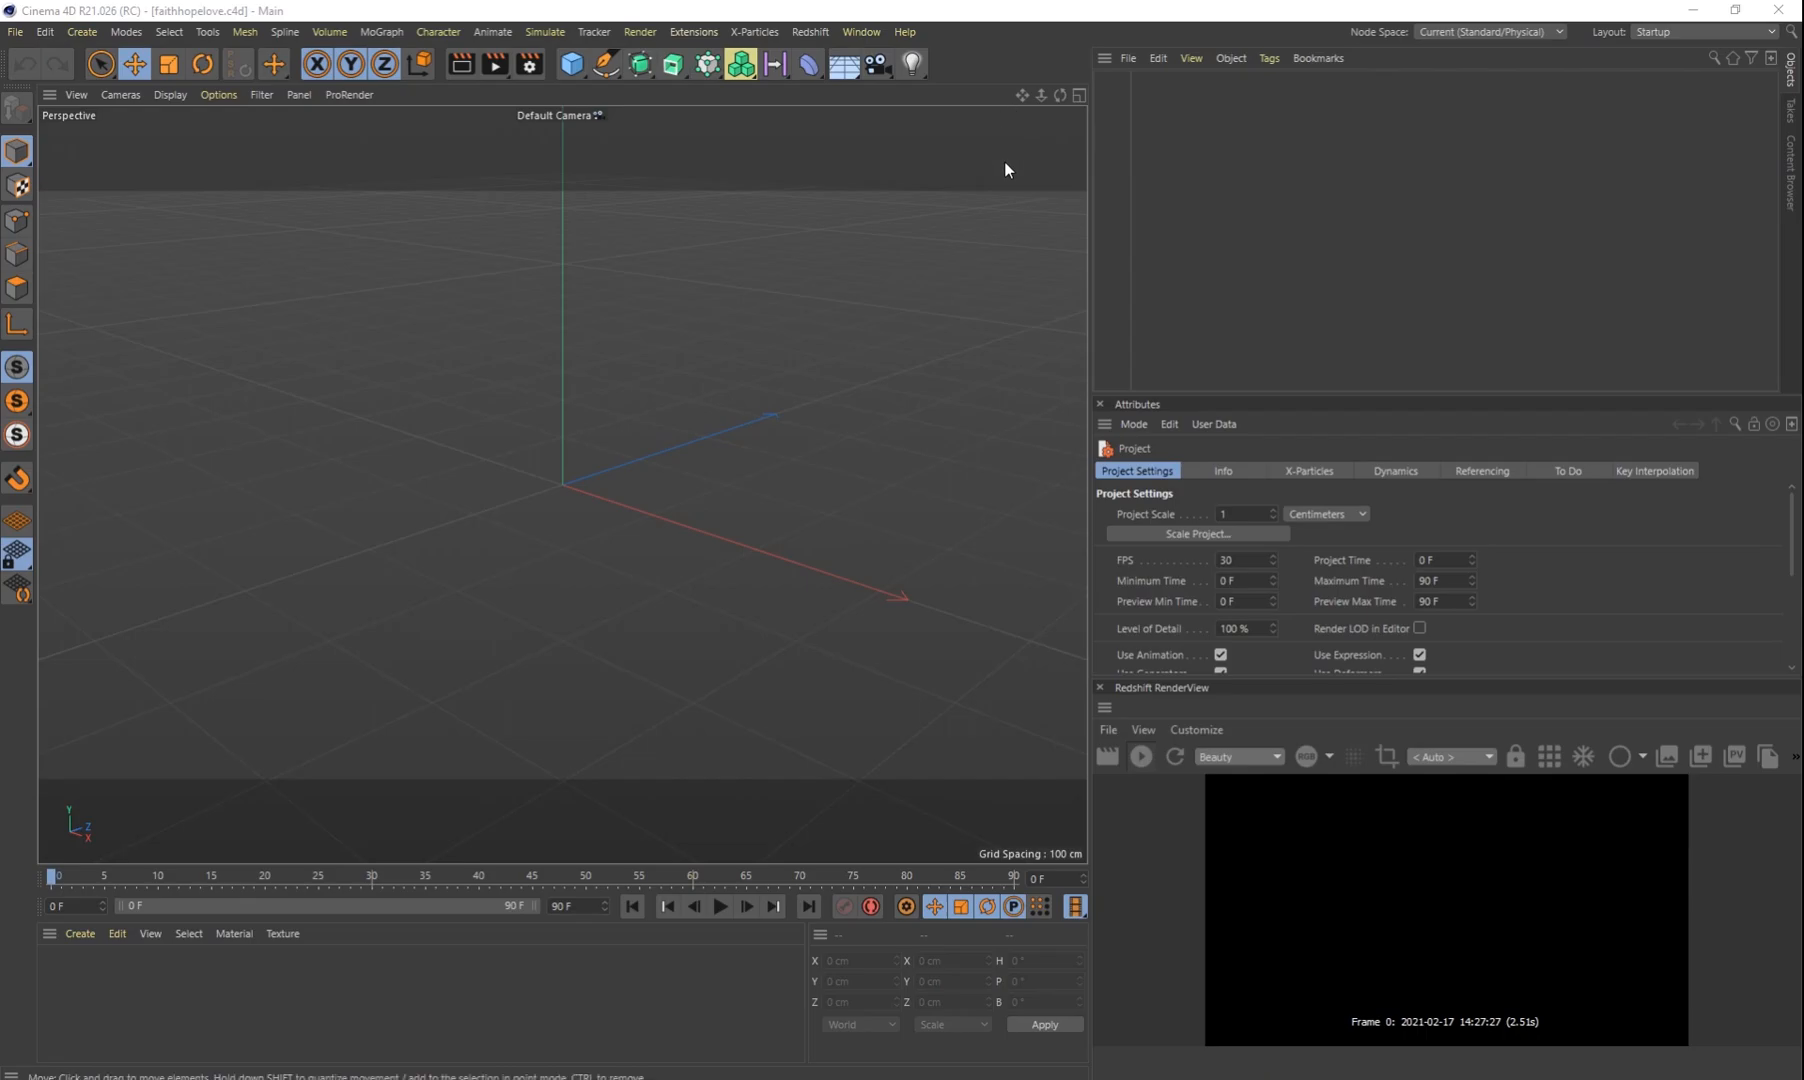
Step: Create a MoText object with the text "faith"
left_click(381, 33)
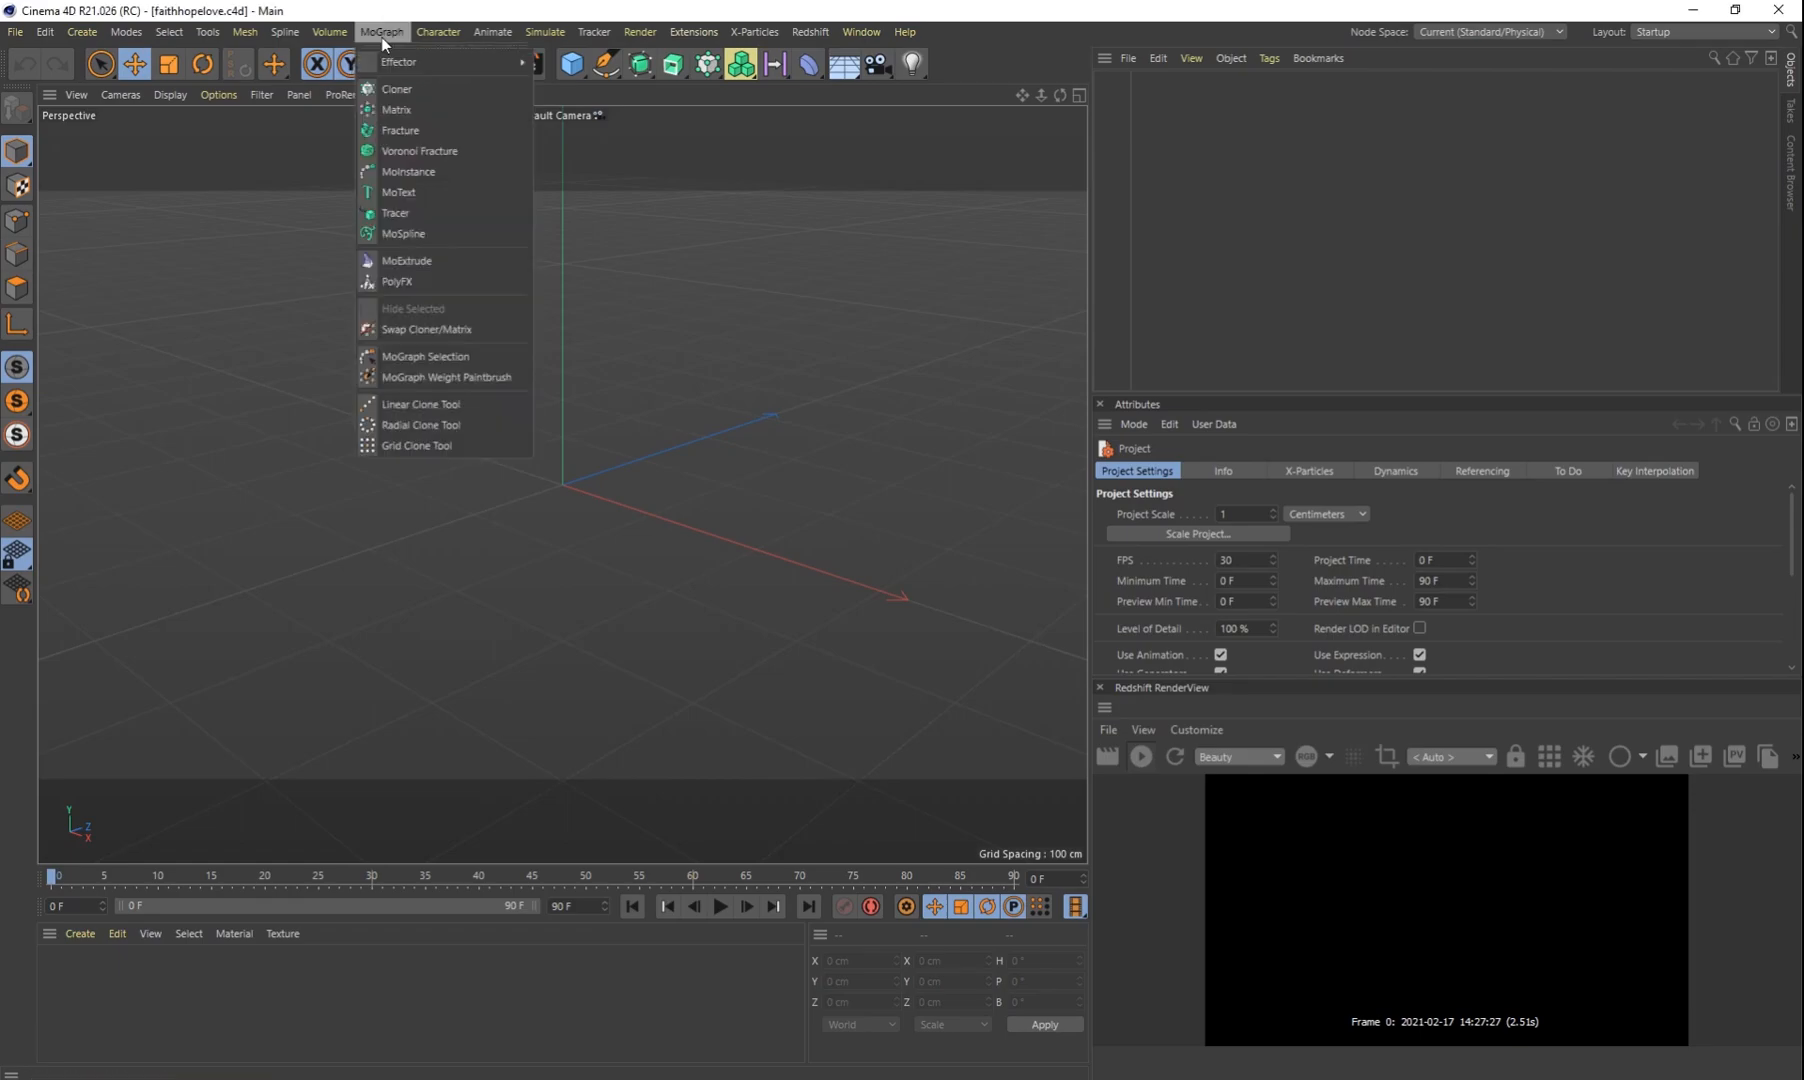
left_click(421, 193)
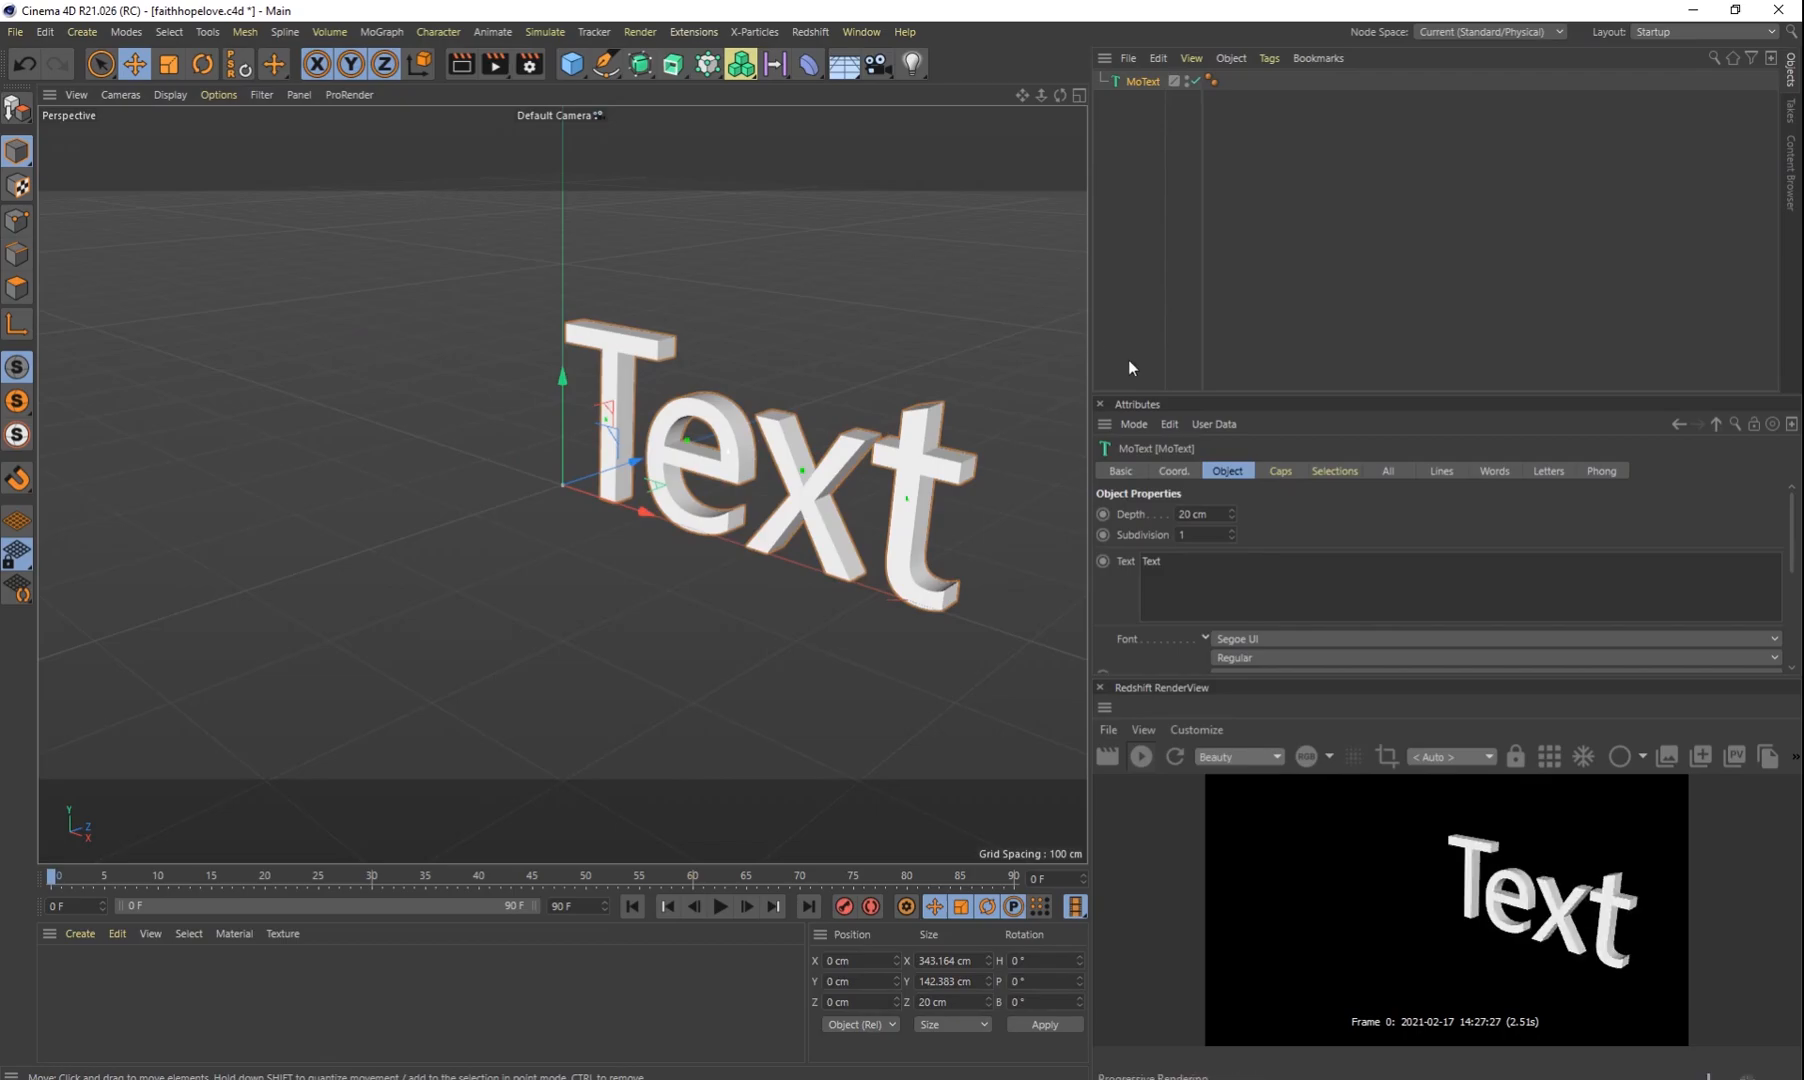
double_click(1256, 578)
type("faith")
left_click(1338, 324)
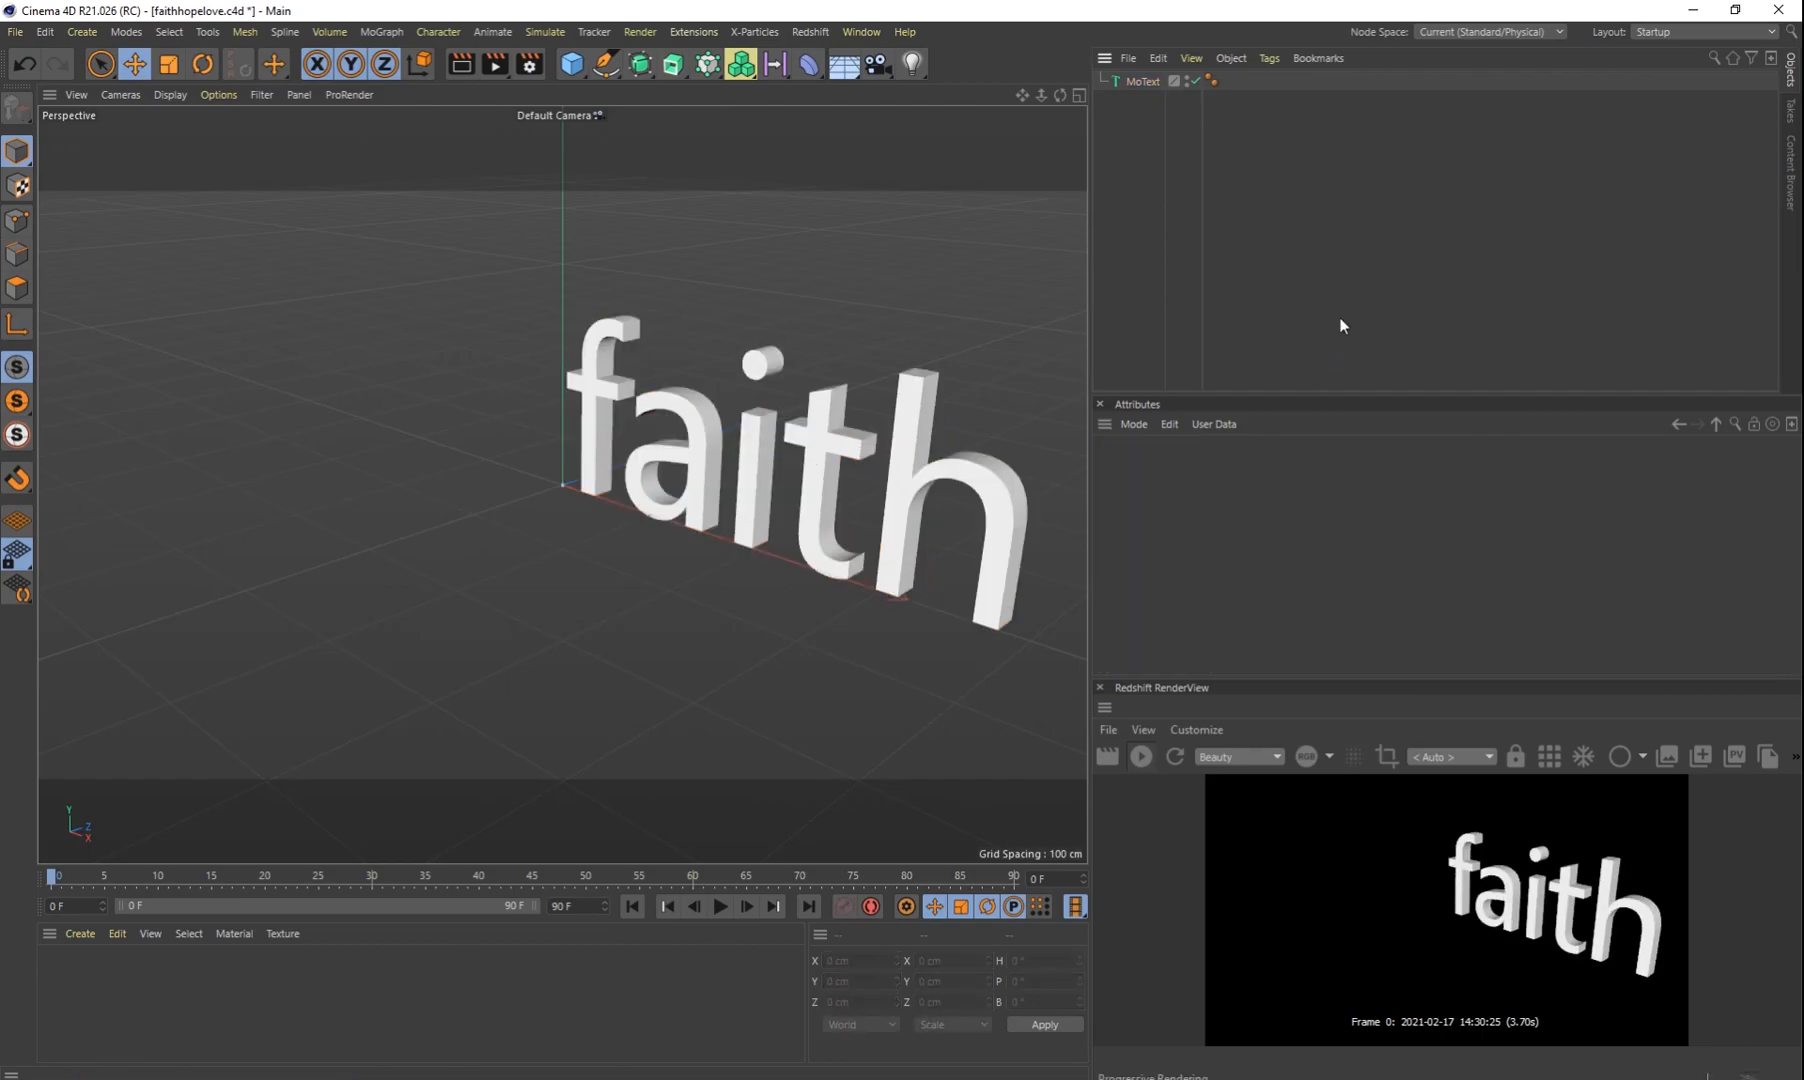
Step: Rename the MoText object as "faith"
double_click(1146, 80)
type("faith")
key("Return")
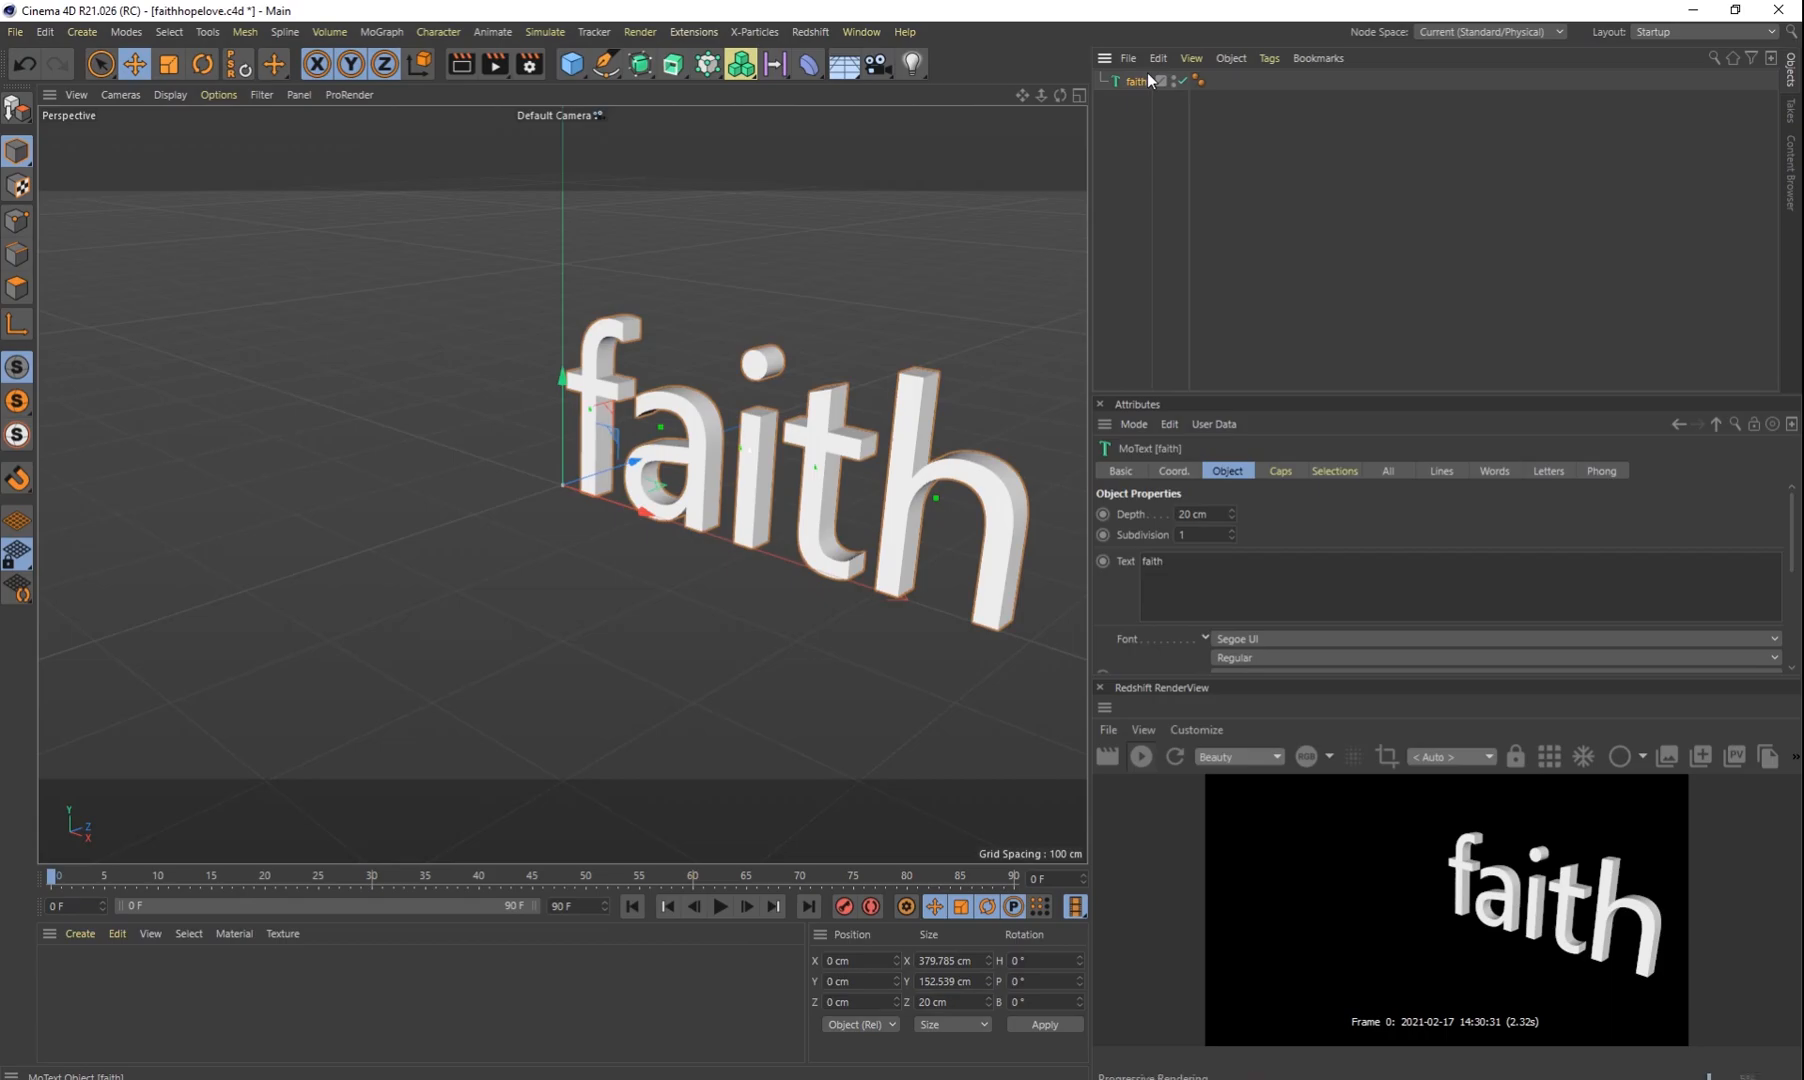
left_click_drag(1140, 84, 1136, 93)
key("ctrl+z")
Step: Give the faith text's caps a round bevel with a size of 3 cm
scroll(946, 479, "up", 5)
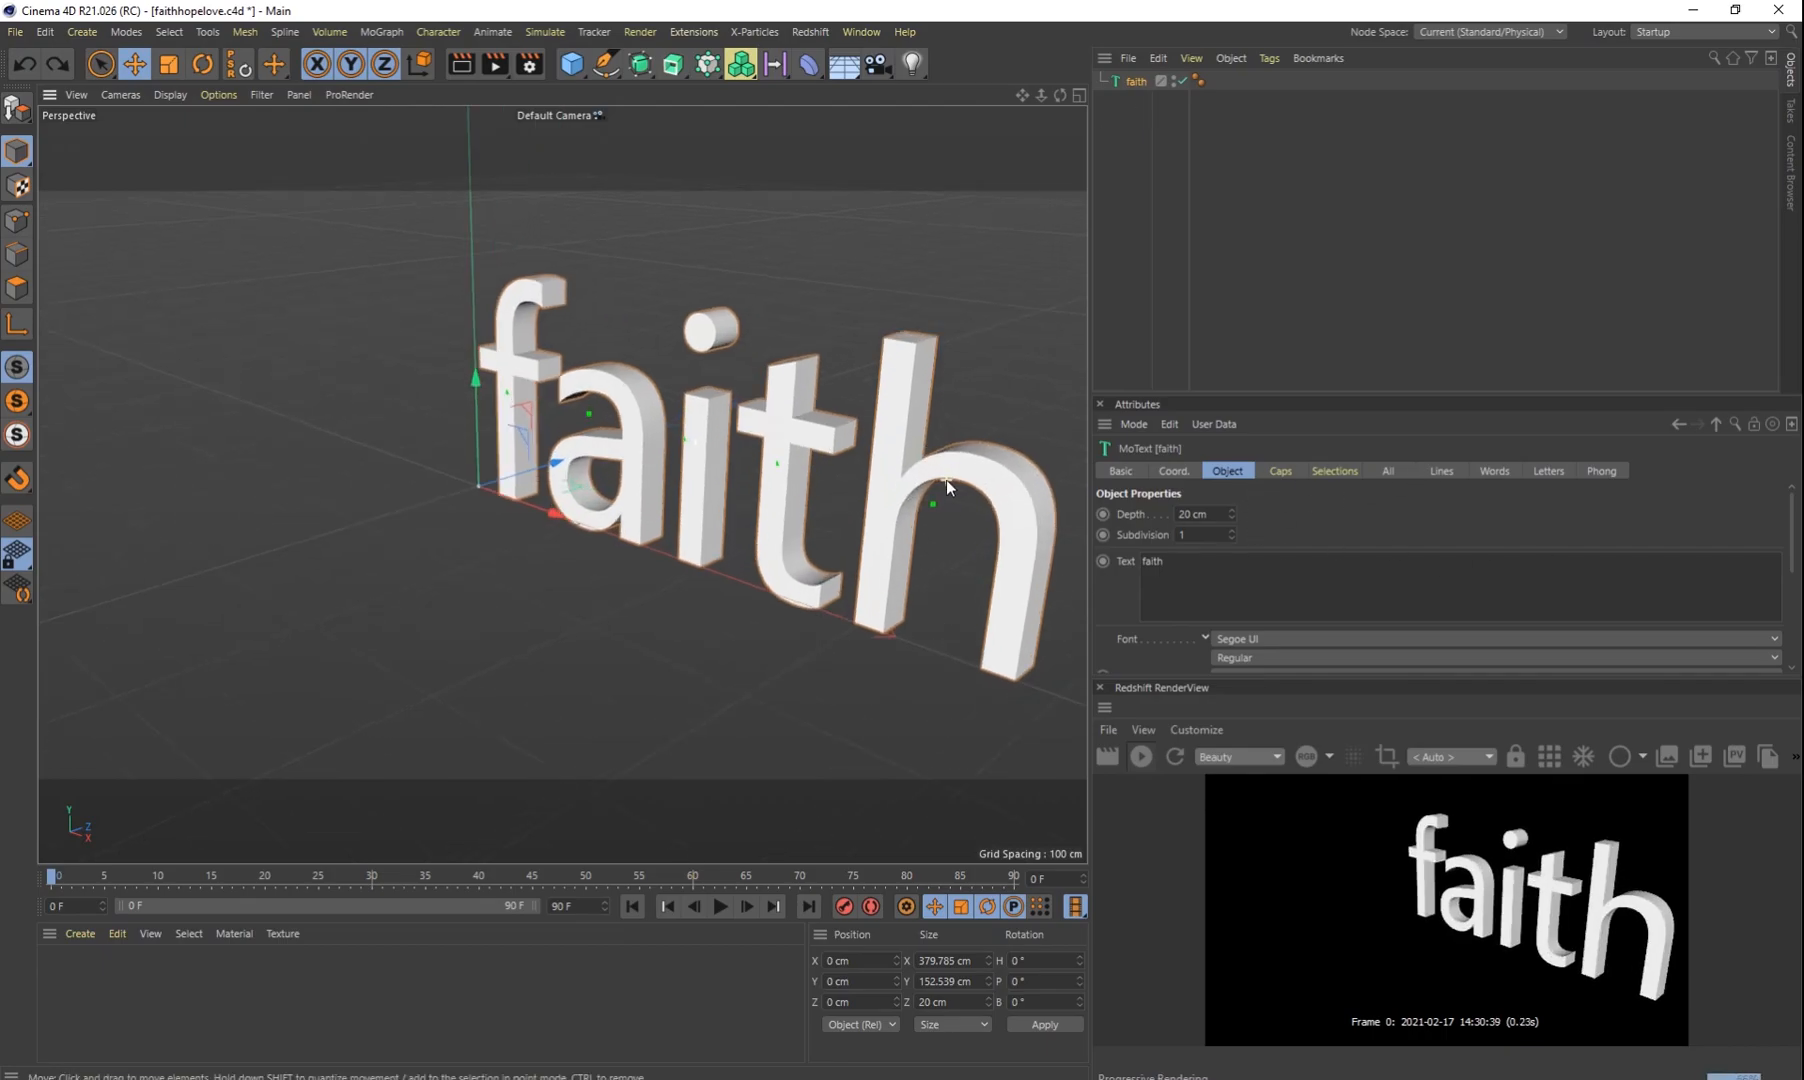
left_click(1281, 471)
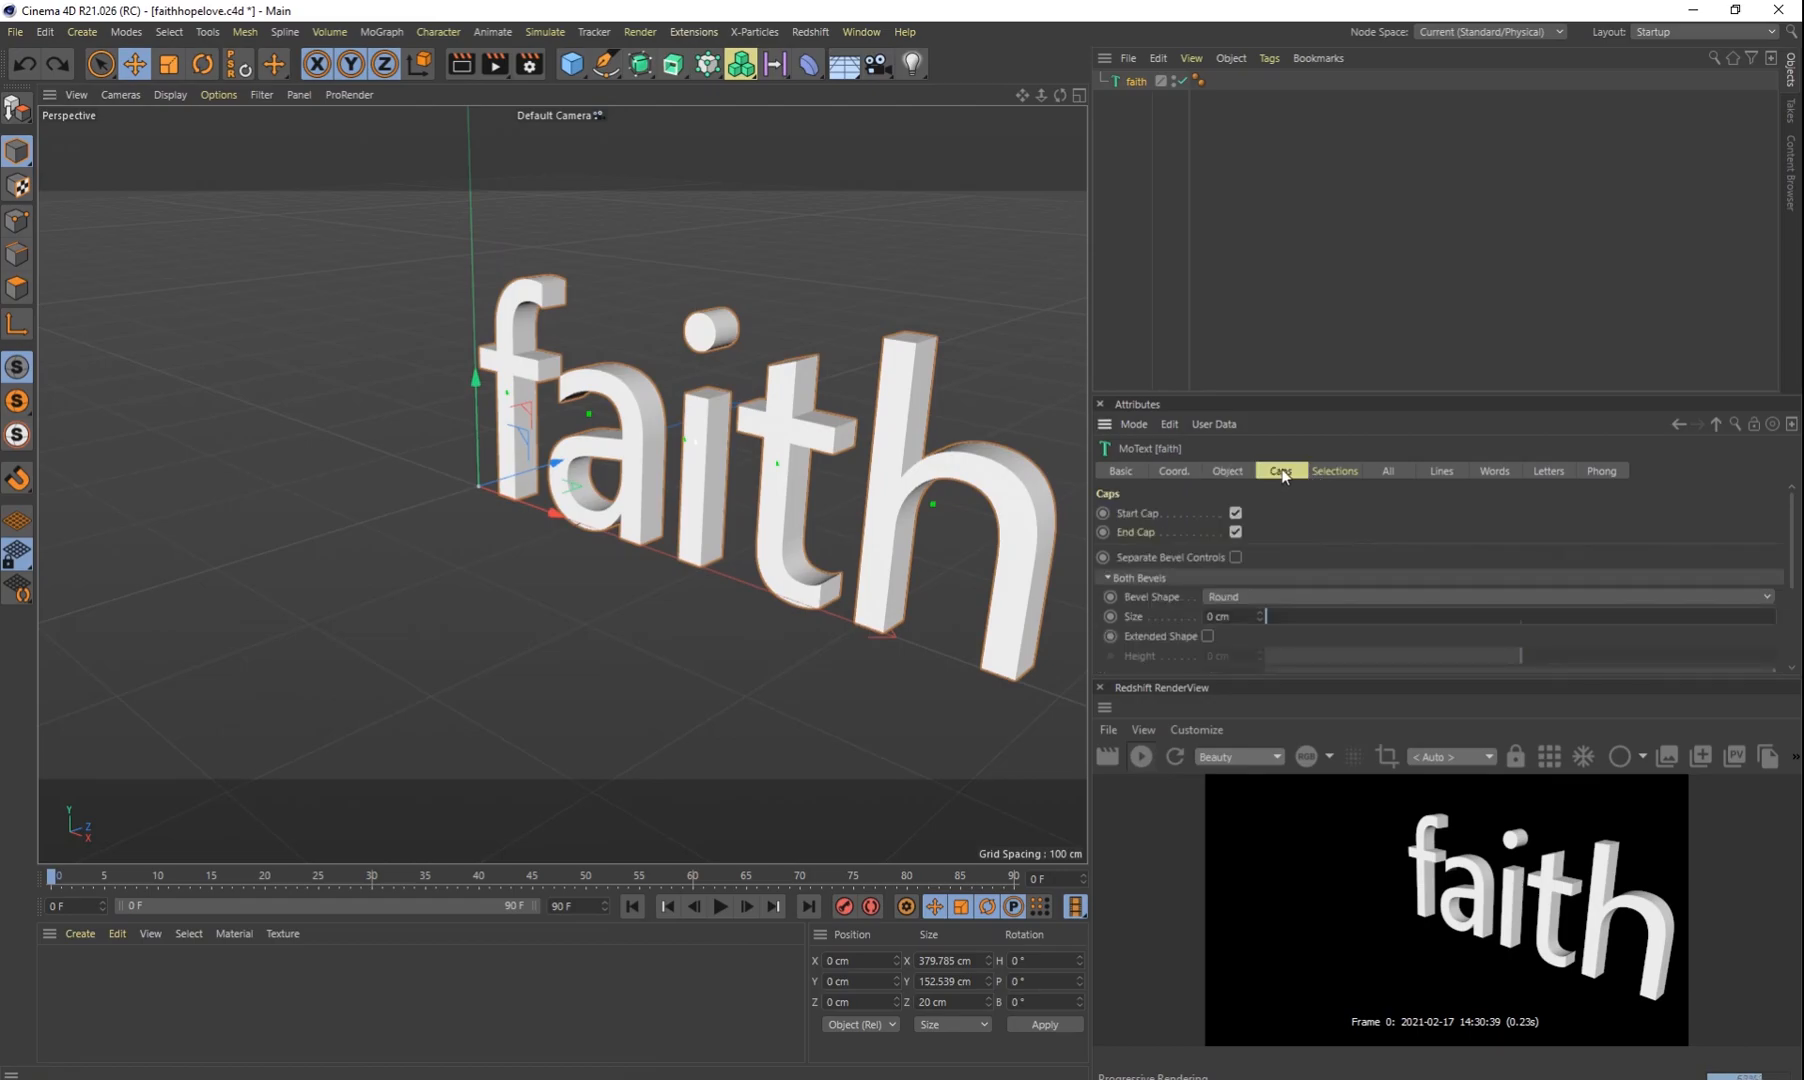
left_click(1228, 617)
type("2")
key("Return")
left_click_drag(1236, 617, 1131, 600)
type("3")
key("Return")
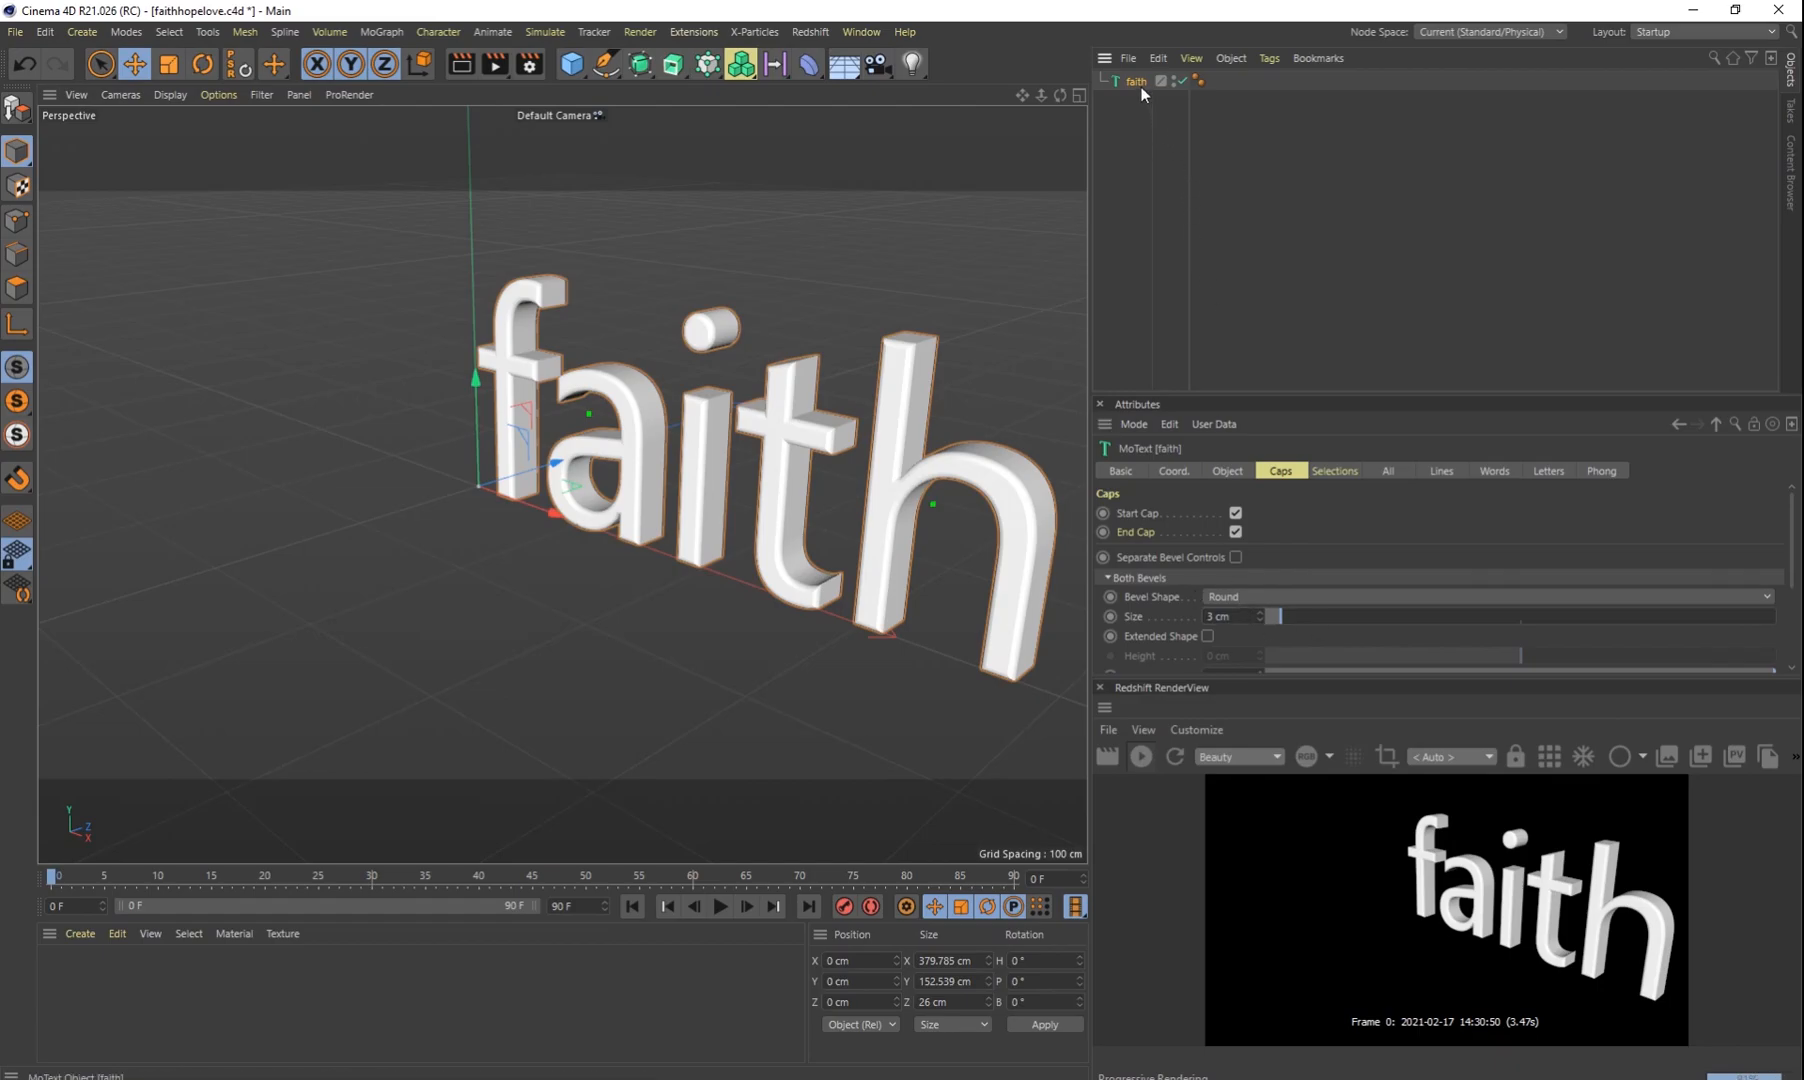
Step: Duplicate the faith text object and change the copy's text to "hope"
left_click_drag(1132, 104, 1142, 97, "ctrl")
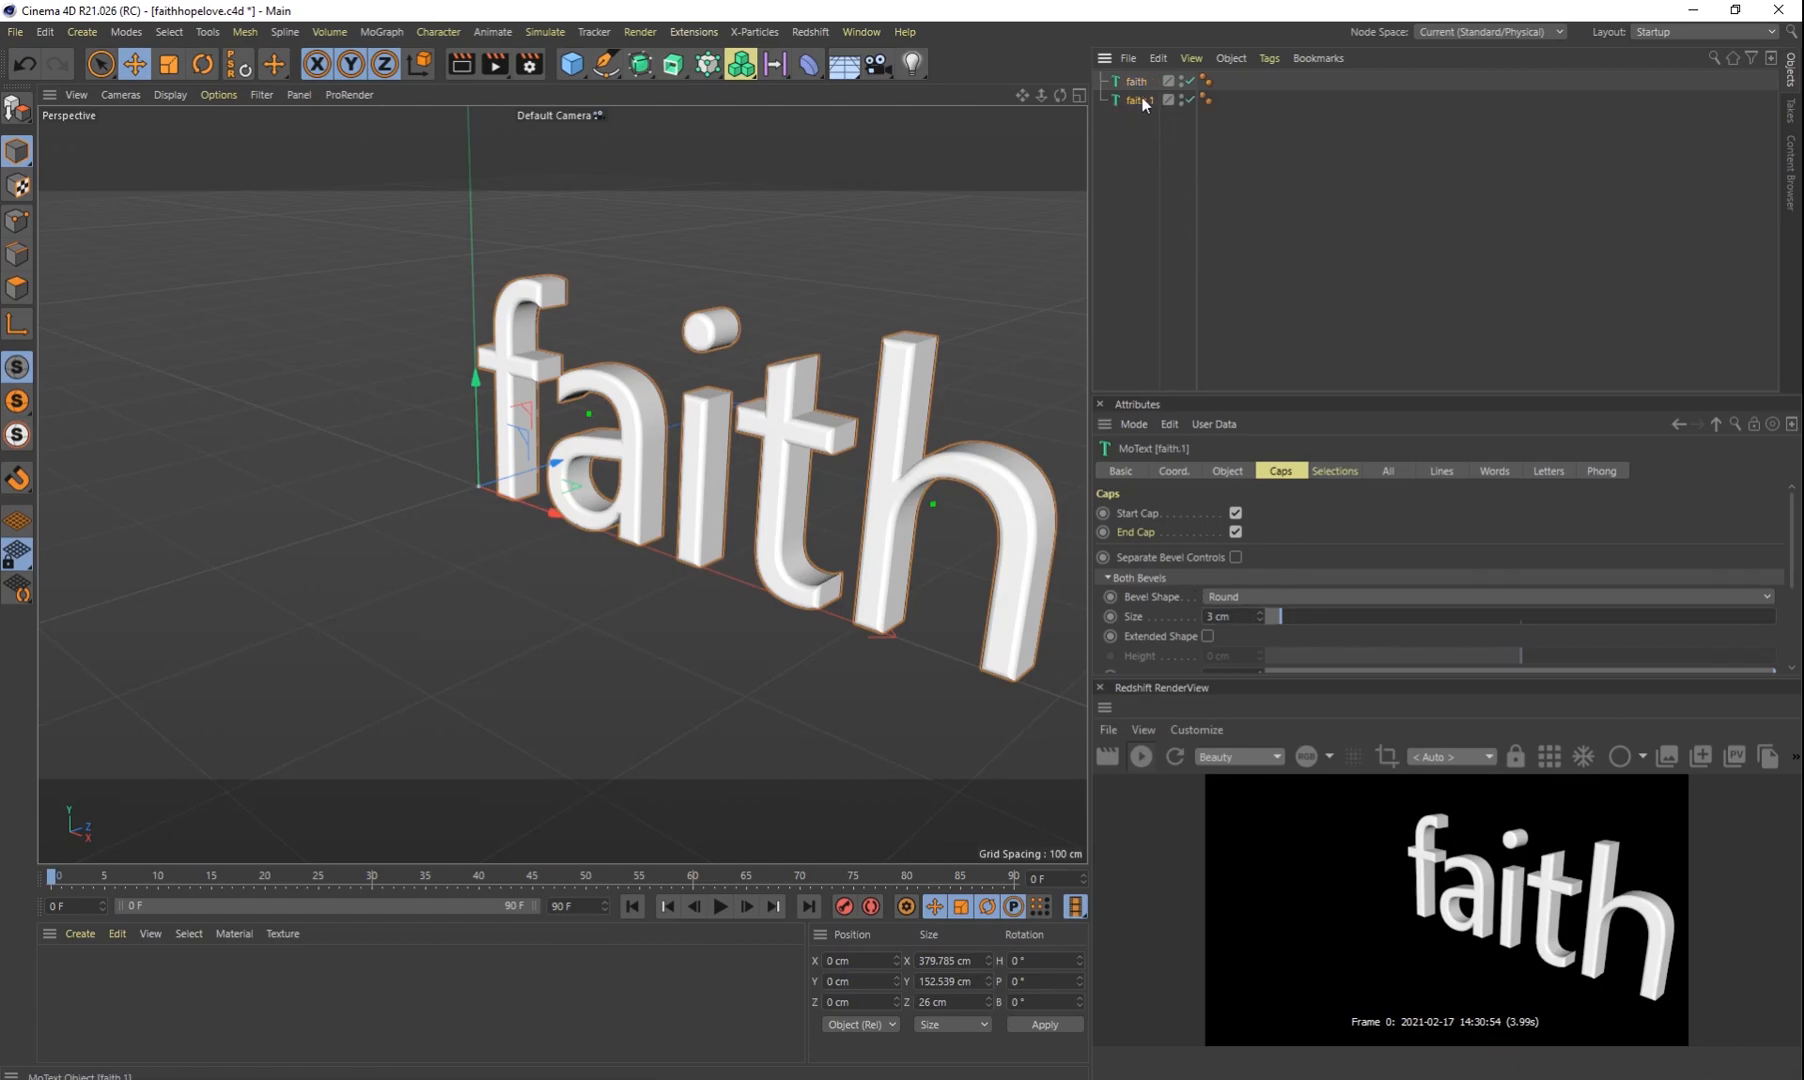
left_click(1228, 470)
double_click(1152, 561)
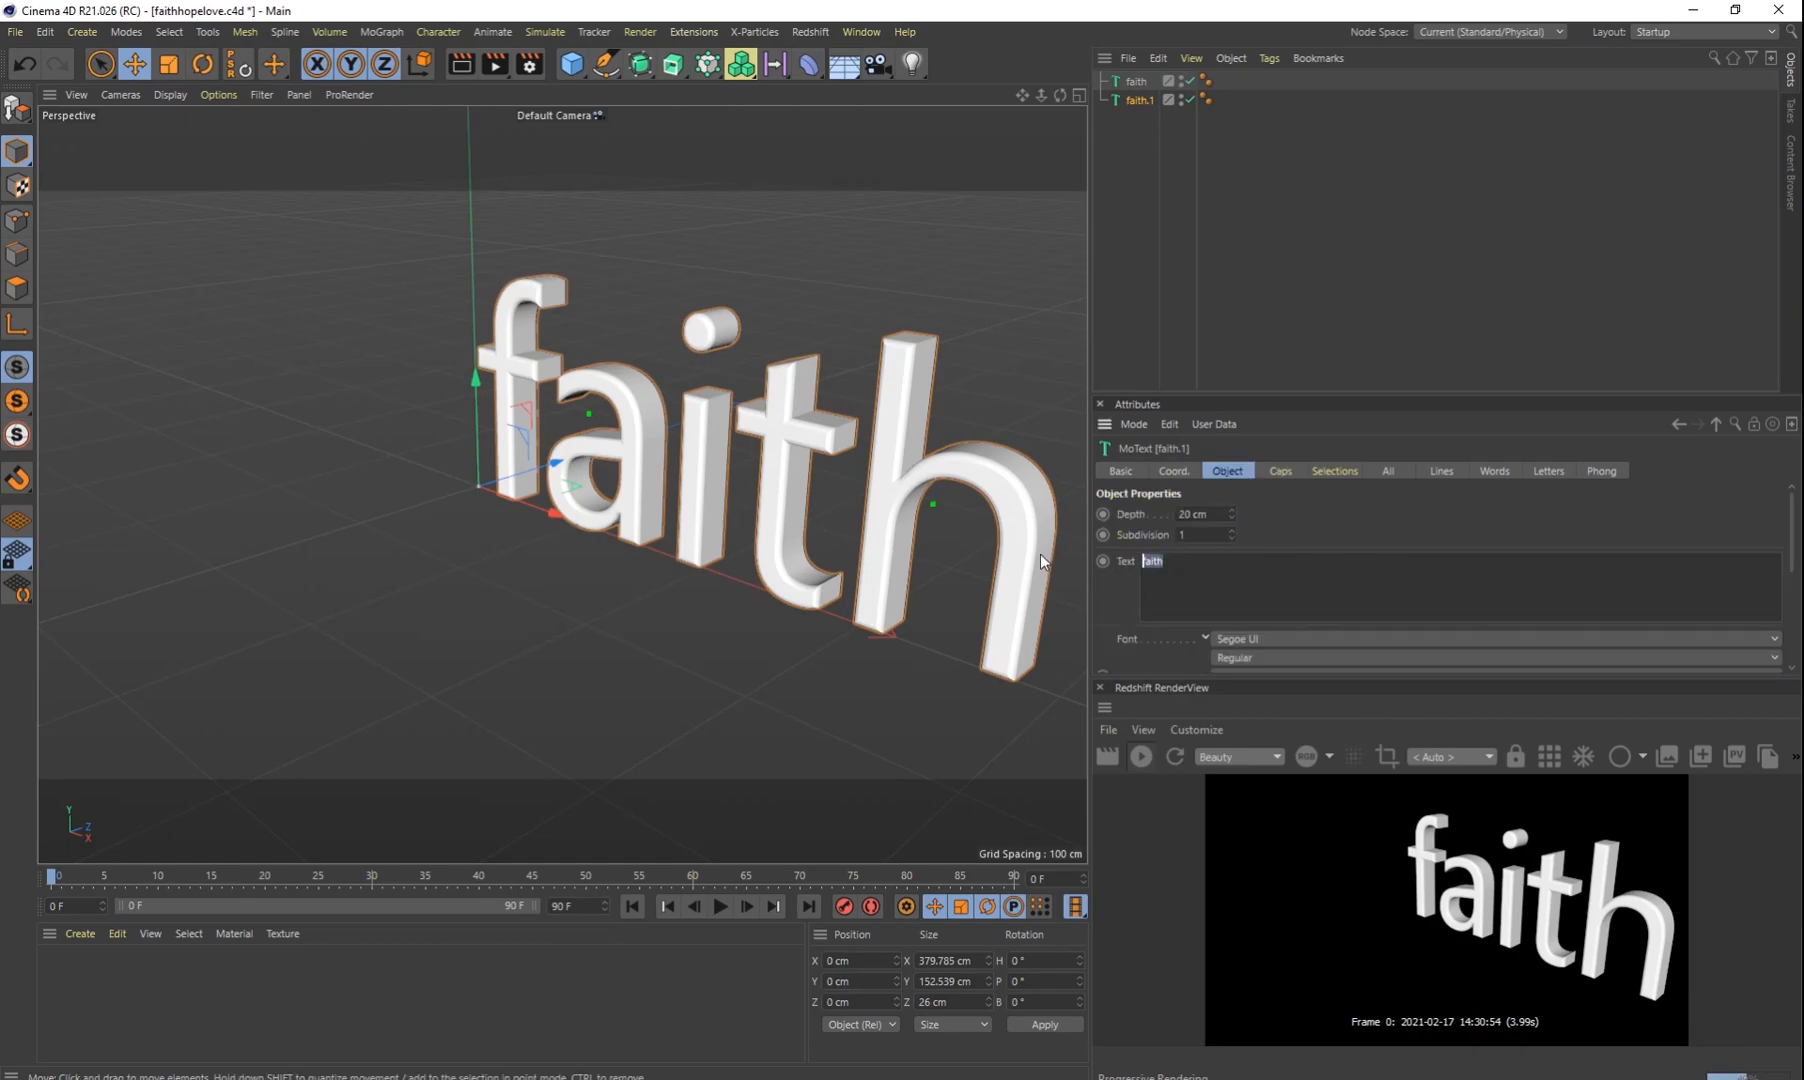
type("hope")
left_click(1228, 274)
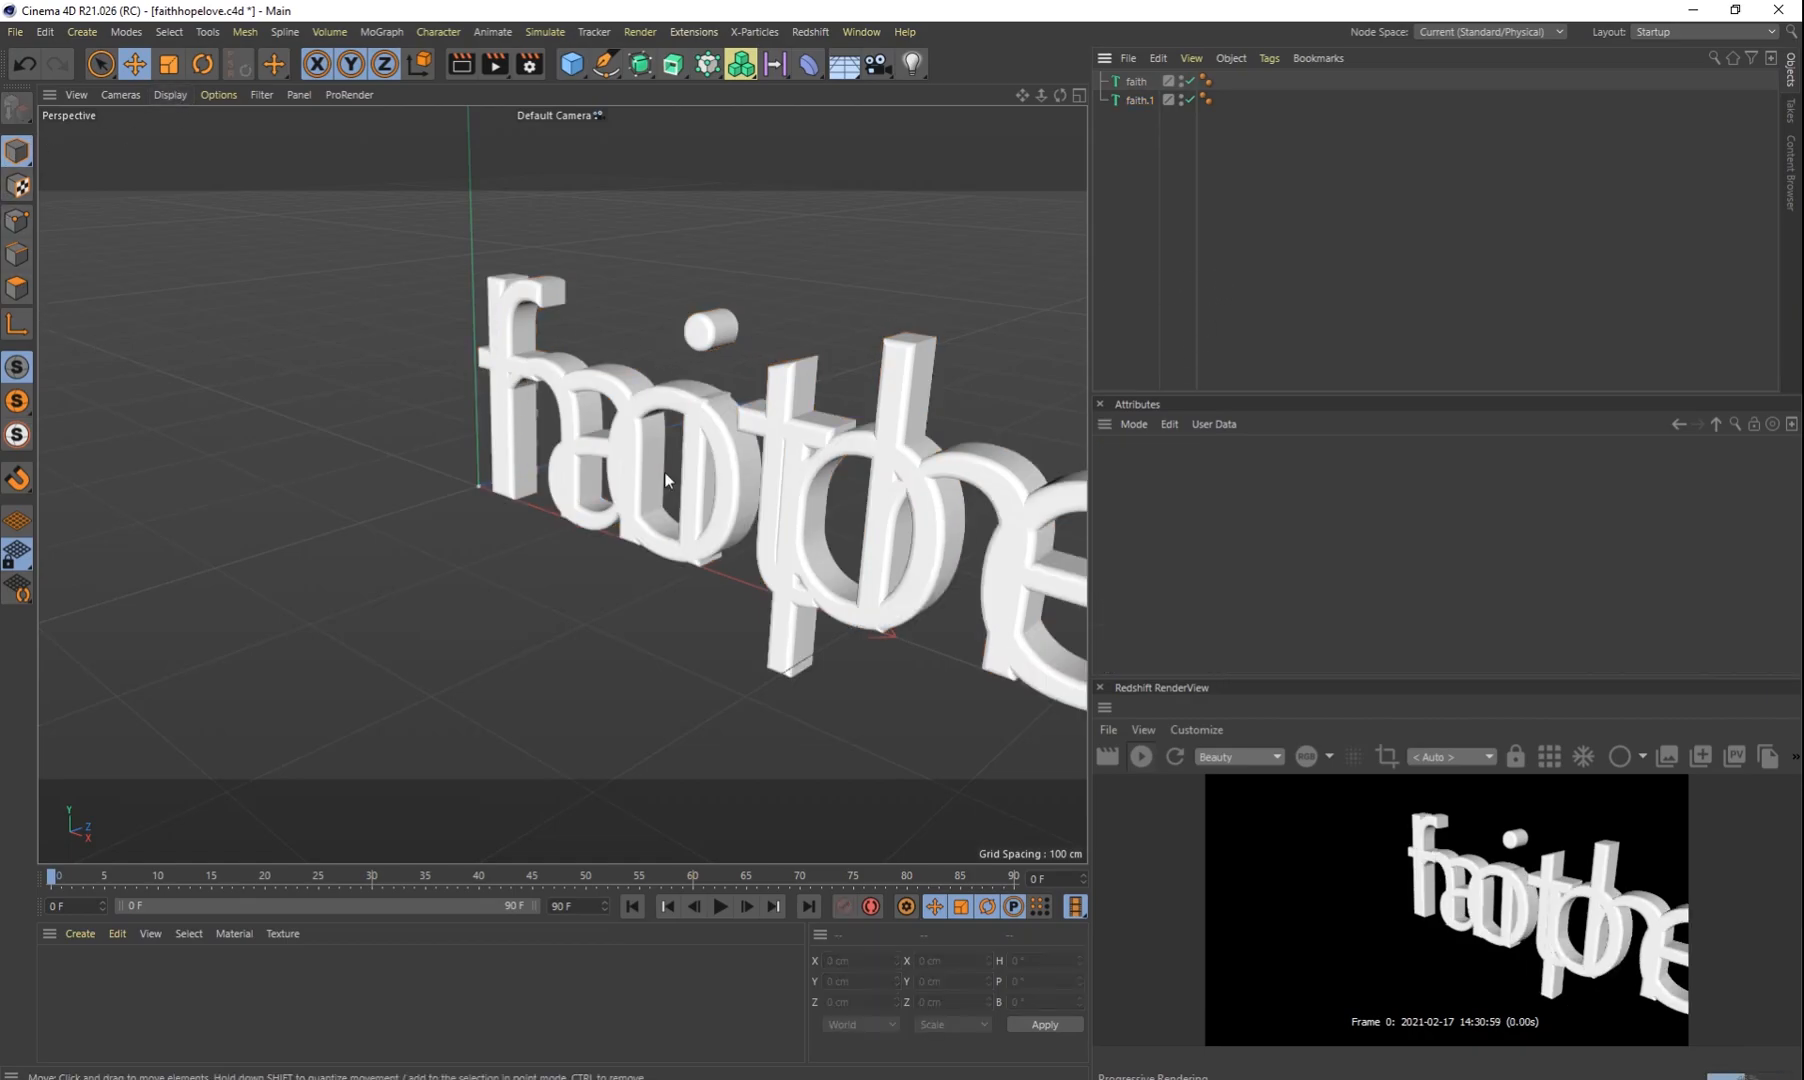
Step: Rename the duplicate as "hope" and move it beneath the word faith, to about Y -115 cm
left_click(1139, 100)
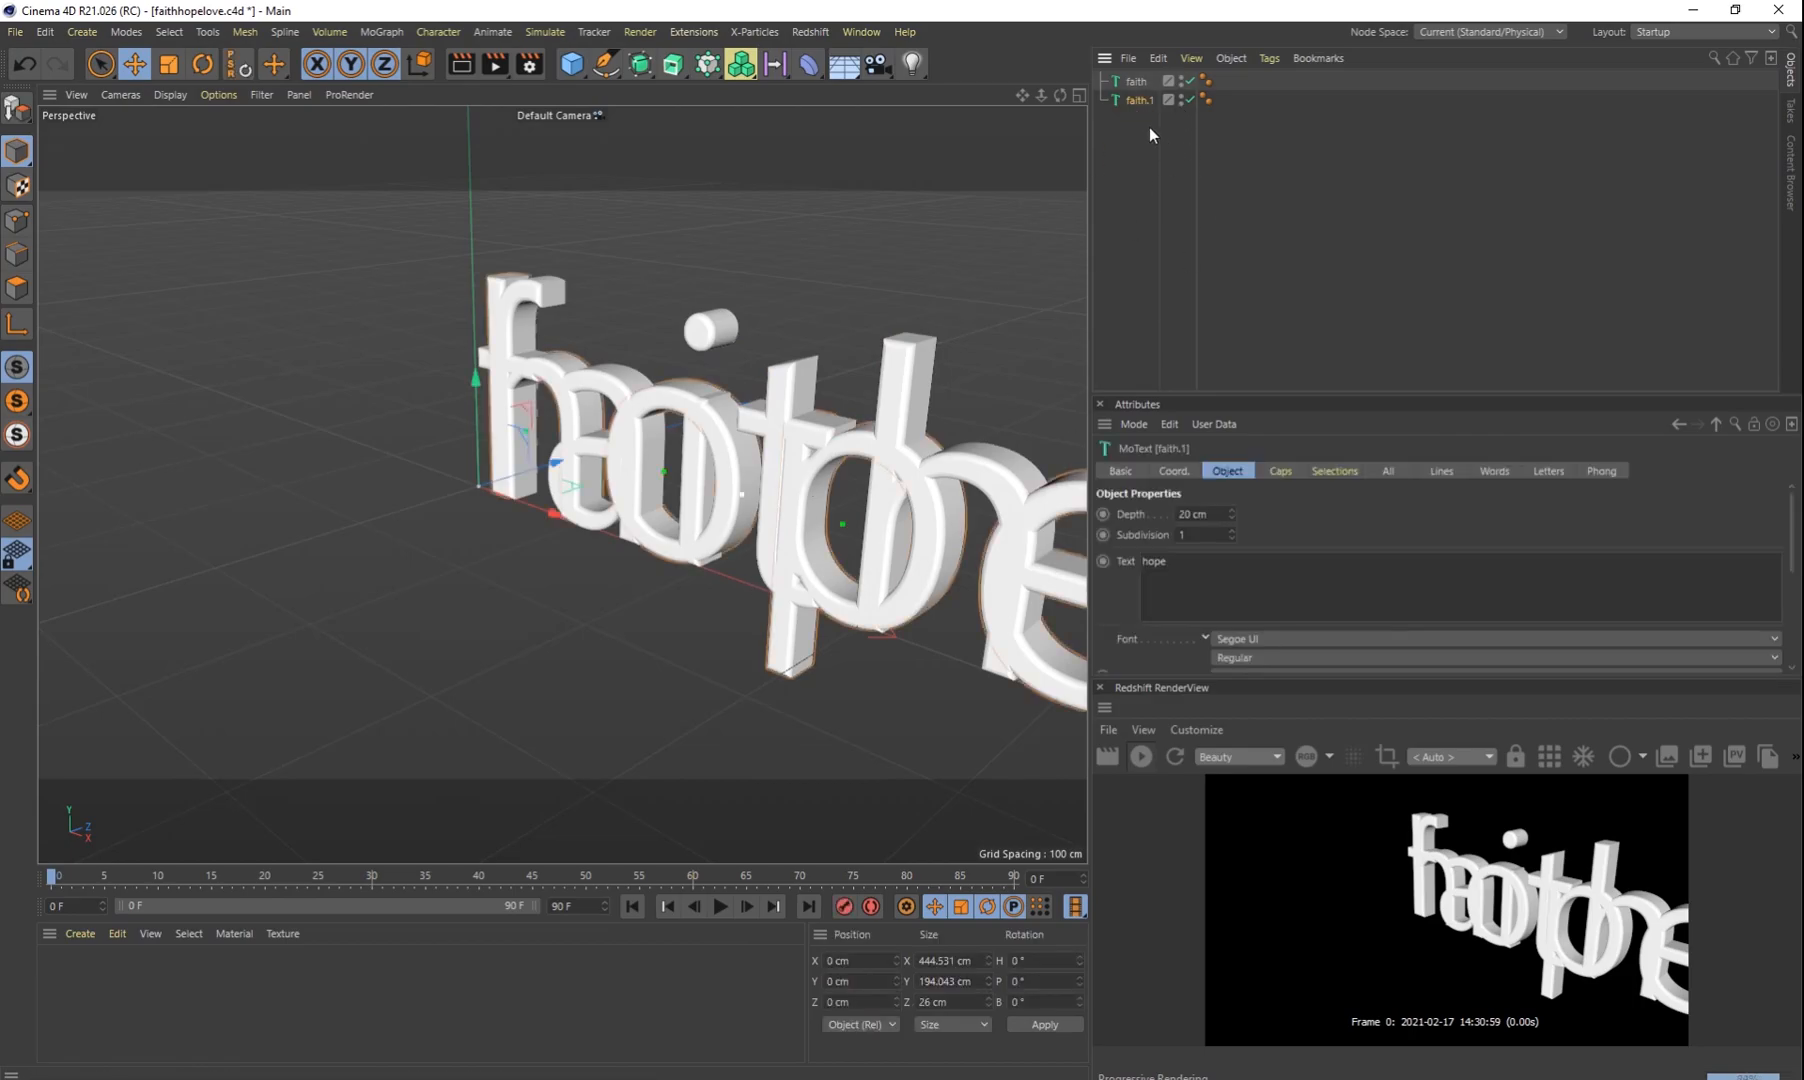
double_click(1139, 100)
type("hope")
key("Return")
left_click_drag(476, 385, 476, 535)
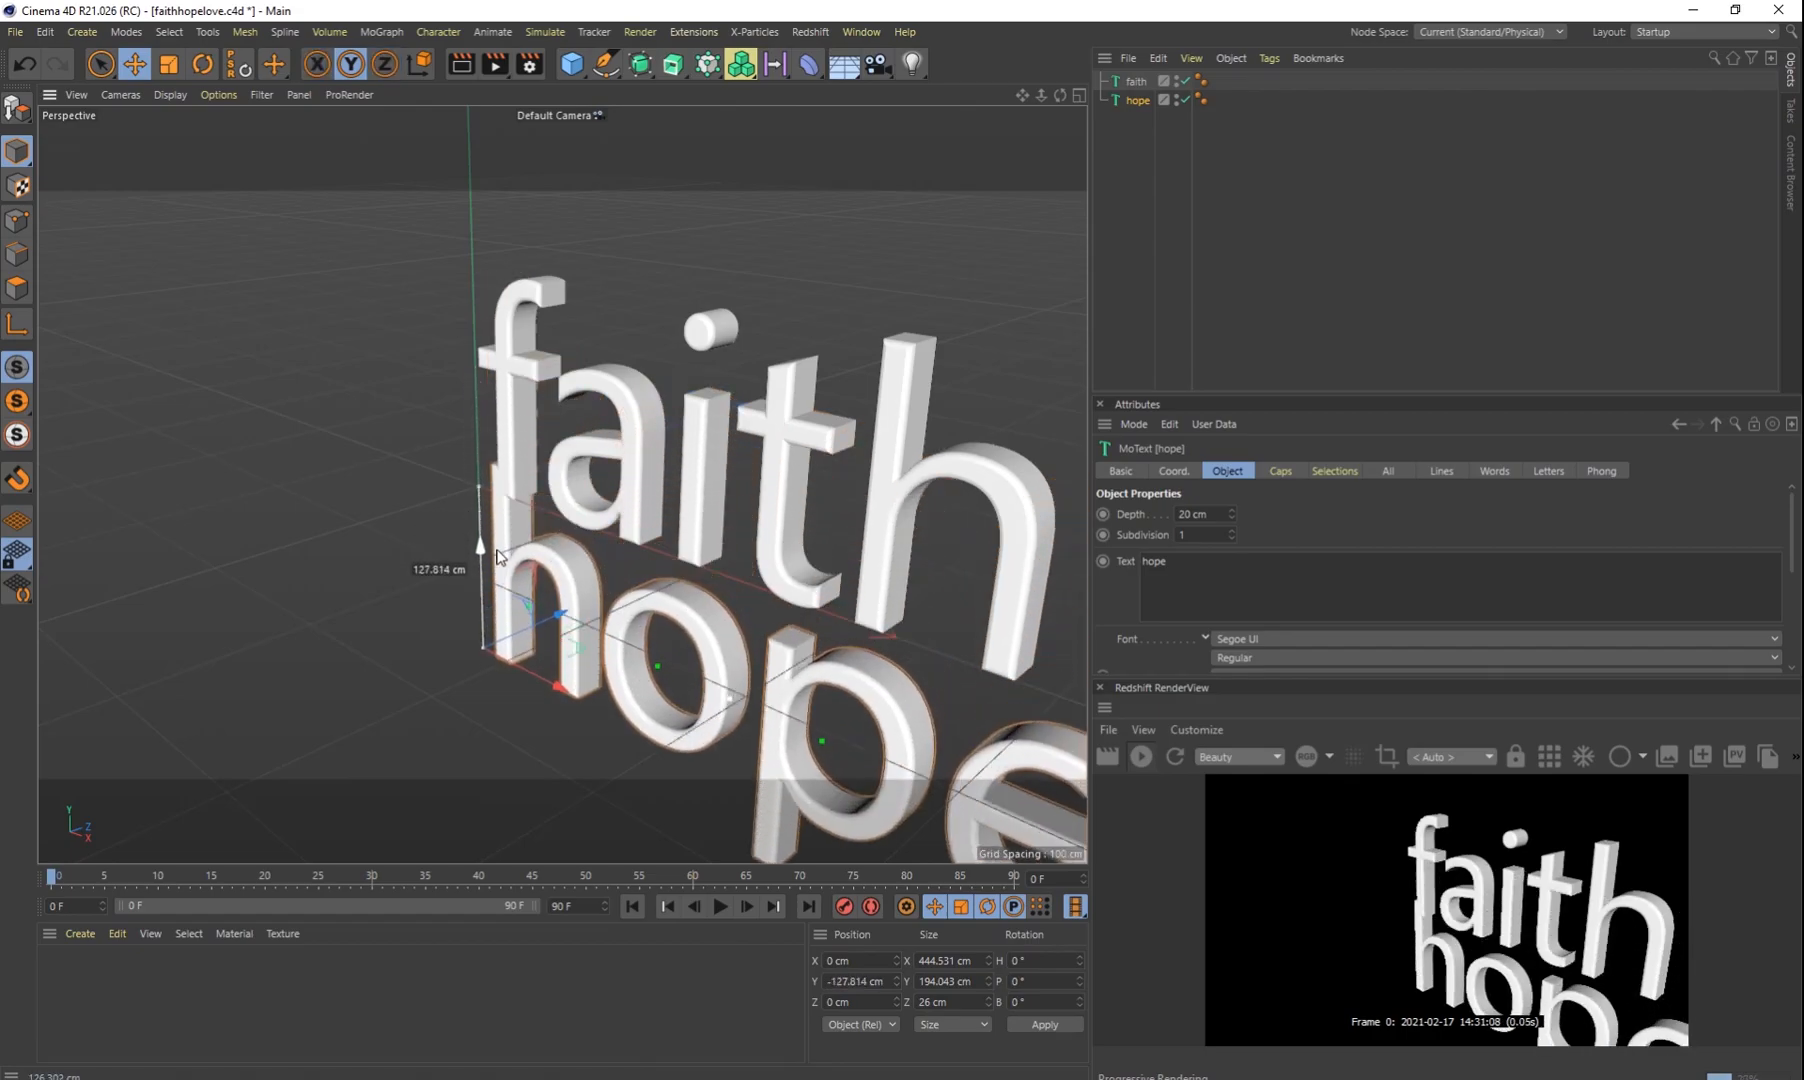
Step: Duplicate the hope text object and rename the copy as "love"
left_click_drag(1136, 106, 1137, 118, "ctrl")
double_click(1140, 120)
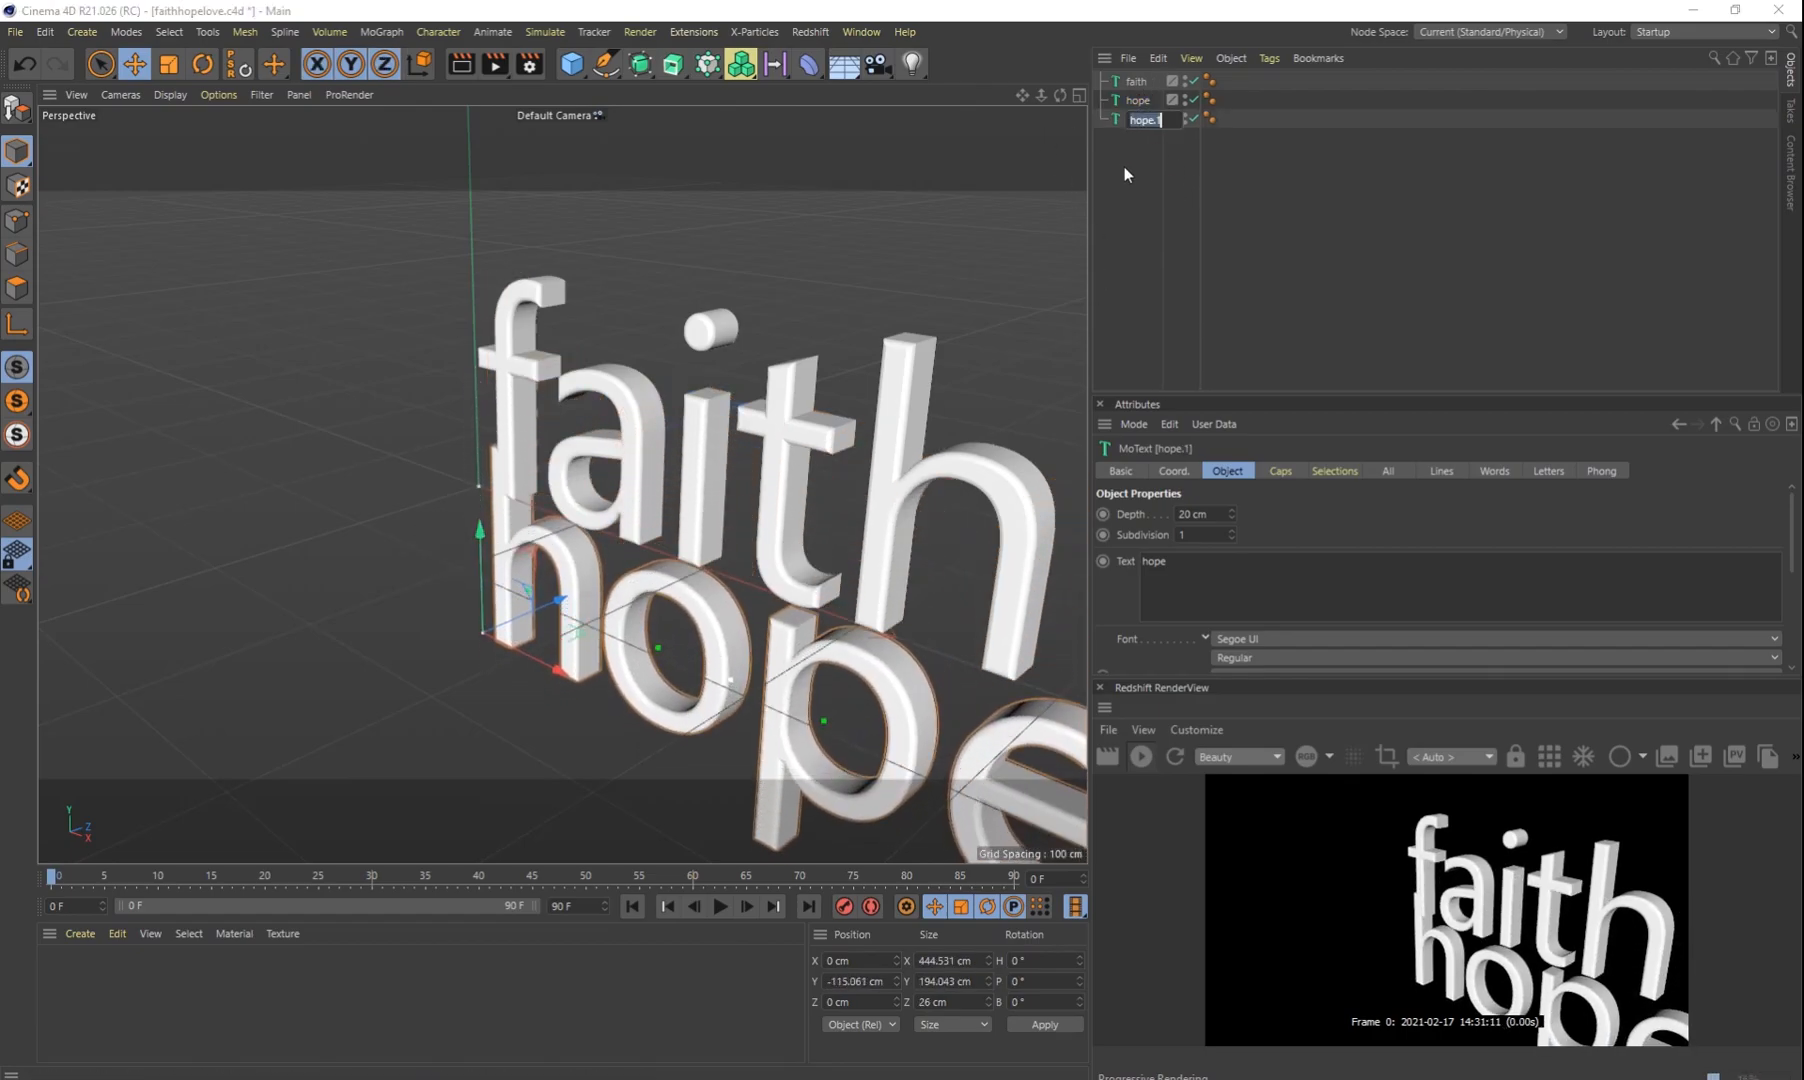
type("love")
key("Return")
Step: Change the love object's text to "love" and move it beneath the word hope, to about Y -236 cm
left_click_drag(1172, 561, 1087, 562)
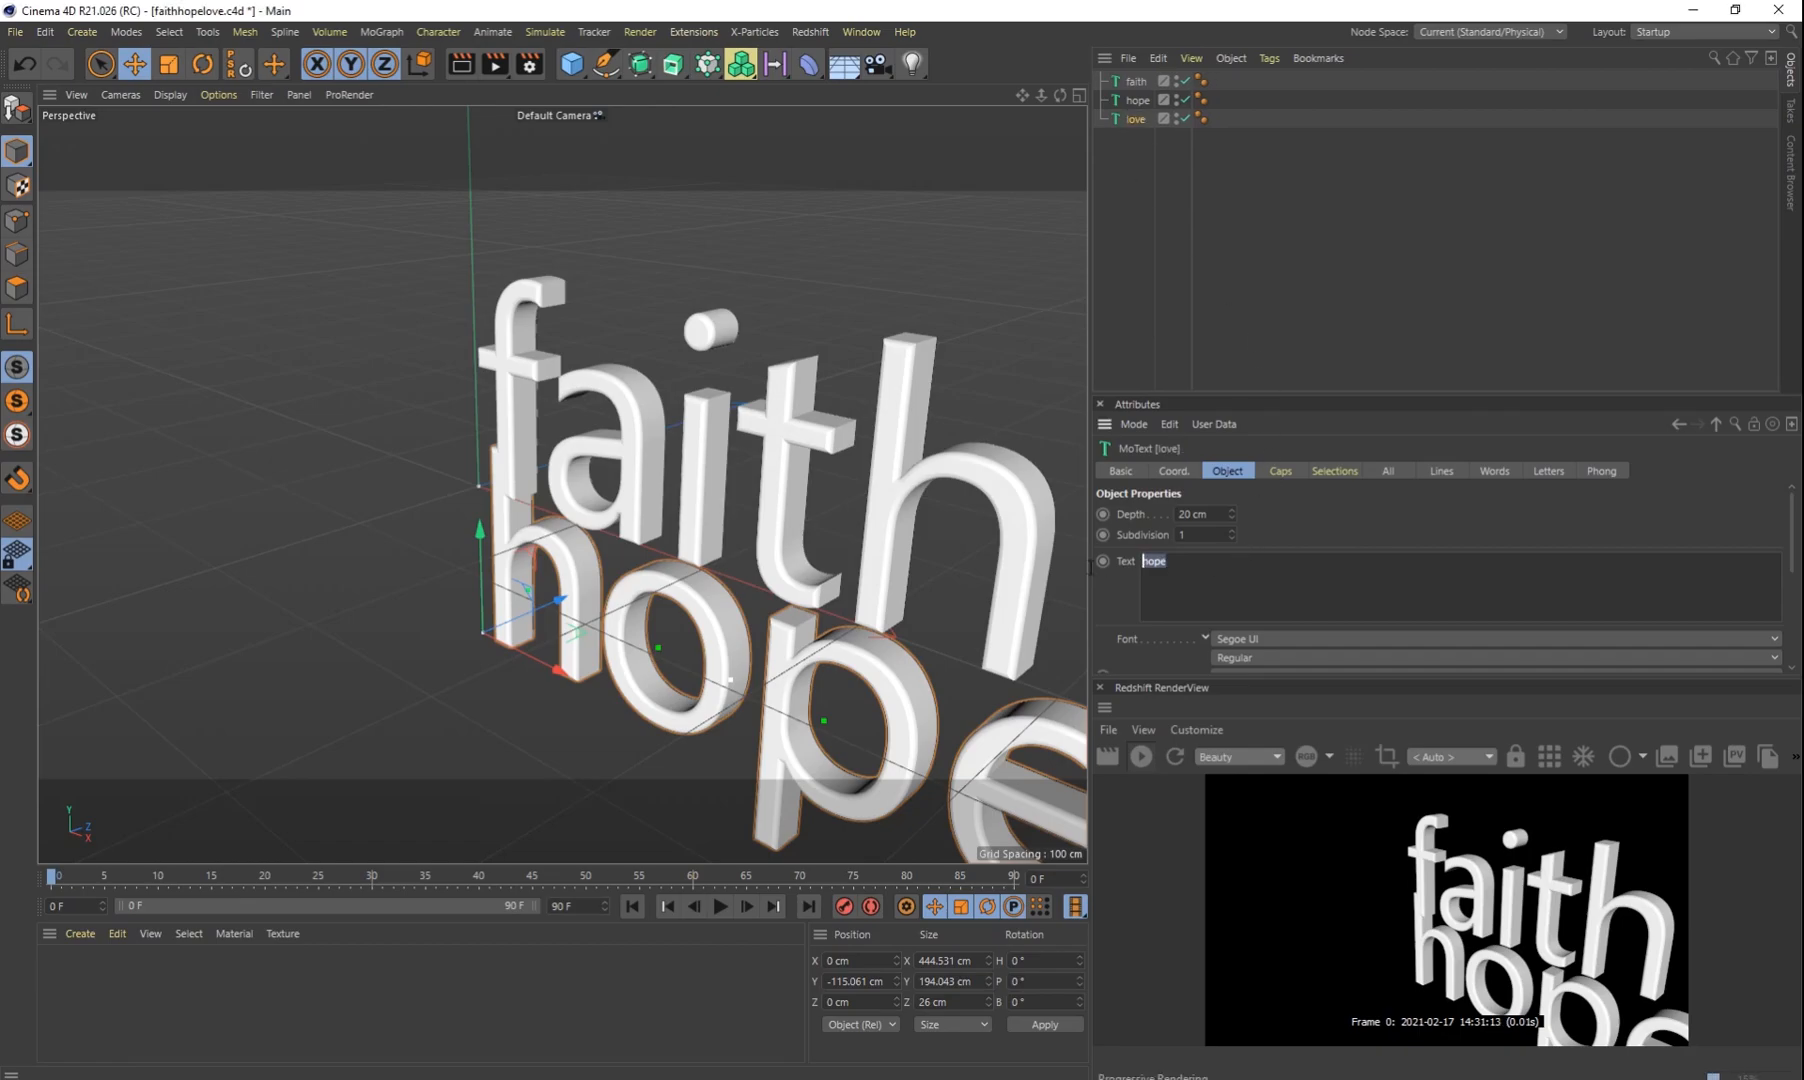
type("love")
left_click(1300, 274)
left_click(1137, 119)
left_click_drag(481, 582, 482, 685)
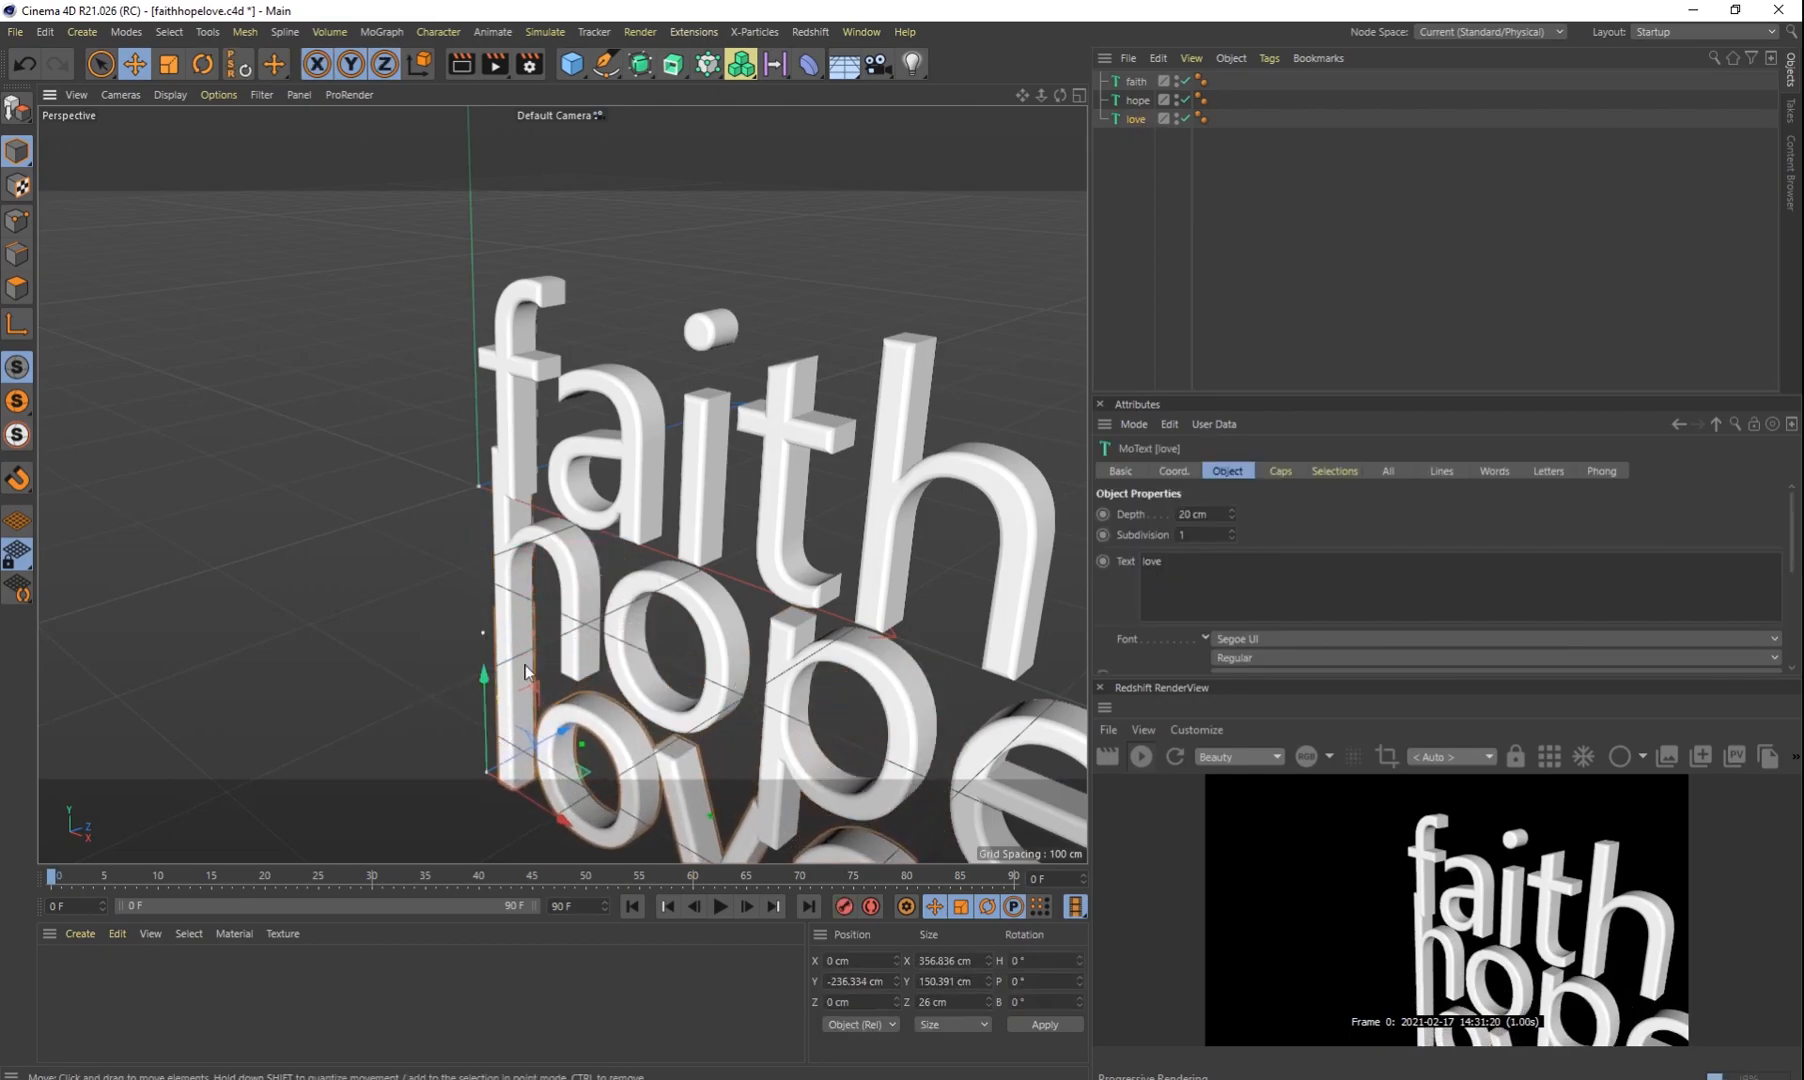
Step: Add a plane as the floor and set its width and height to 4000 cm each
scroll(785, 631, "down", 6)
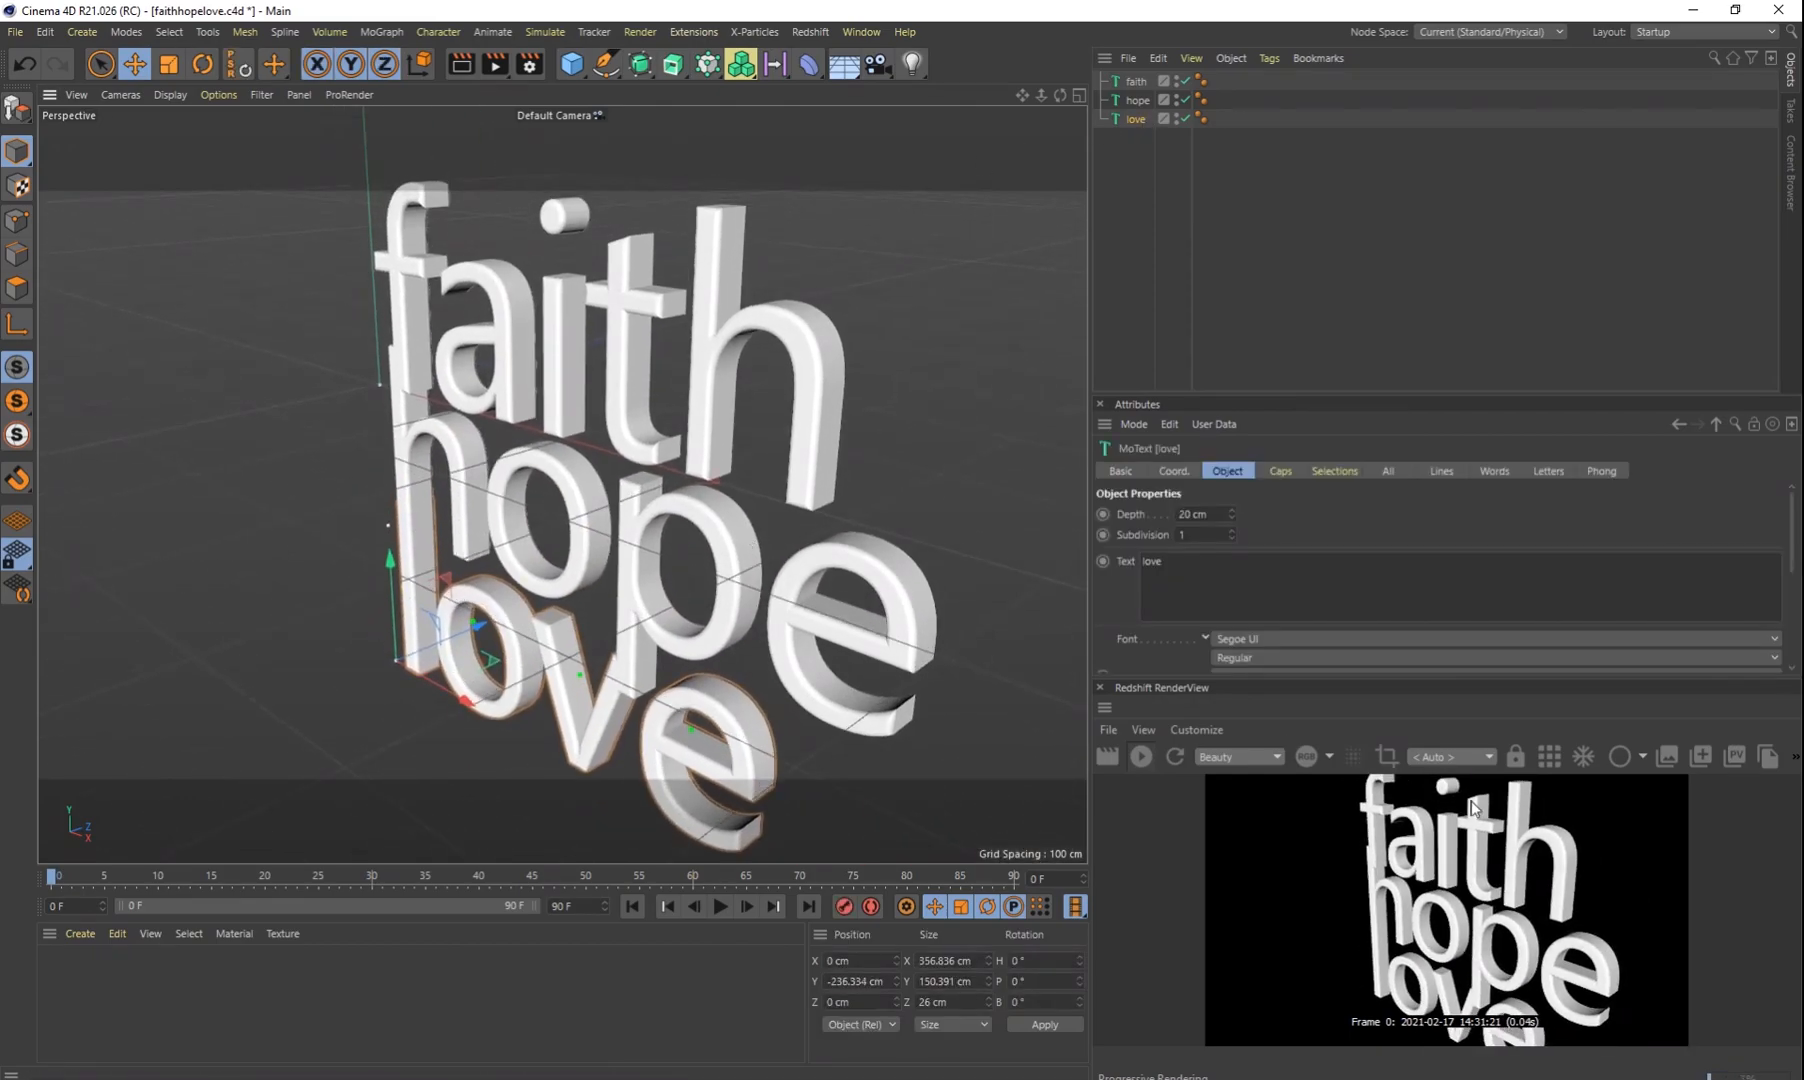
left_click_drag(507, 481, 700, 555, "alt")
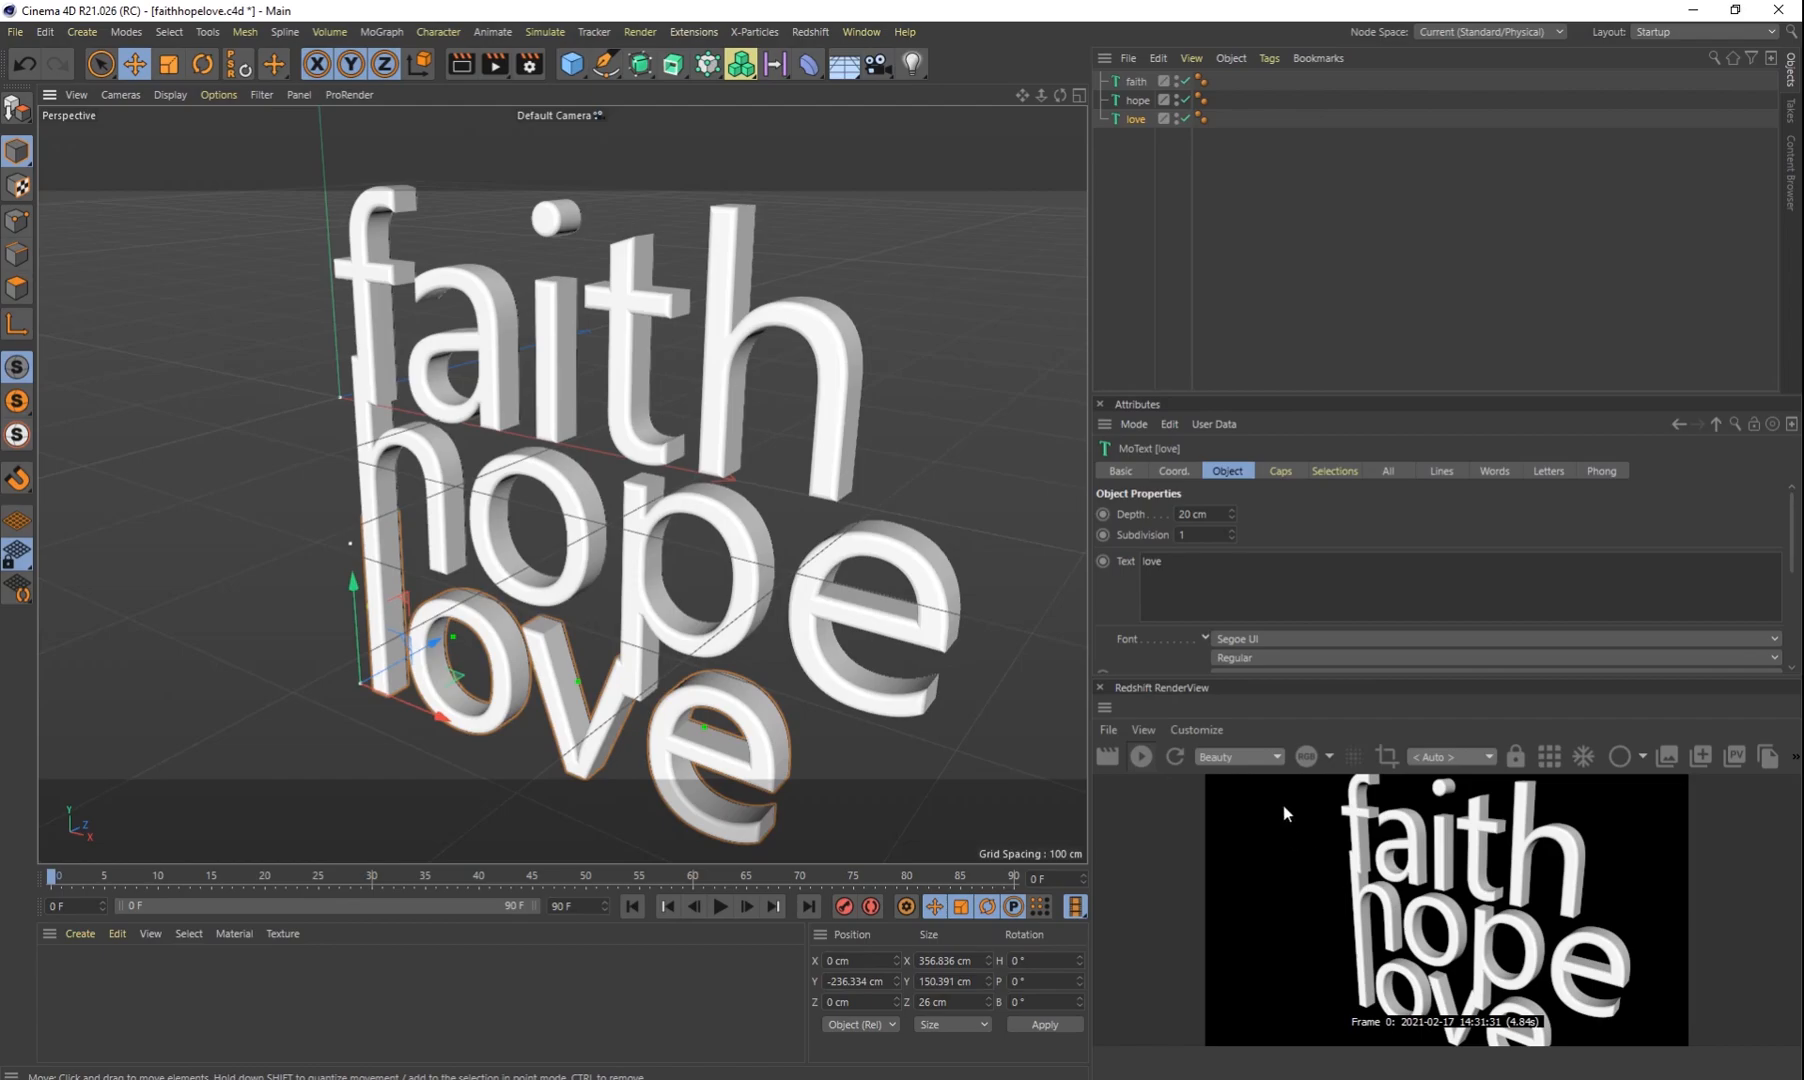
left_click_drag(815, 500, 724, 537, "alt")
scroll(748, 602, "down", 3)
middle_click_drag(774, 651, 743, 572, "alt")
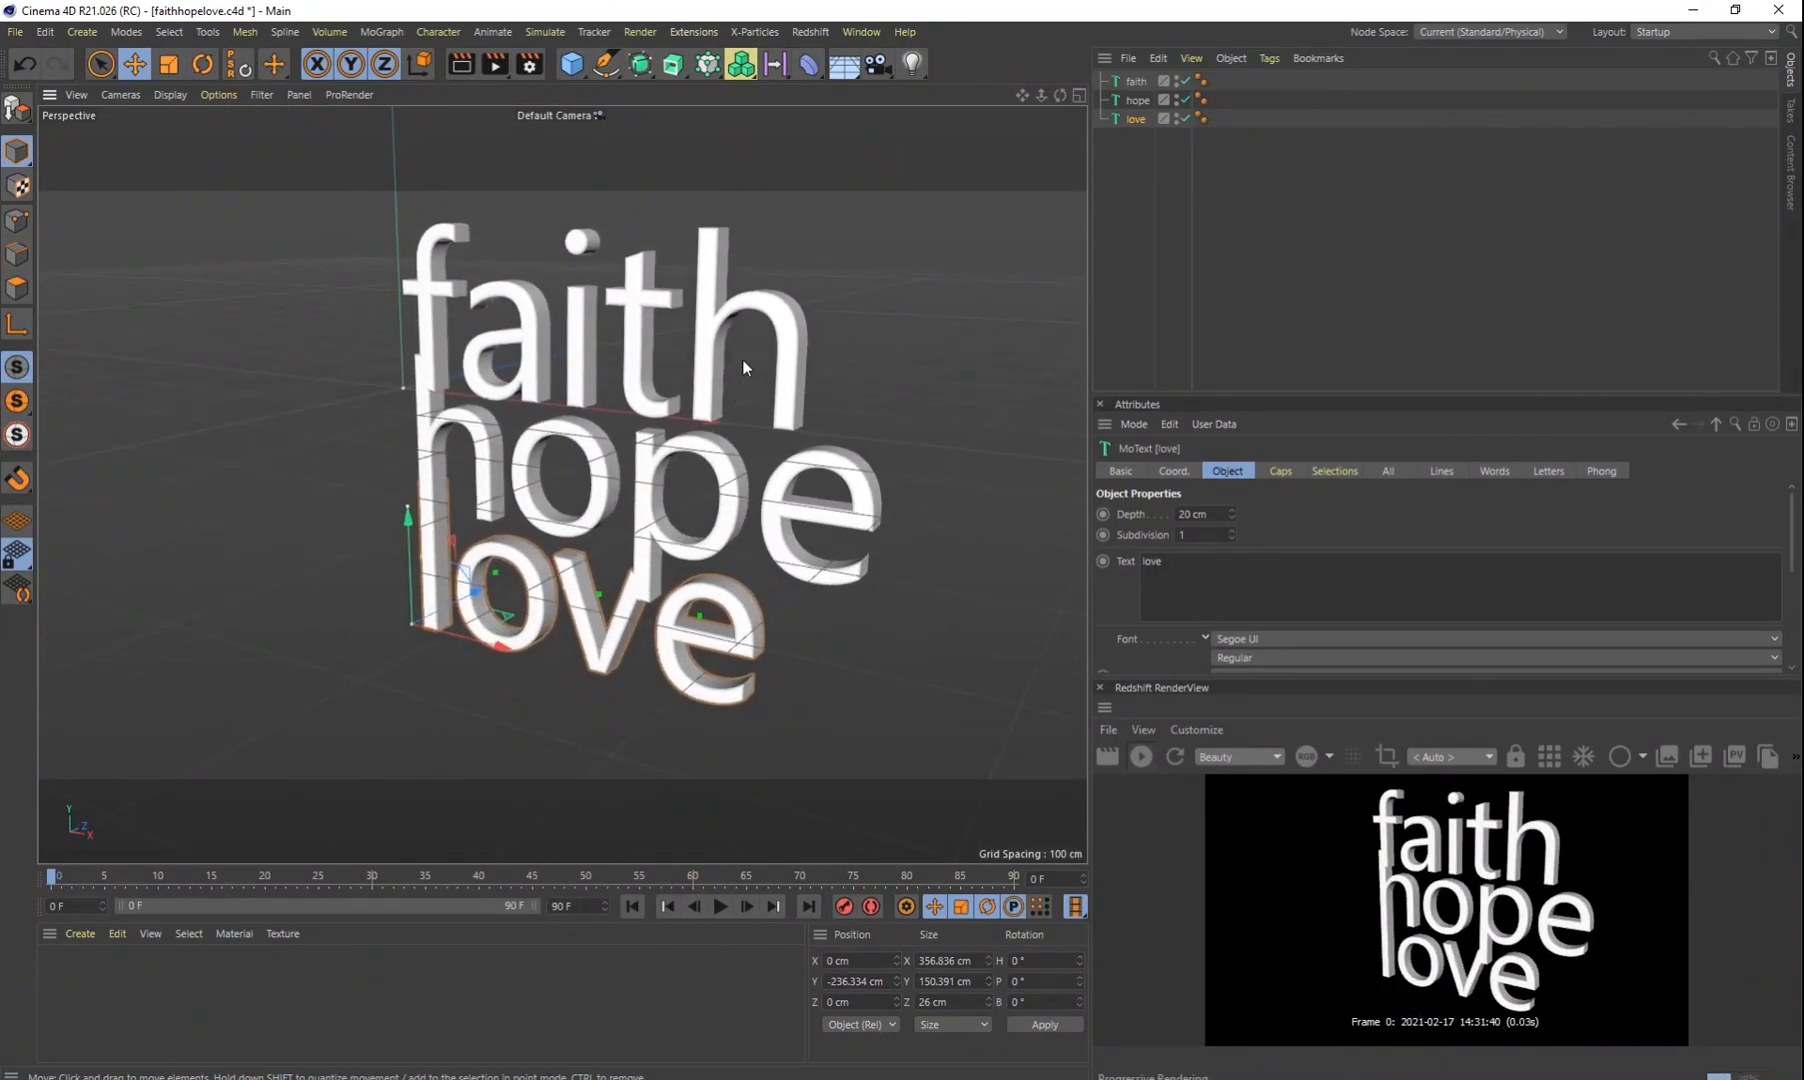
left_click_drag(568, 73, 729, 118)
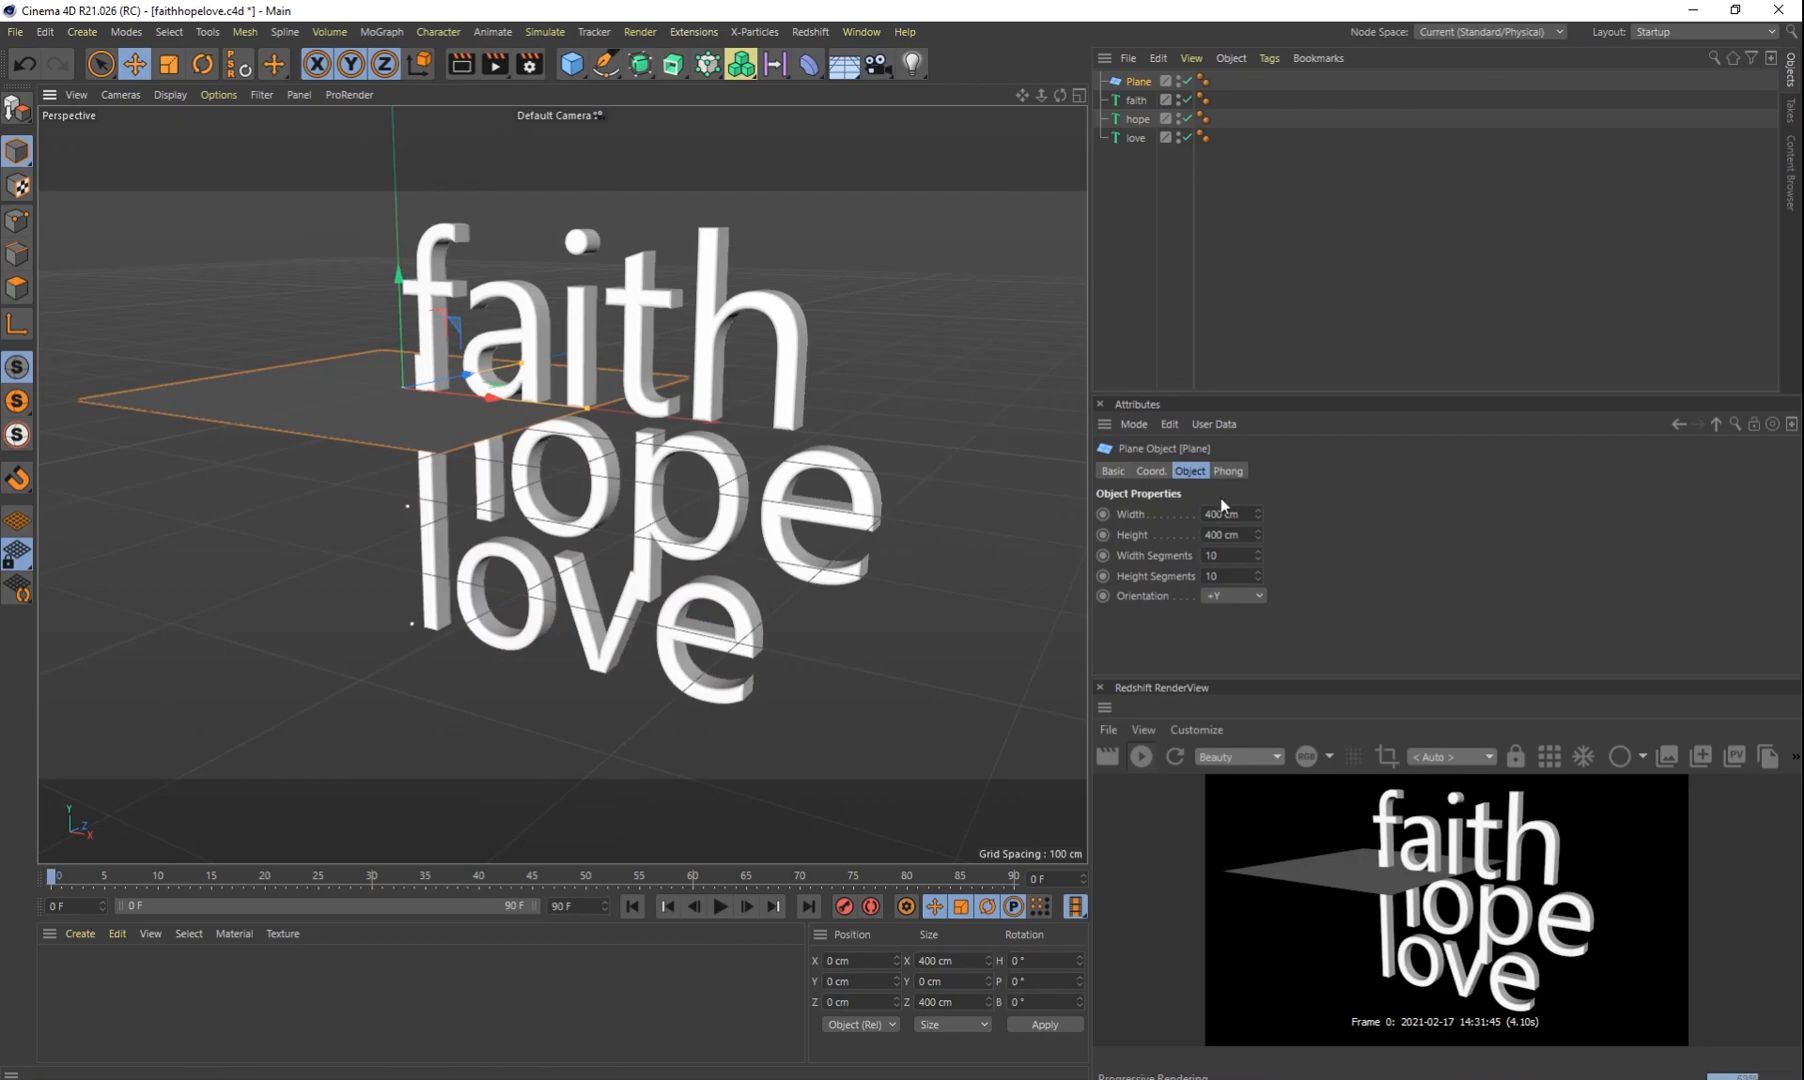
left_click(1247, 513)
type("4000")
key("Tab")
type("4000")
key("Return")
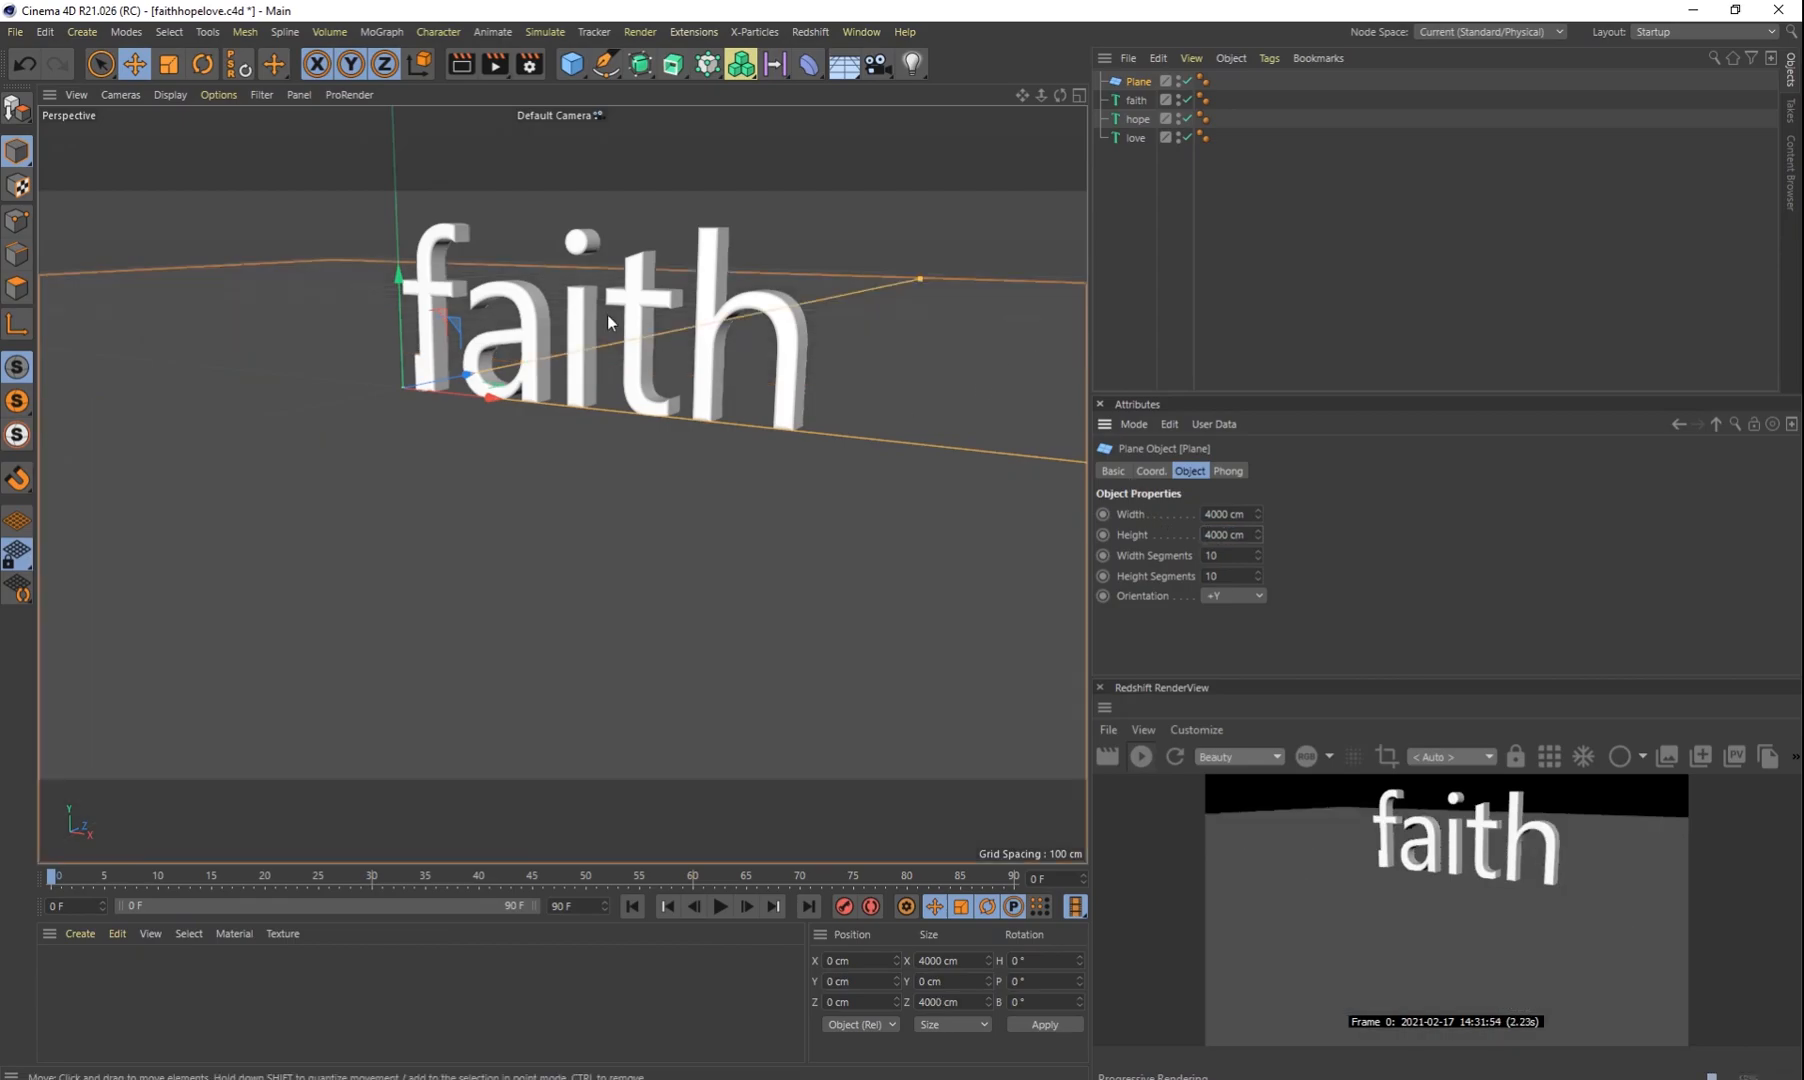
Step: Add a Redshift dome light to the scene
scroll(640, 415, "down", 1)
scroll(717, 427, "down", 1)
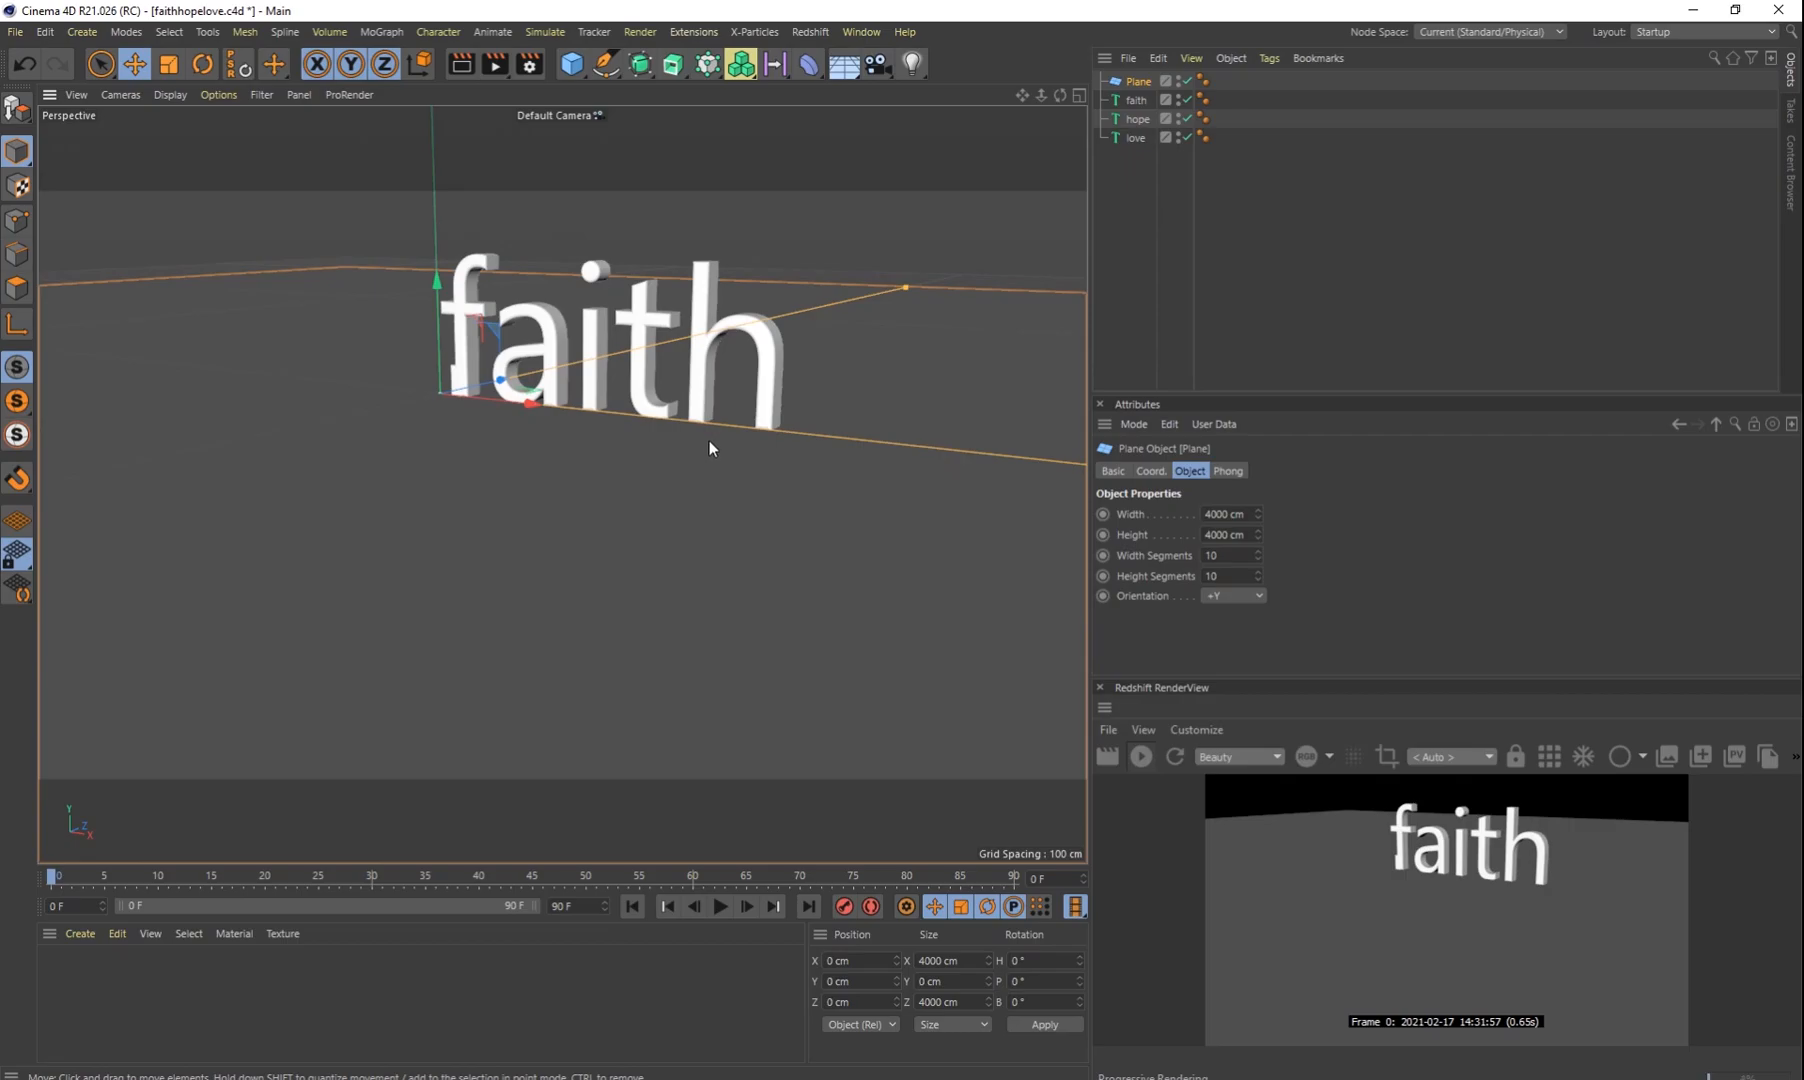
middle_click_drag(713, 465, 693, 588, "alt")
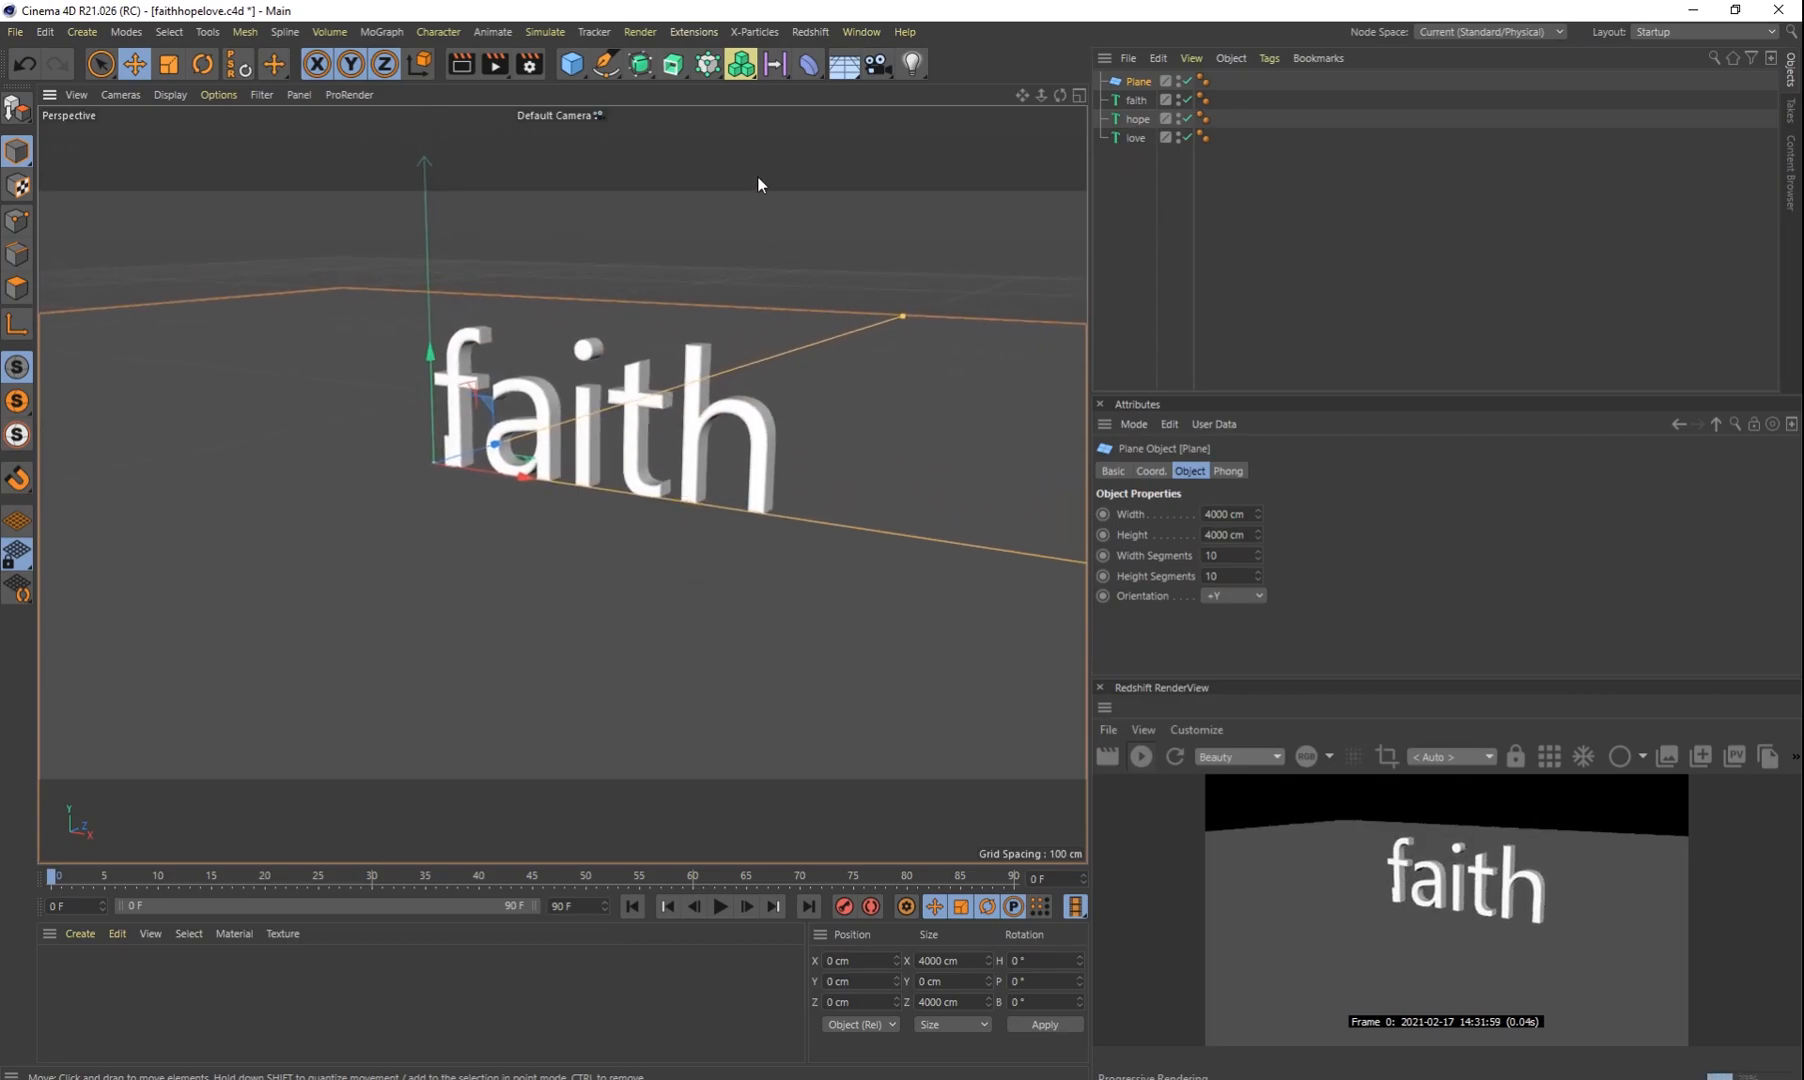
left_click(815, 32)
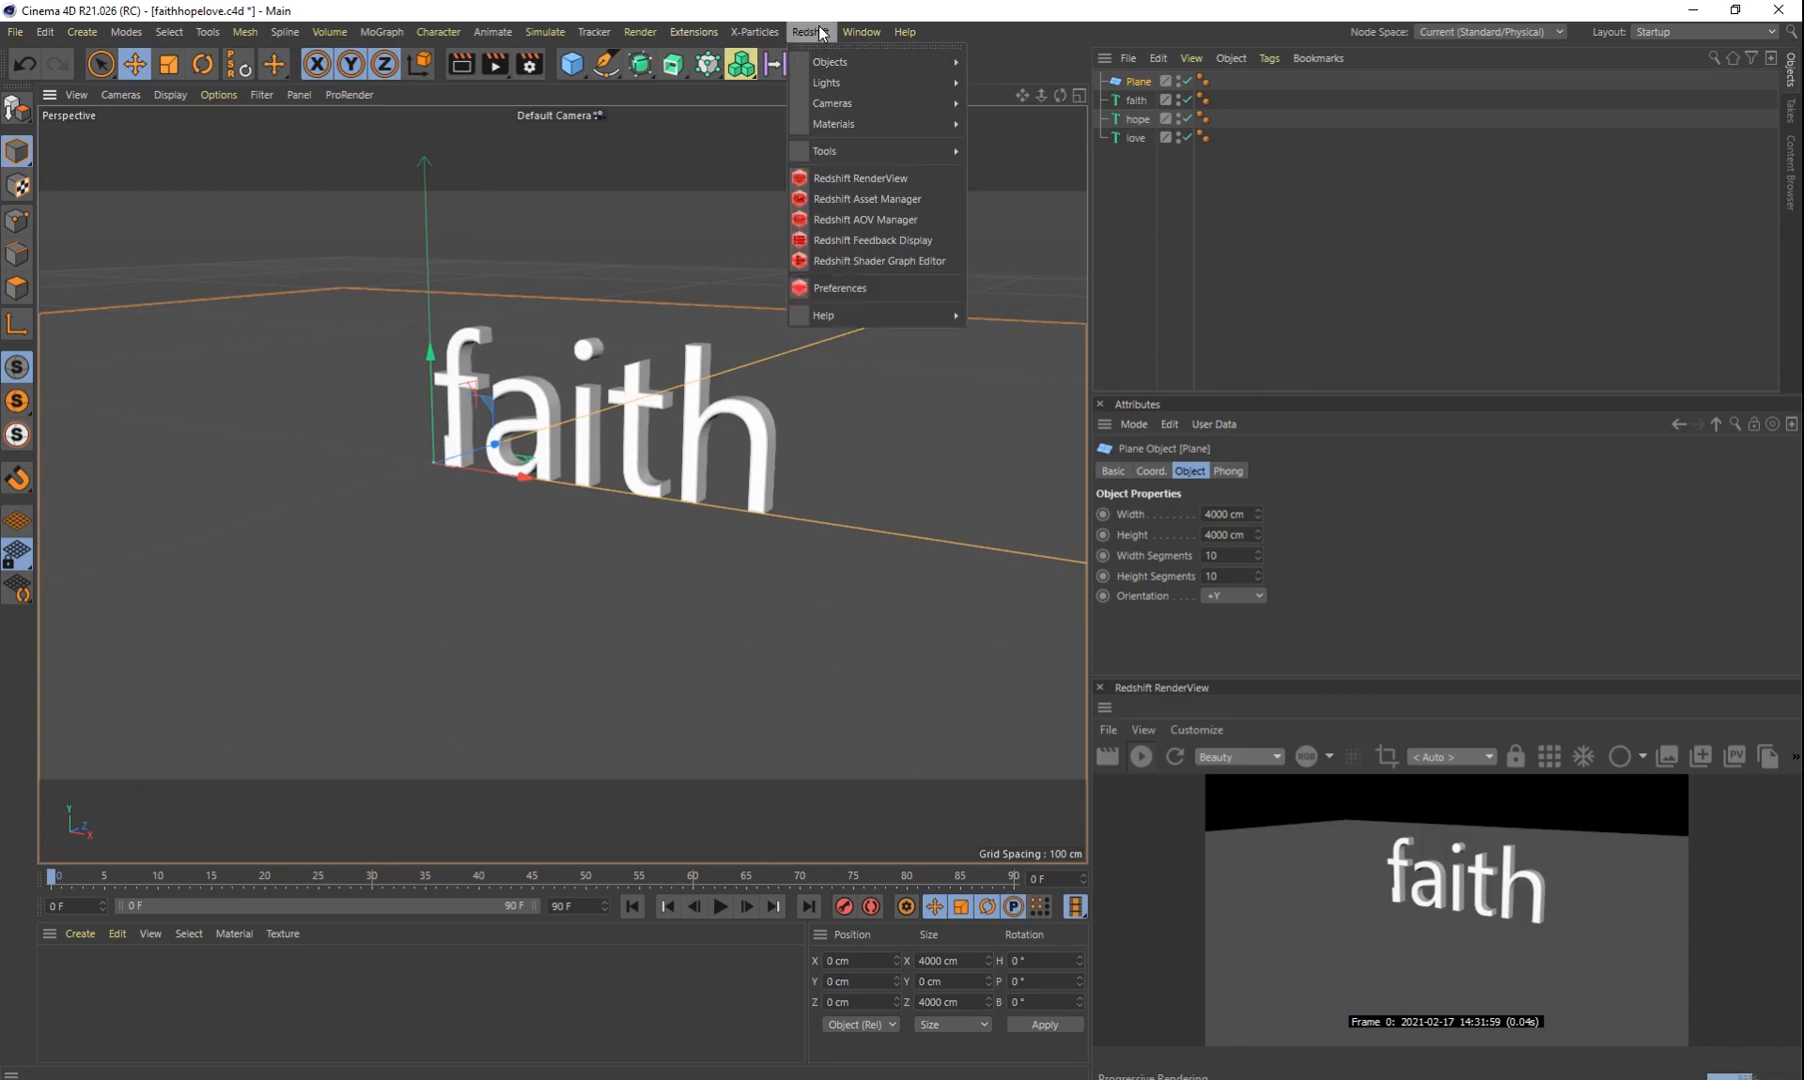
mouse_move(817, 86)
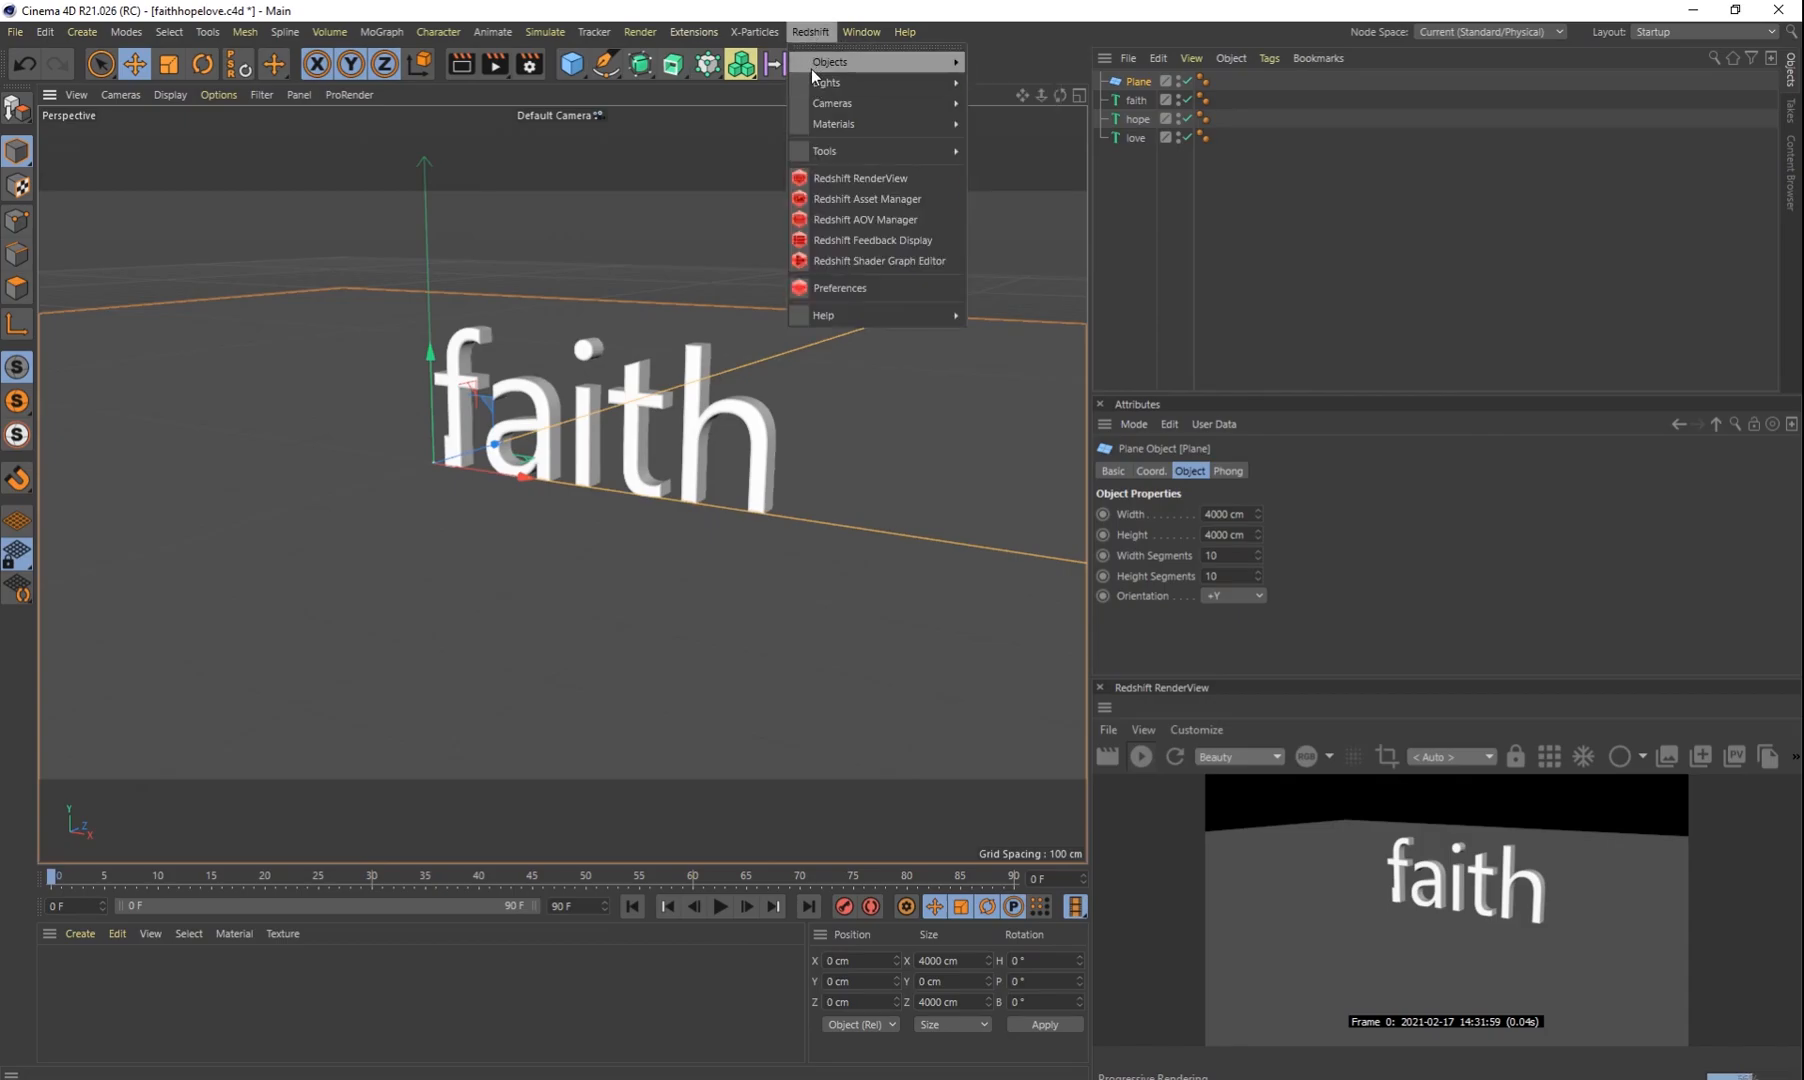
left_click(1011, 171)
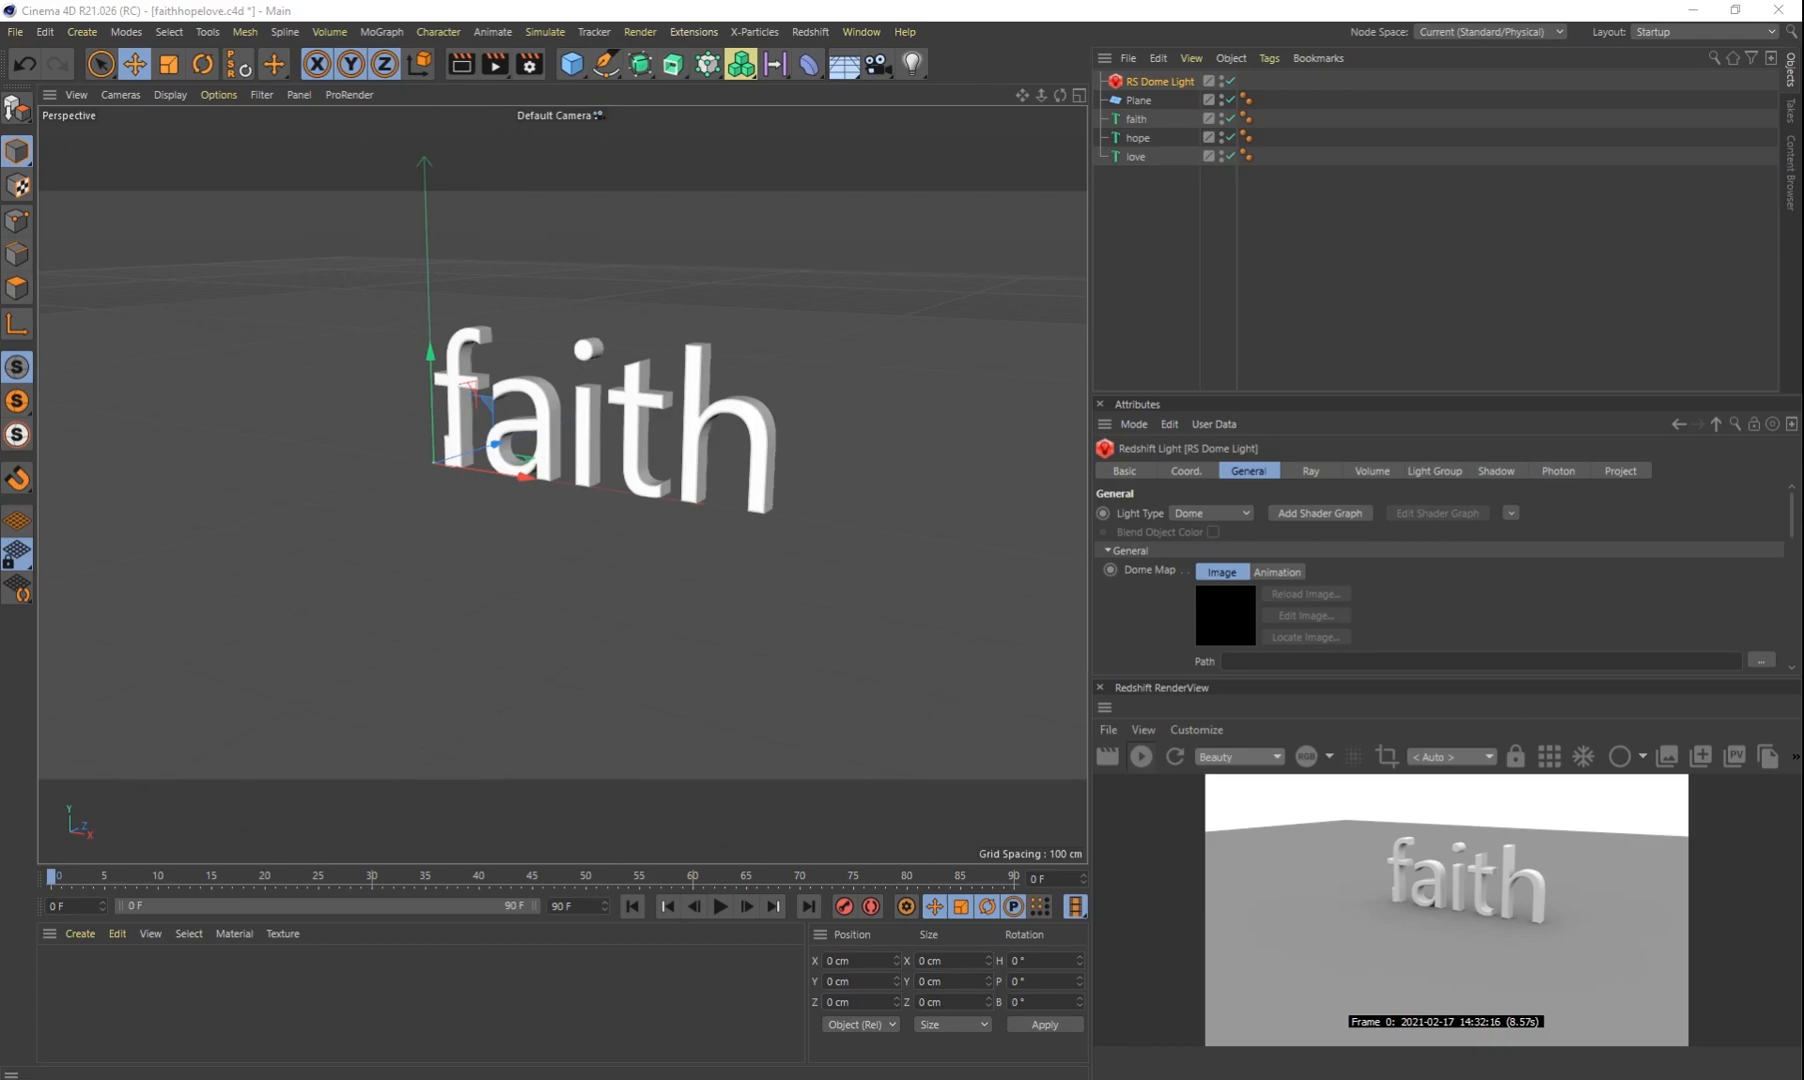
Step: Load 1.png as the dome light's map image and disable its environment background
left_click_drag(1800, 400, 1253, 667)
left_click(950, 641)
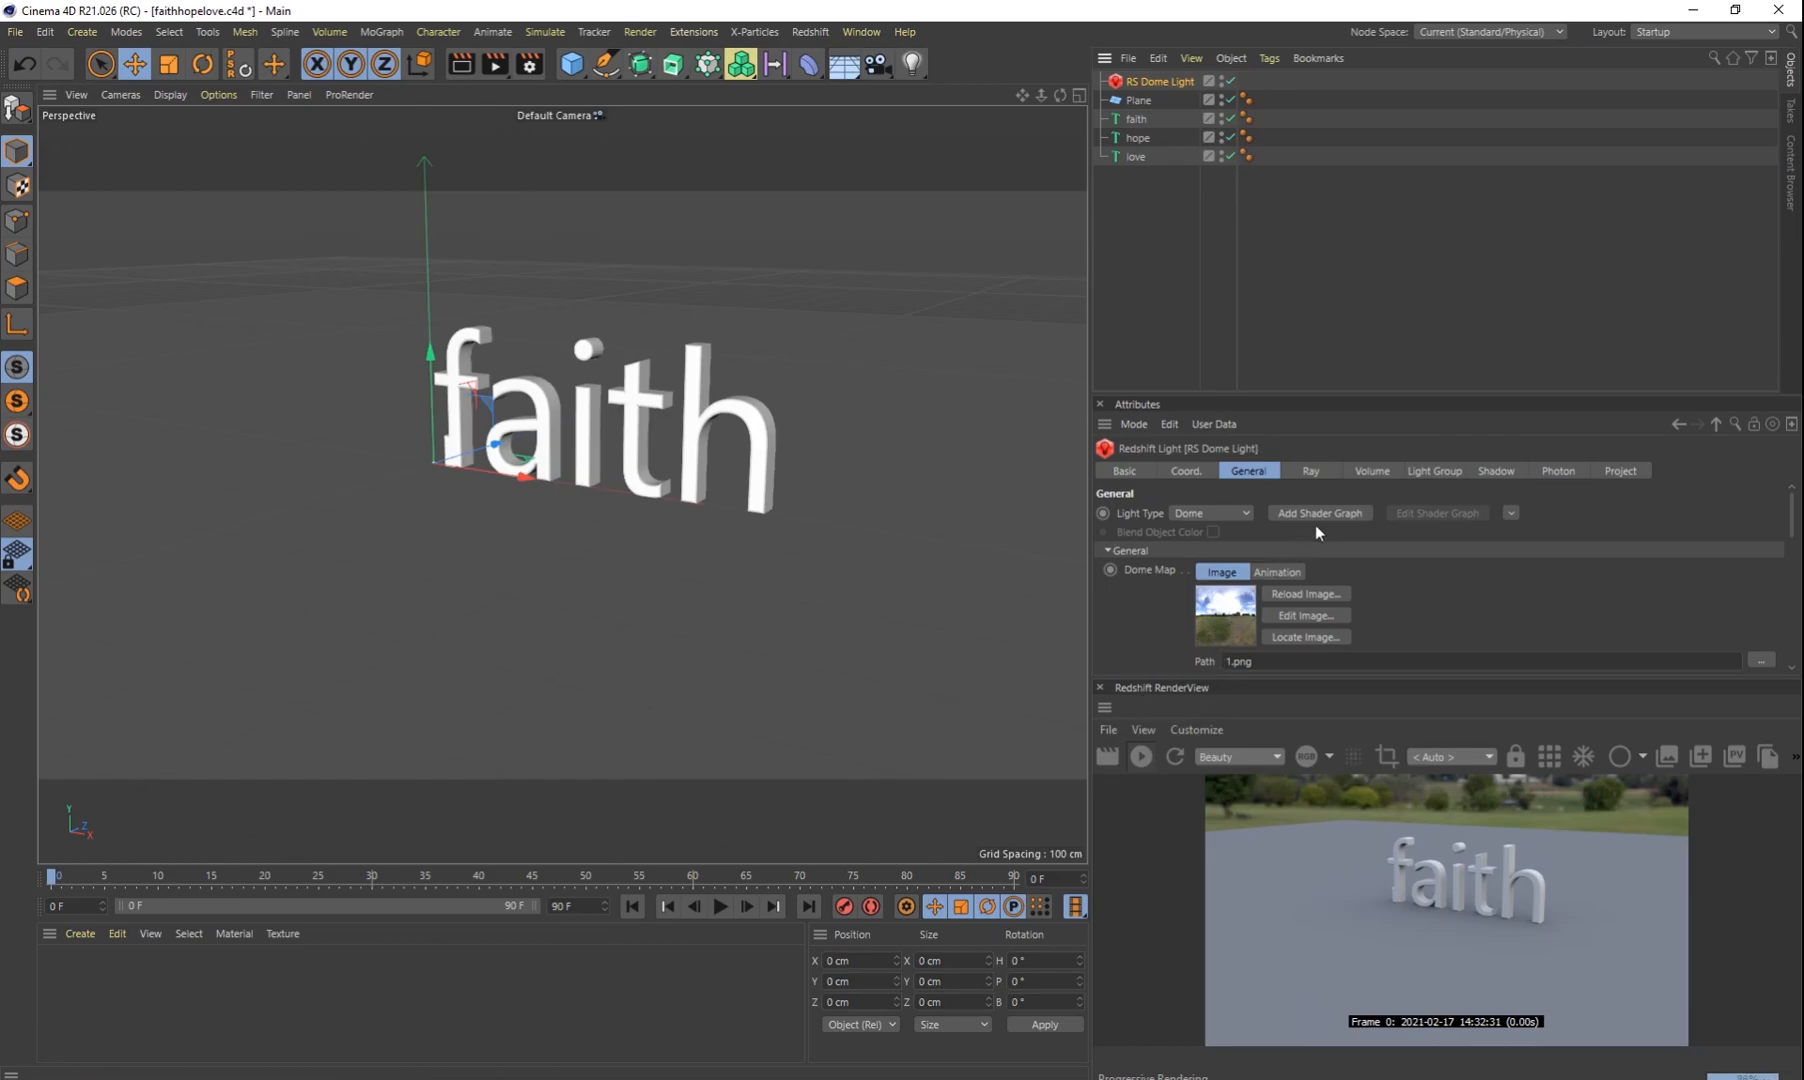
scroll(1640, 605, "down", 2)
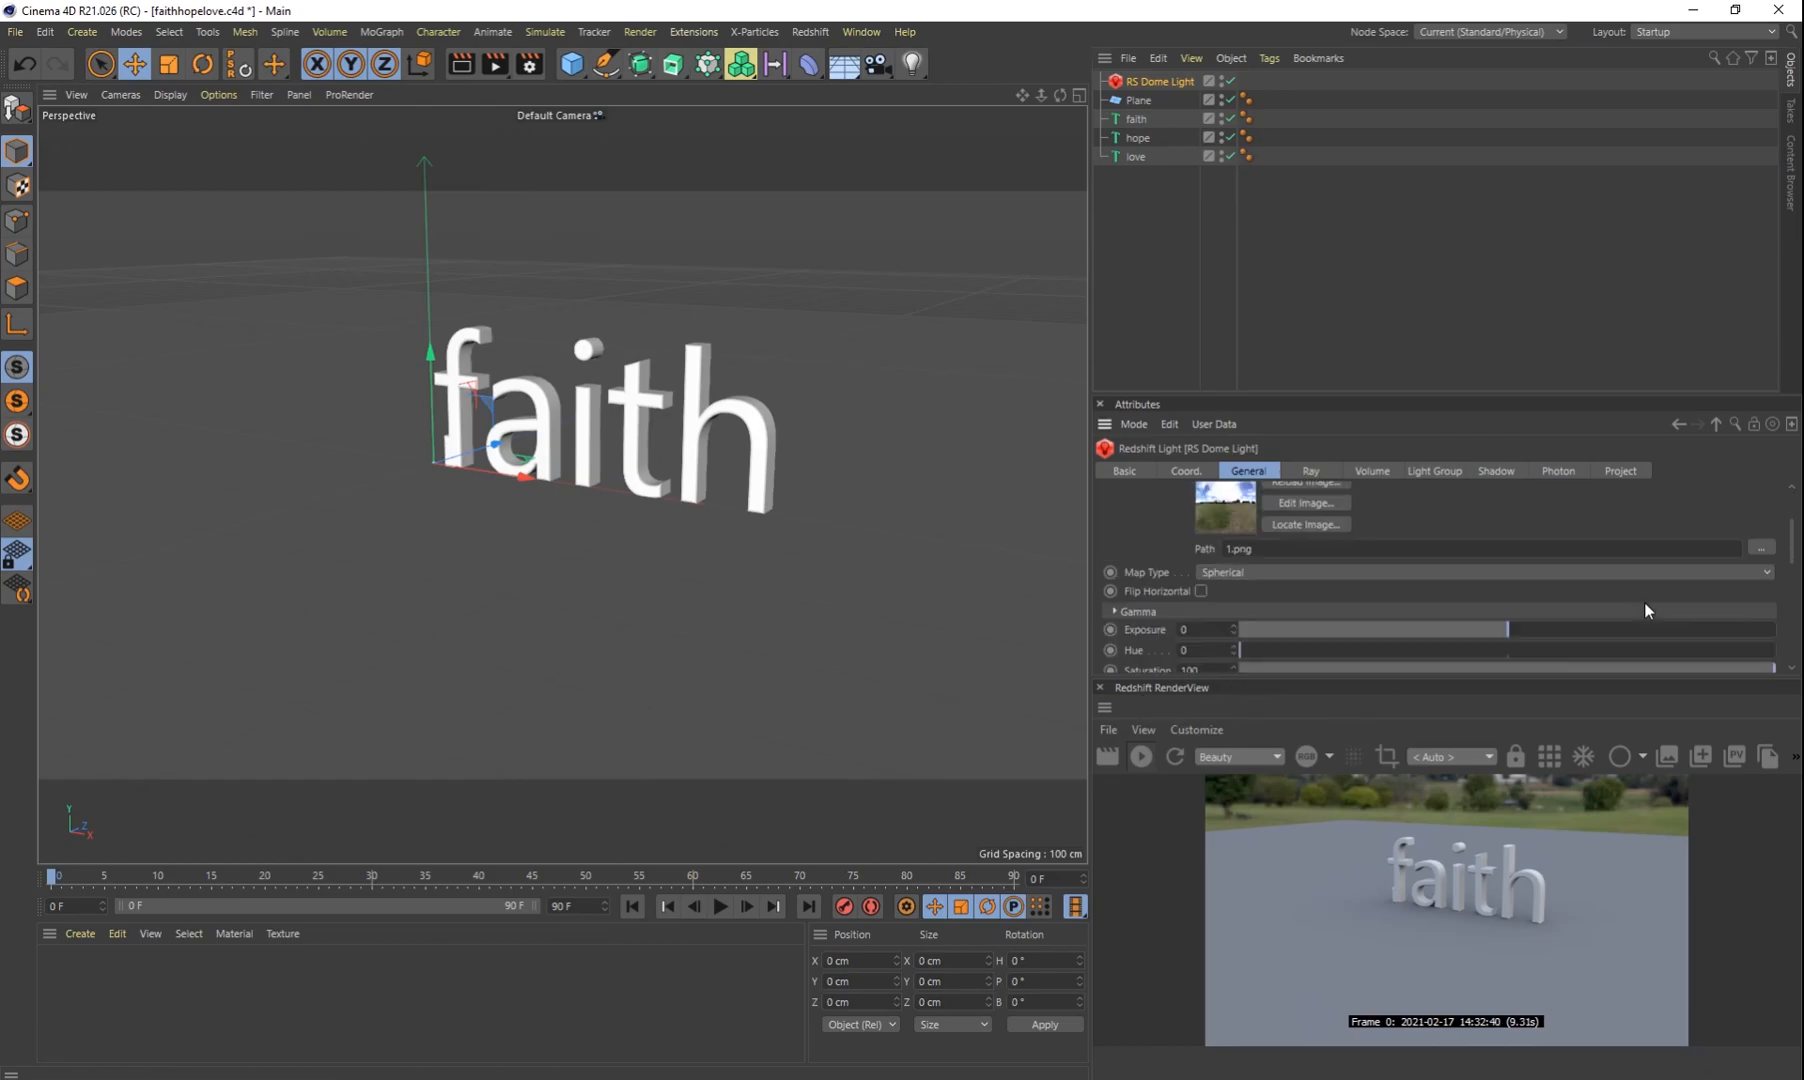
scroll(1646, 610, "down", 2)
left_click(1240, 642)
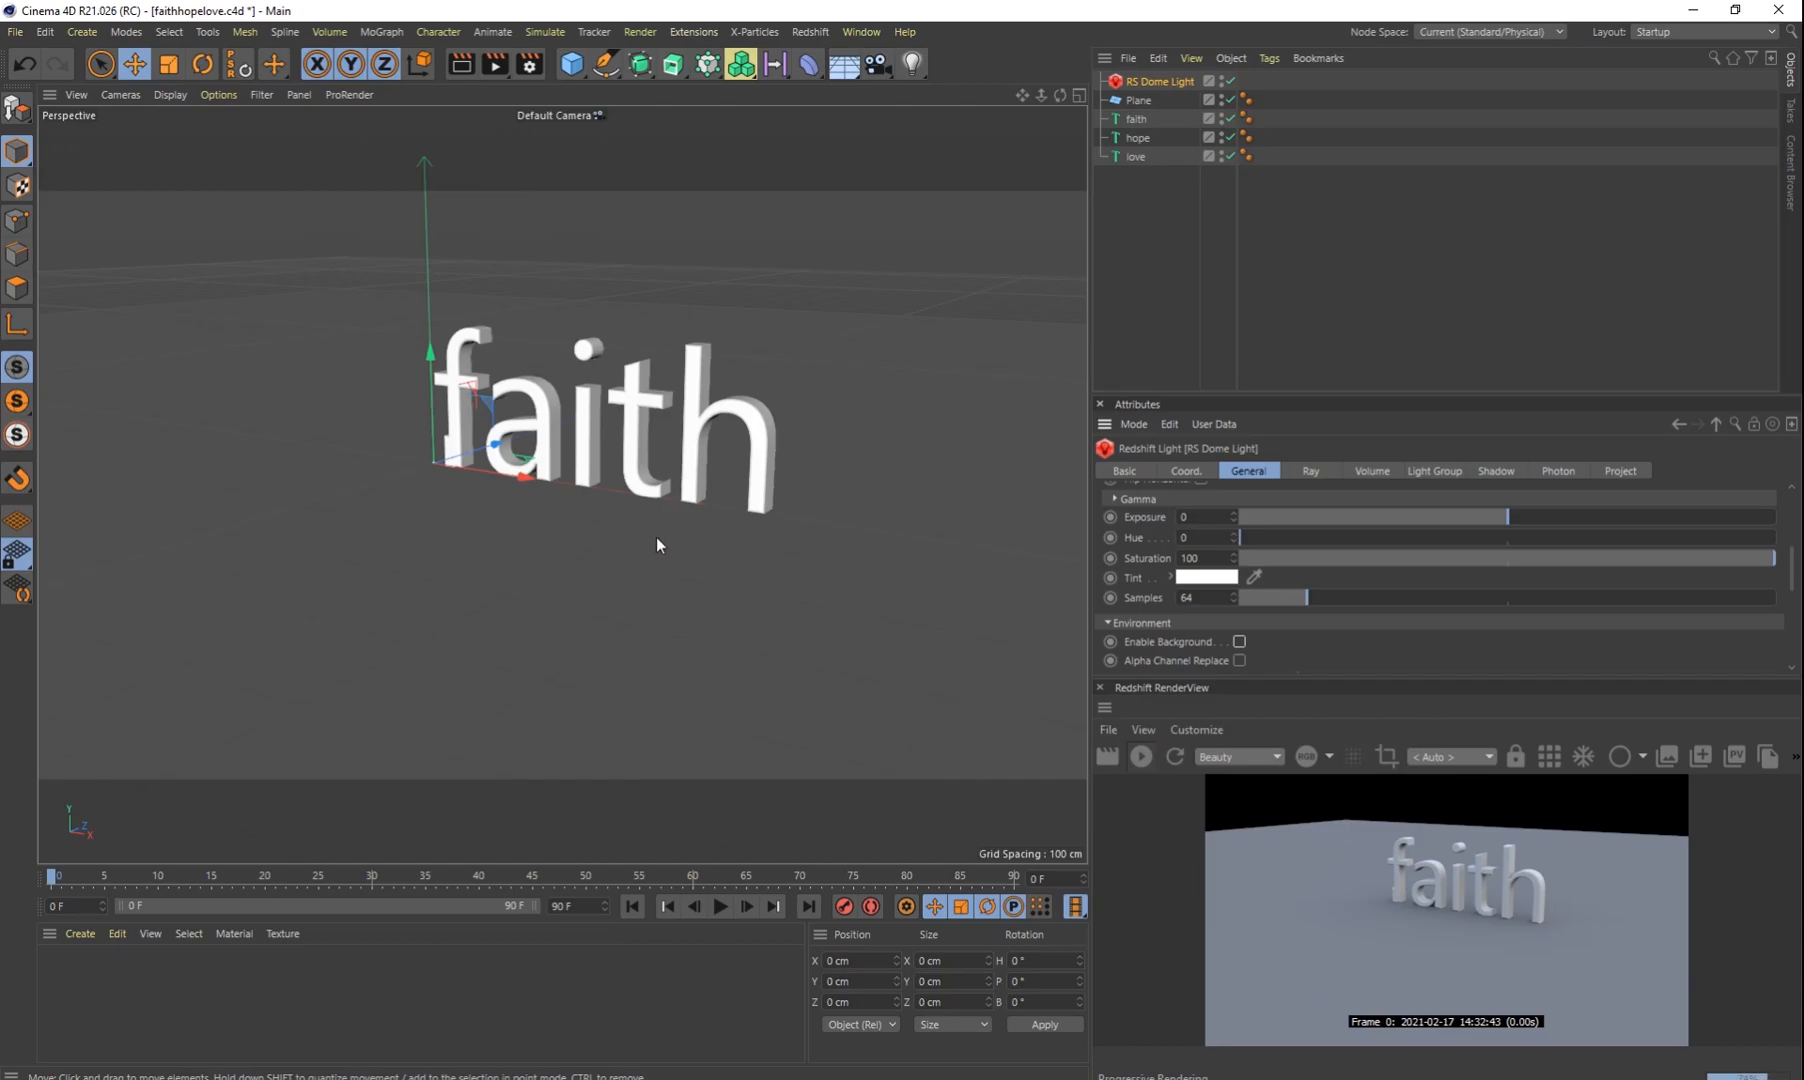
Step: Raise the faith, hope and love text objects together to about Y 82 cm
middle_click_drag(631, 514, 610, 607, "alt")
scroll(612, 607, "up", 5)
scroll(640, 607, "down", 2)
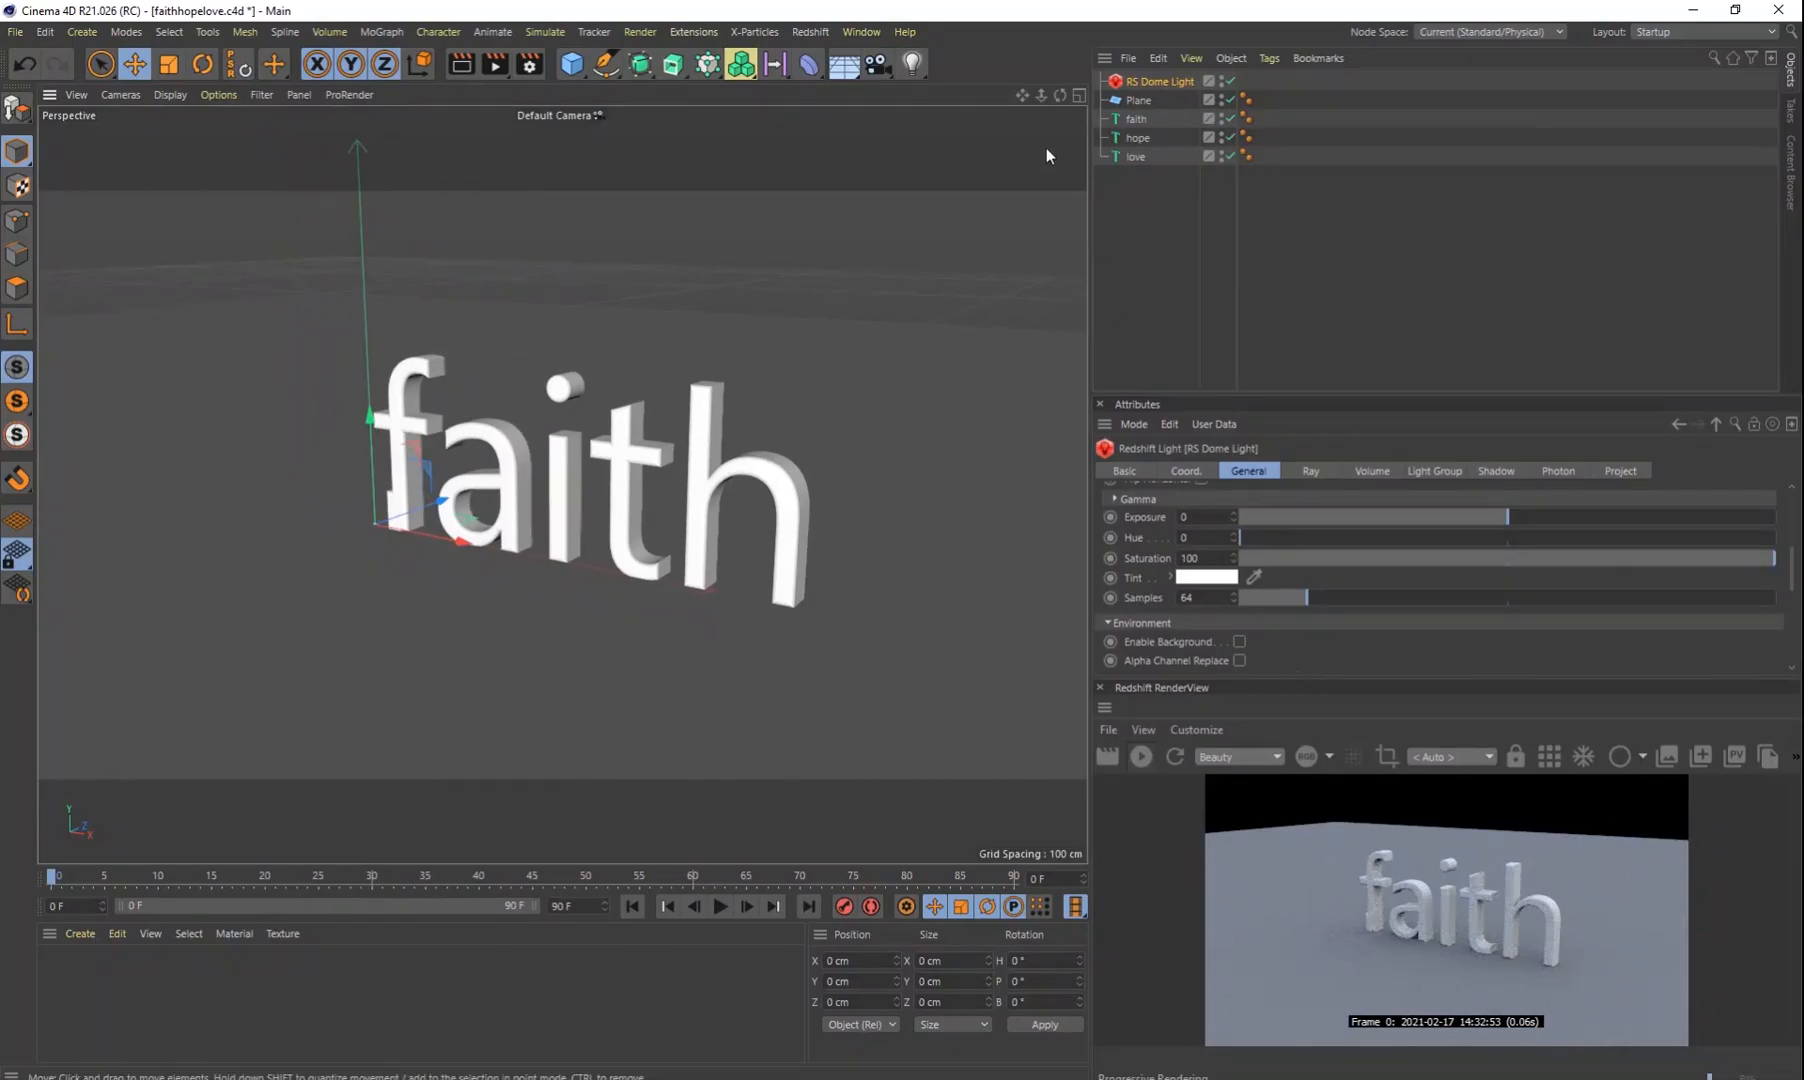
left_click(1136, 118)
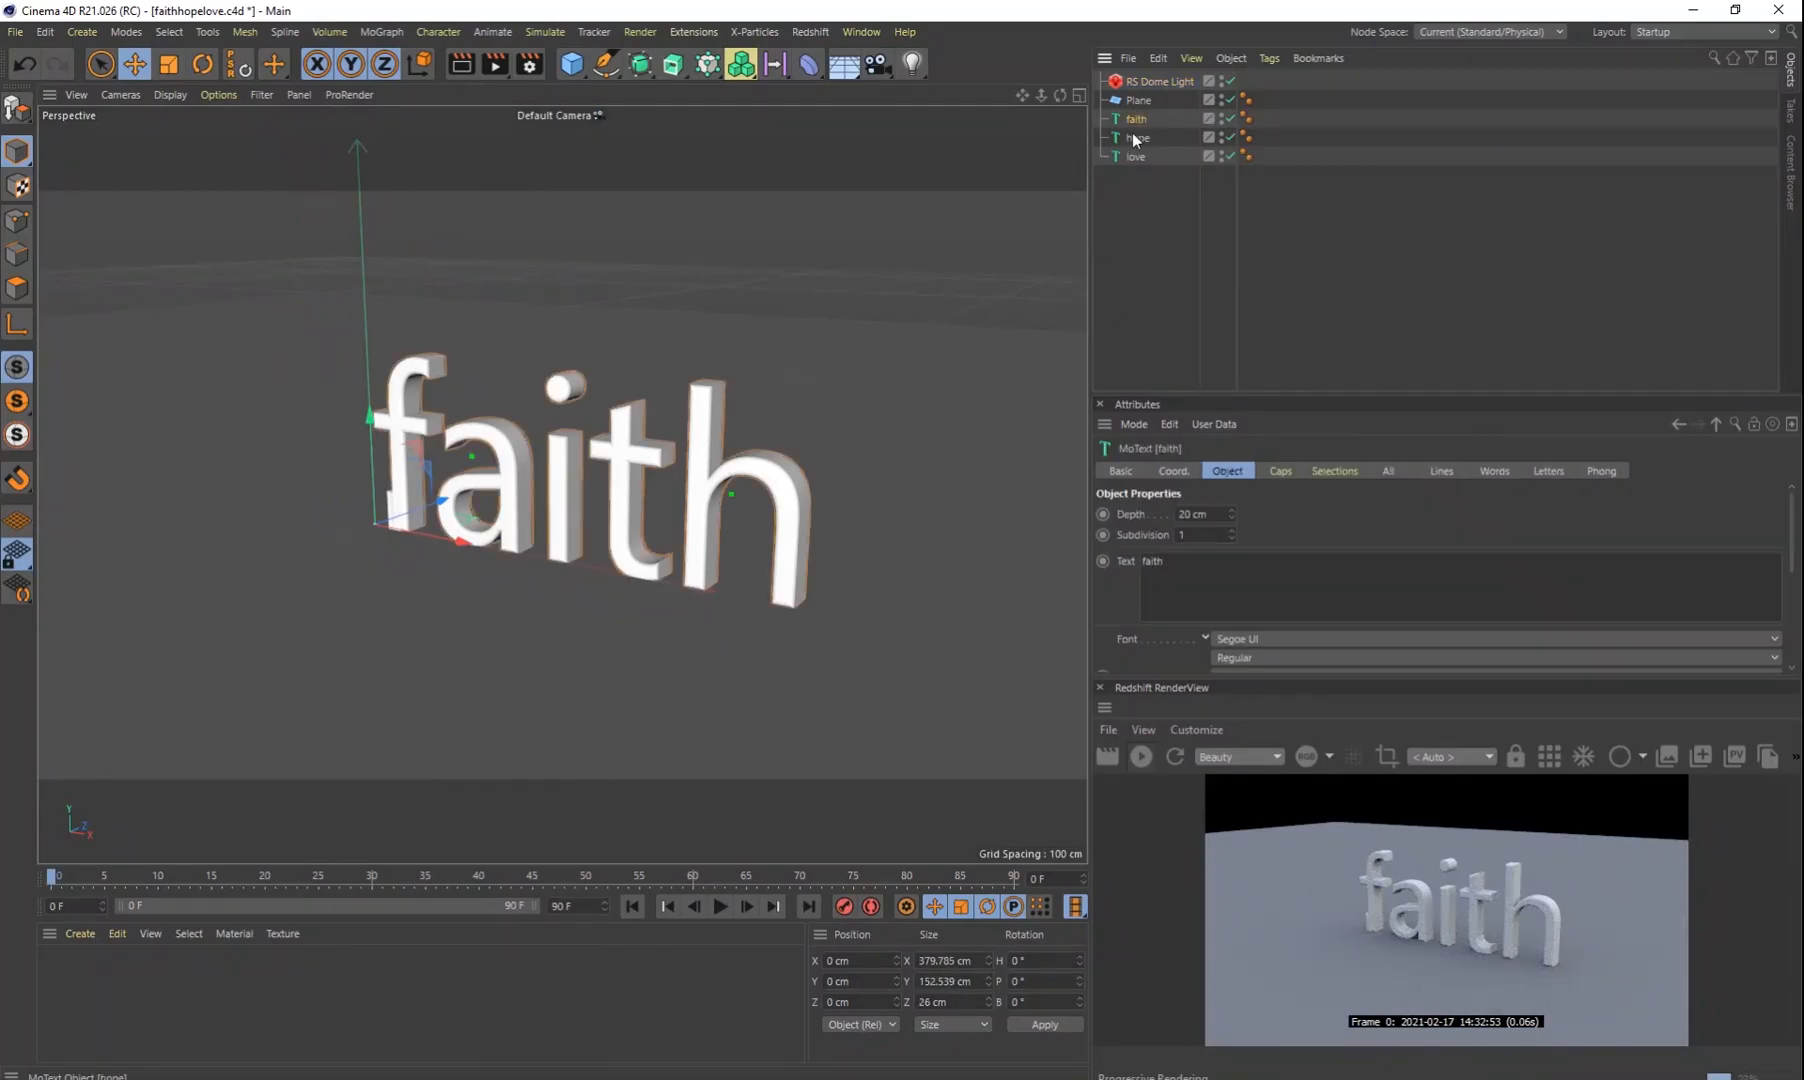
left_click(1136, 156, "shift")
left_click_drag(392, 527, 455, 344)
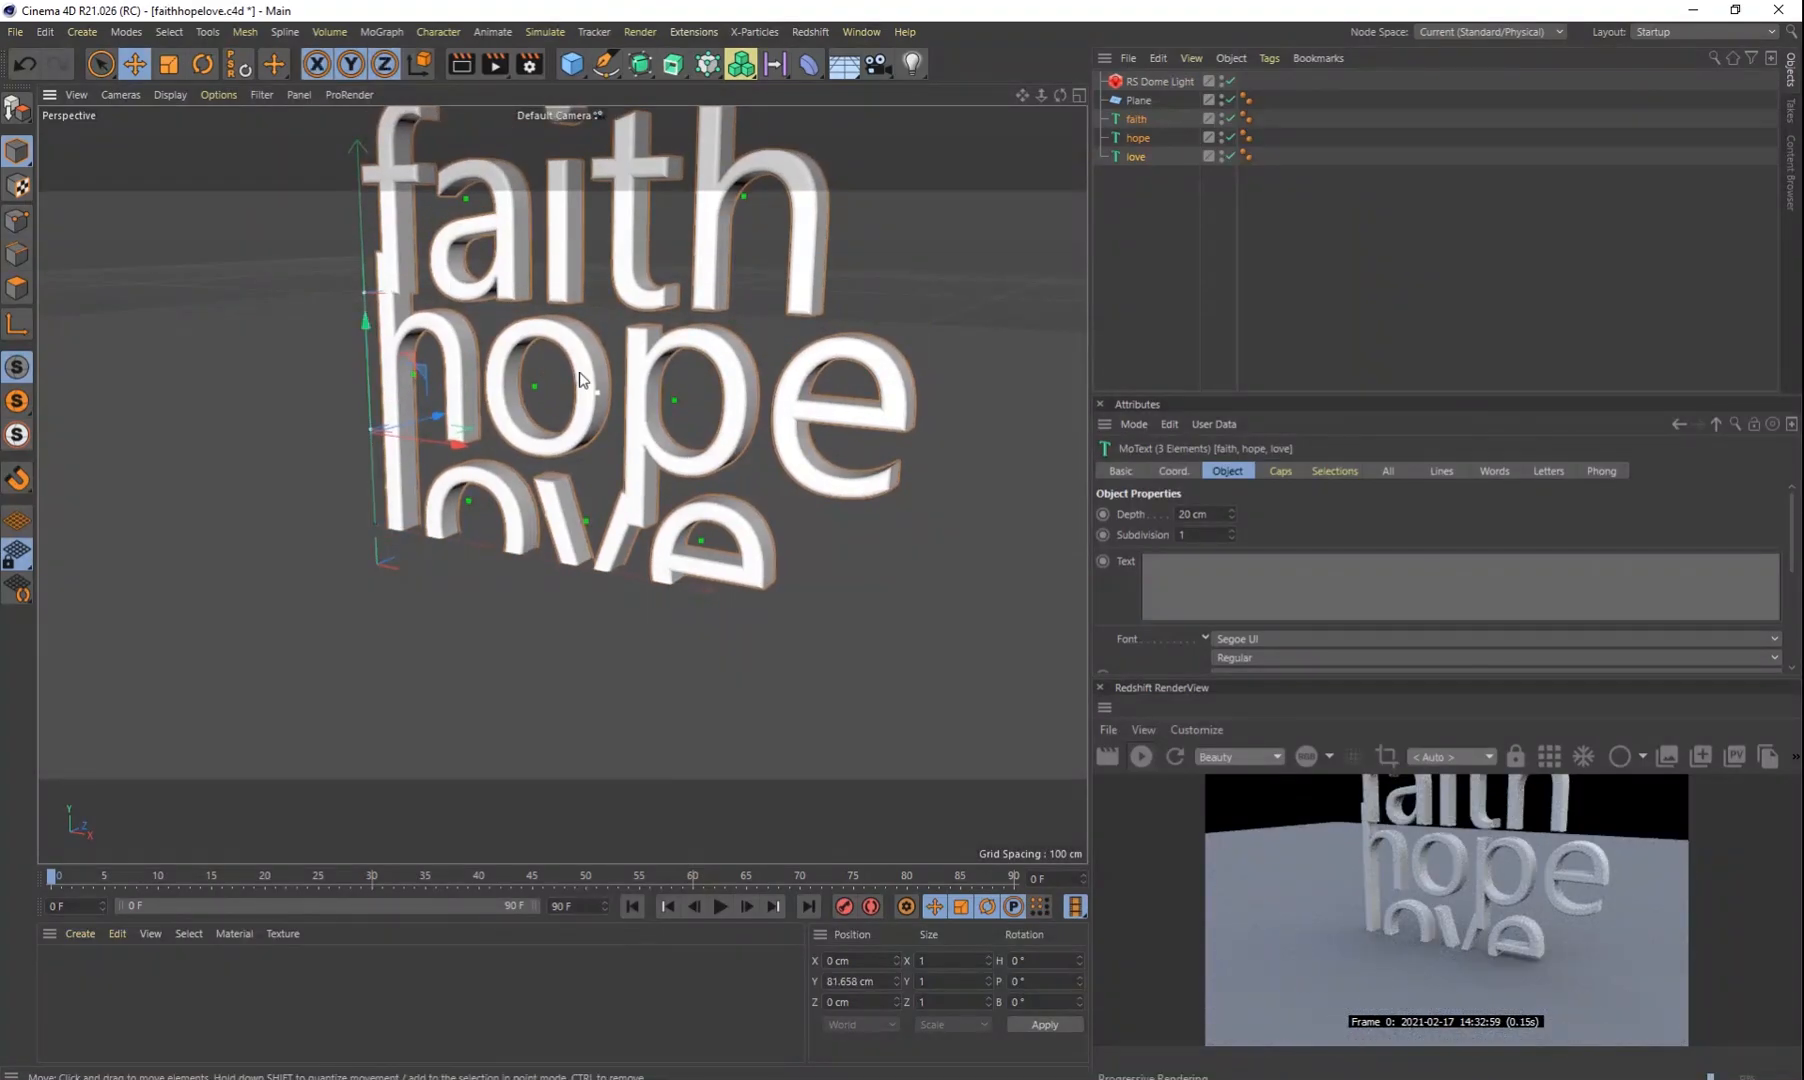
Step: Rotate the three text objects together to a pitch of -90° so they lie flat above the floor plane
key("r")
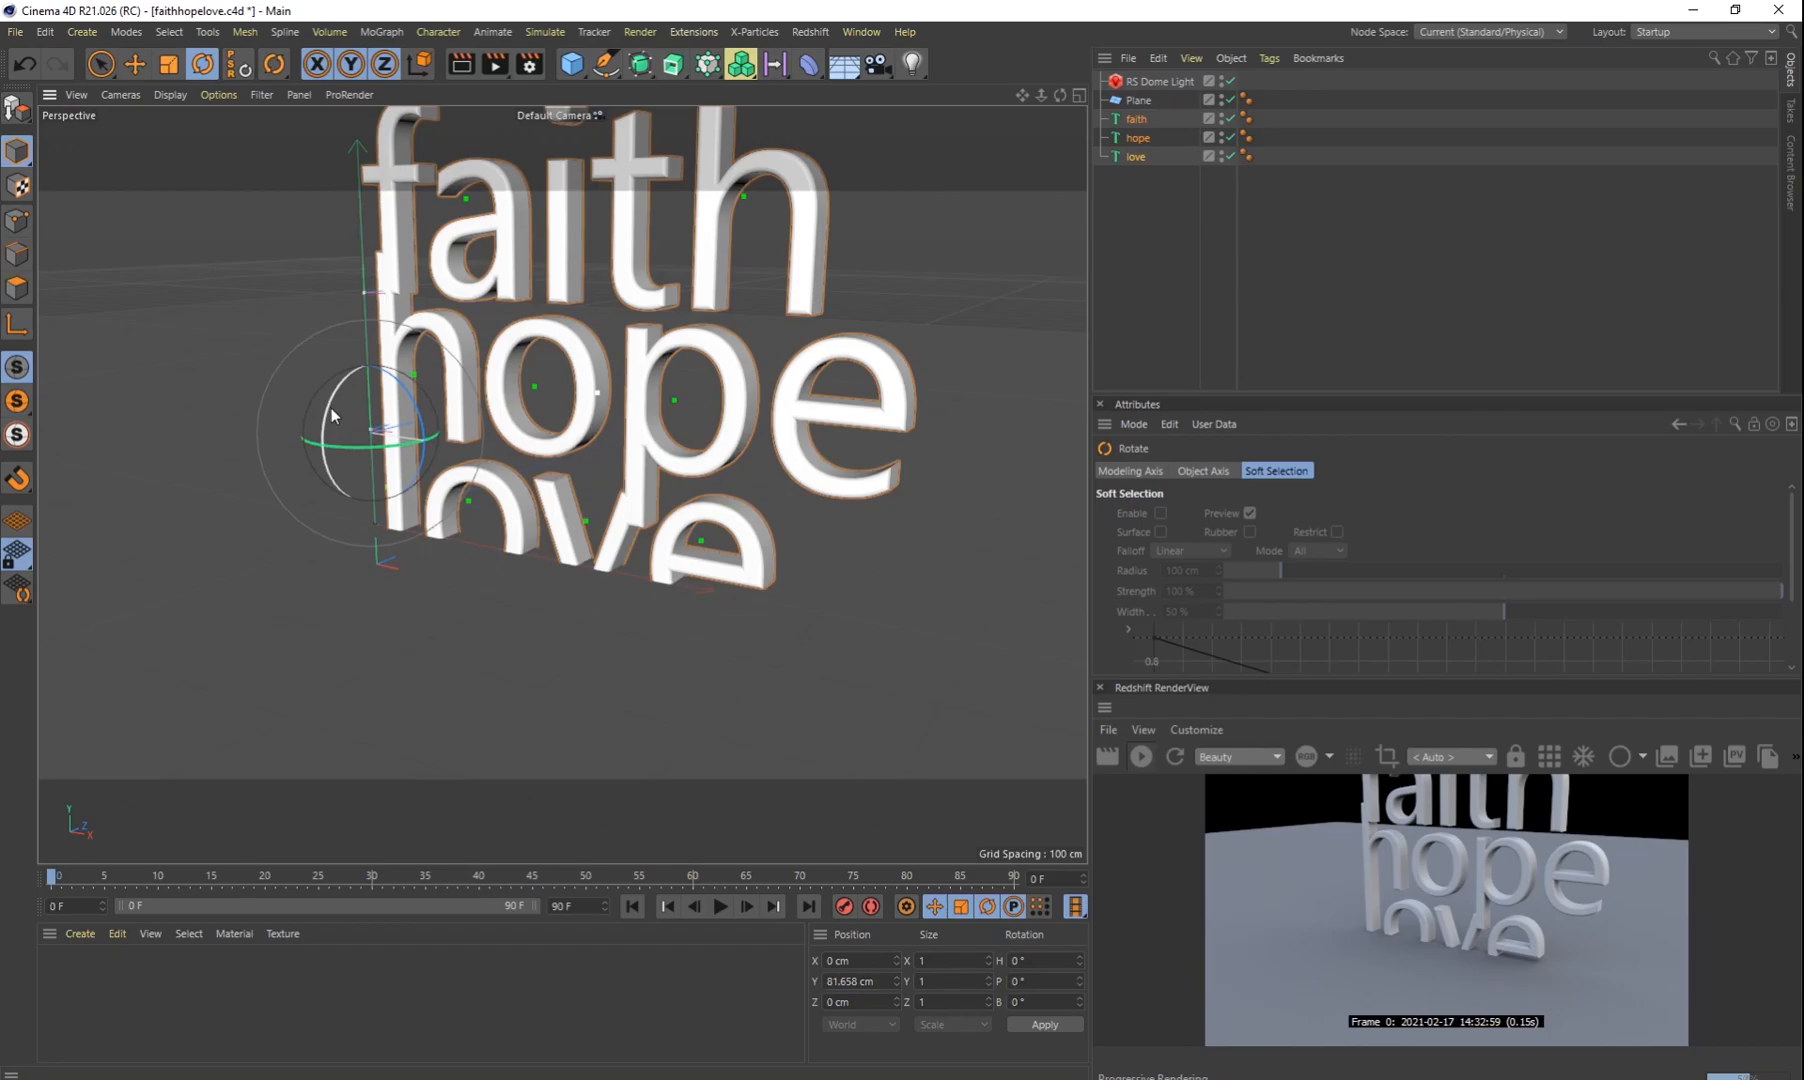
left_click_drag(334, 402, 404, 364)
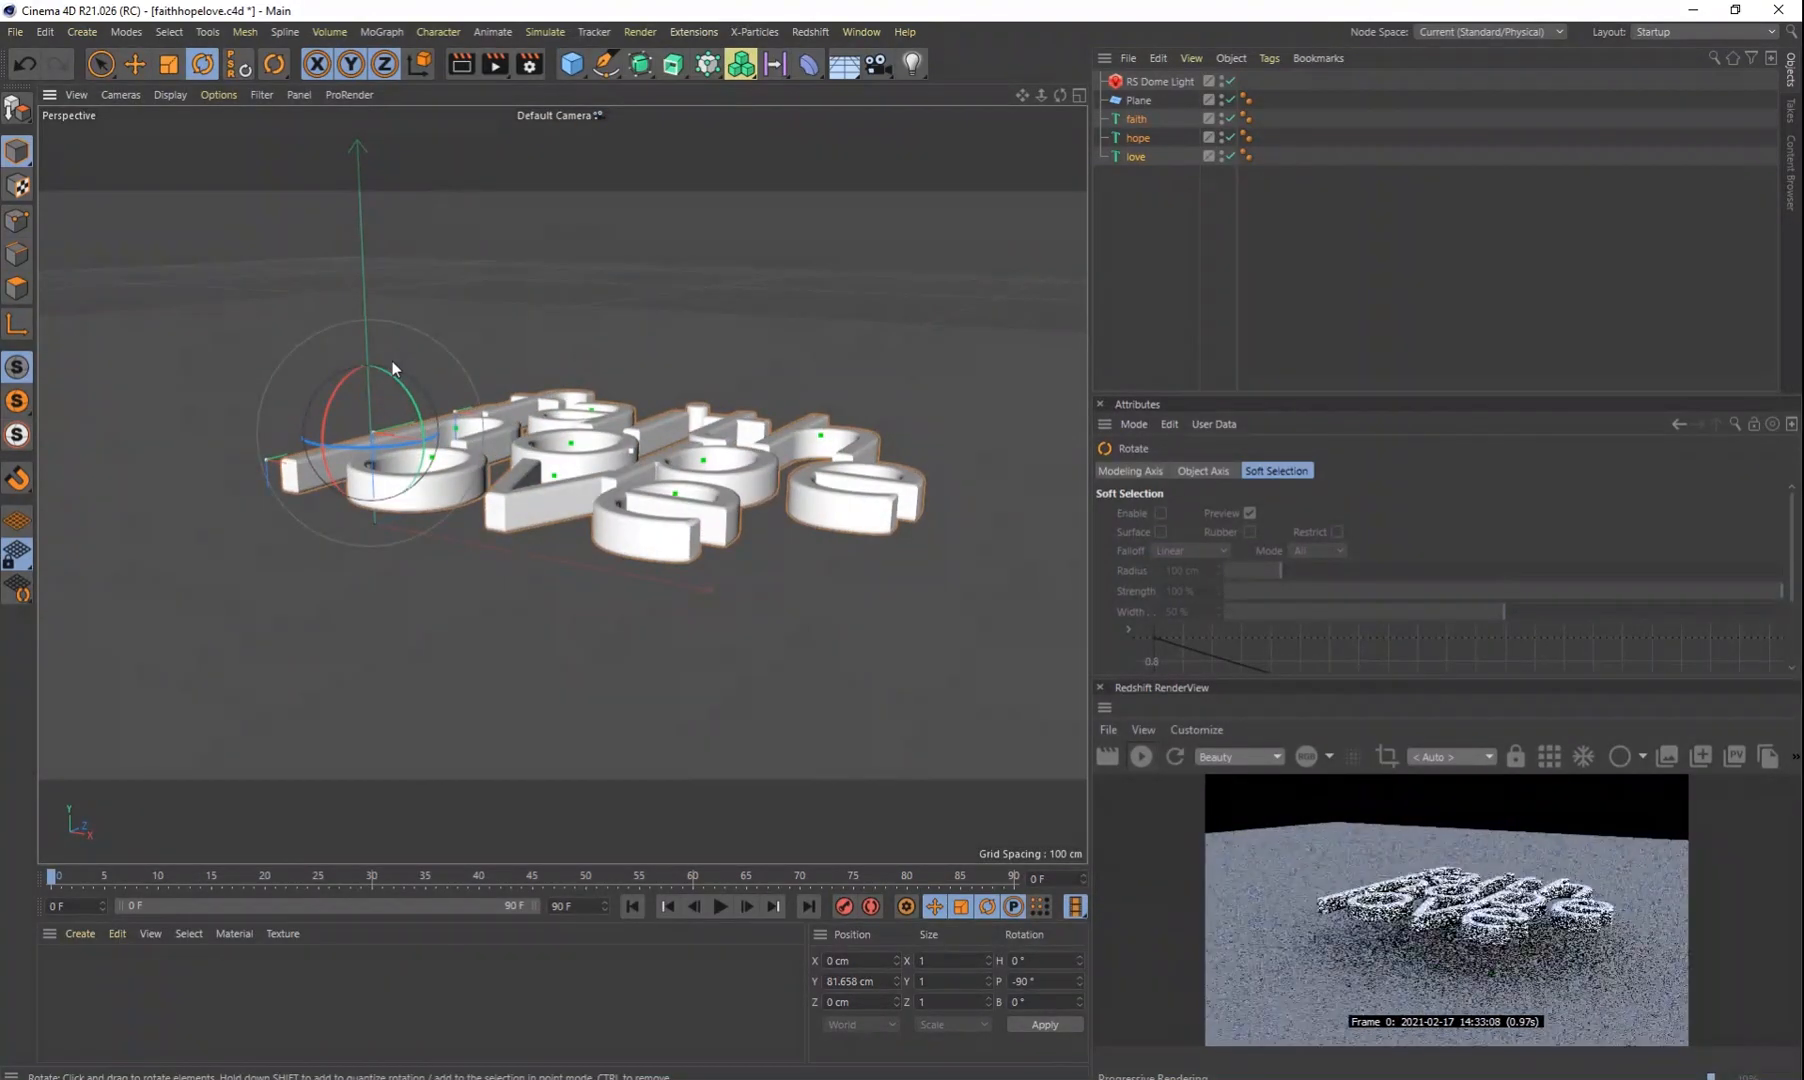
left_click(857, 331)
Step: Lower the love text object towards the floor plane, to about Y 17 cm
left_click_drag(667, 410, 746, 545, "alt")
left_click(1135, 157)
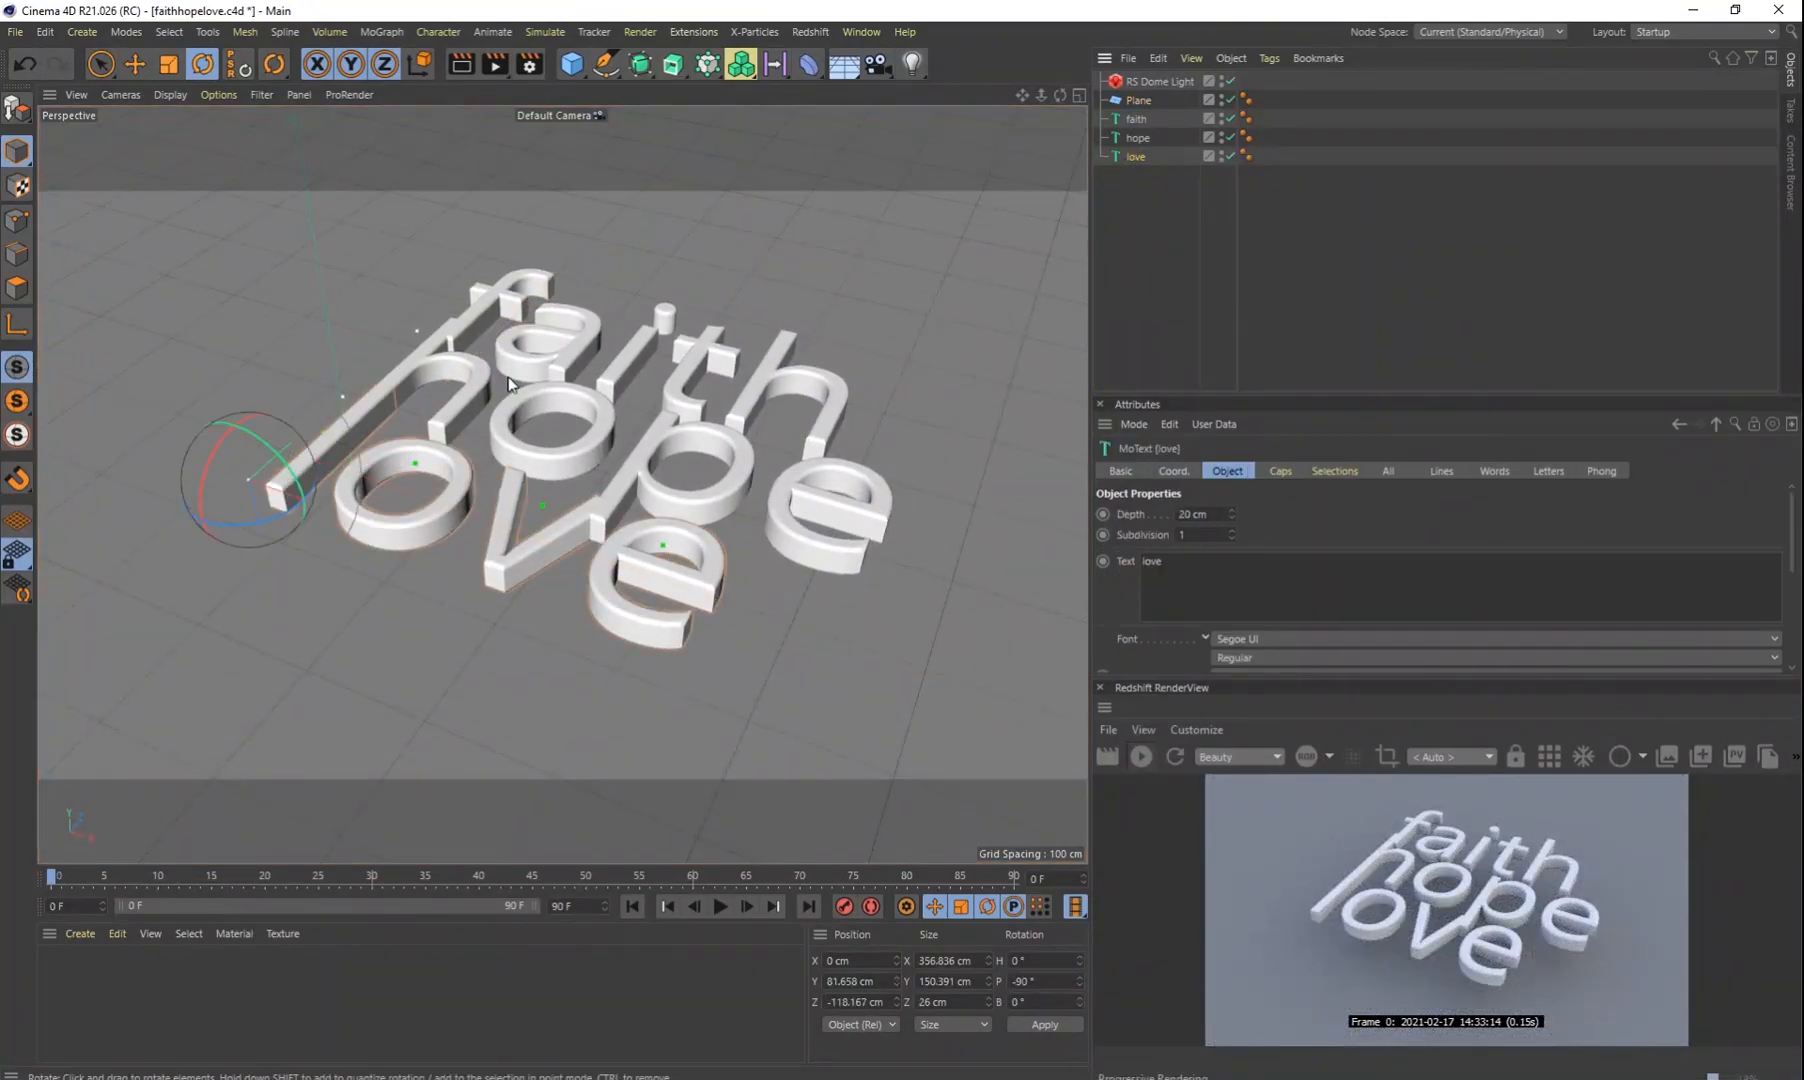
key("e")
left_click_drag(250, 484, 276, 619)
scroll(383, 645, "up", 5)
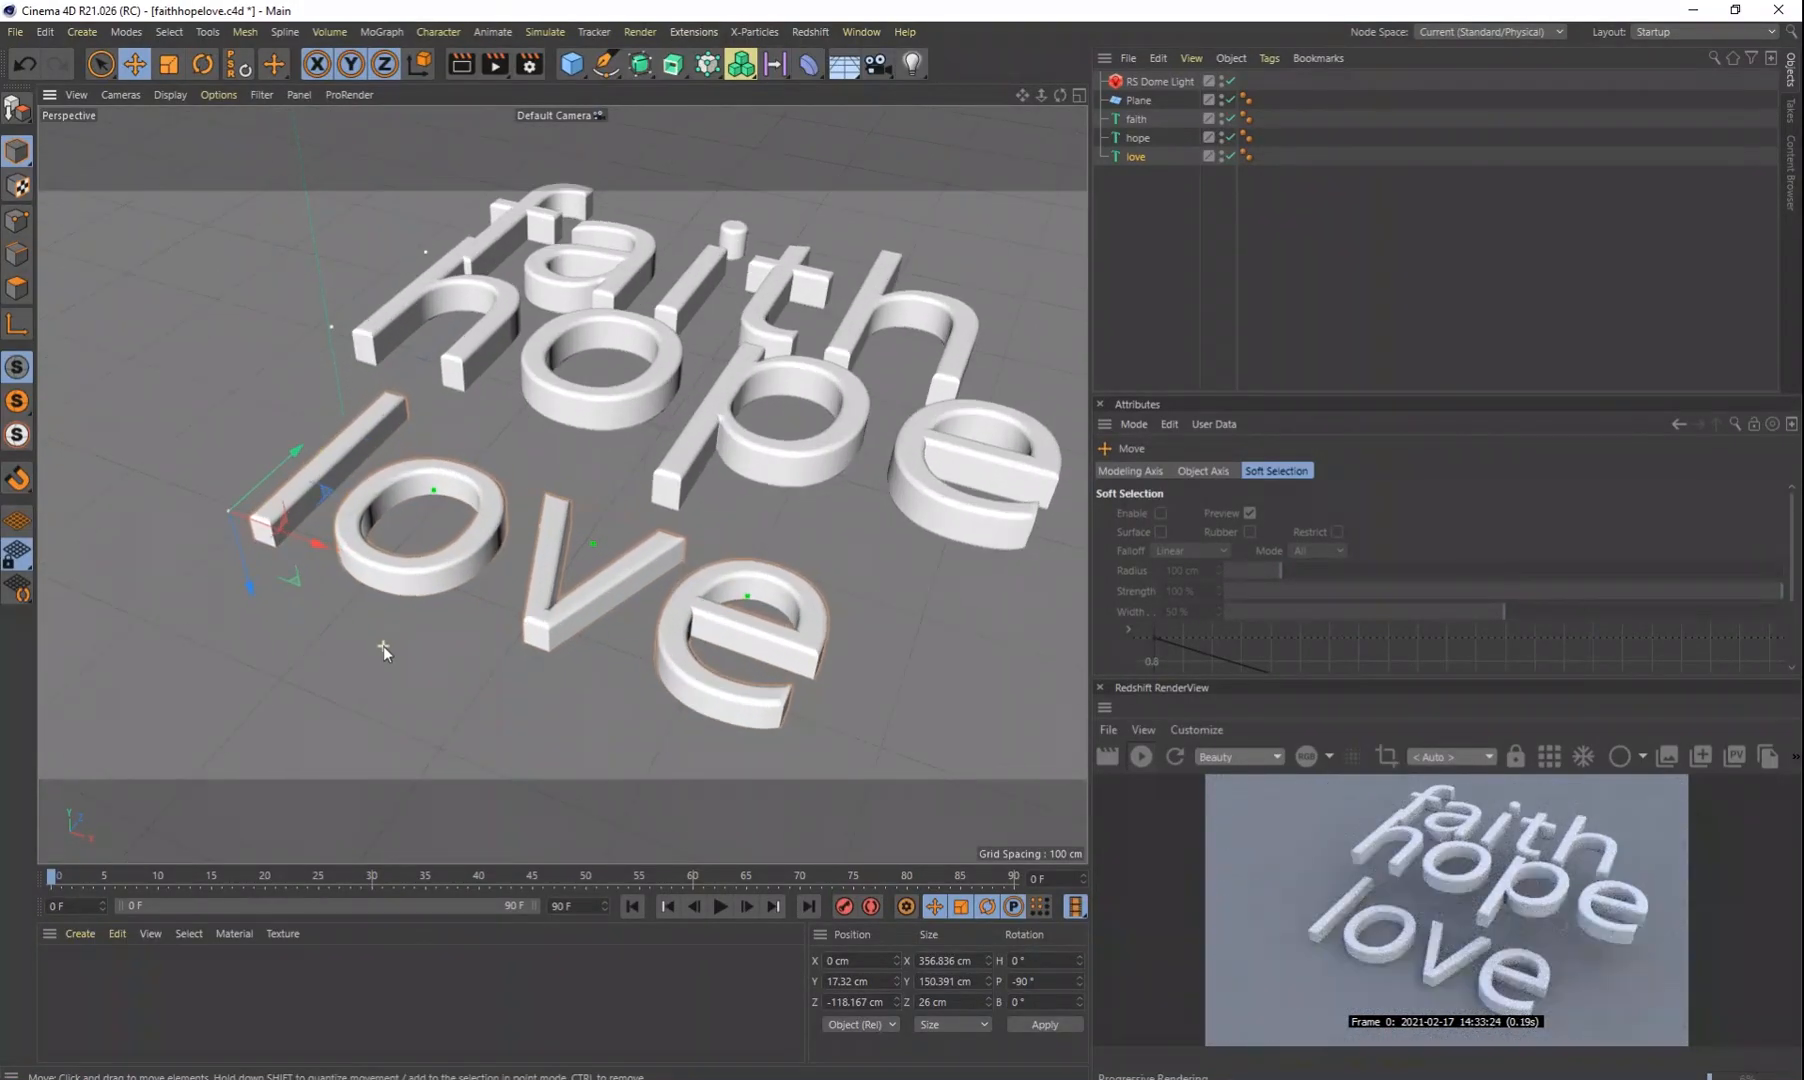
Step: Move the faith text object away from hope along the floor, to about Z 176 cm
left_click_drag(548, 626, 614, 607, "alt")
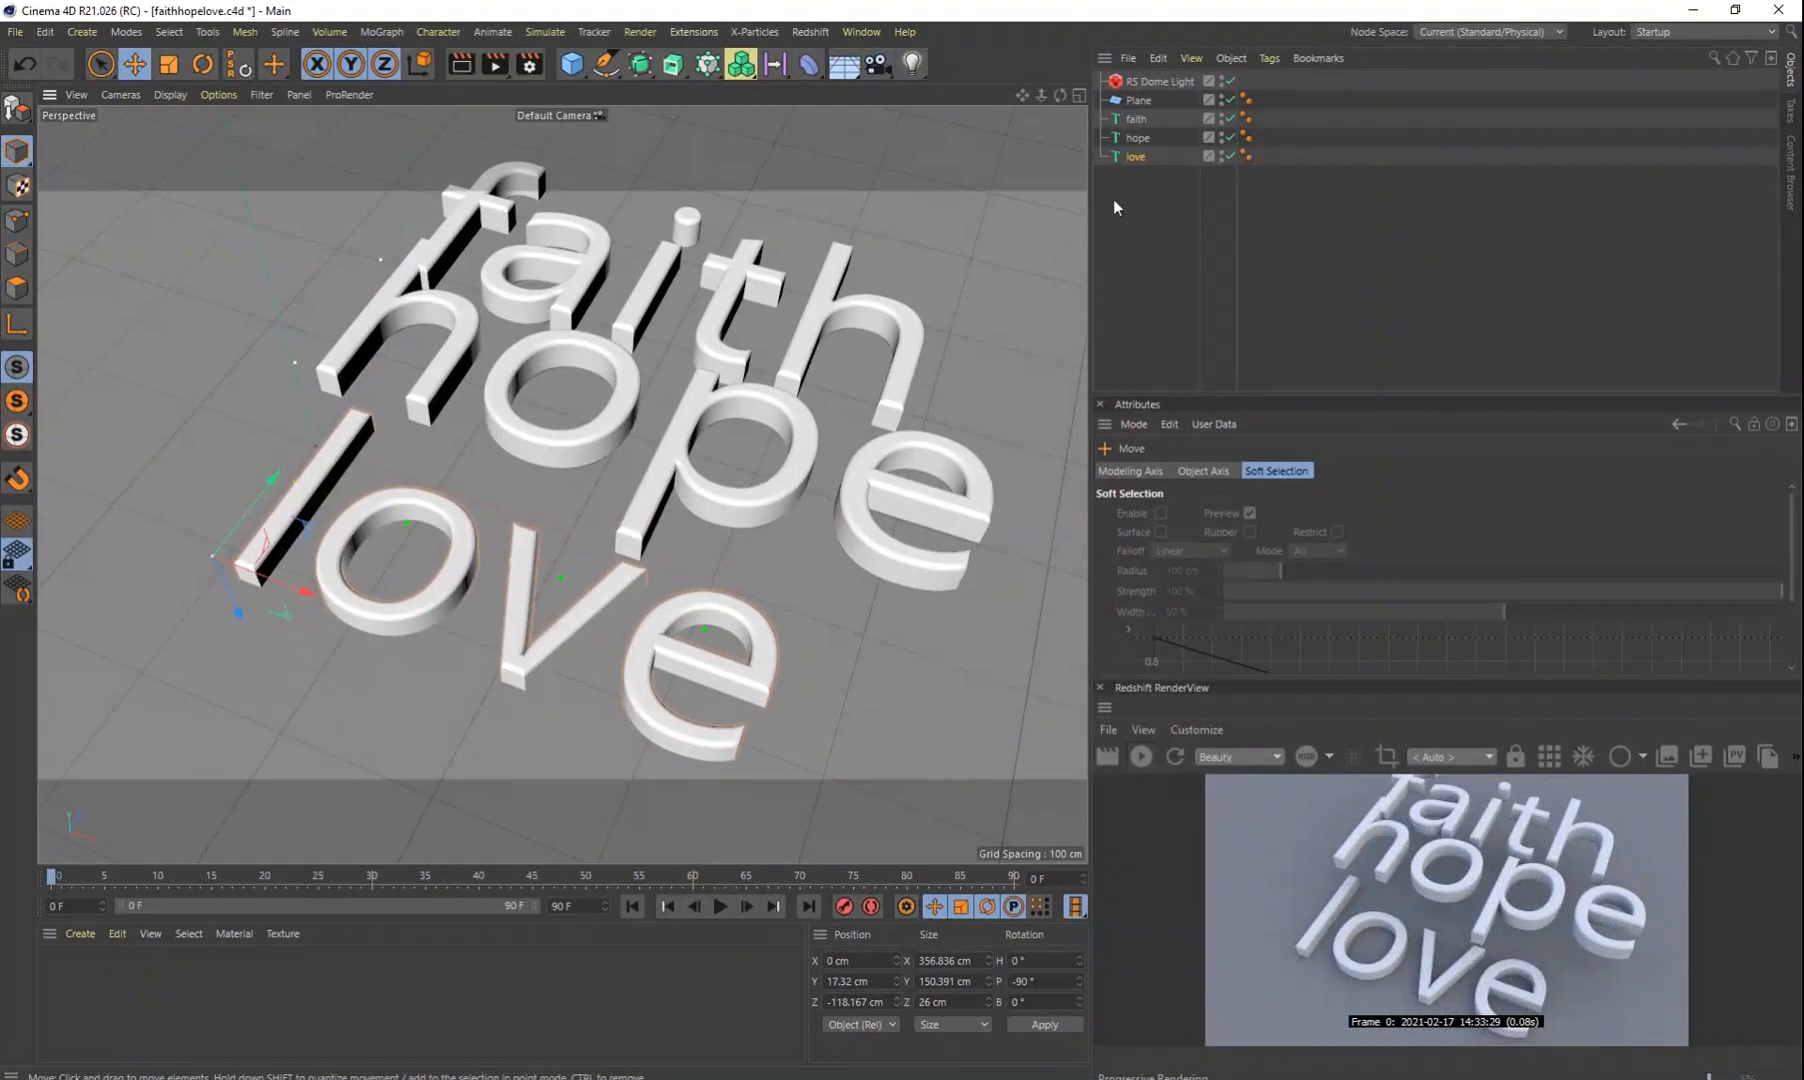
left_click(1137, 138)
left_click(1136, 118)
left_click_drag(419, 197, 467, 154)
left_click_drag(624, 488, 605, 552, "alt")
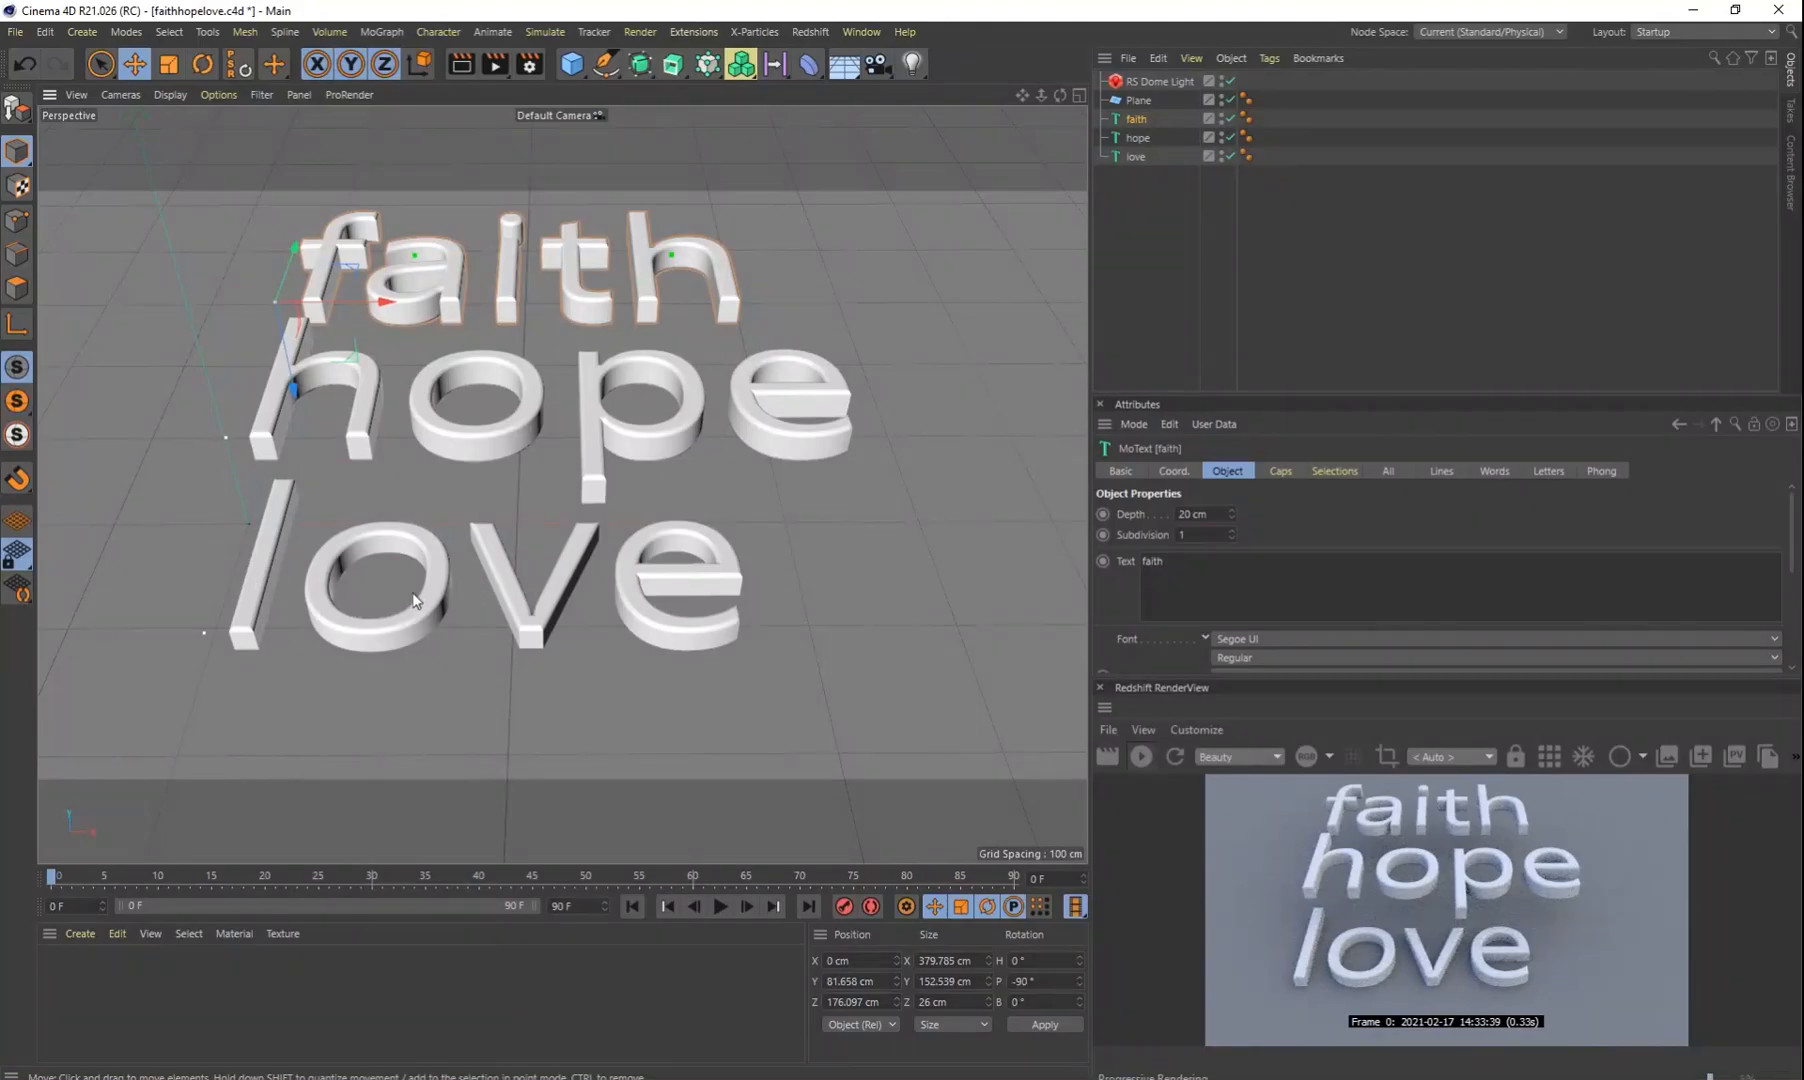
Step: Disable the floor plane and the faith, hope and love text objects
scroll(443, 498, "up", 3)
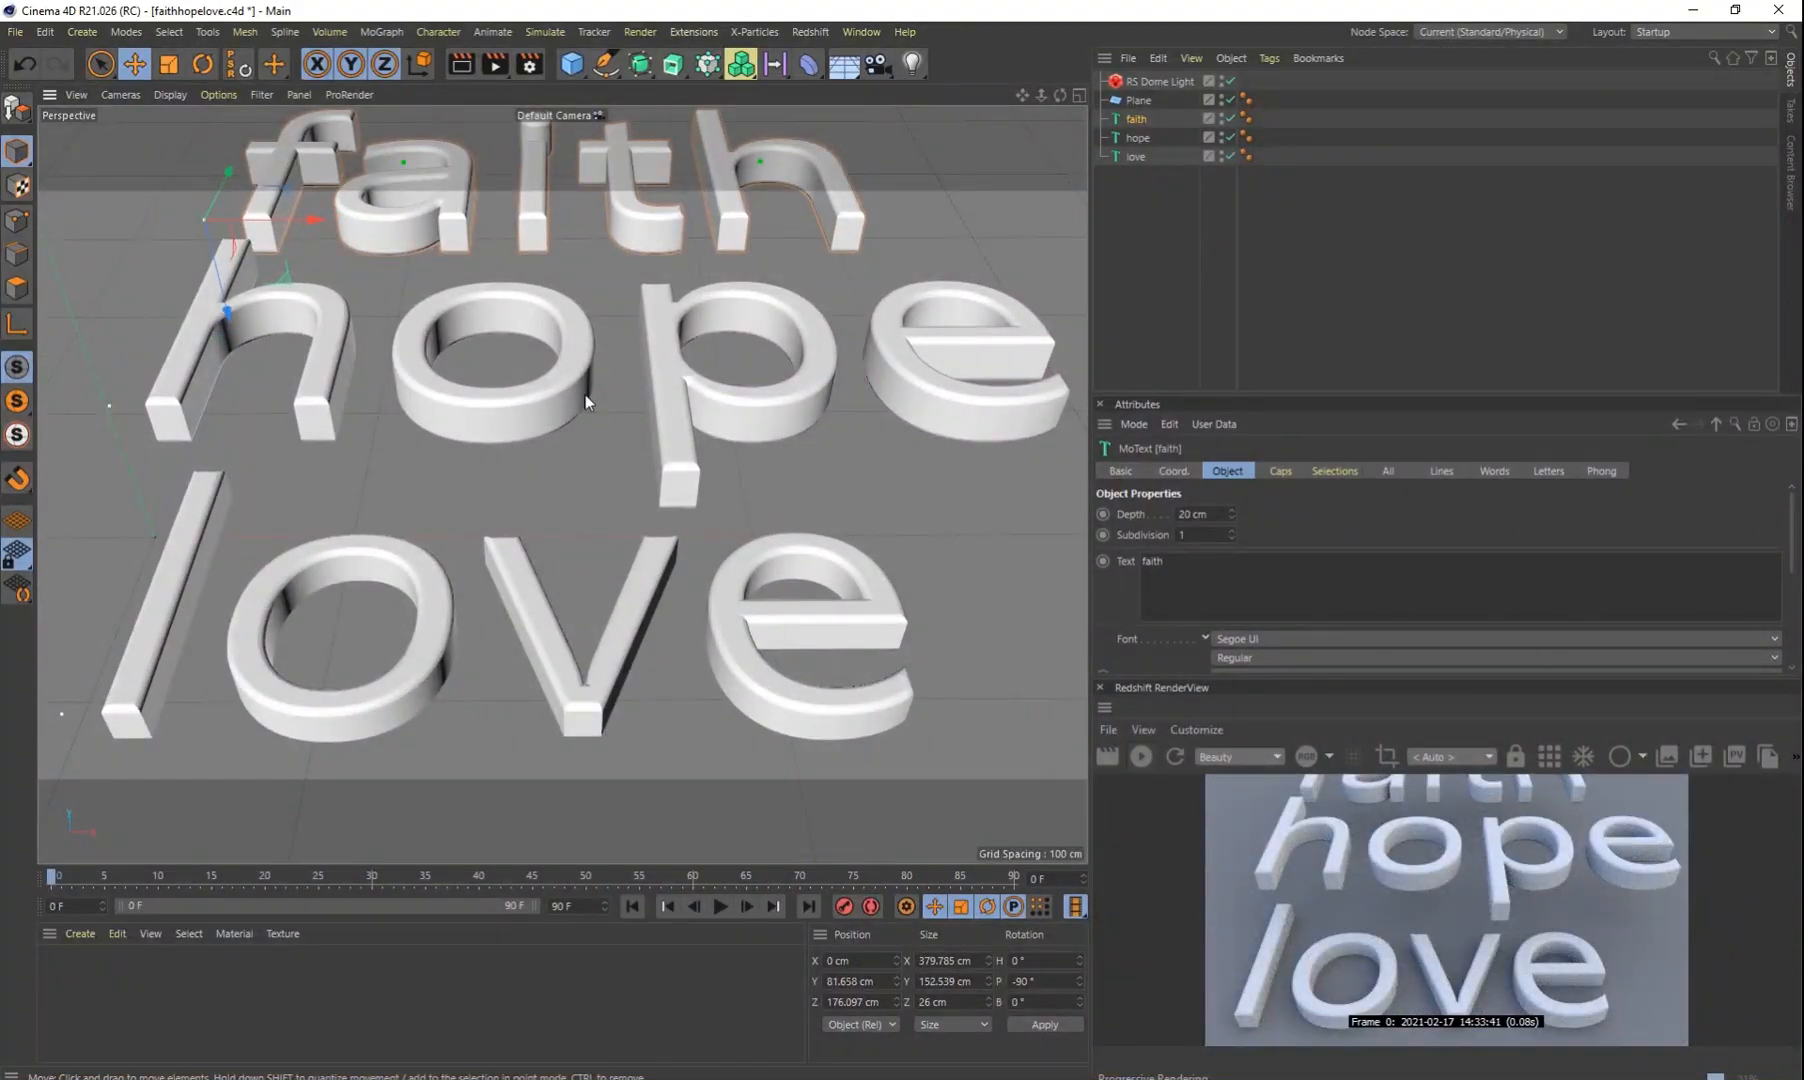
left_click_drag(414, 653, 600, 330, "alt")
left_click_drag(592, 399, 536, 419, "alt")
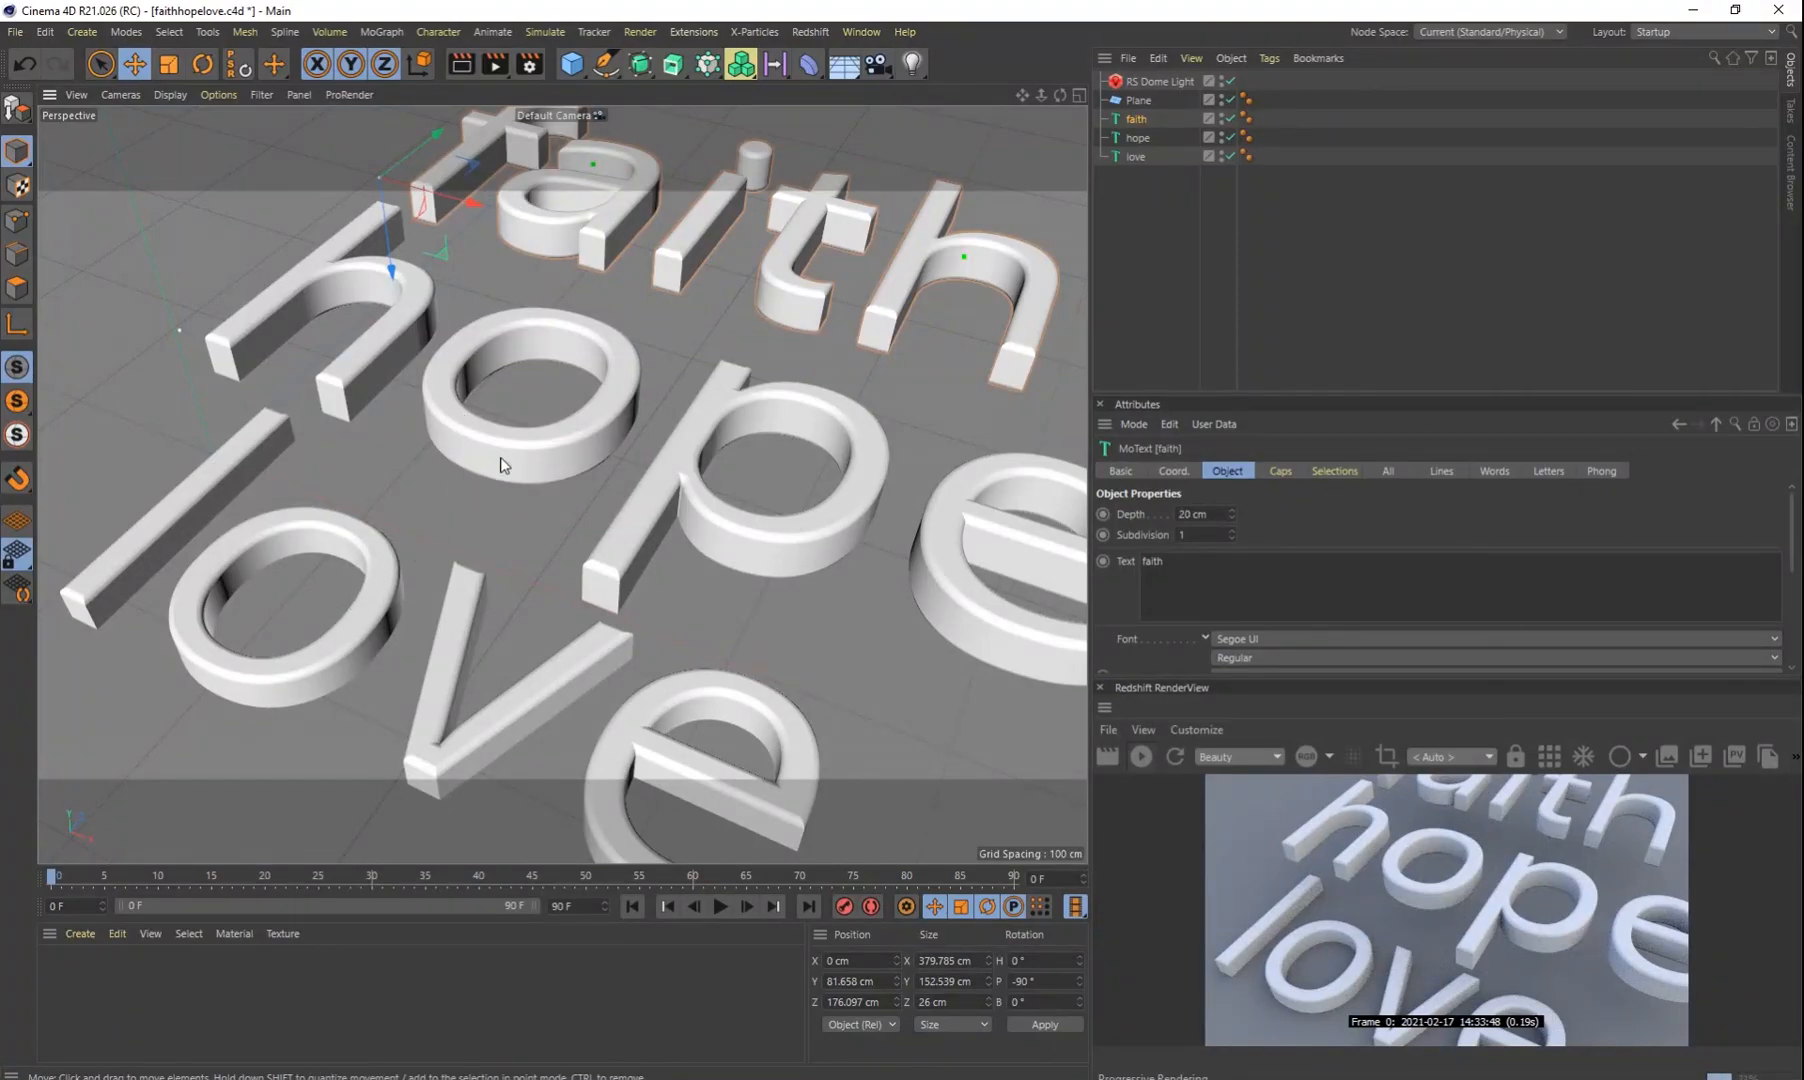
scroll(490, 455, "down", 2)
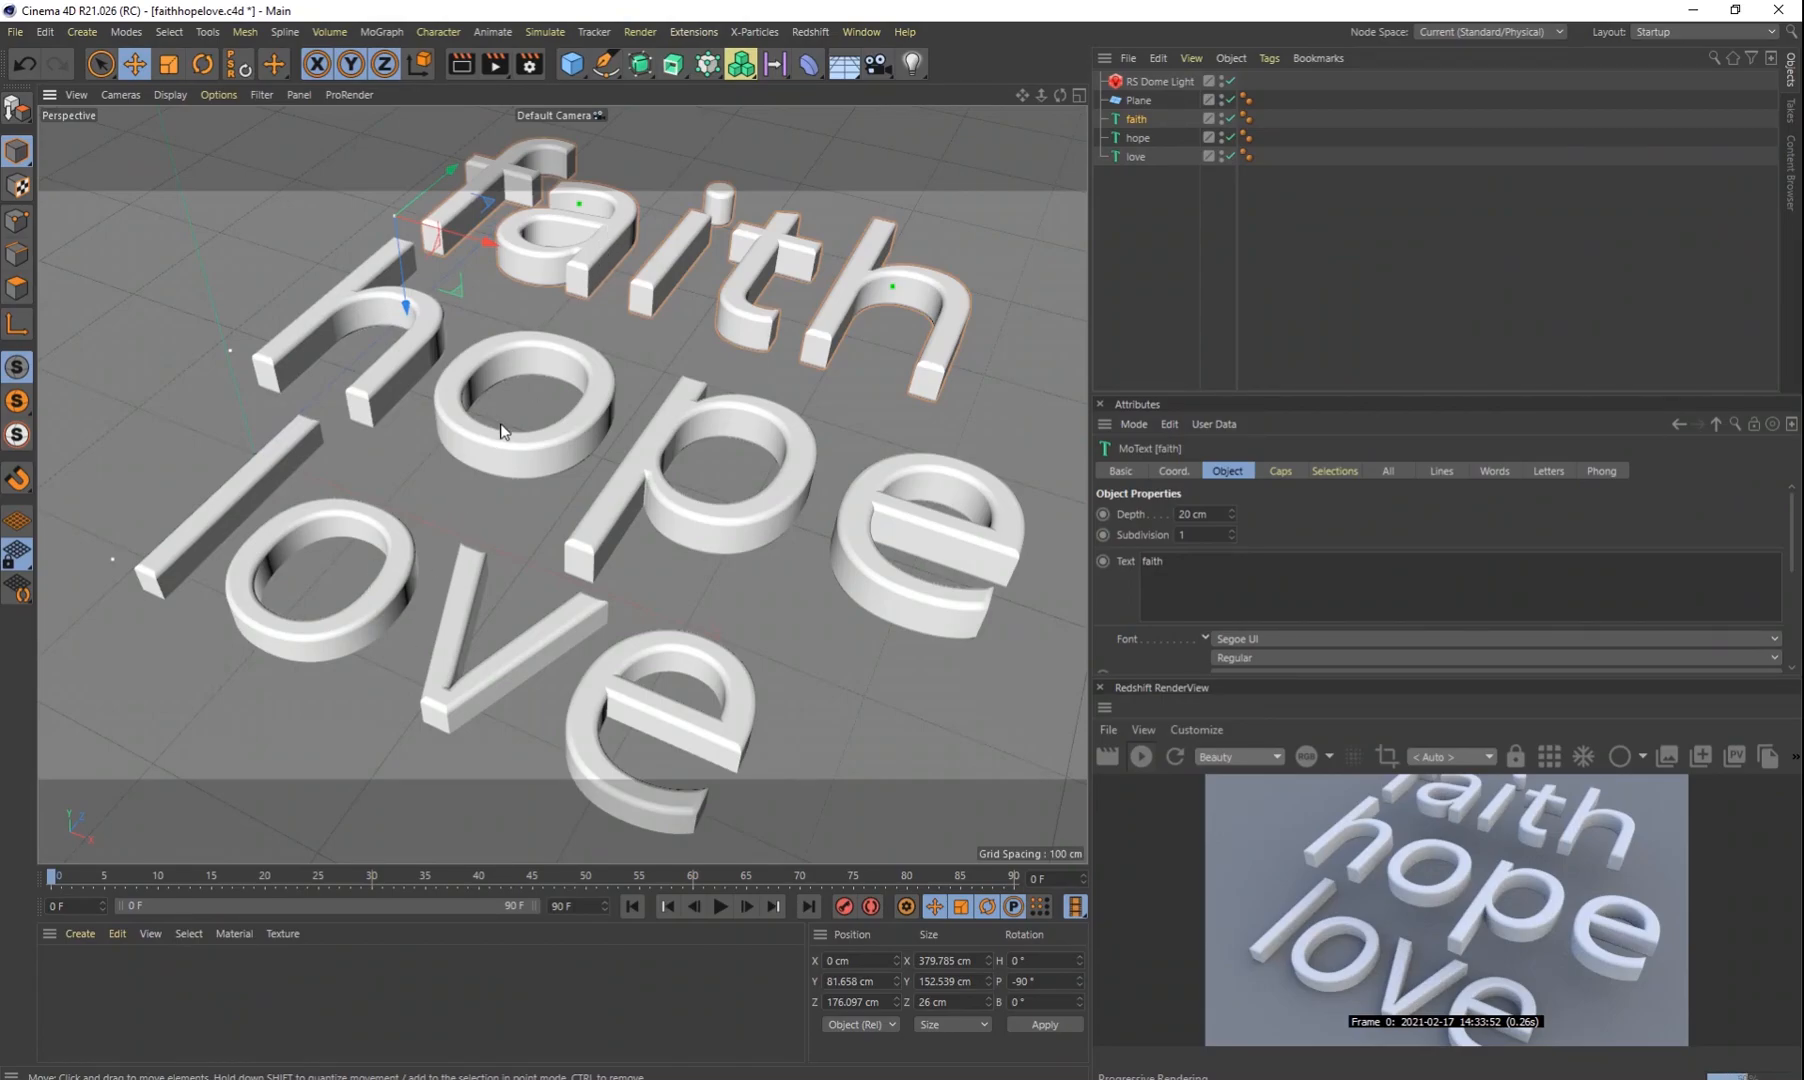
scroll(500, 430, "down", 3)
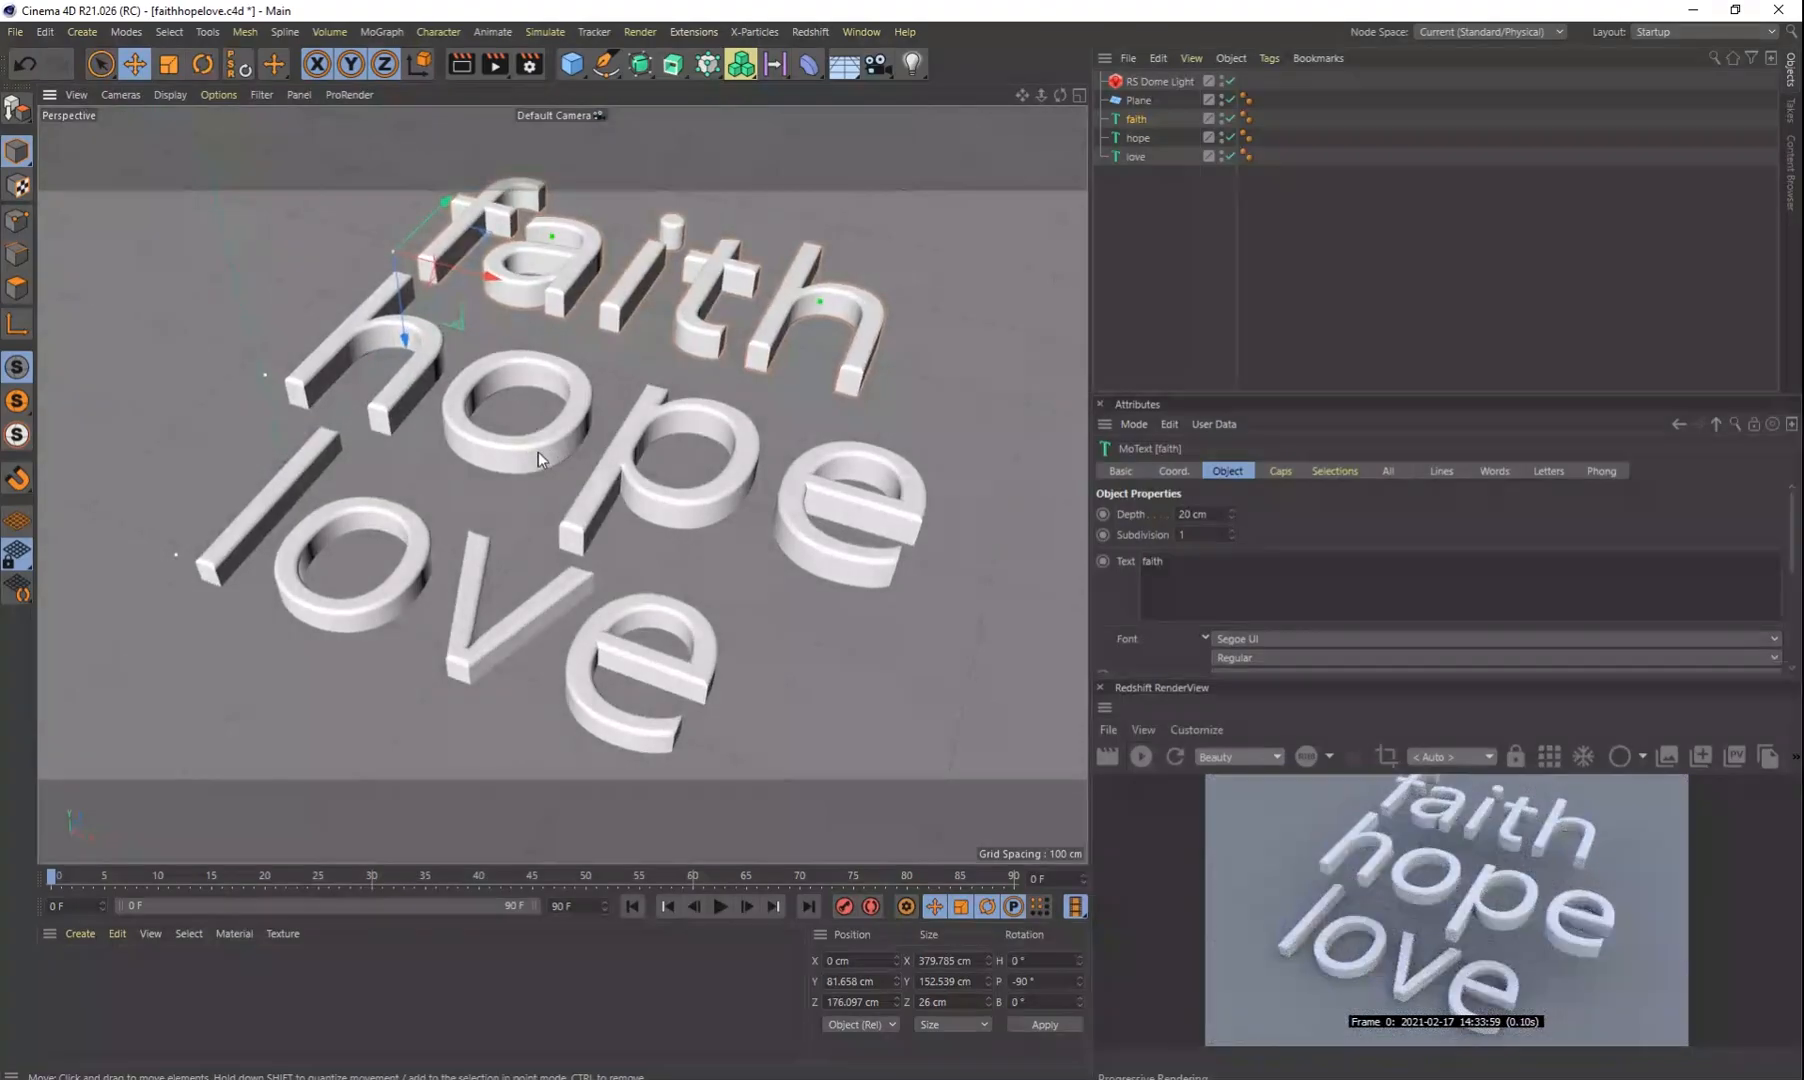
scroll(538, 451, "down", 2)
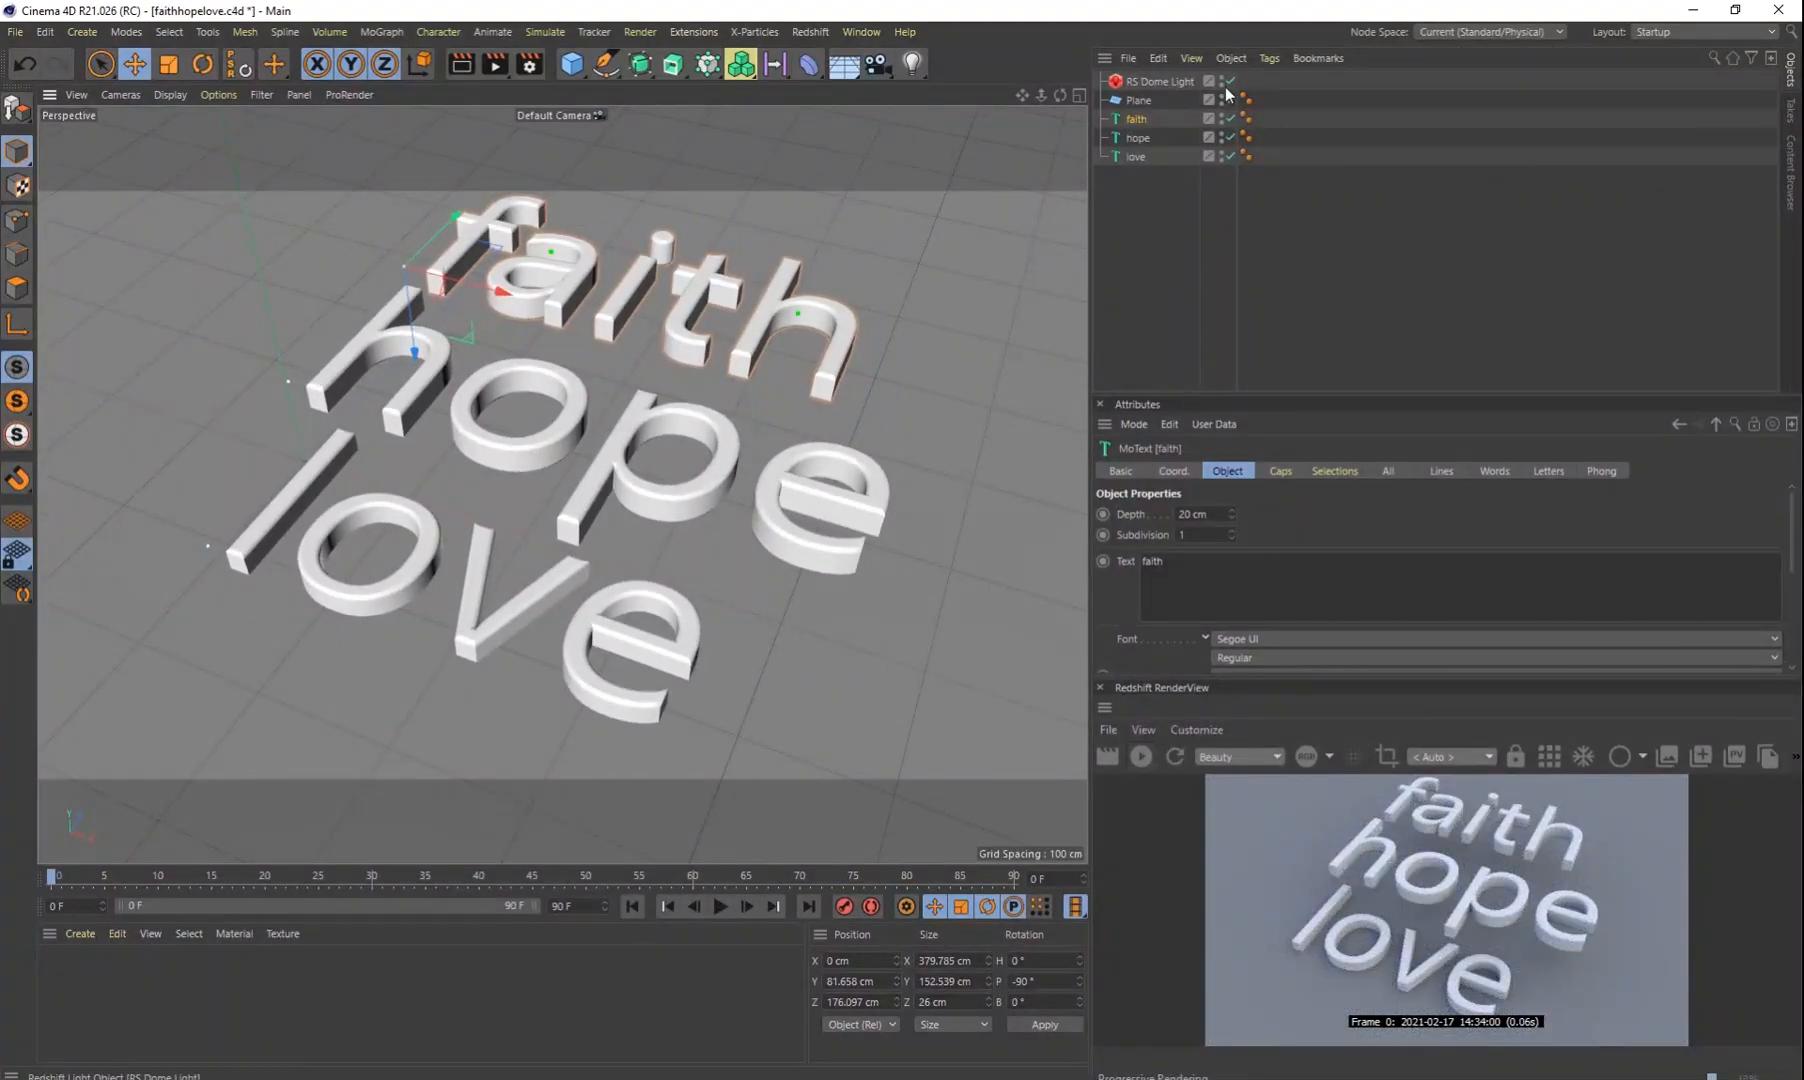
left_click_drag(1231, 137, 1231, 156)
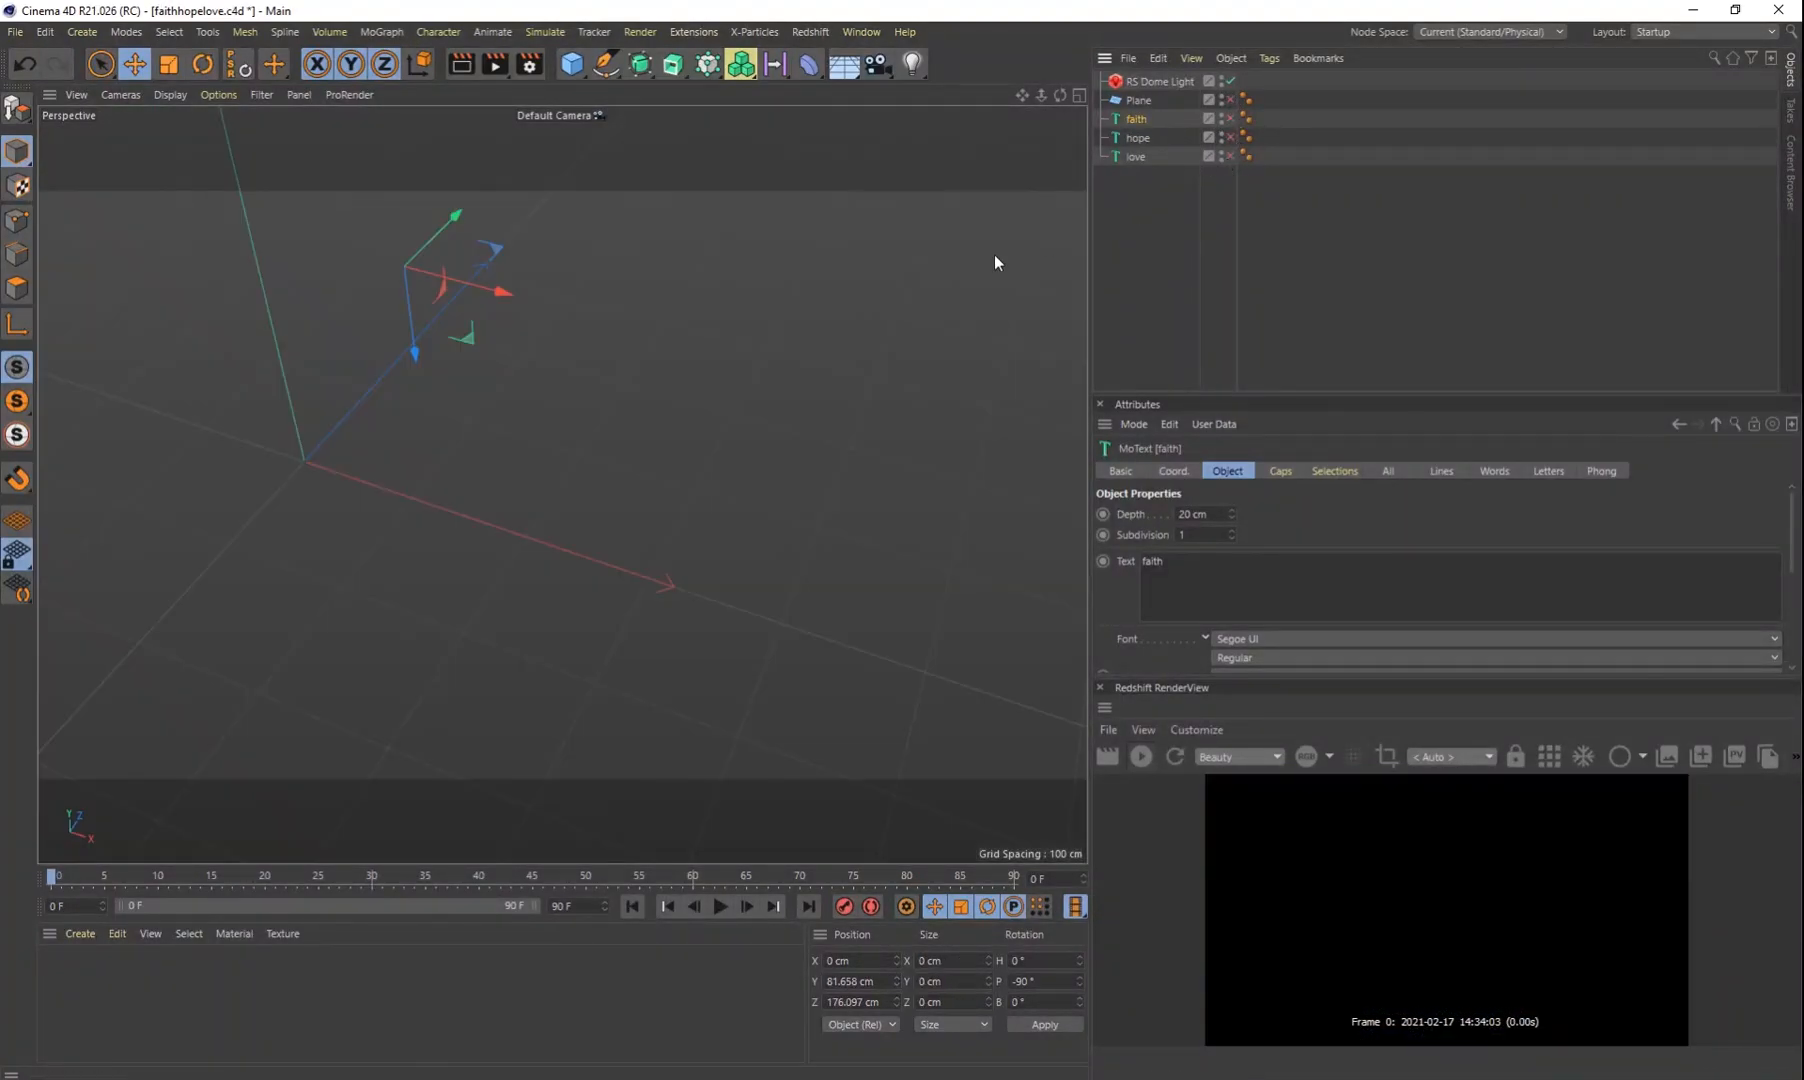
Step: Add a cylinder primitive and set its radius to 2 cm to form a thin upright pole
left_click_drag(623, 340, 757, 383, "alt")
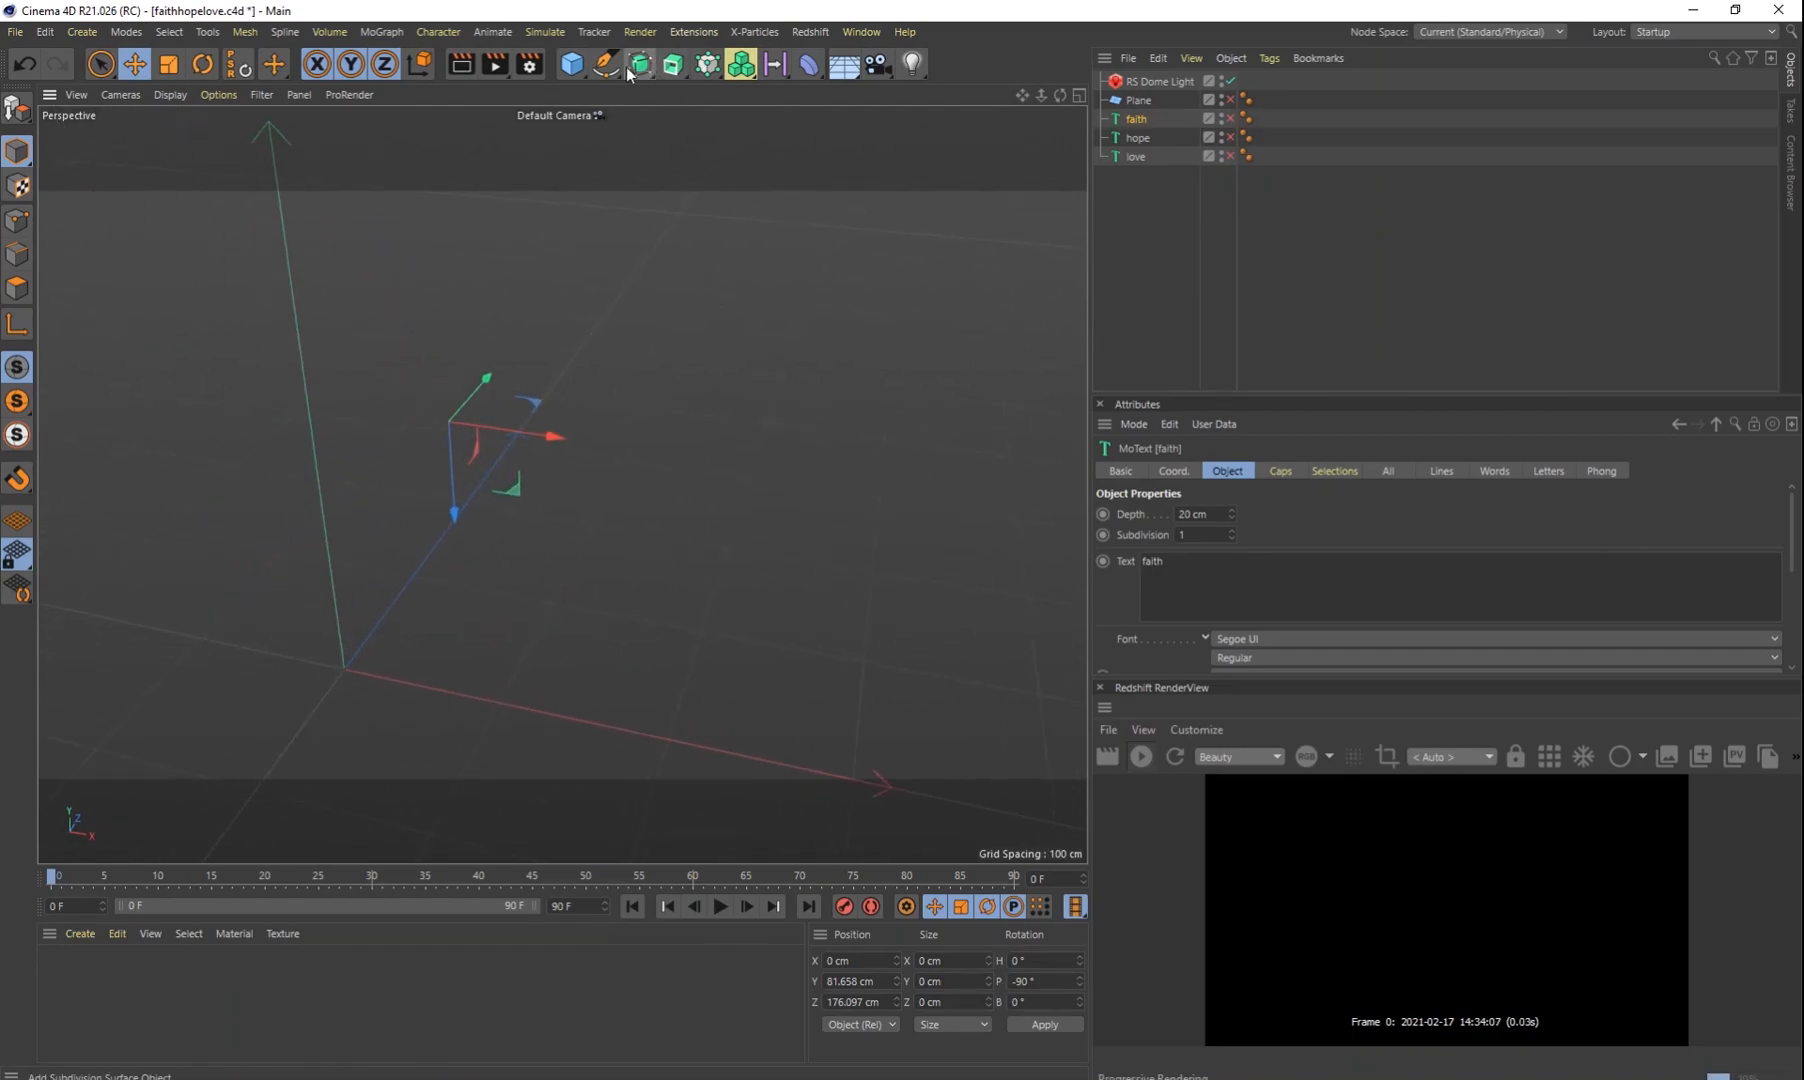
left_click(571, 63)
left_click(910, 97)
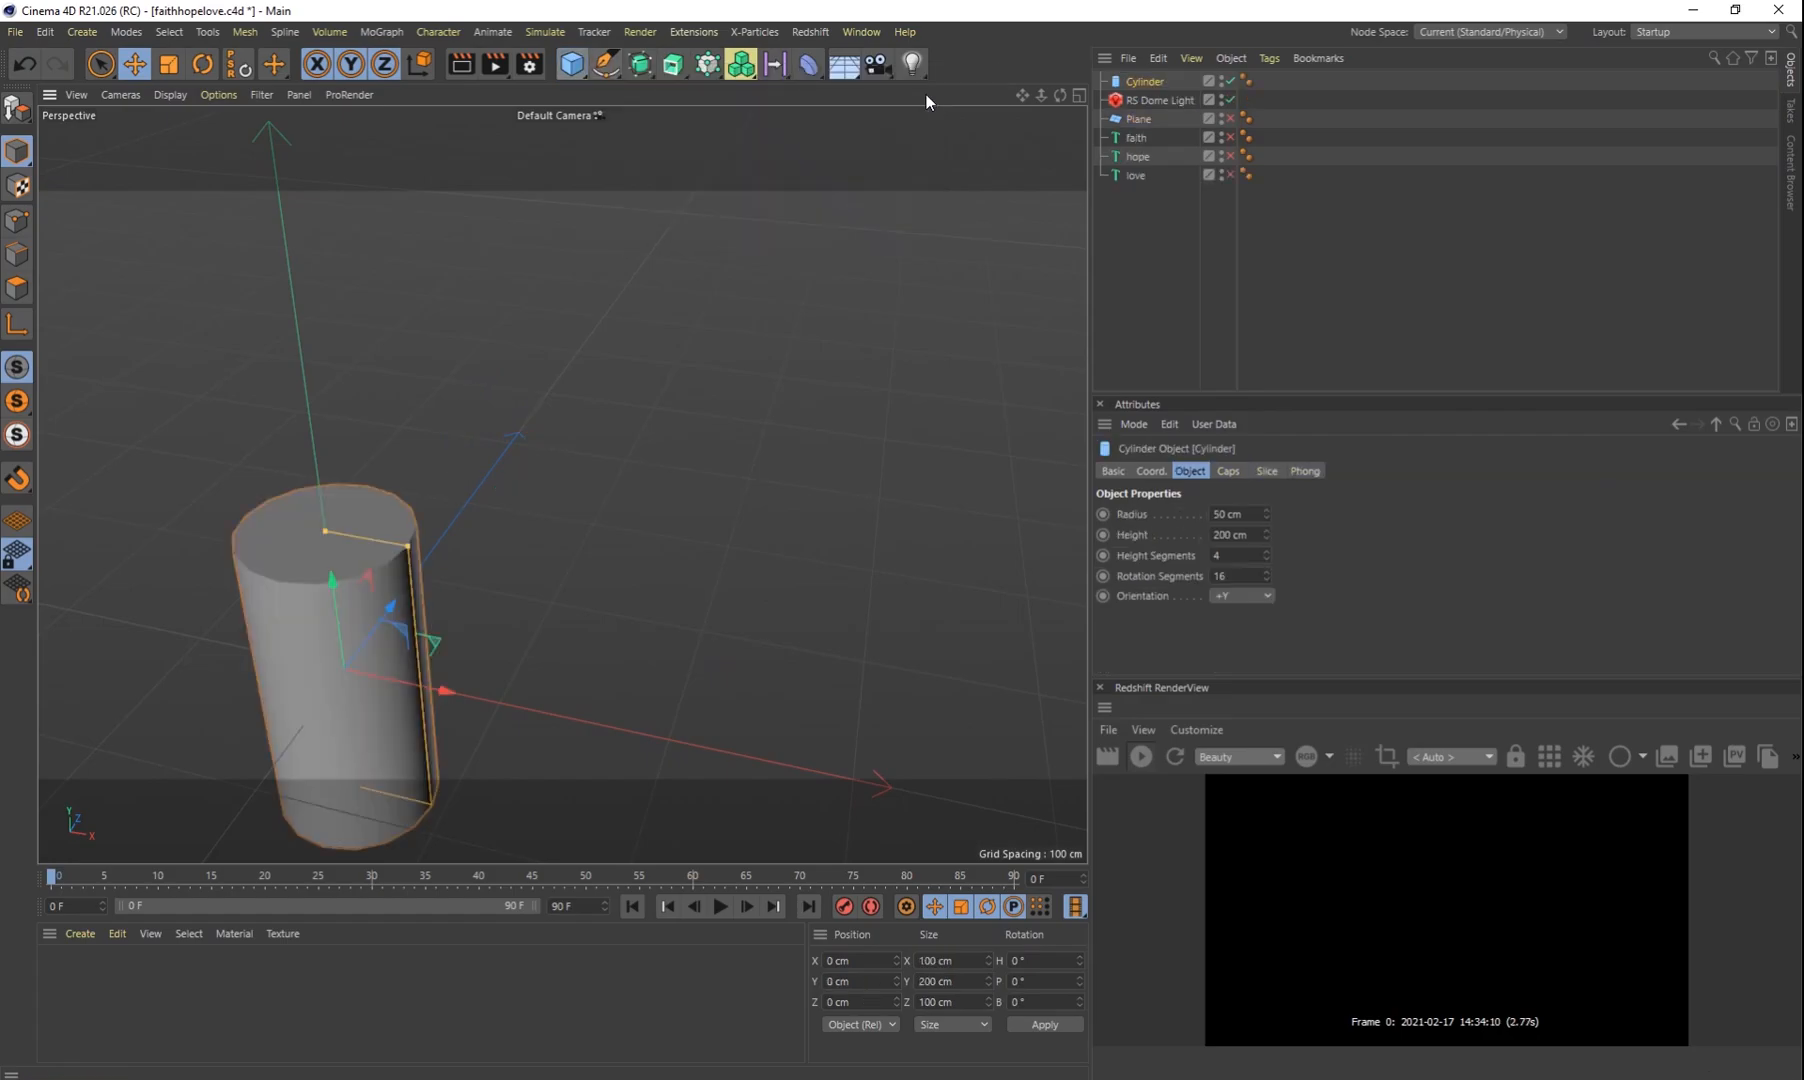
middle_click_drag(584, 594, 690, 450, "alt")
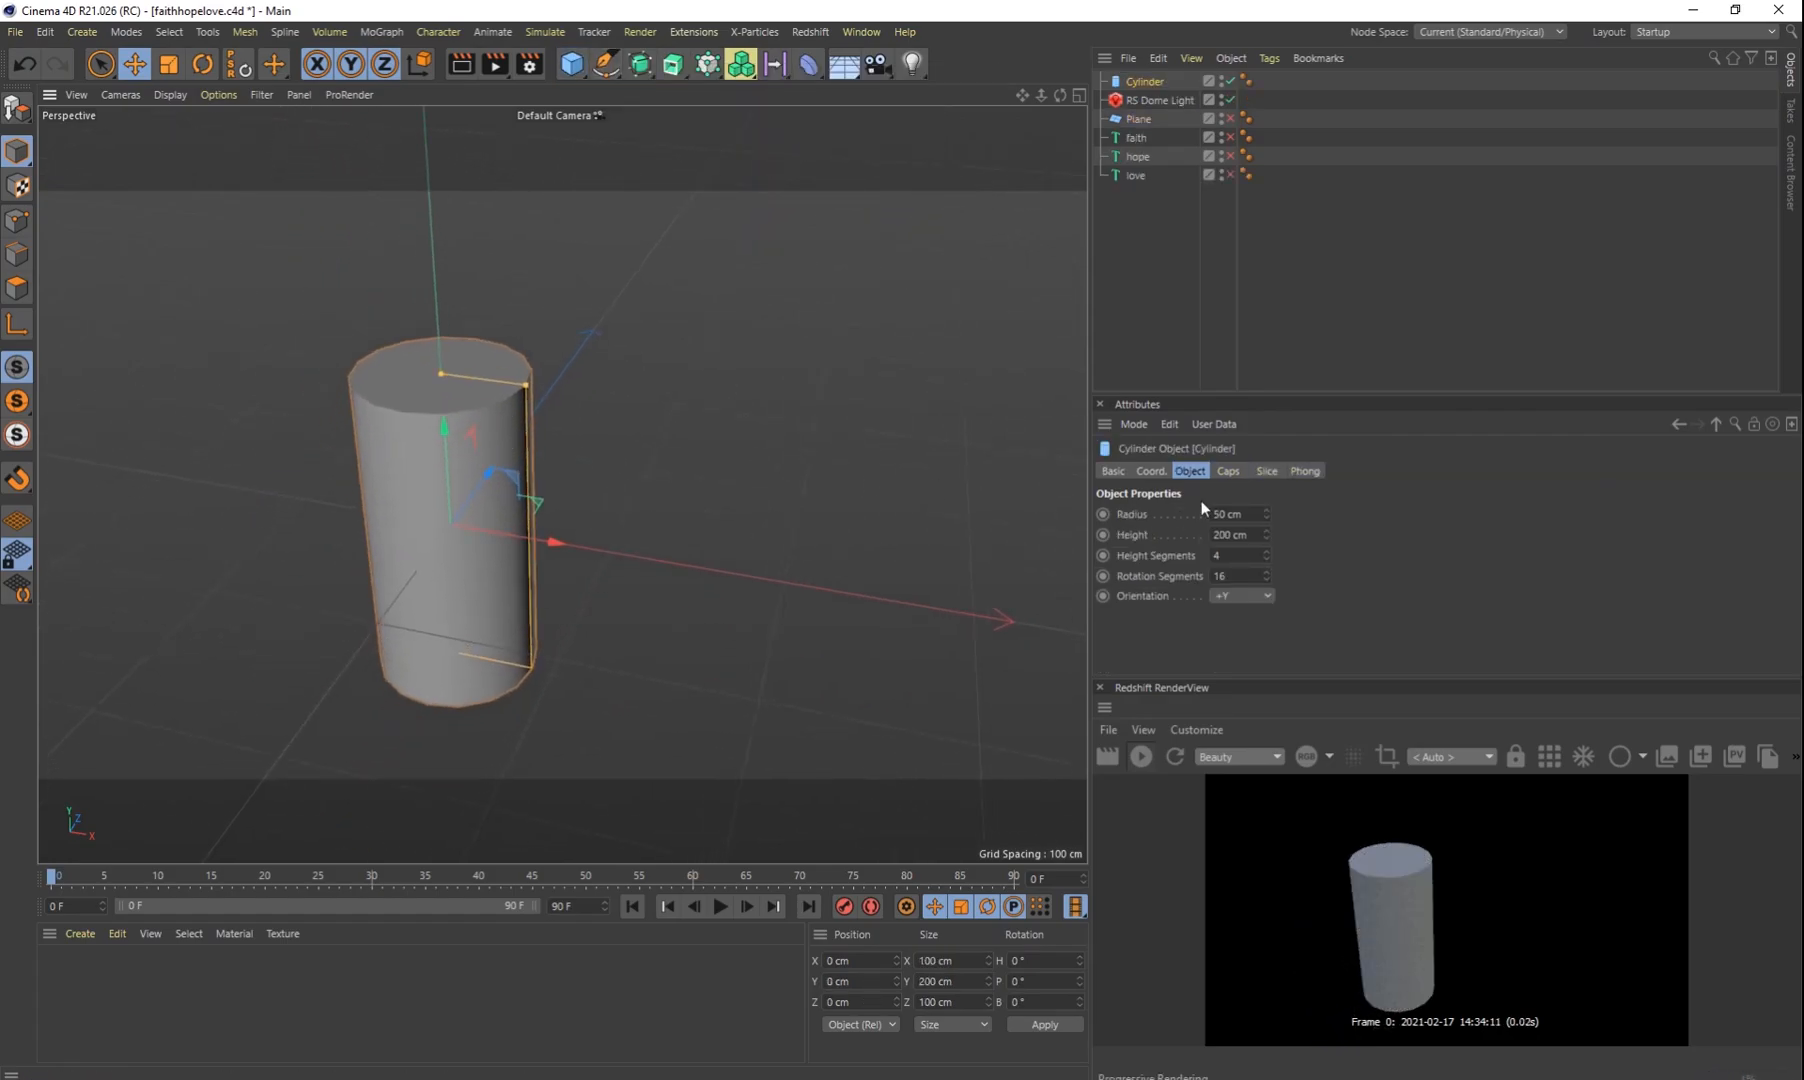
left_click_drag(1245, 514, 1140, 491)
type("2")
key("Tab")
scroll(500, 505, "up", 5)
scroll(544, 505, "down", 5)
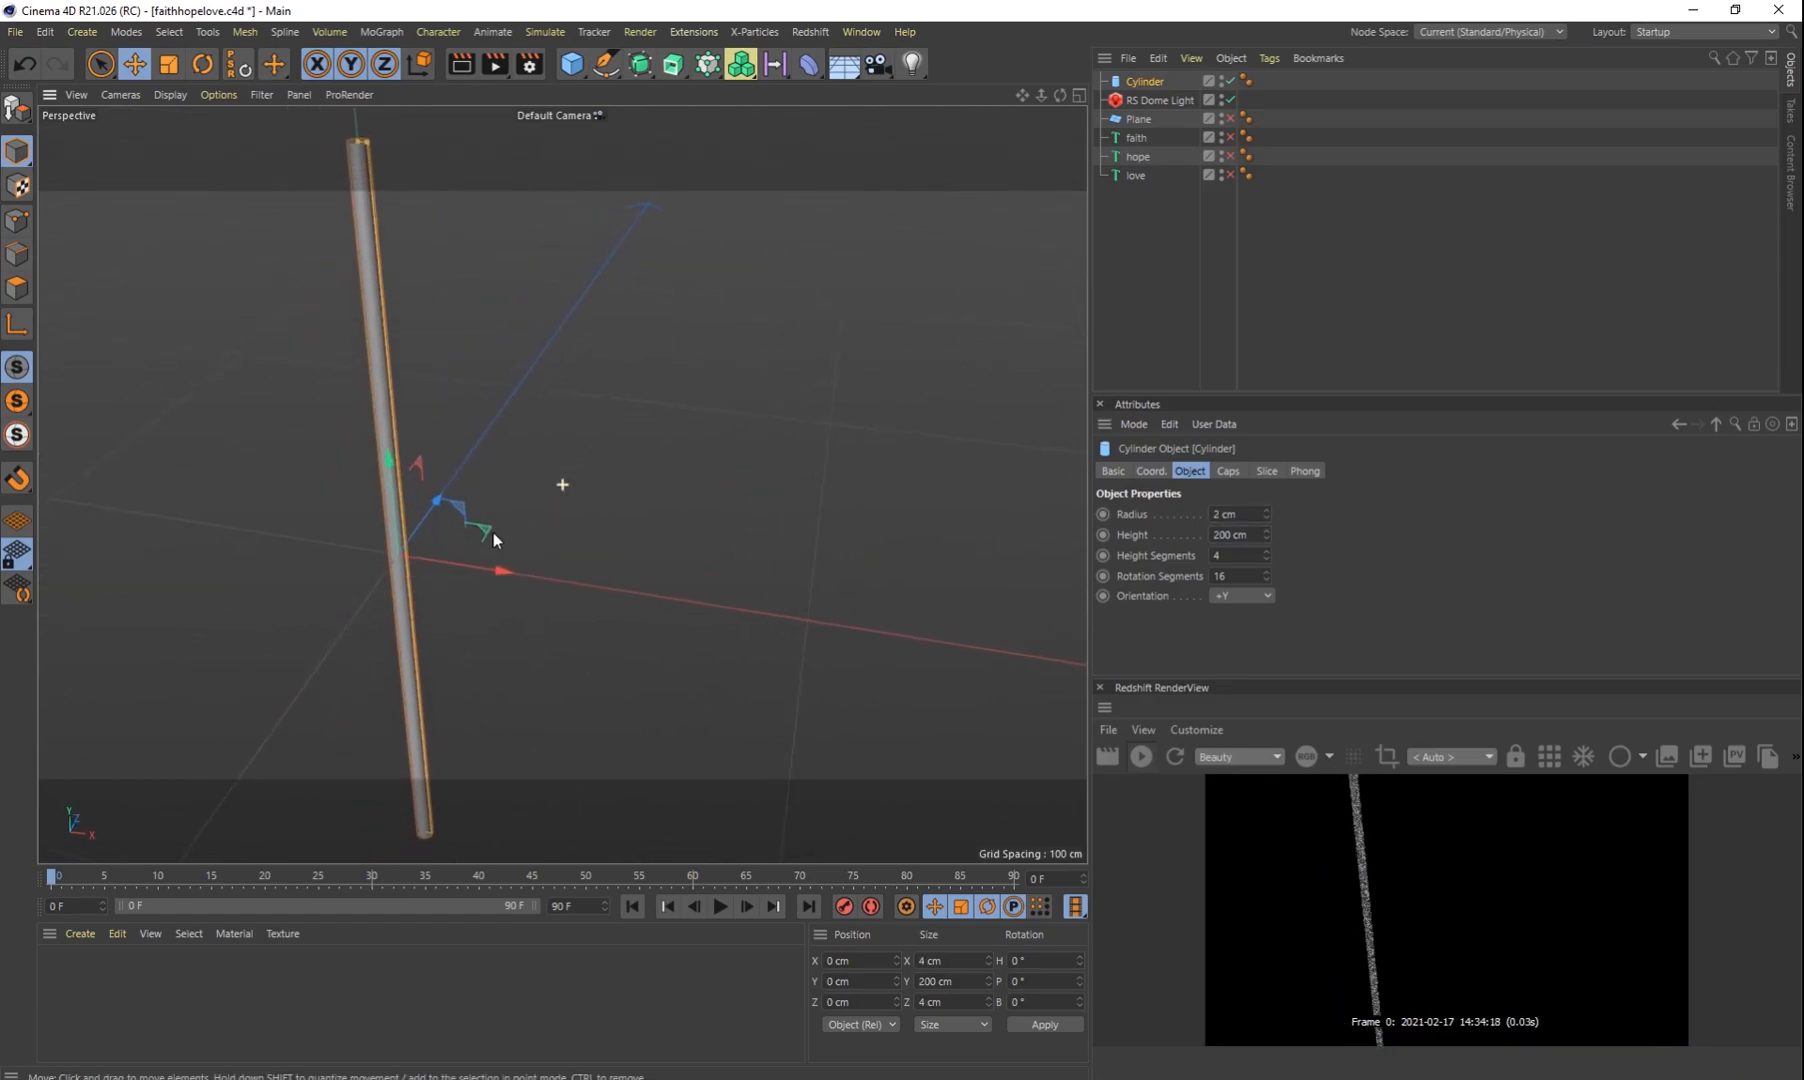
middle_click_drag(480, 523, 561, 505, "alt")
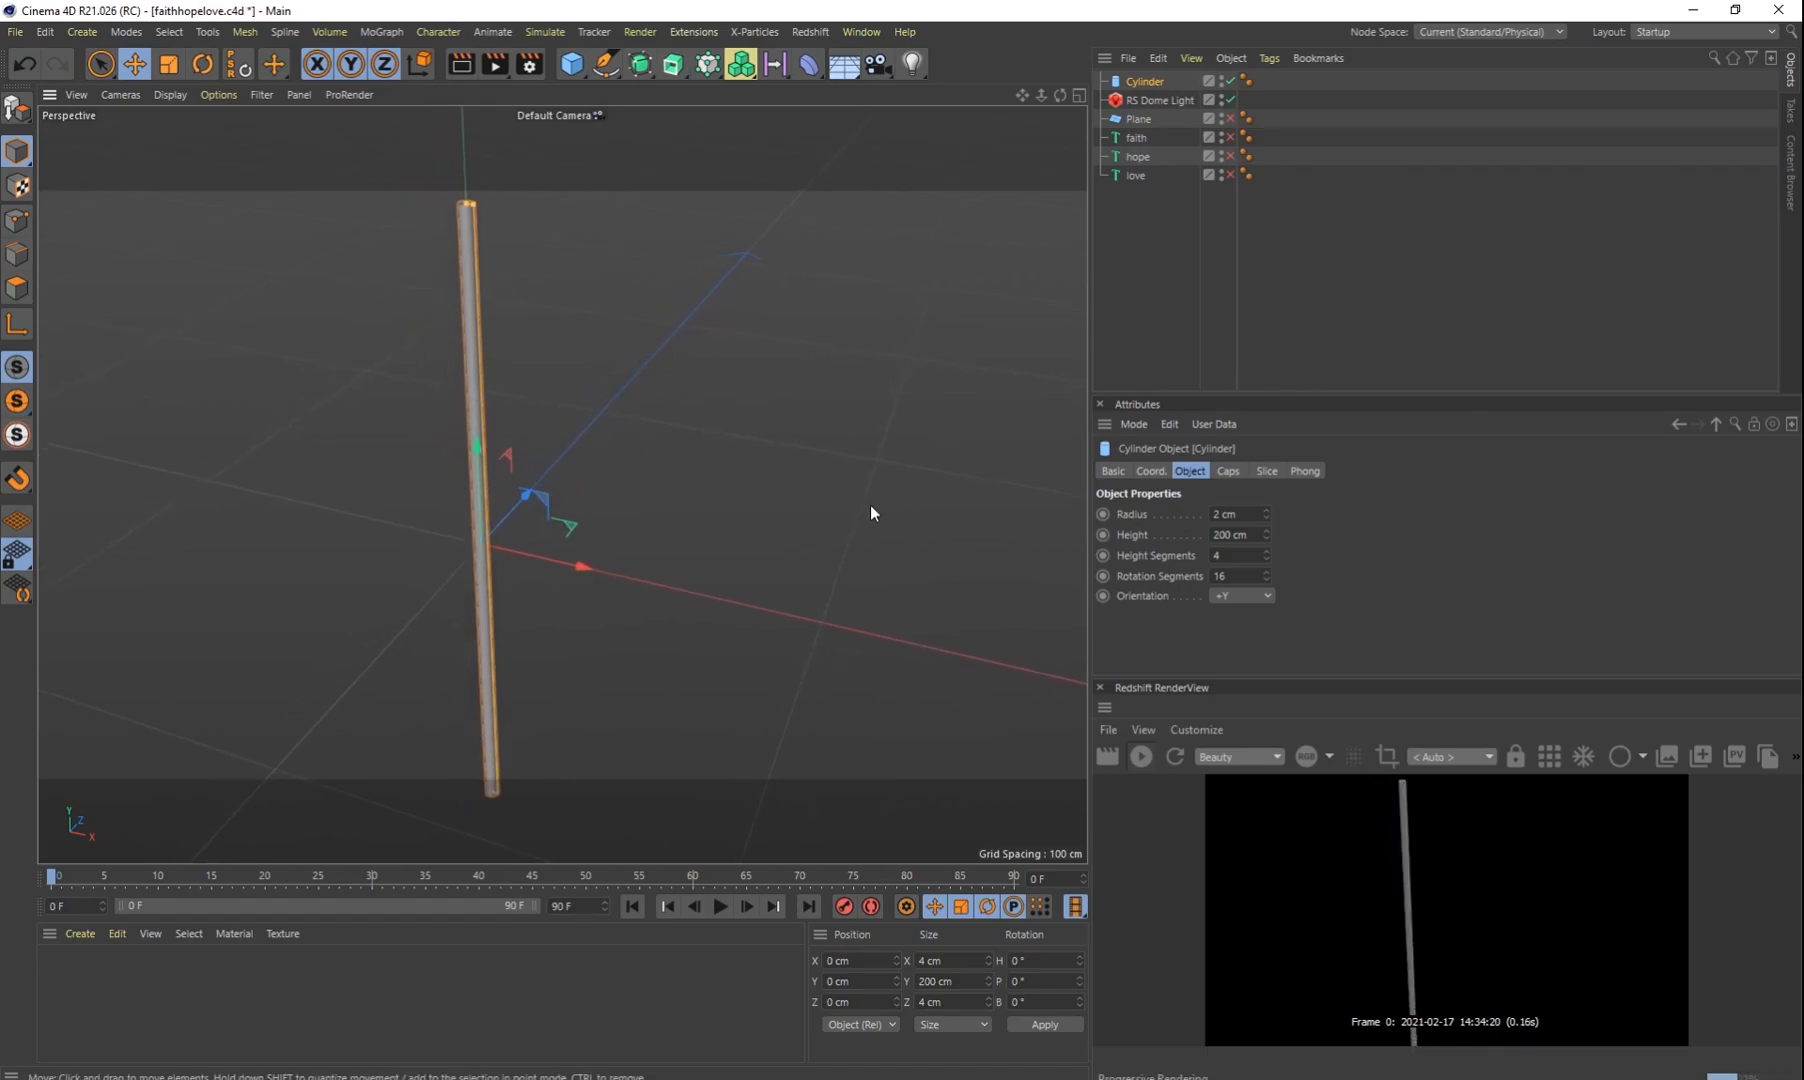
Step: Set the cylinder's rotation segments to 32
left_click_drag(1233, 577, 1172, 567)
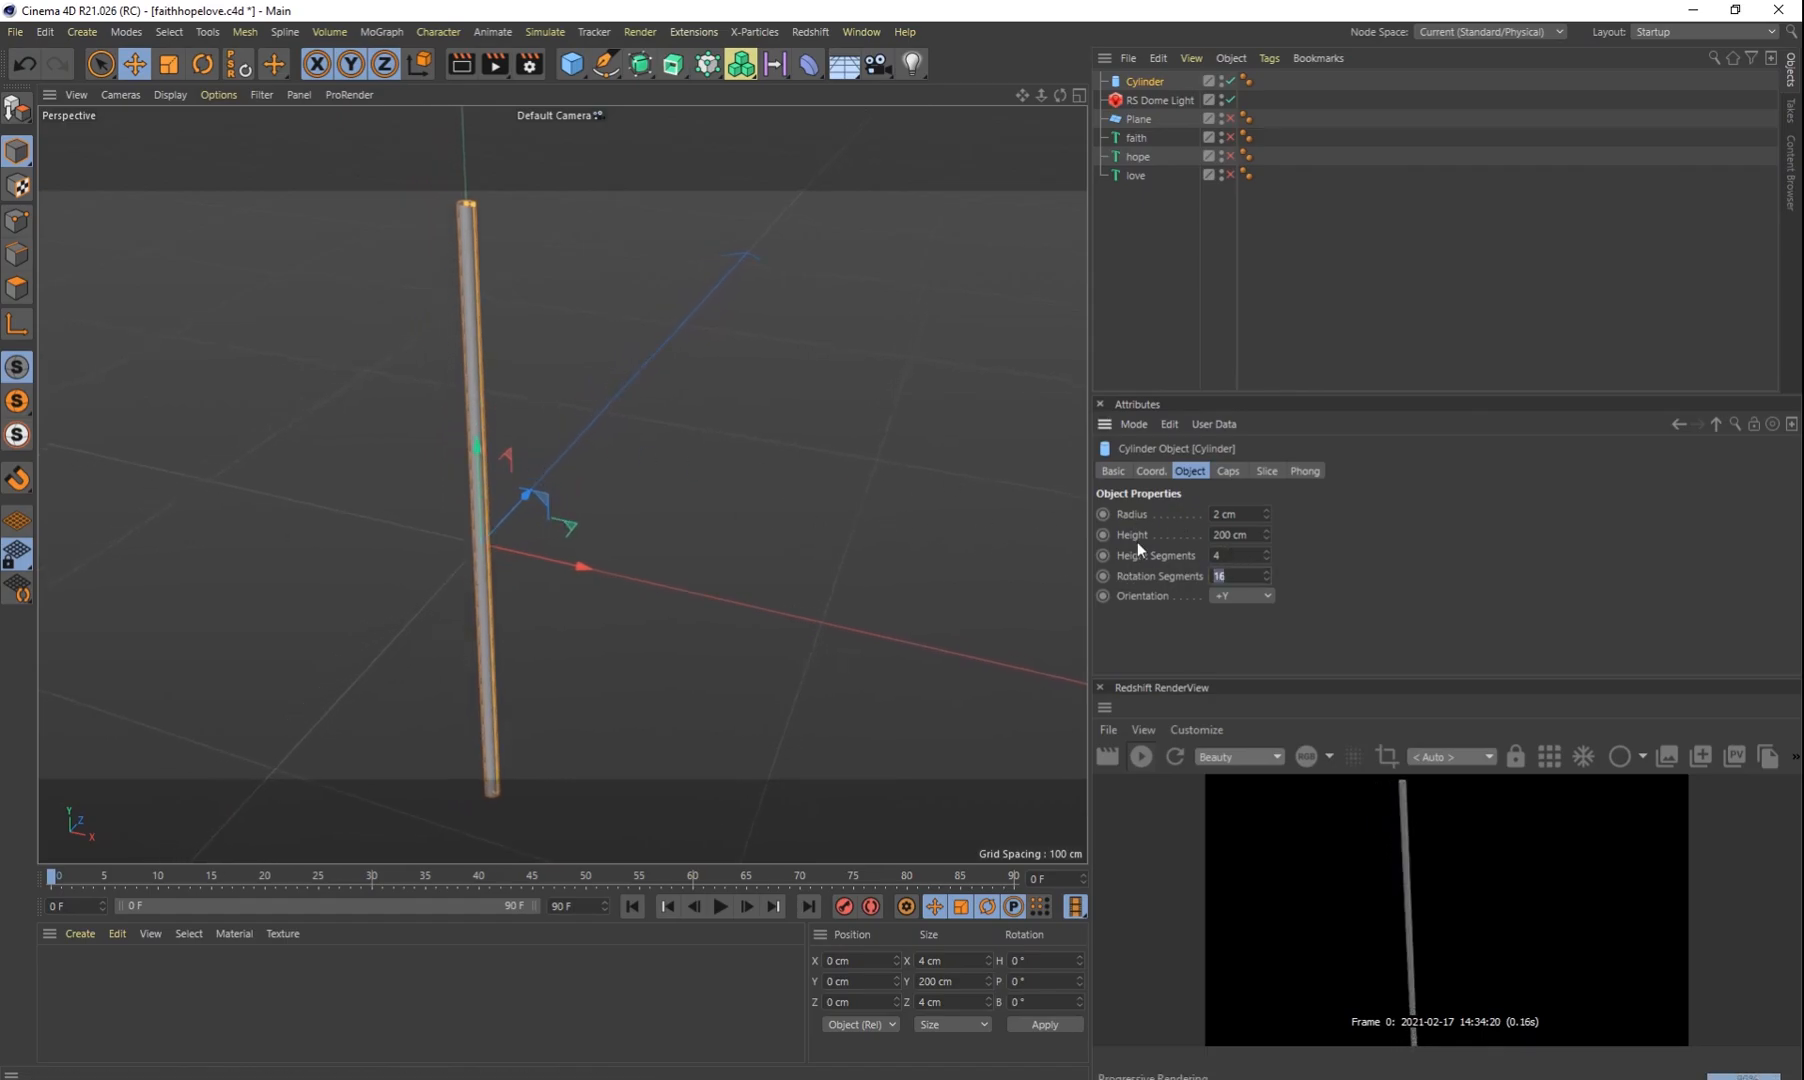
type("32")
key("Return")
Step: Round the ends of the upright cylinder by enabling the fillet on its caps
scroll(492, 330, "up", 8)
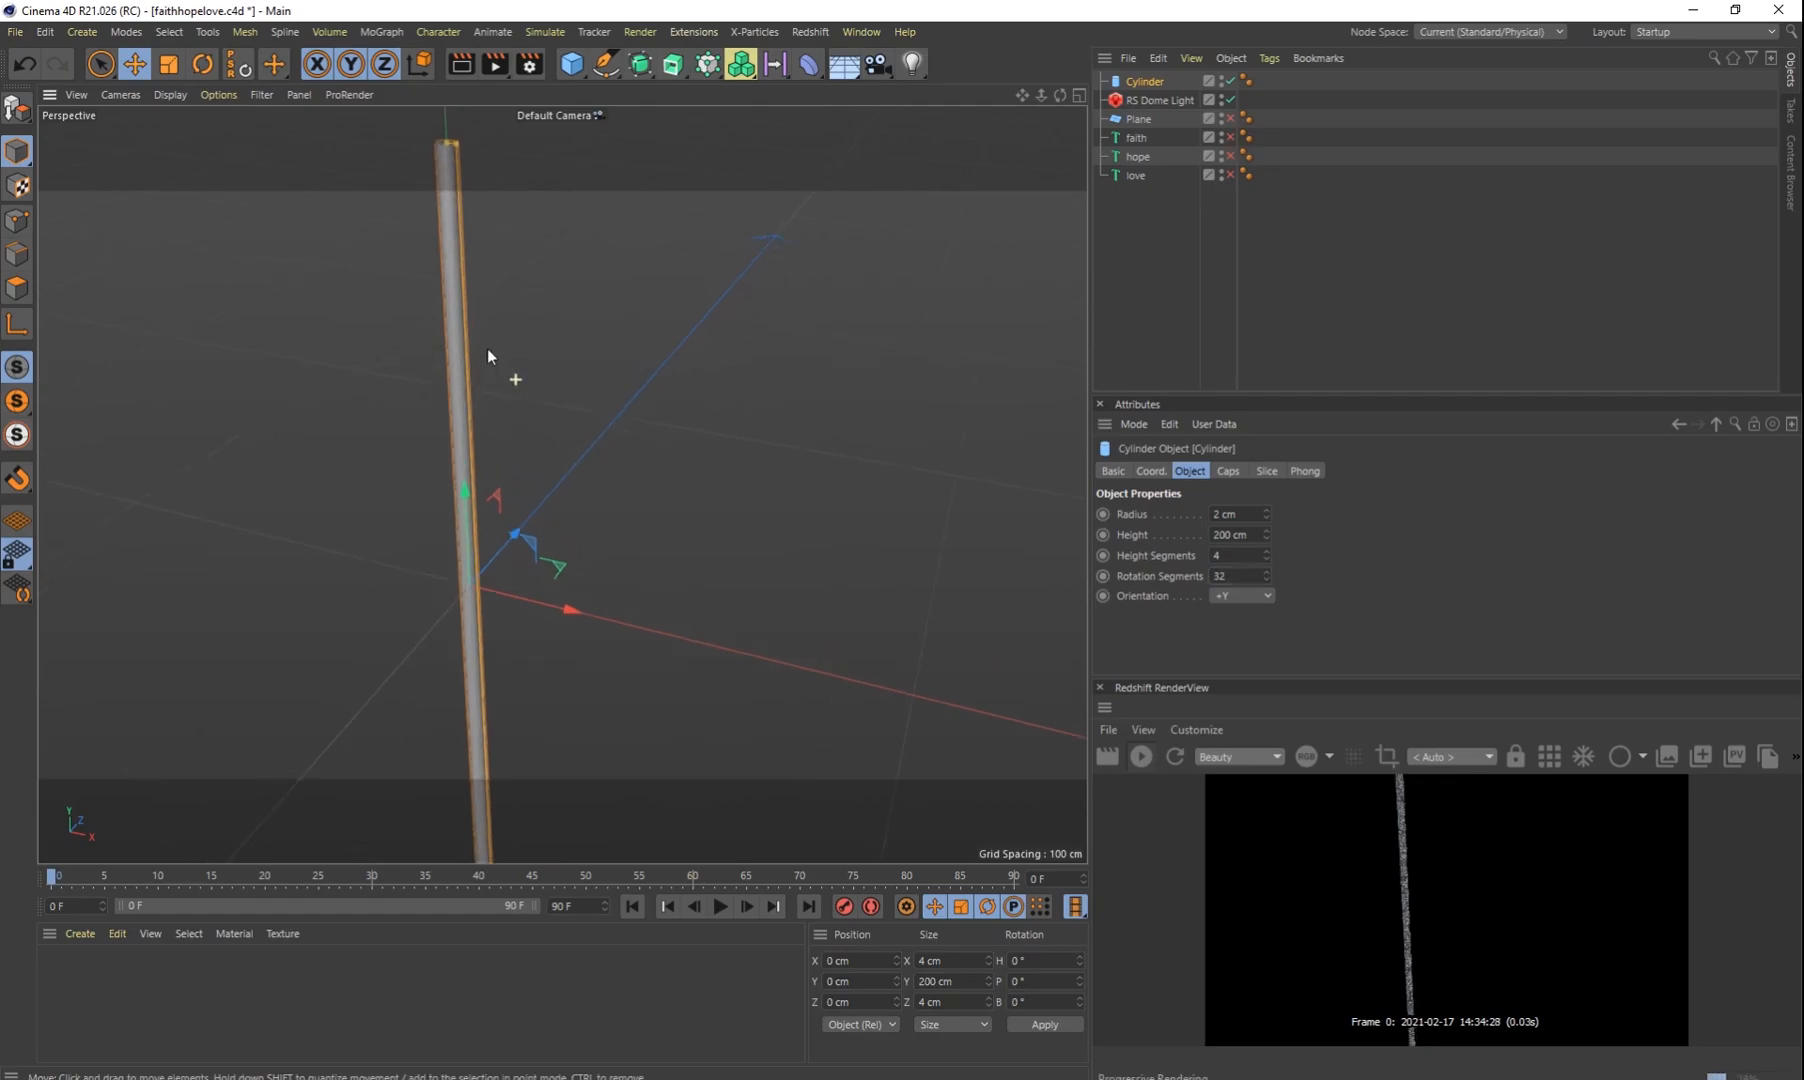
scroll(497, 322, "down", 3)
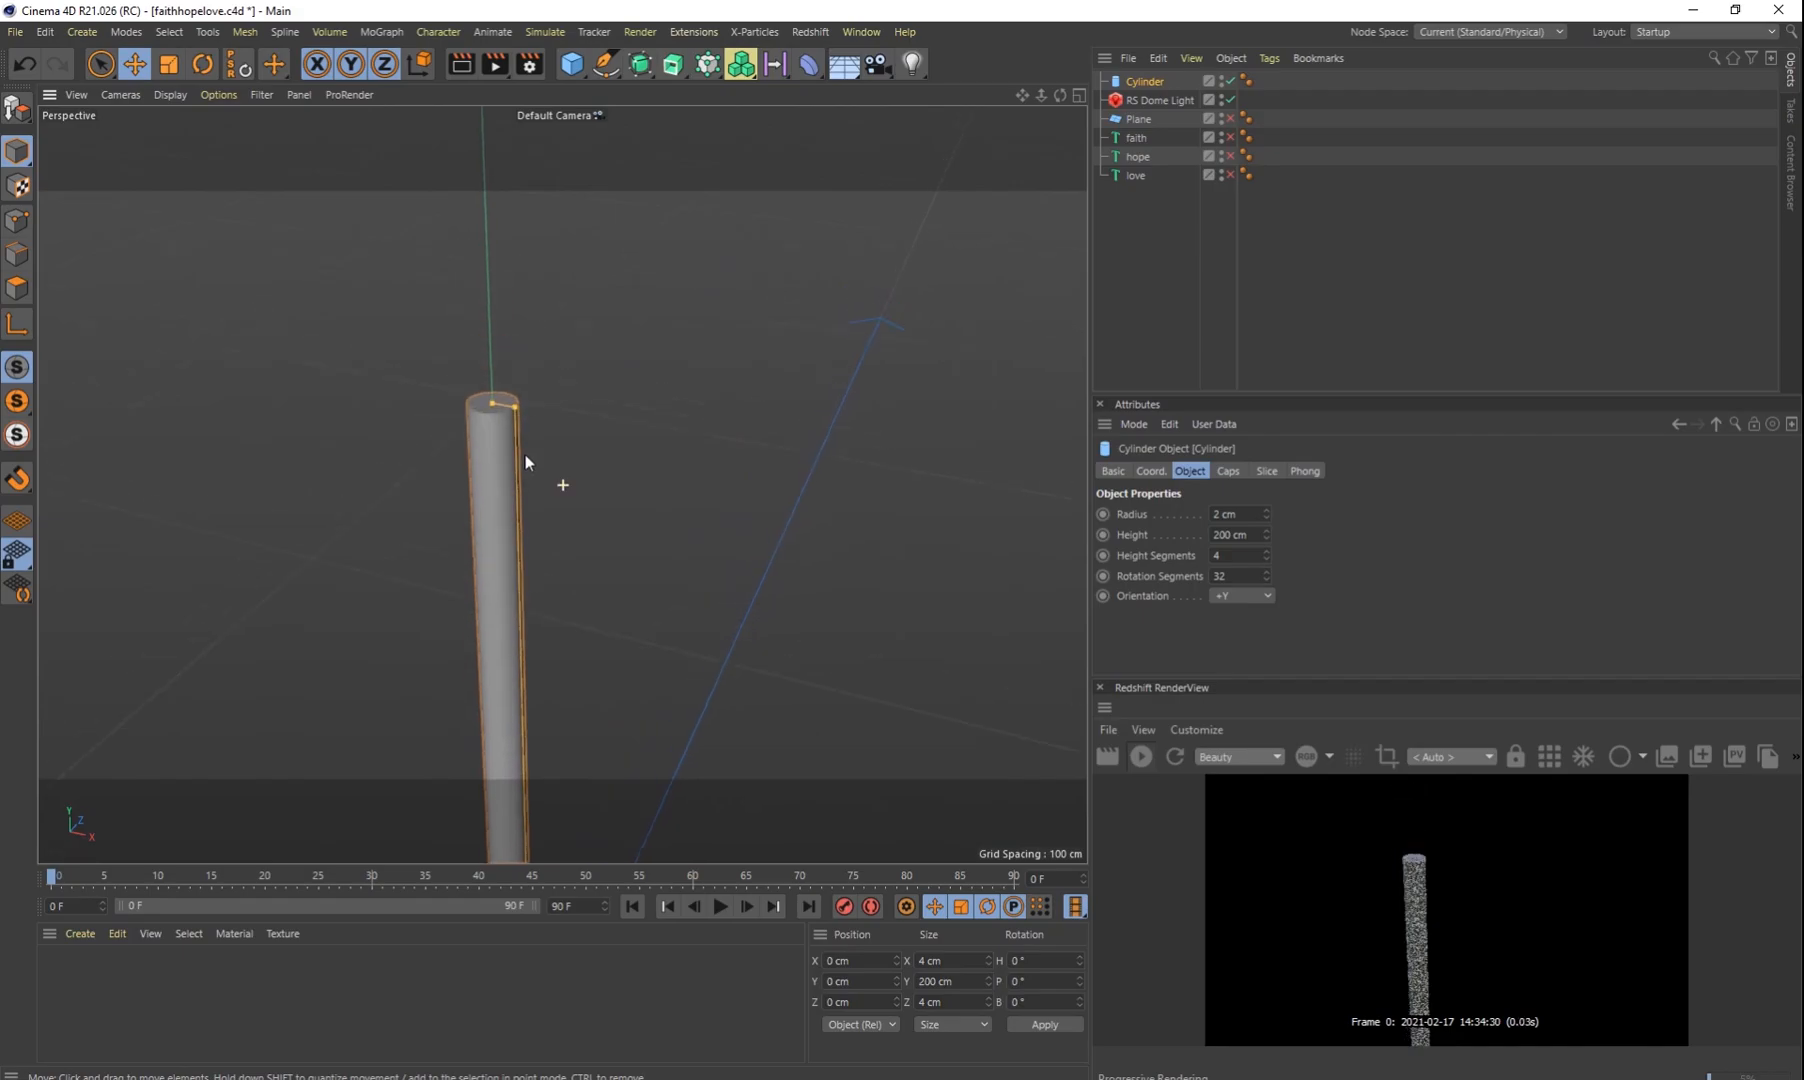
left_click(1228, 471)
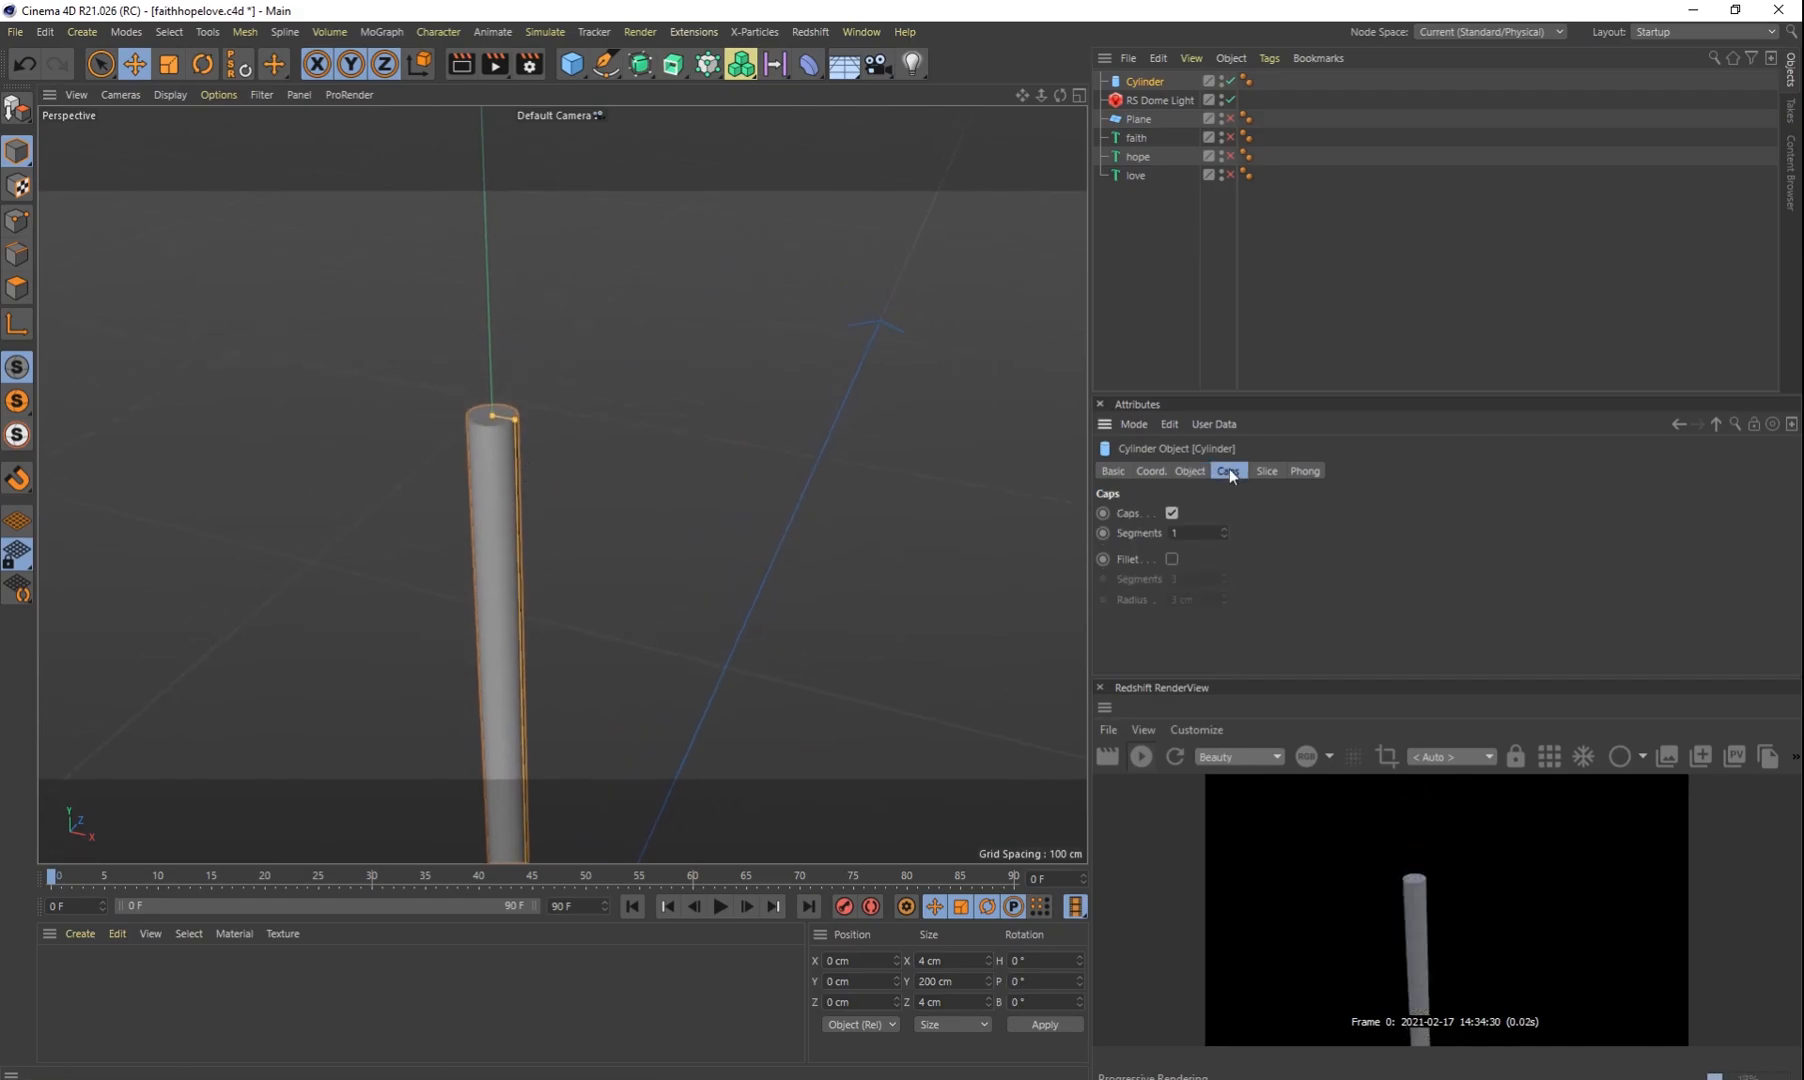
left_click(1173, 559)
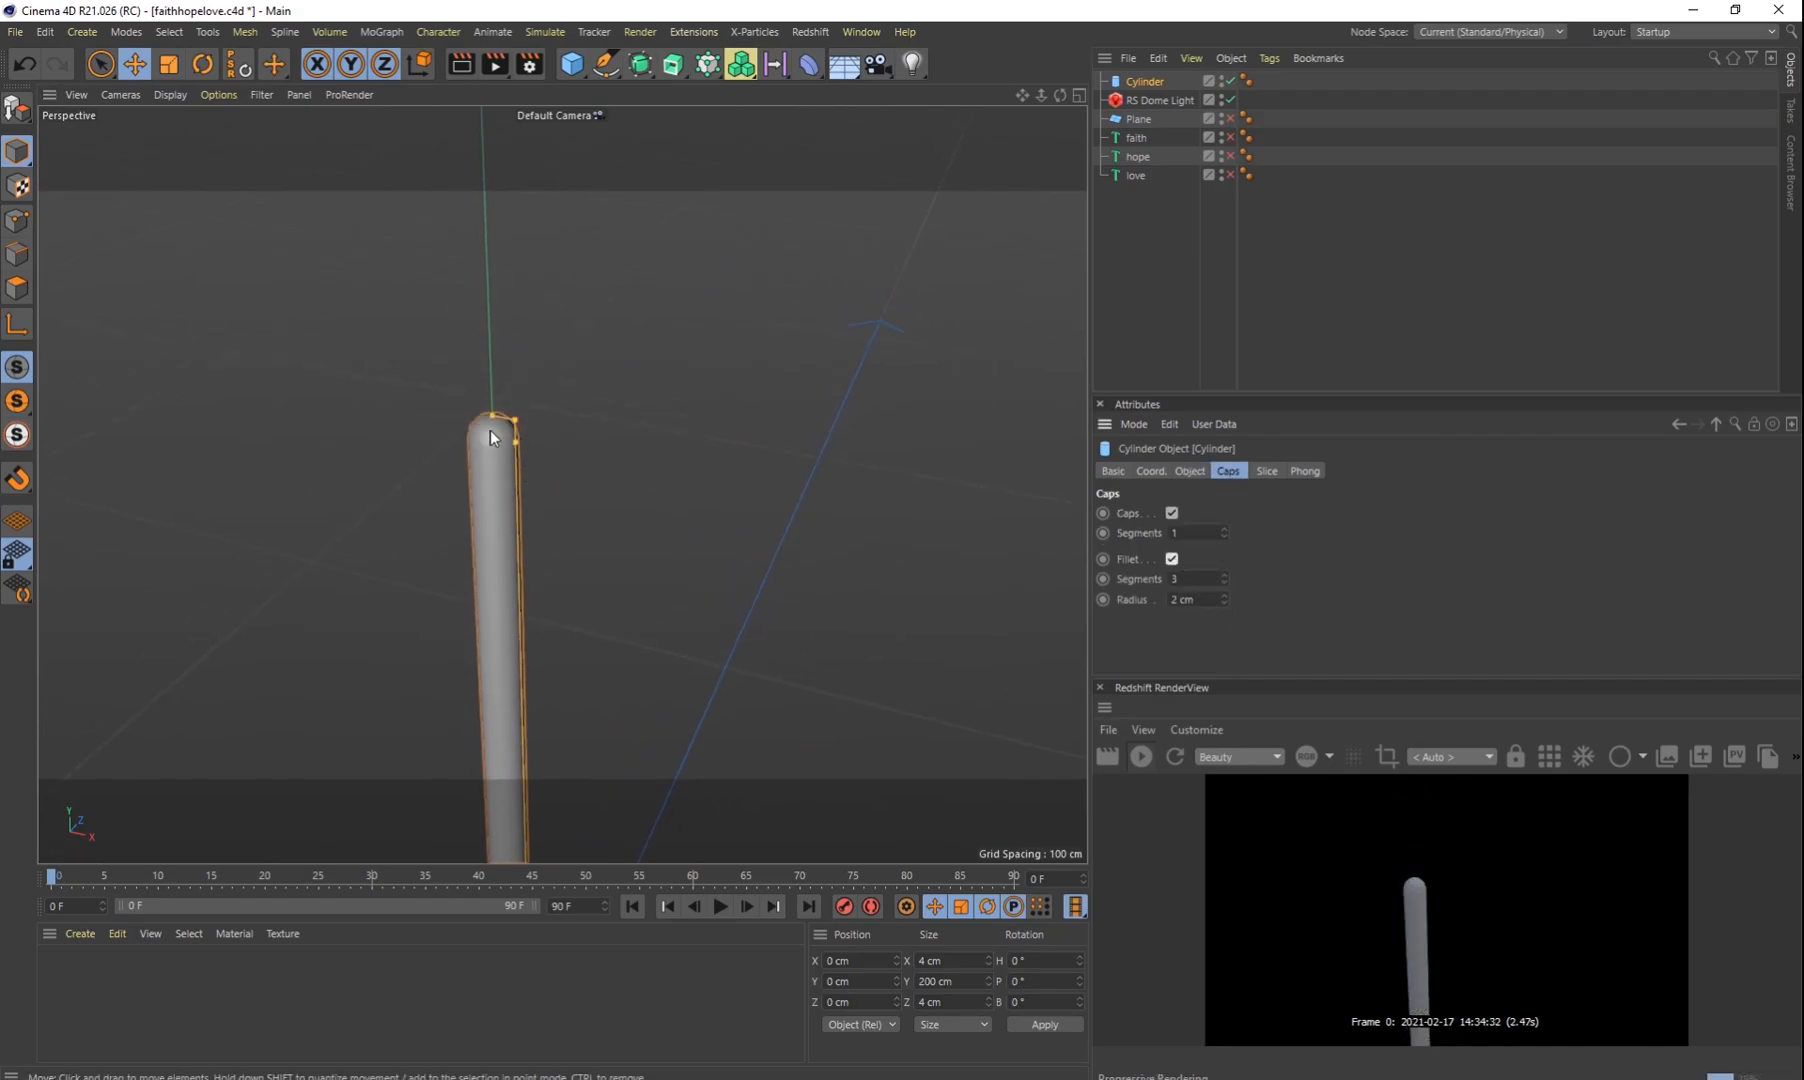
left_click(1224, 576)
scroll(475, 457, "up", 5)
mouse_move(520, 447)
left_mouse_down("alt")
mouse_move(564, 428)
mouse_move(575, 447)
mouse_move(540, 451)
left_mouse_up("alt")
scroll(526, 440, "down", 5)
scroll(516, 412, "down", 5)
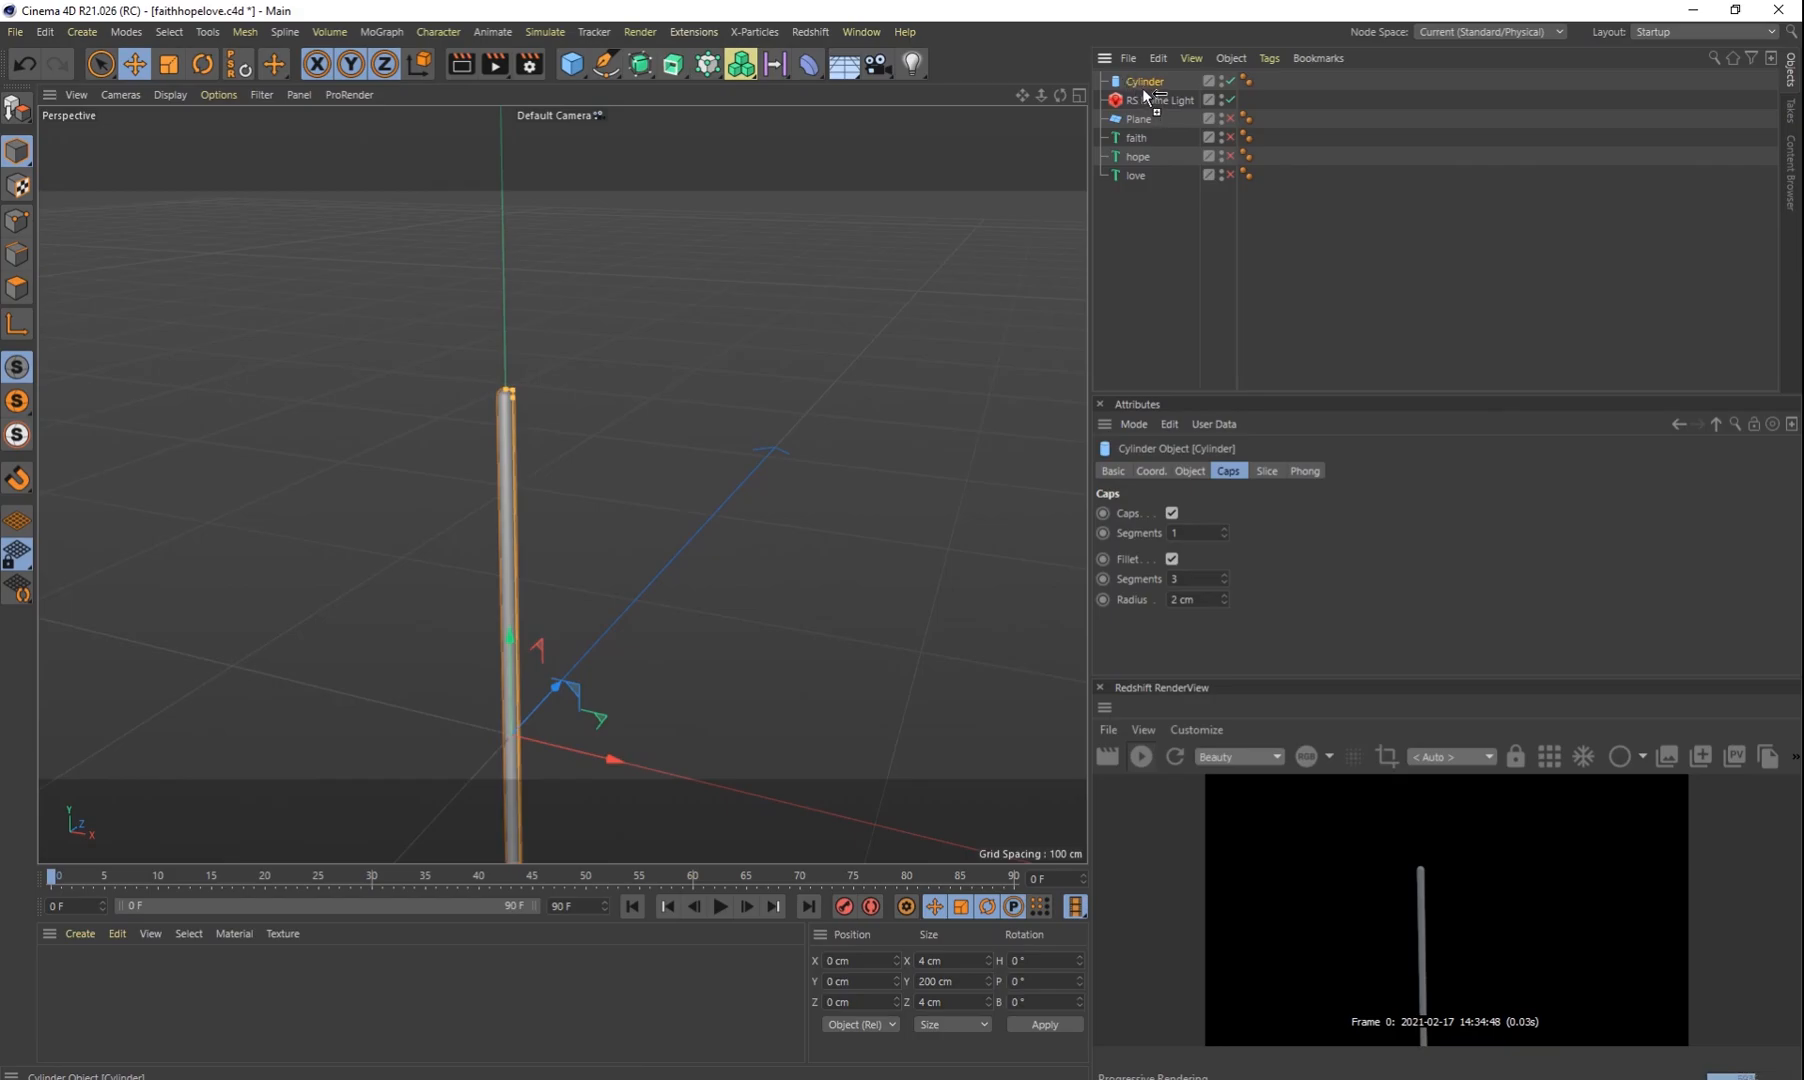
Step: Duplicate the upright cylinder and move the copy sideways to about X 25 cm
left_click_drag(1142, 87, 1159, 96, "ctrl")
left_click_drag(613, 758, 692, 766)
scroll(565, 648, "up", 5)
scroll(565, 648, "down", 6)
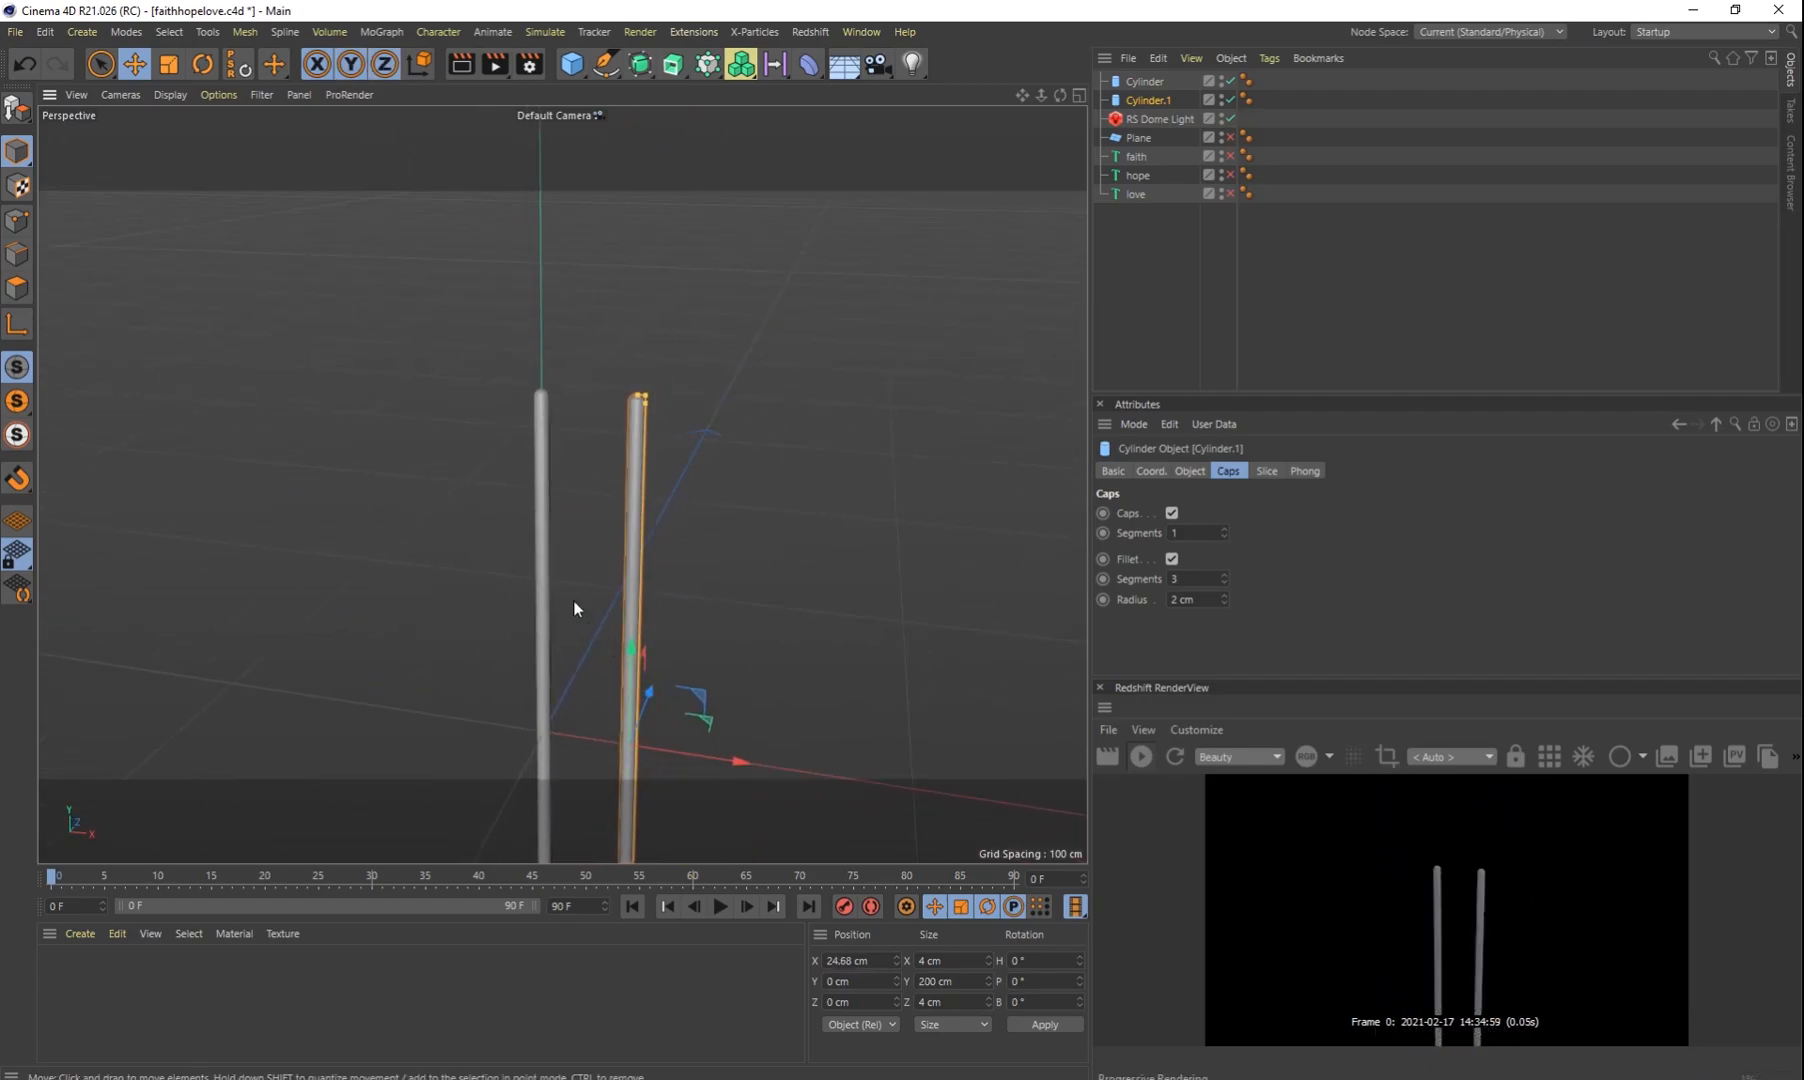
Step: Duplicate the second upright cylinder and set the copy's orientation to -X so it lies horizontally
left_click_drag(1156, 106, 1156, 107, "ctrl")
left_click(1192, 471)
left_click(1240, 595)
left_click(1247, 631)
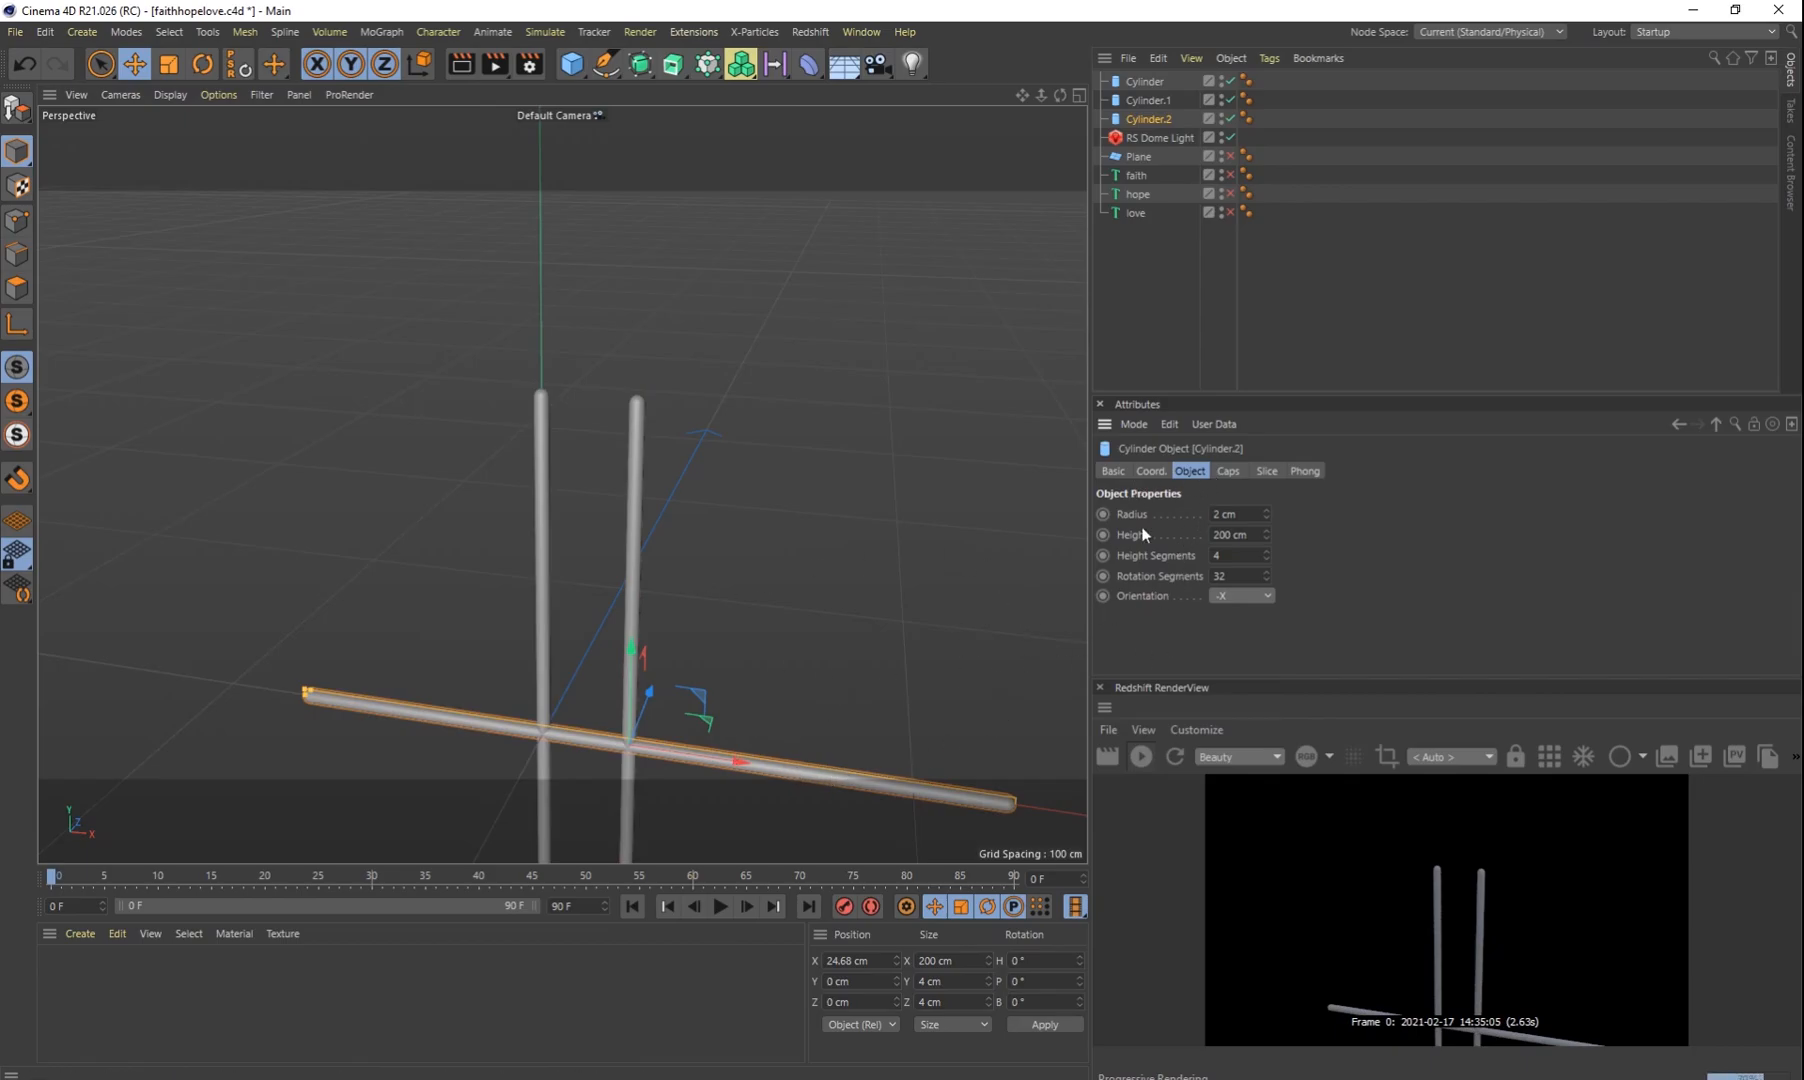
Step: Raise the horizontal cylinder to about Y 78 cm and shorten its height to 32 cm
left_click_drag(636, 652, 700, 393)
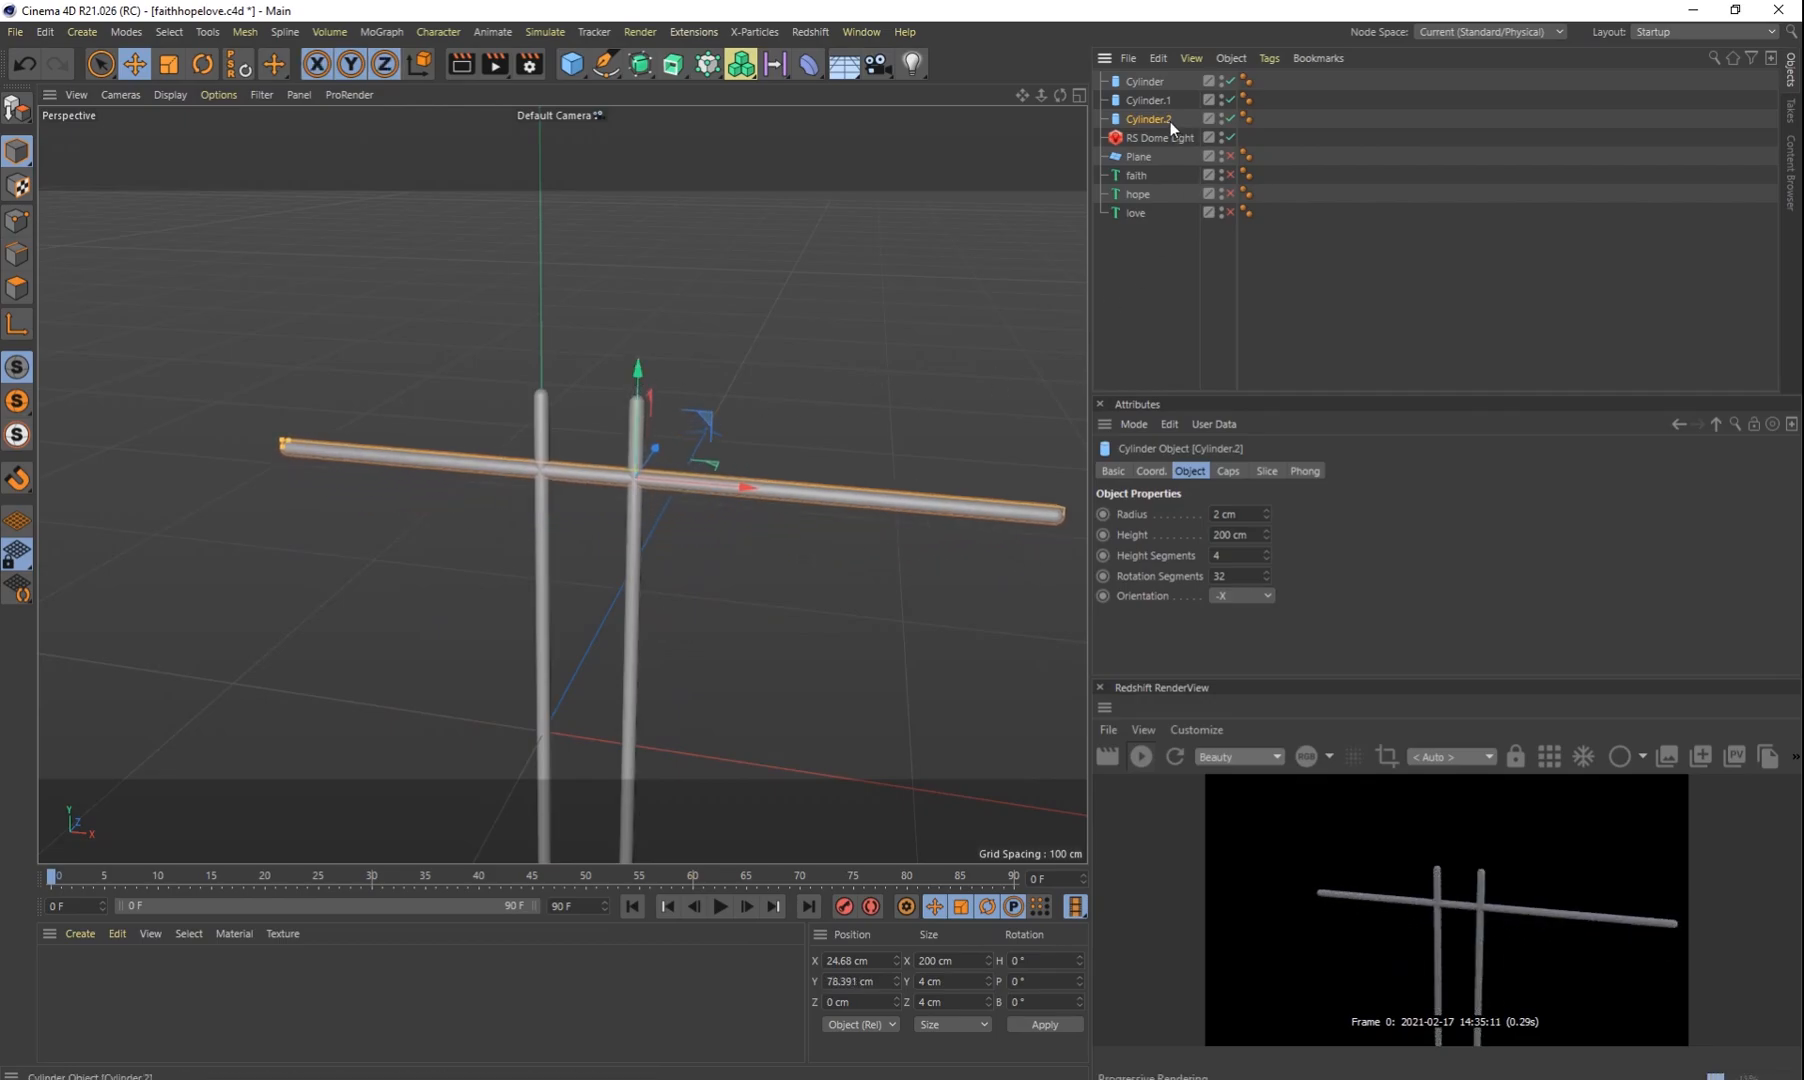
left_click(1267, 539)
left_click_drag(1268, 533, 1267, 582)
scroll(713, 461, "up", 3)
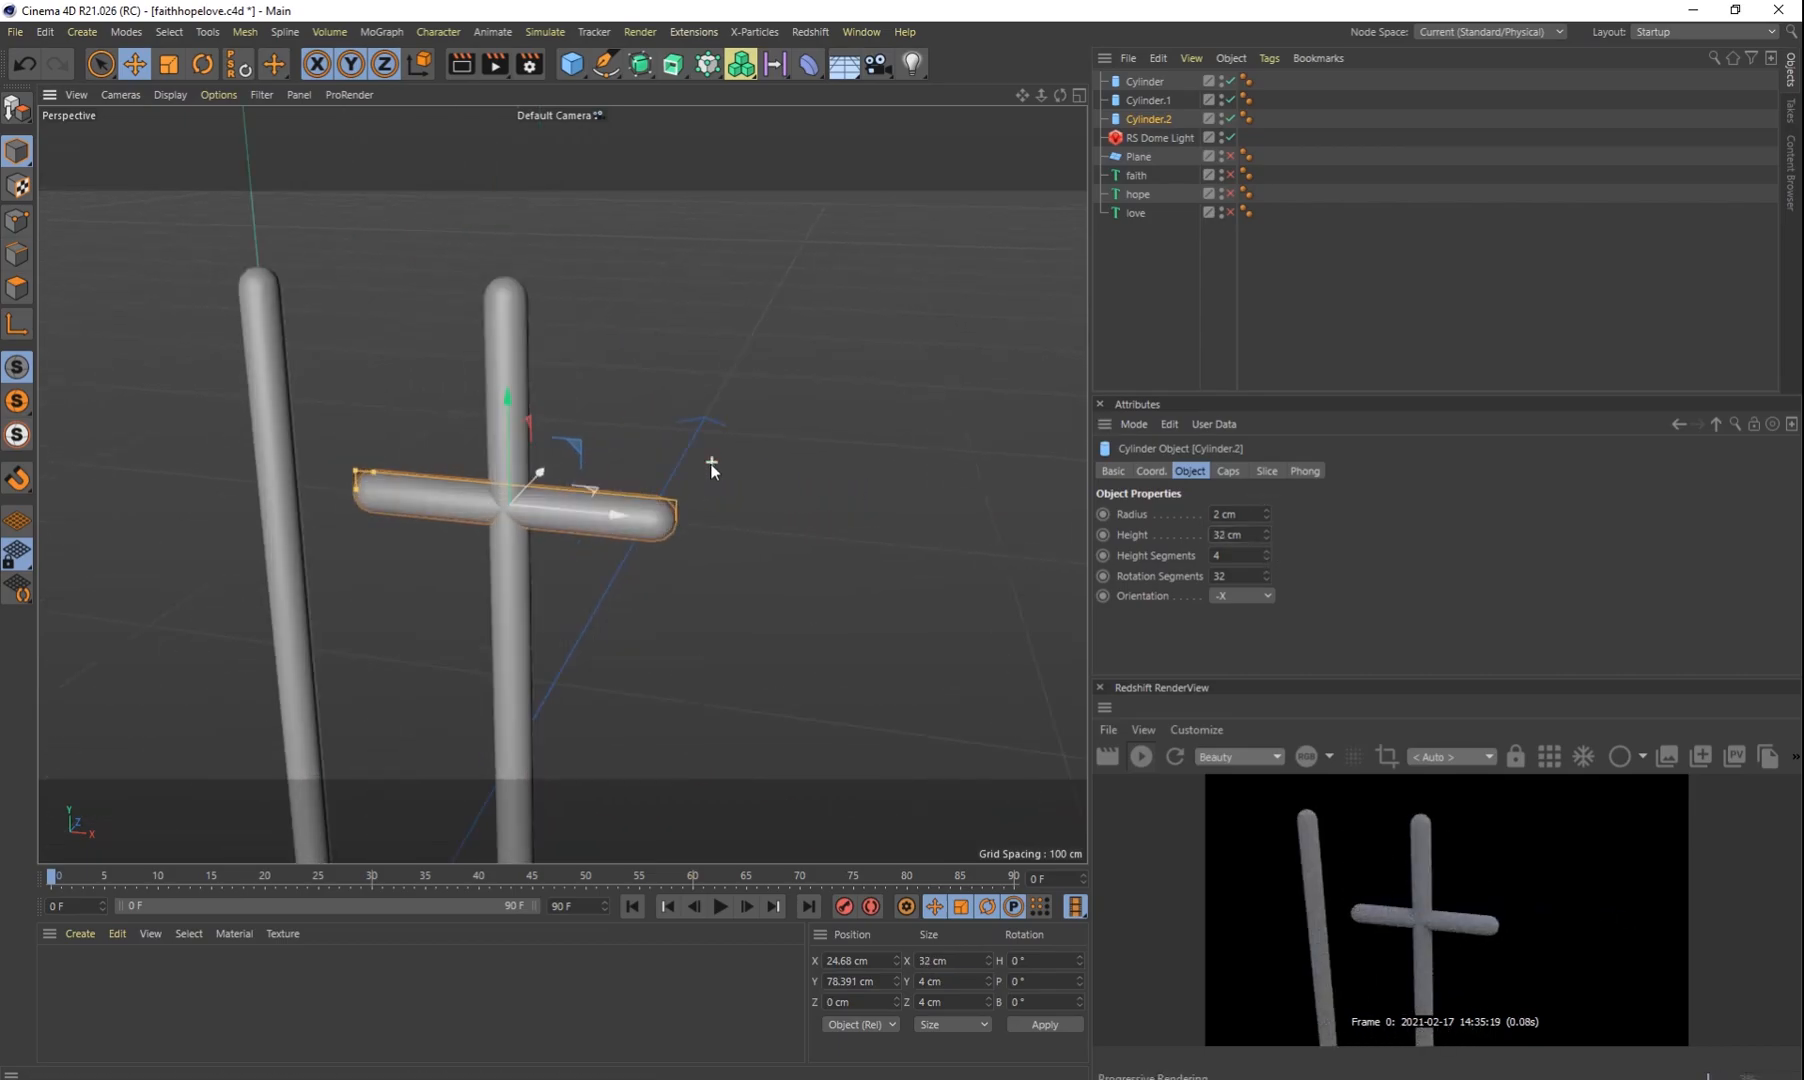
Step: Fit the horizontal cylinder between the two uprights at about X 12 cm, with its height reduced to 26 cm
left_click_drag(630, 514, 500, 478)
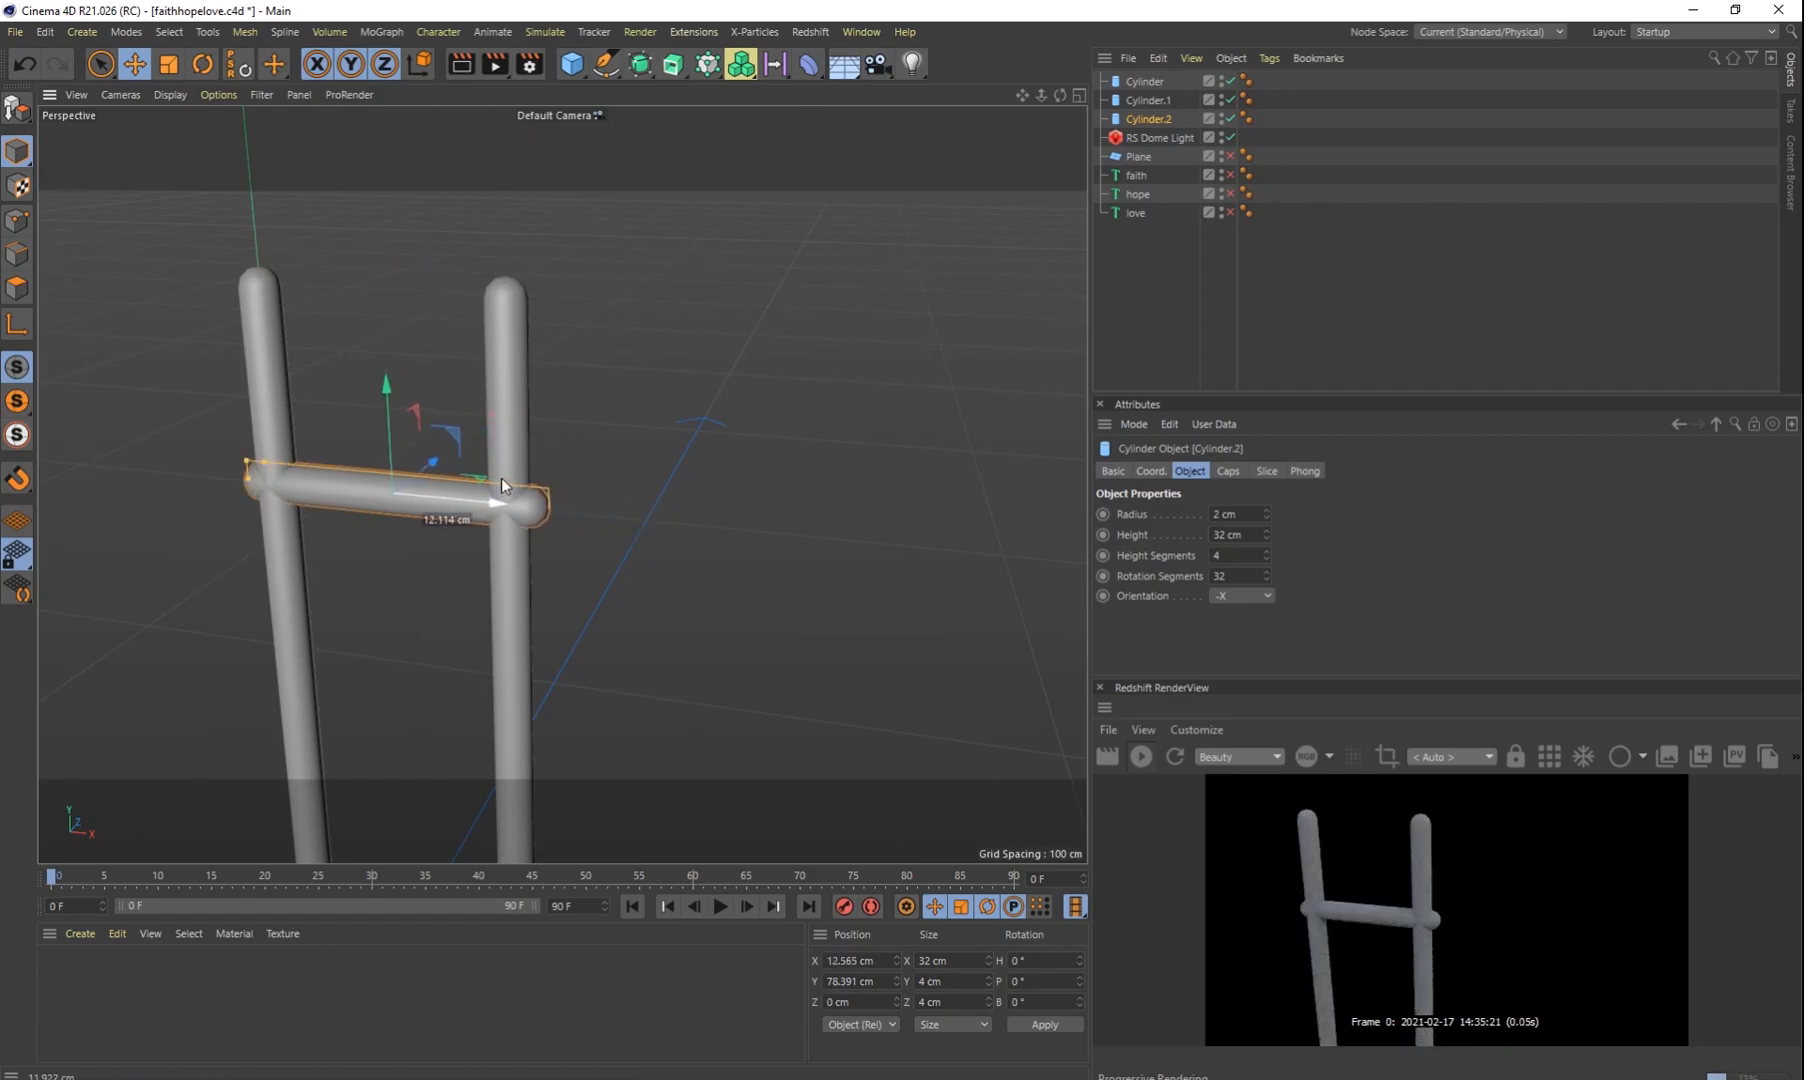
left_click_drag(1271, 536, 1267, 540)
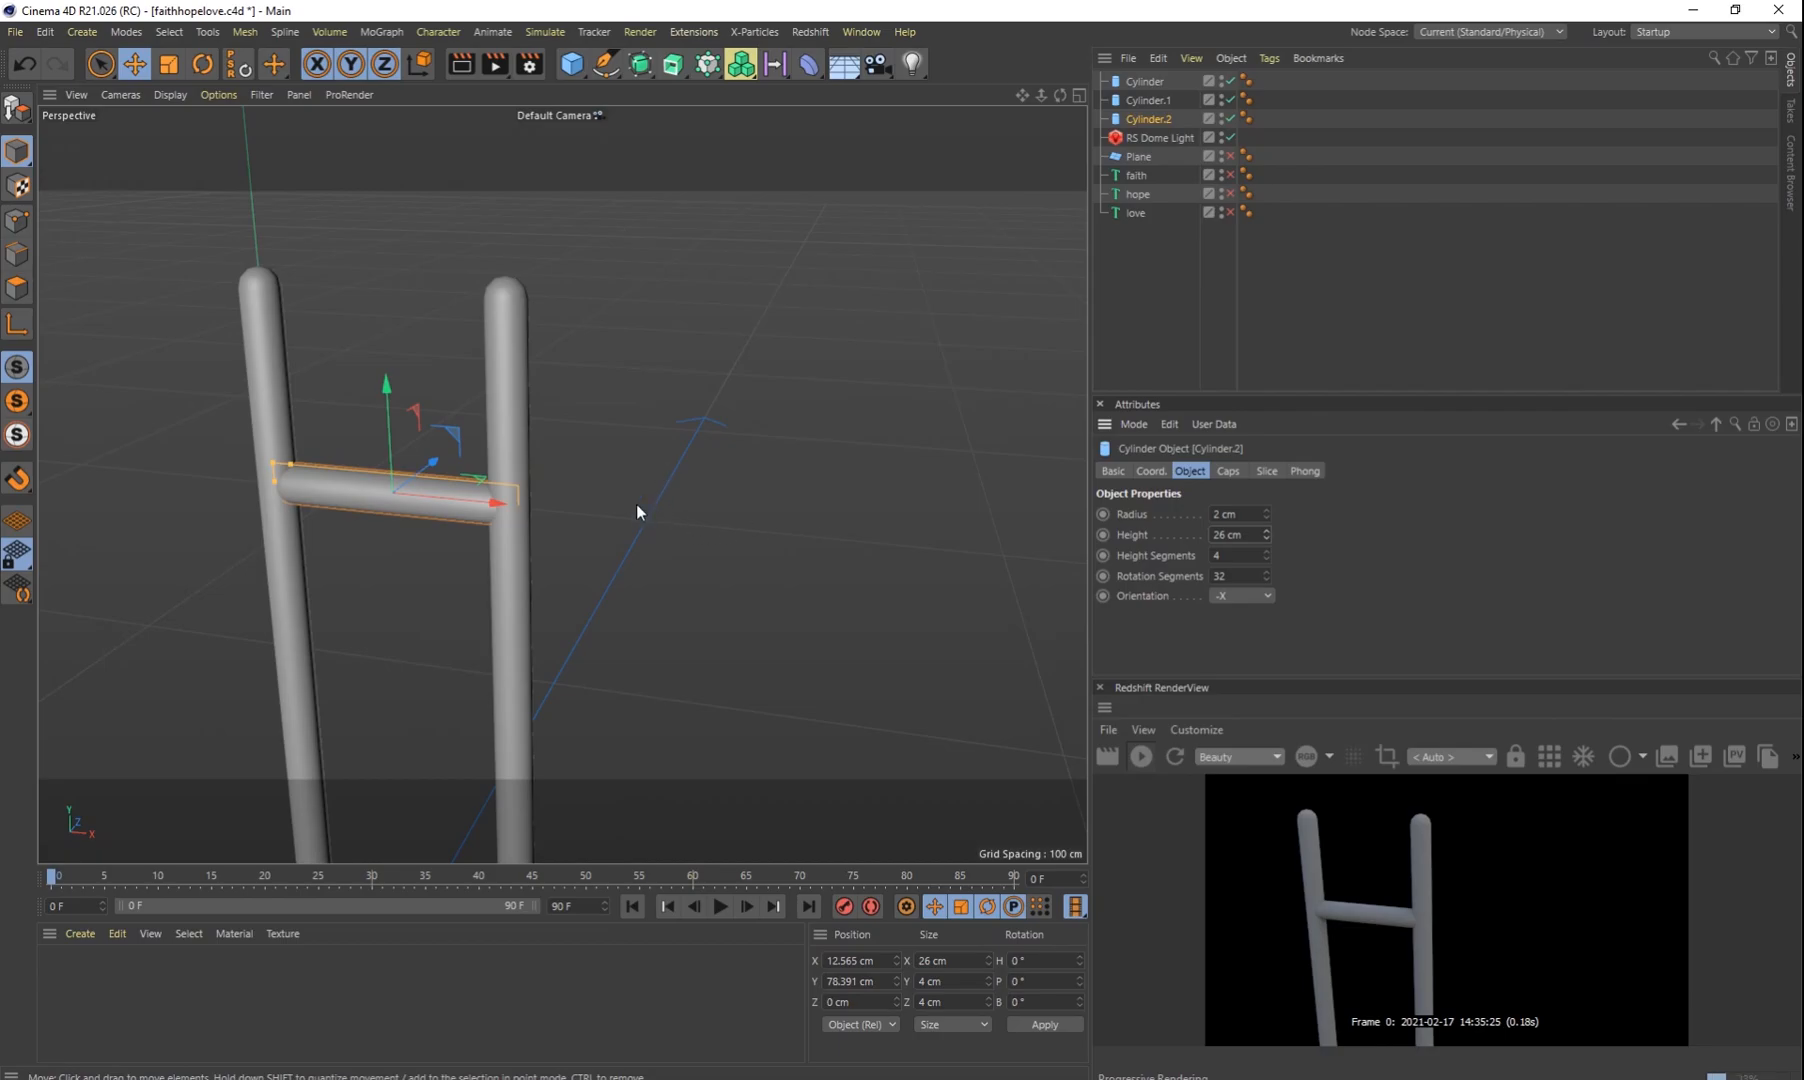
mouse_move(499, 509)
left_mouse_down()
mouse_move(483, 509)
mouse_move(500, 507)
left_mouse_up()
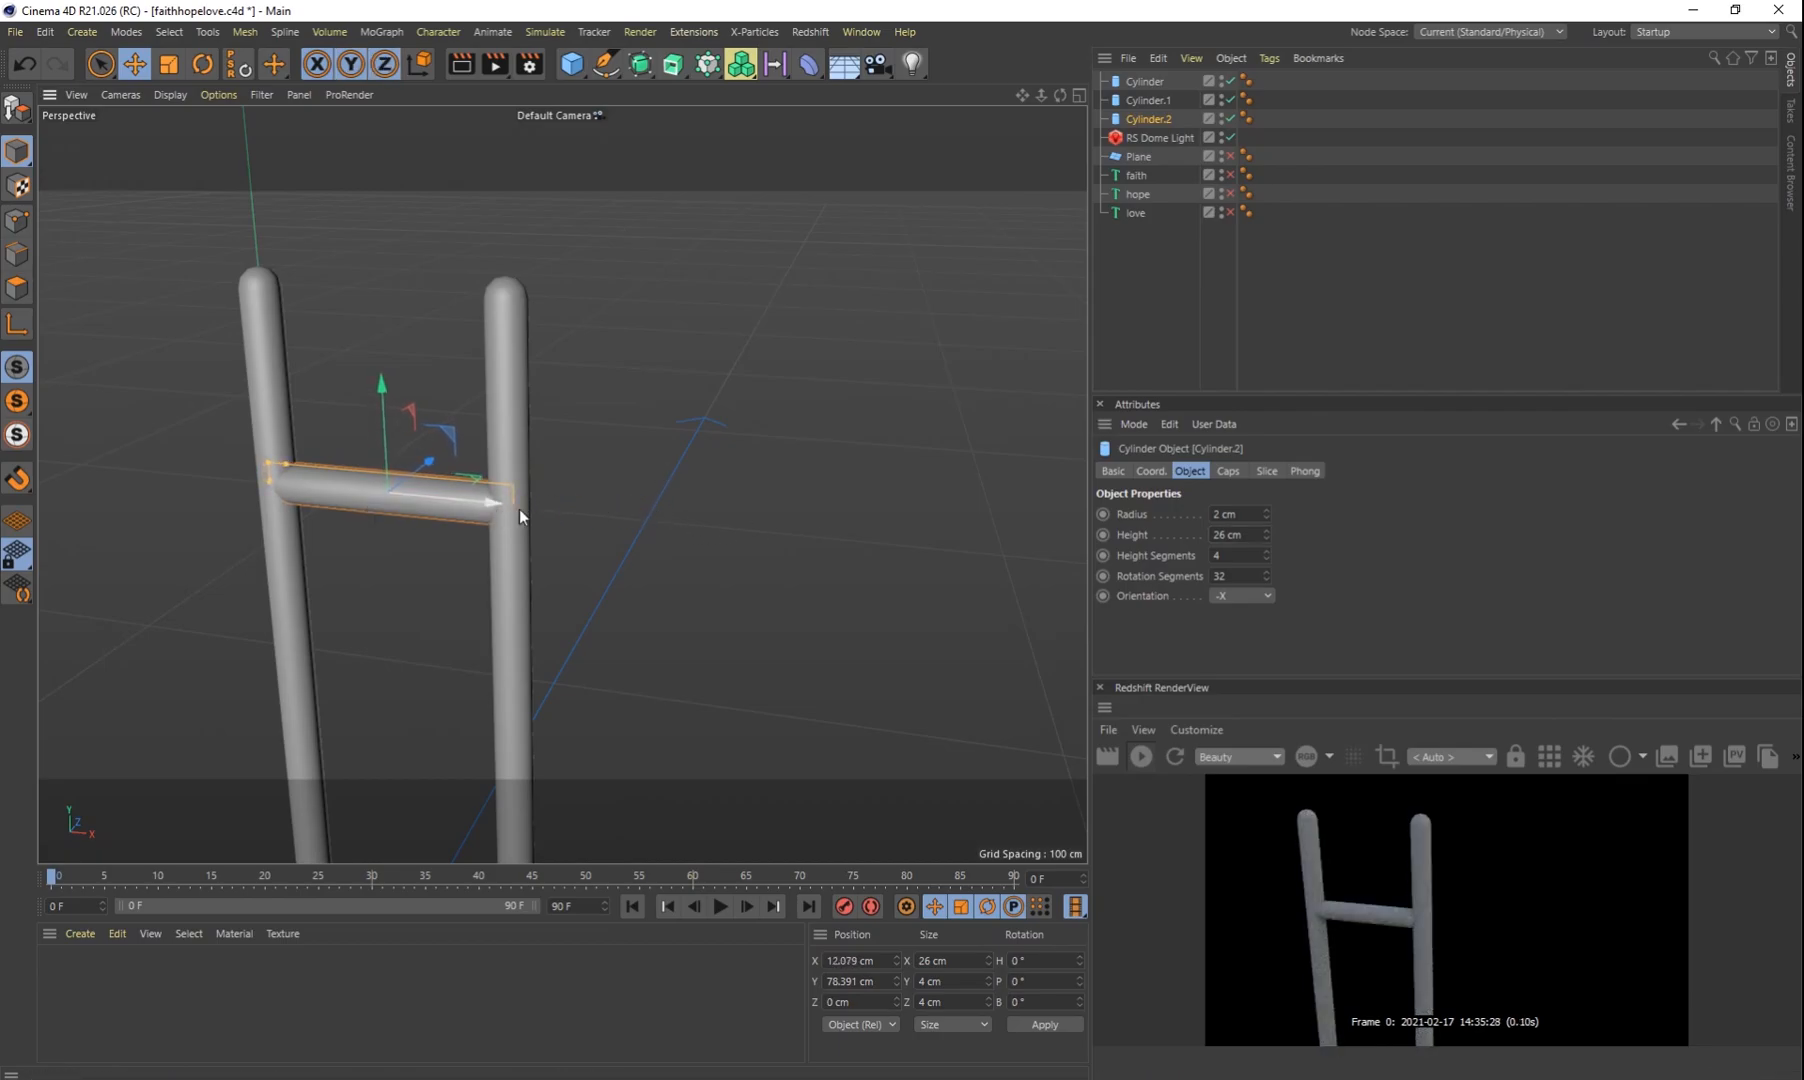
Step: Set the rung cylinder's radius to 1 cm
left_click_drag(1238, 514, 1159, 506)
type("1")
key("Return")
scroll(392, 520, "up", 1)
scroll(392, 521, "up", 5)
mouse_move(459, 555)
left_mouse_down("alt")
mouse_move(439, 572)
mouse_move(354, 509)
mouse_move(266, 483)
mouse_move(463, 552)
mouse_move(713, 528)
mouse_move(482, 540)
left_mouse_up("alt")
scroll(482, 540, "down", 10)
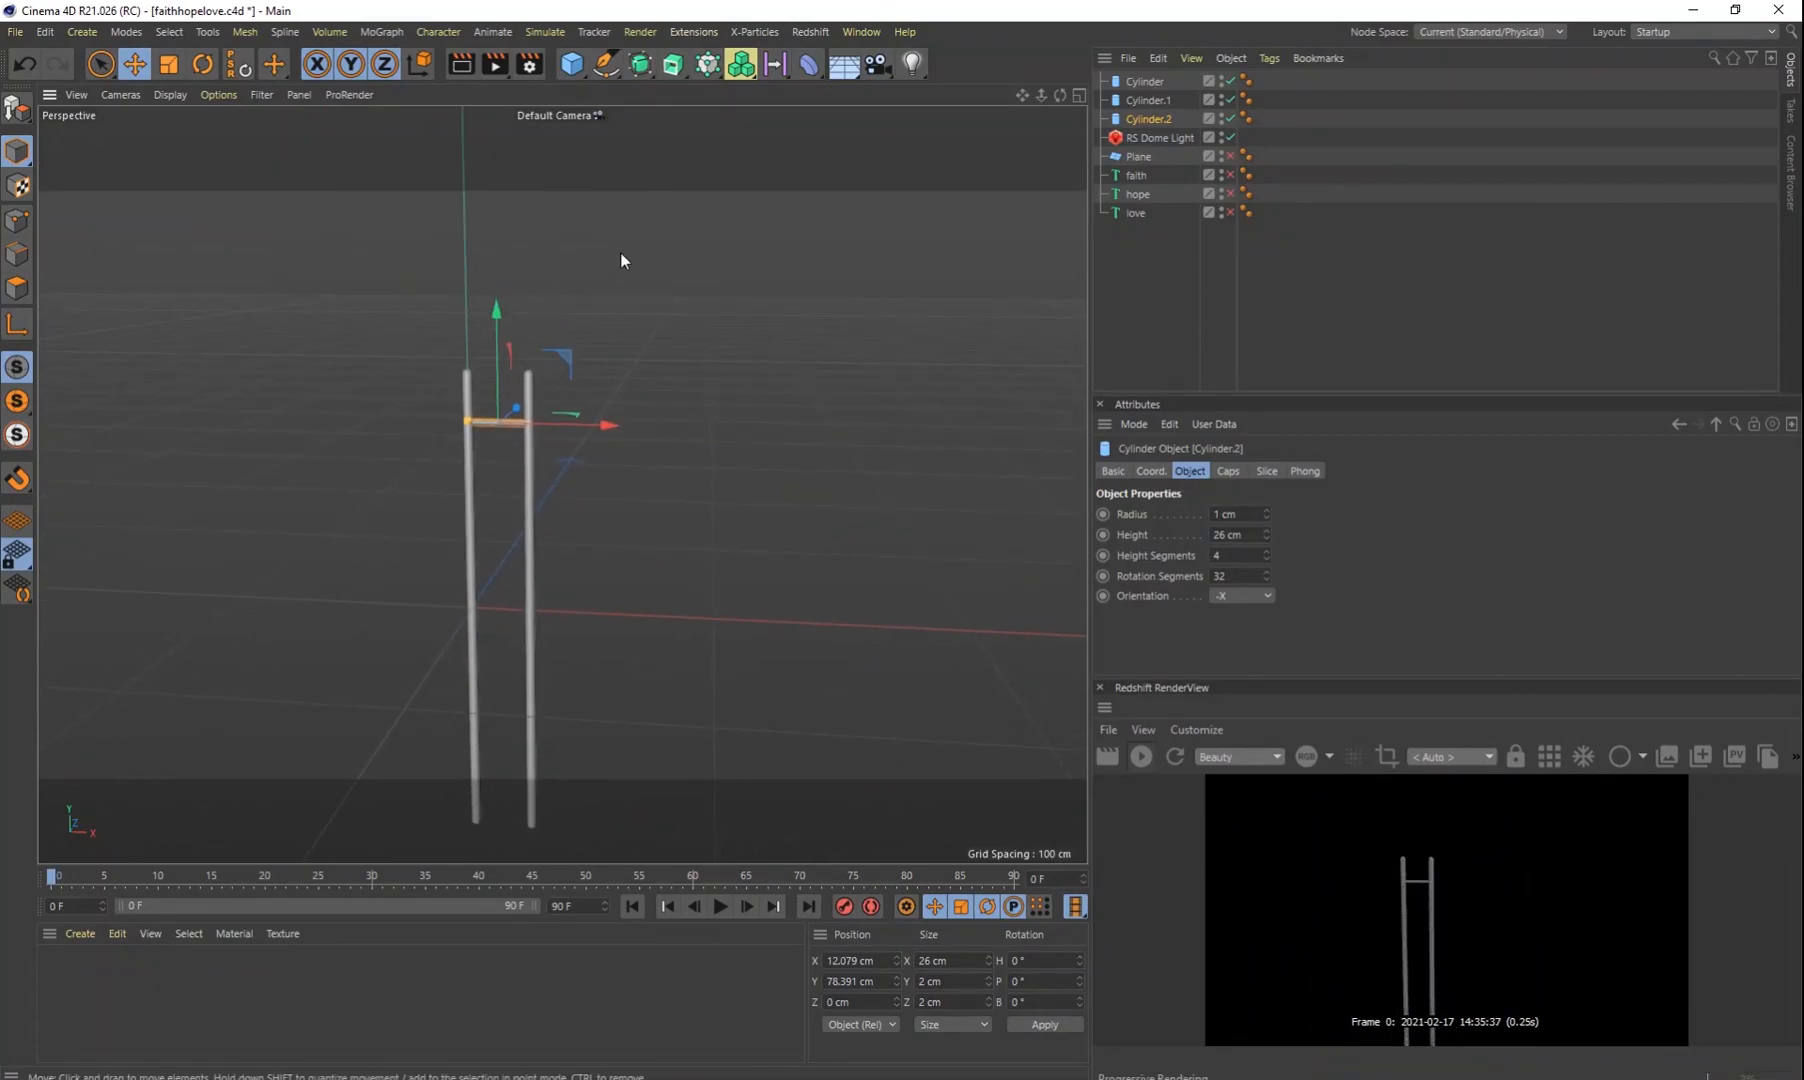
Step: Add a MoGraph Cloner and make the rung cylinder its child
left_click(378, 32)
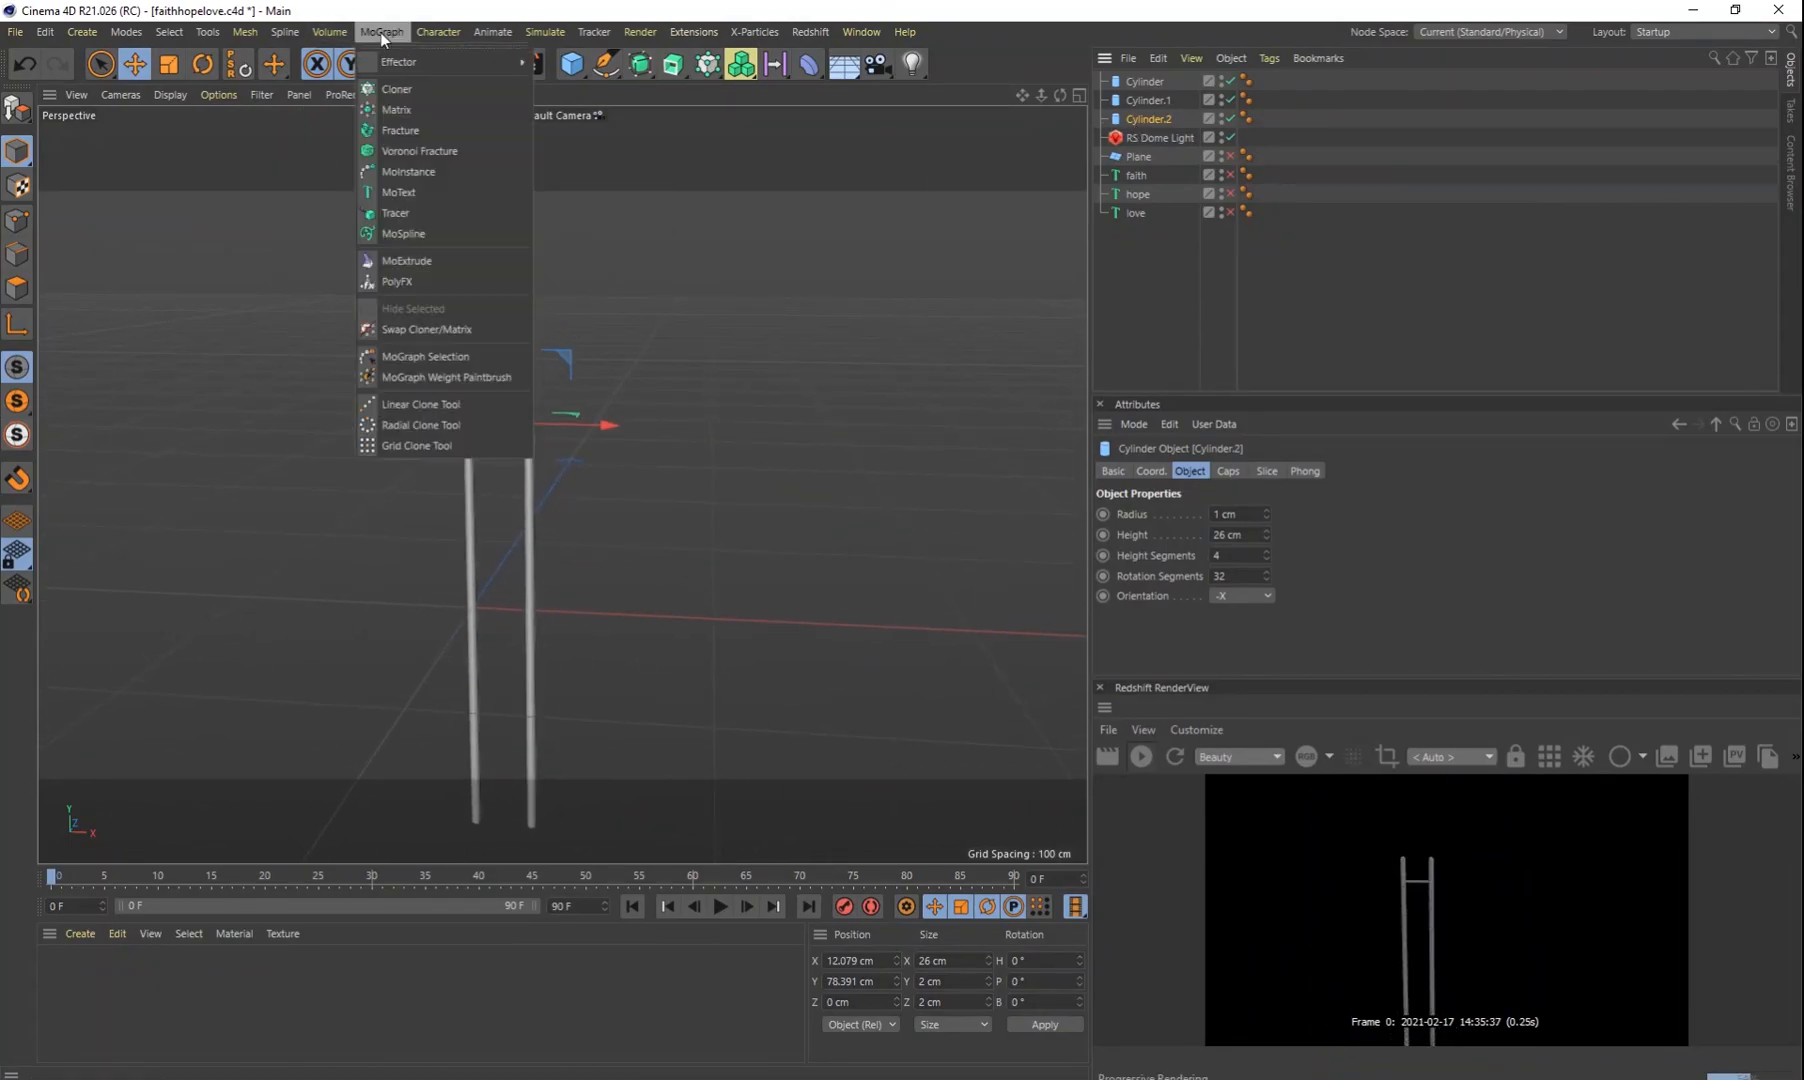
left_click(403, 87)
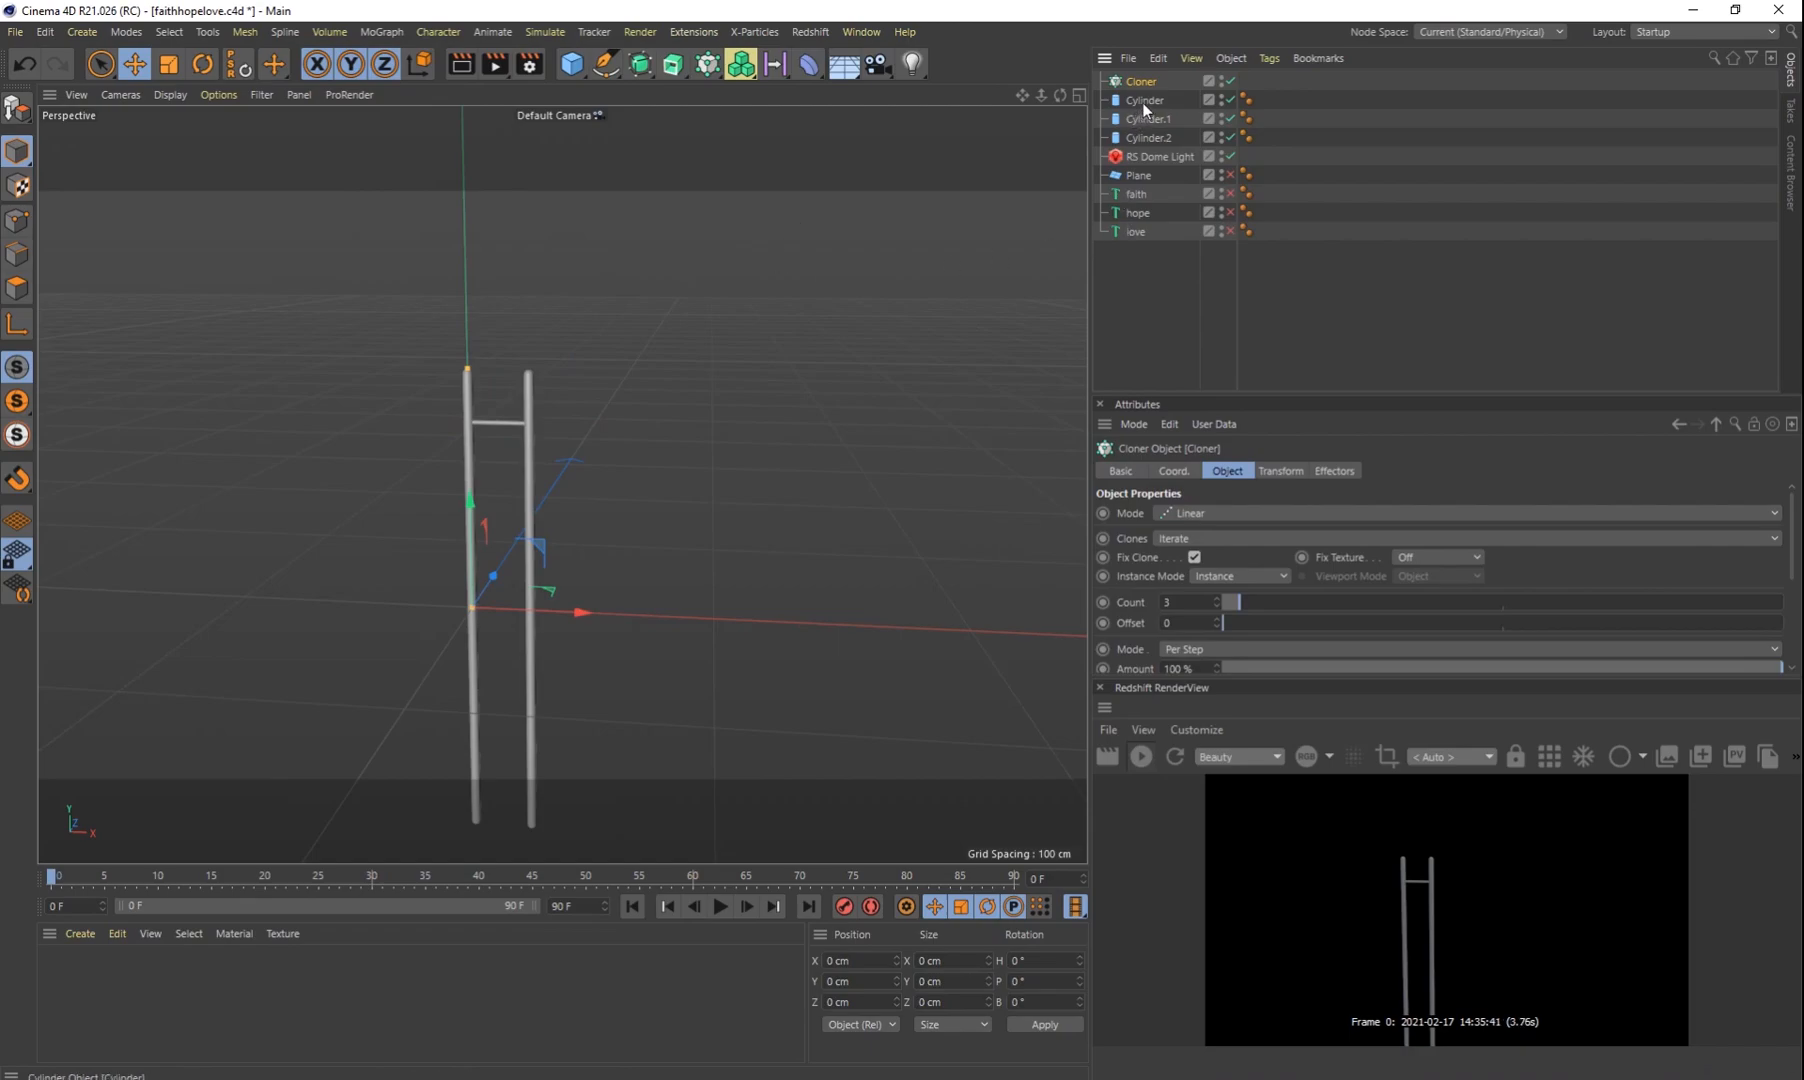
left_click_drag(1150, 78, 1150, 79)
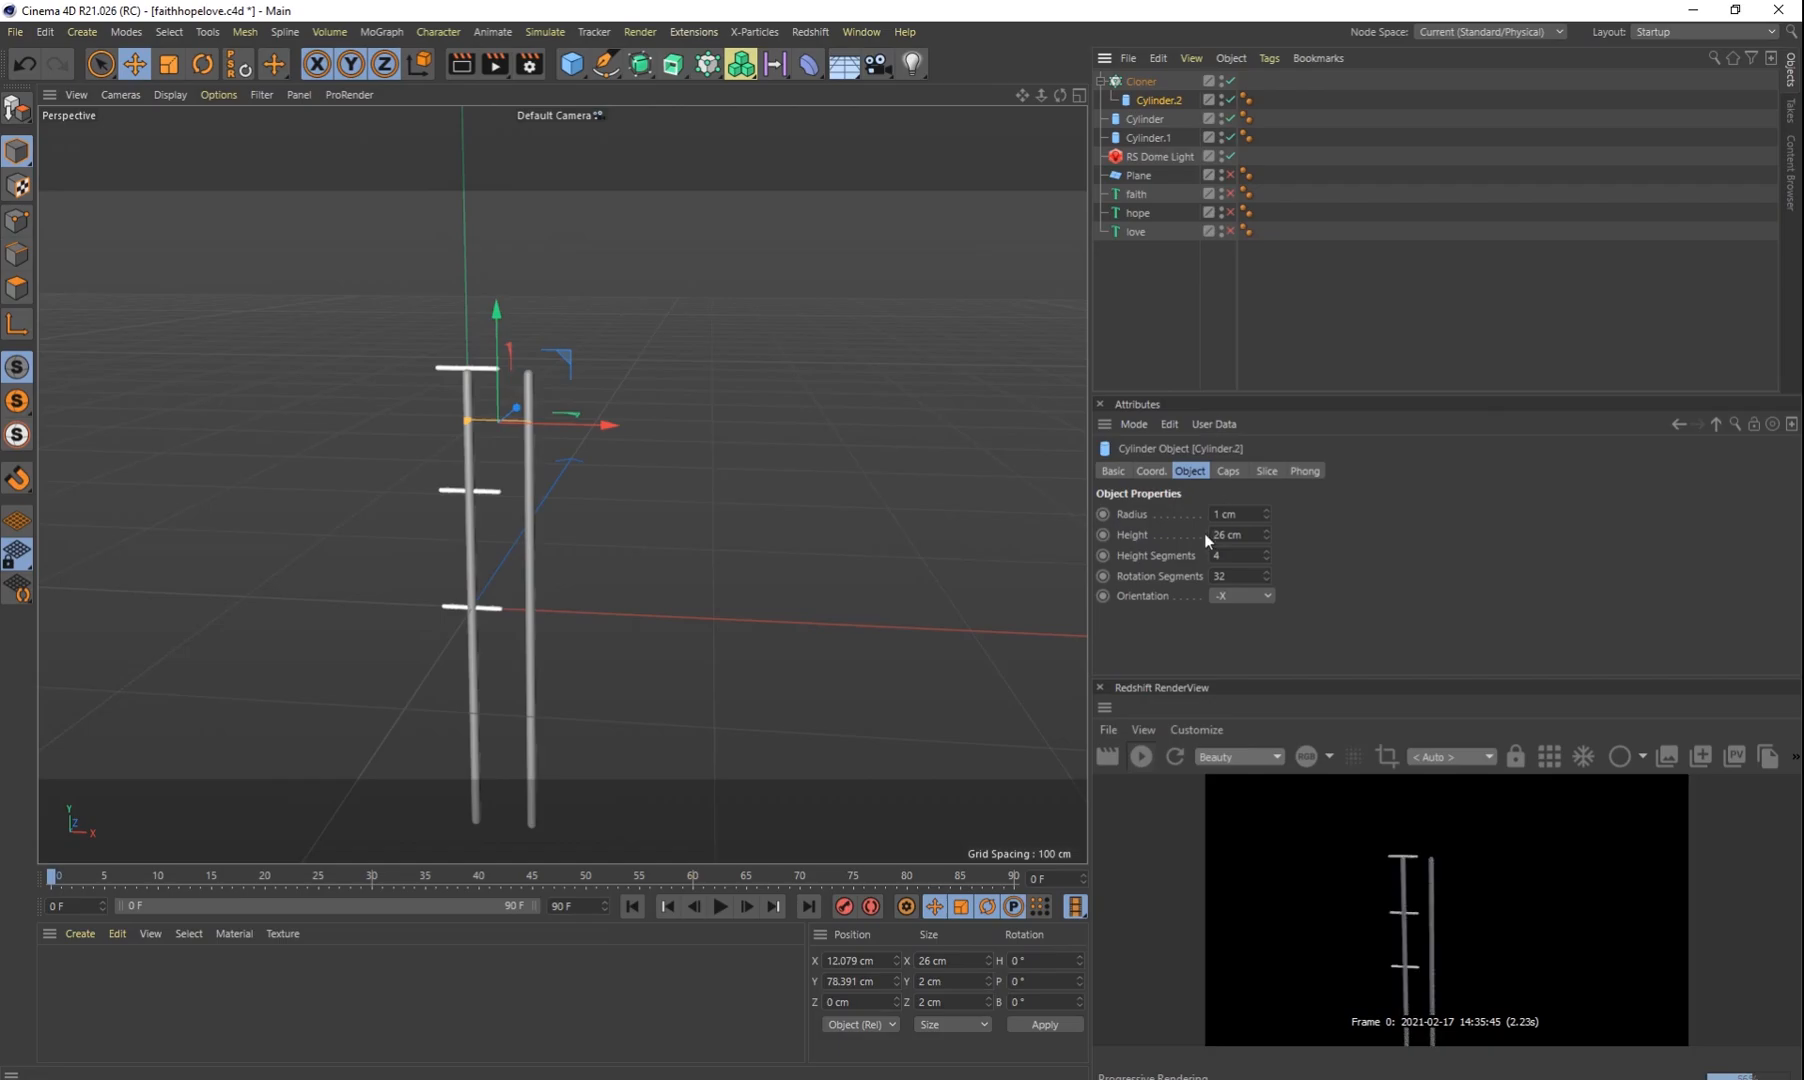
Step: Set the rung cloner's count to 12
left_click(1151, 471)
left_click(1141, 81)
left_click(1228, 471)
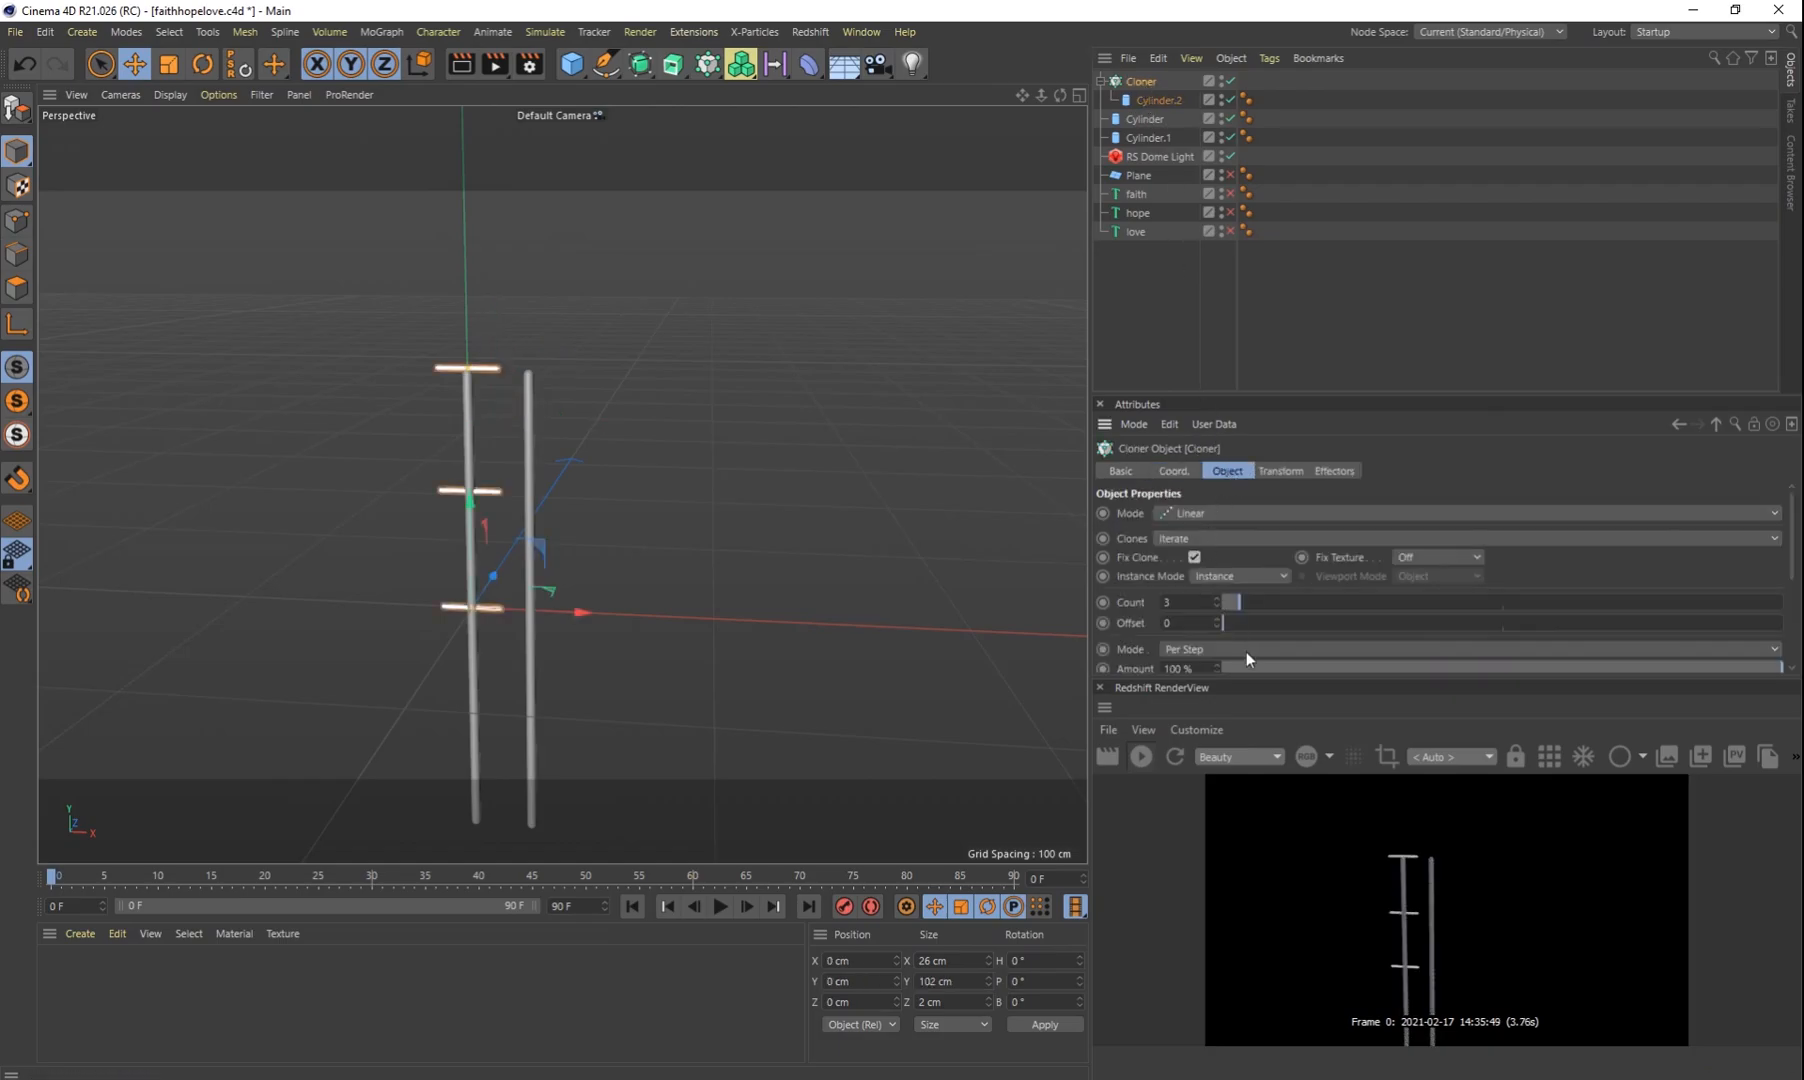
scroll(1790, 537, "down", 3)
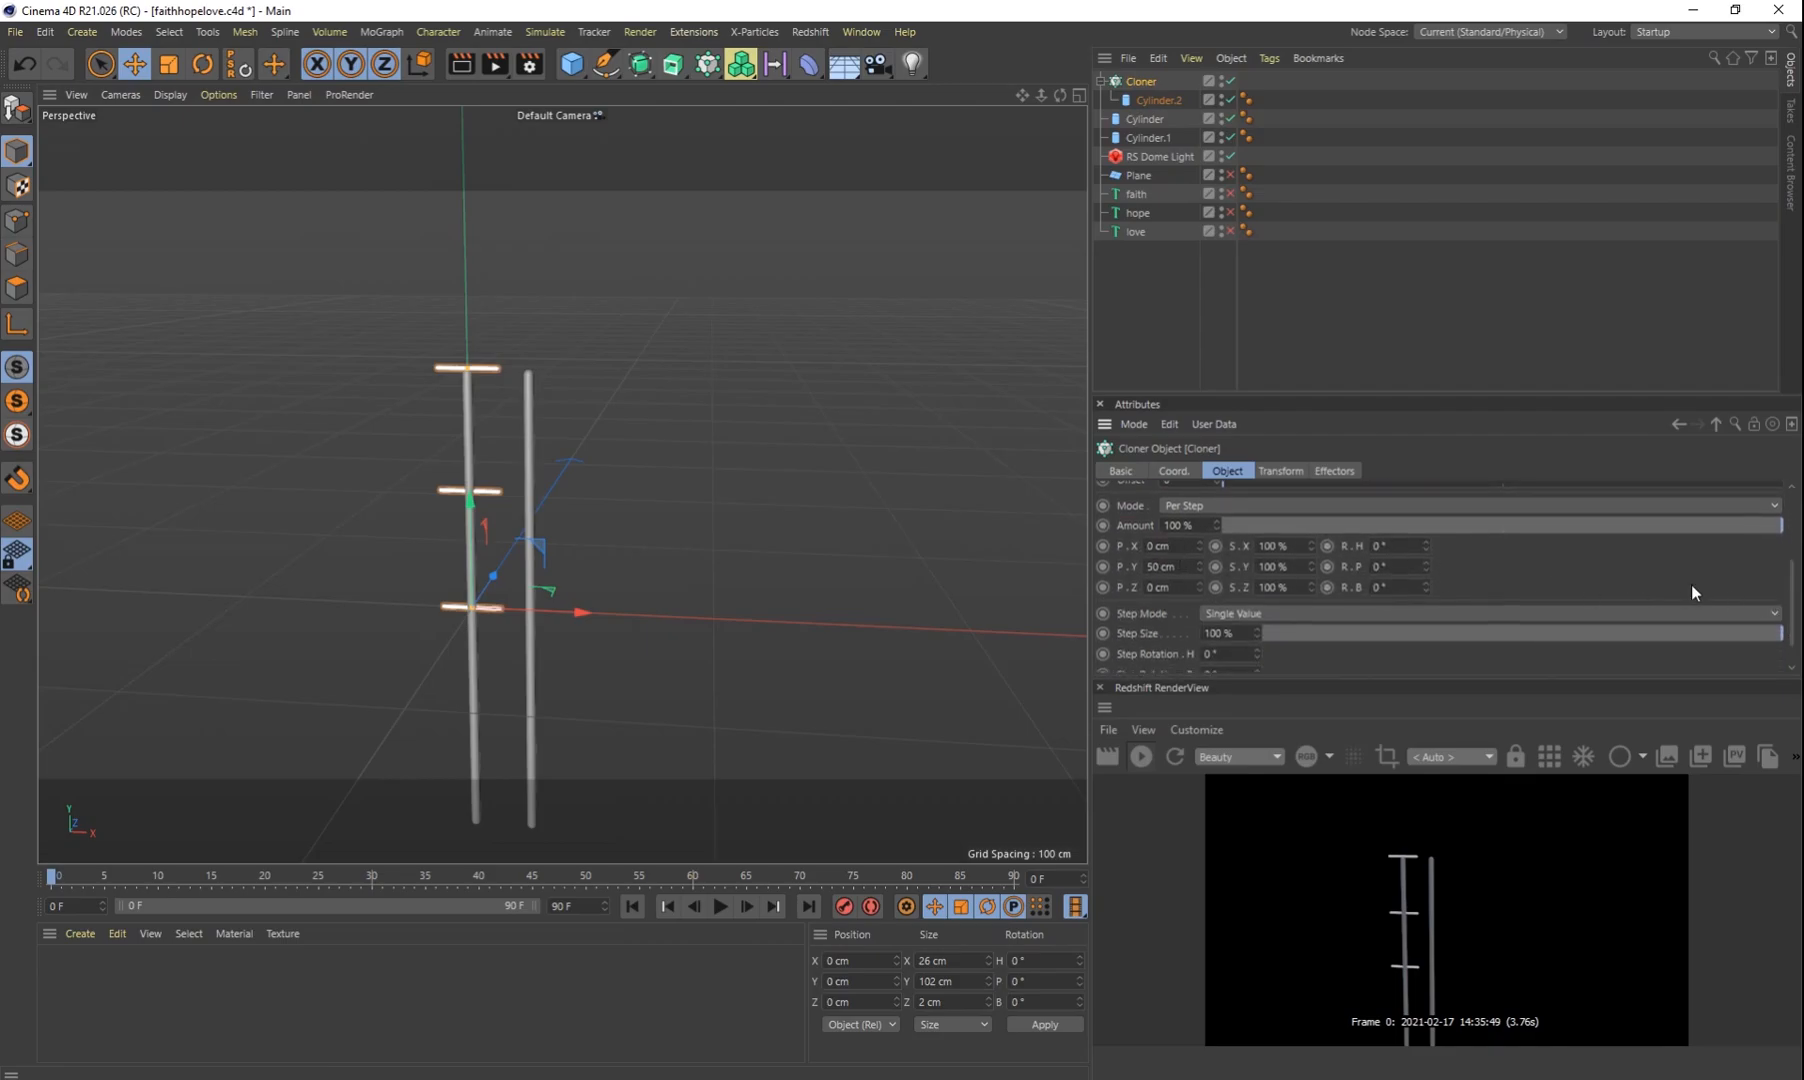
scroll(1740, 580, "up", 2)
left_click(1215, 568)
left_click(1215, 568)
left_click(1215, 568)
left_click(1215, 568)
left_click(1215, 568)
left_click(1217, 566)
left_click(1217, 566)
left_click(1217, 566)
left_click(1217, 566)
Step: Set the cloner's vertical offset per step to 14 cm and lower the cloner to about Y -73 cm
scroll(1793, 547, "down", 2)
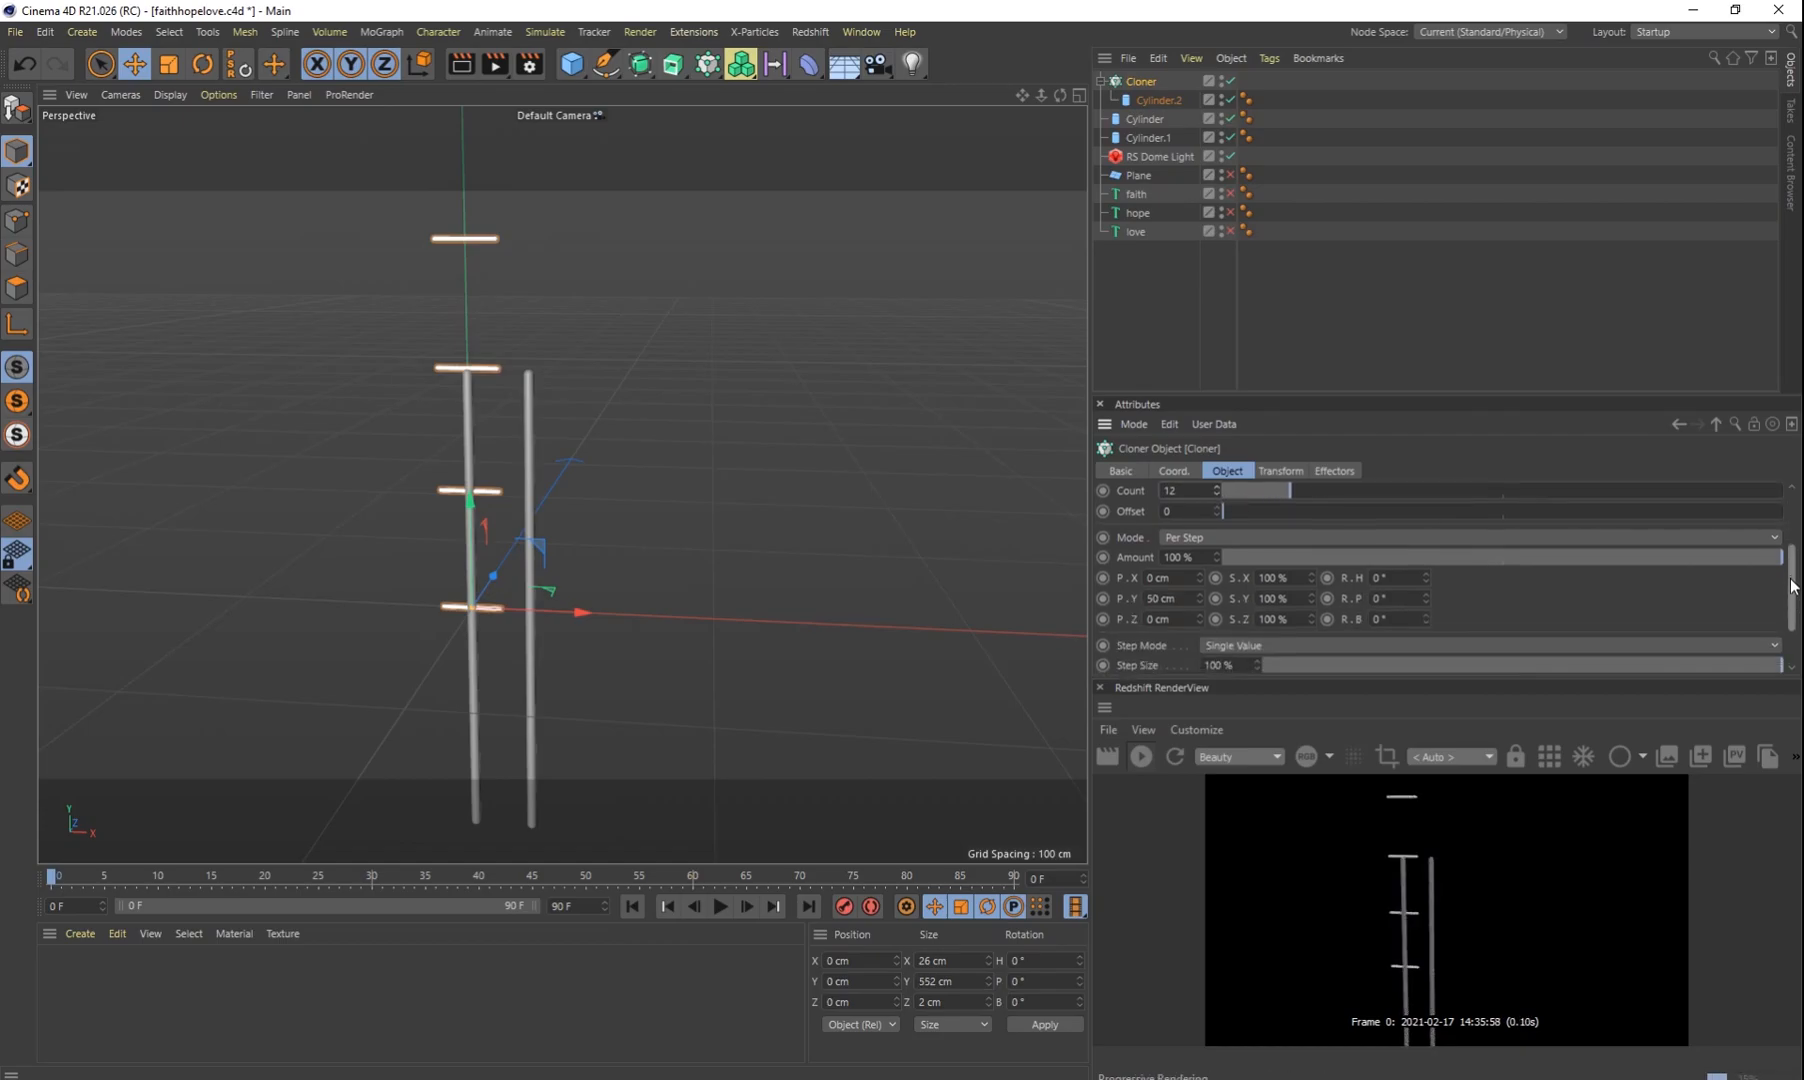
left_click_drag(1198, 584, 1197, 586)
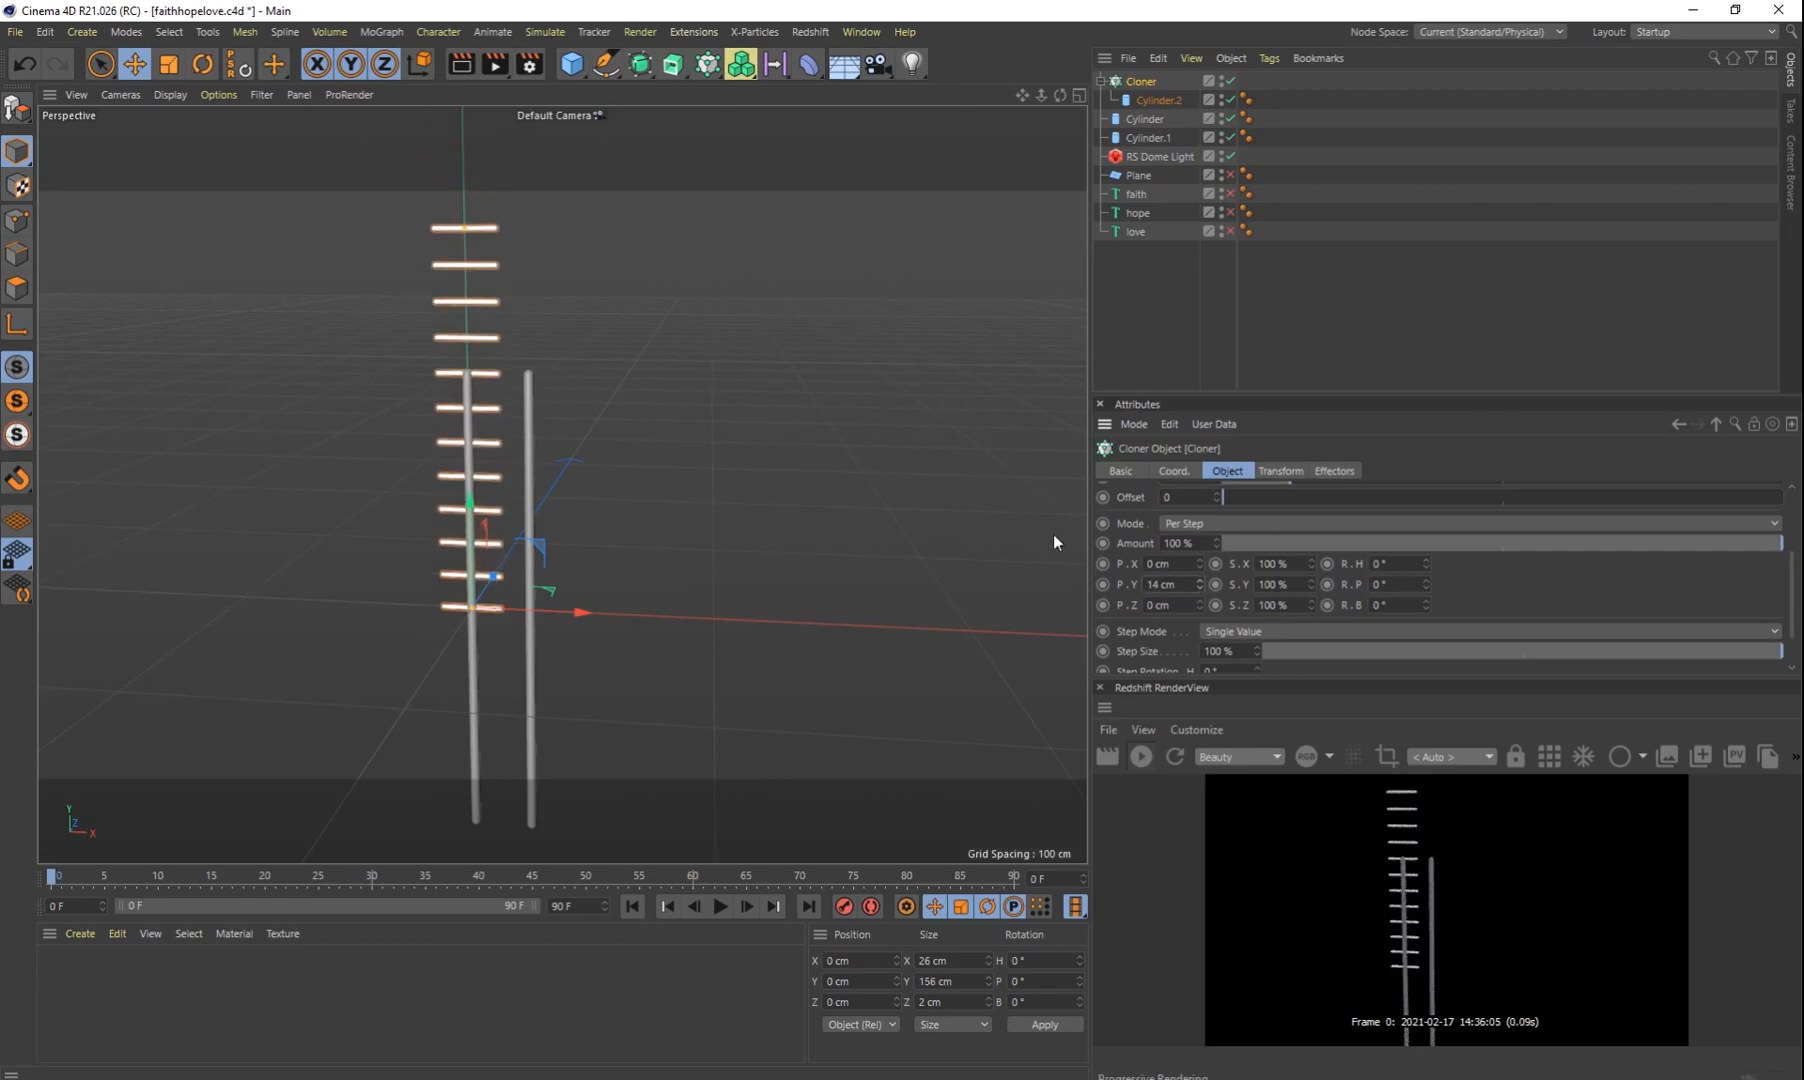
left_click_drag(472, 505, 490, 672)
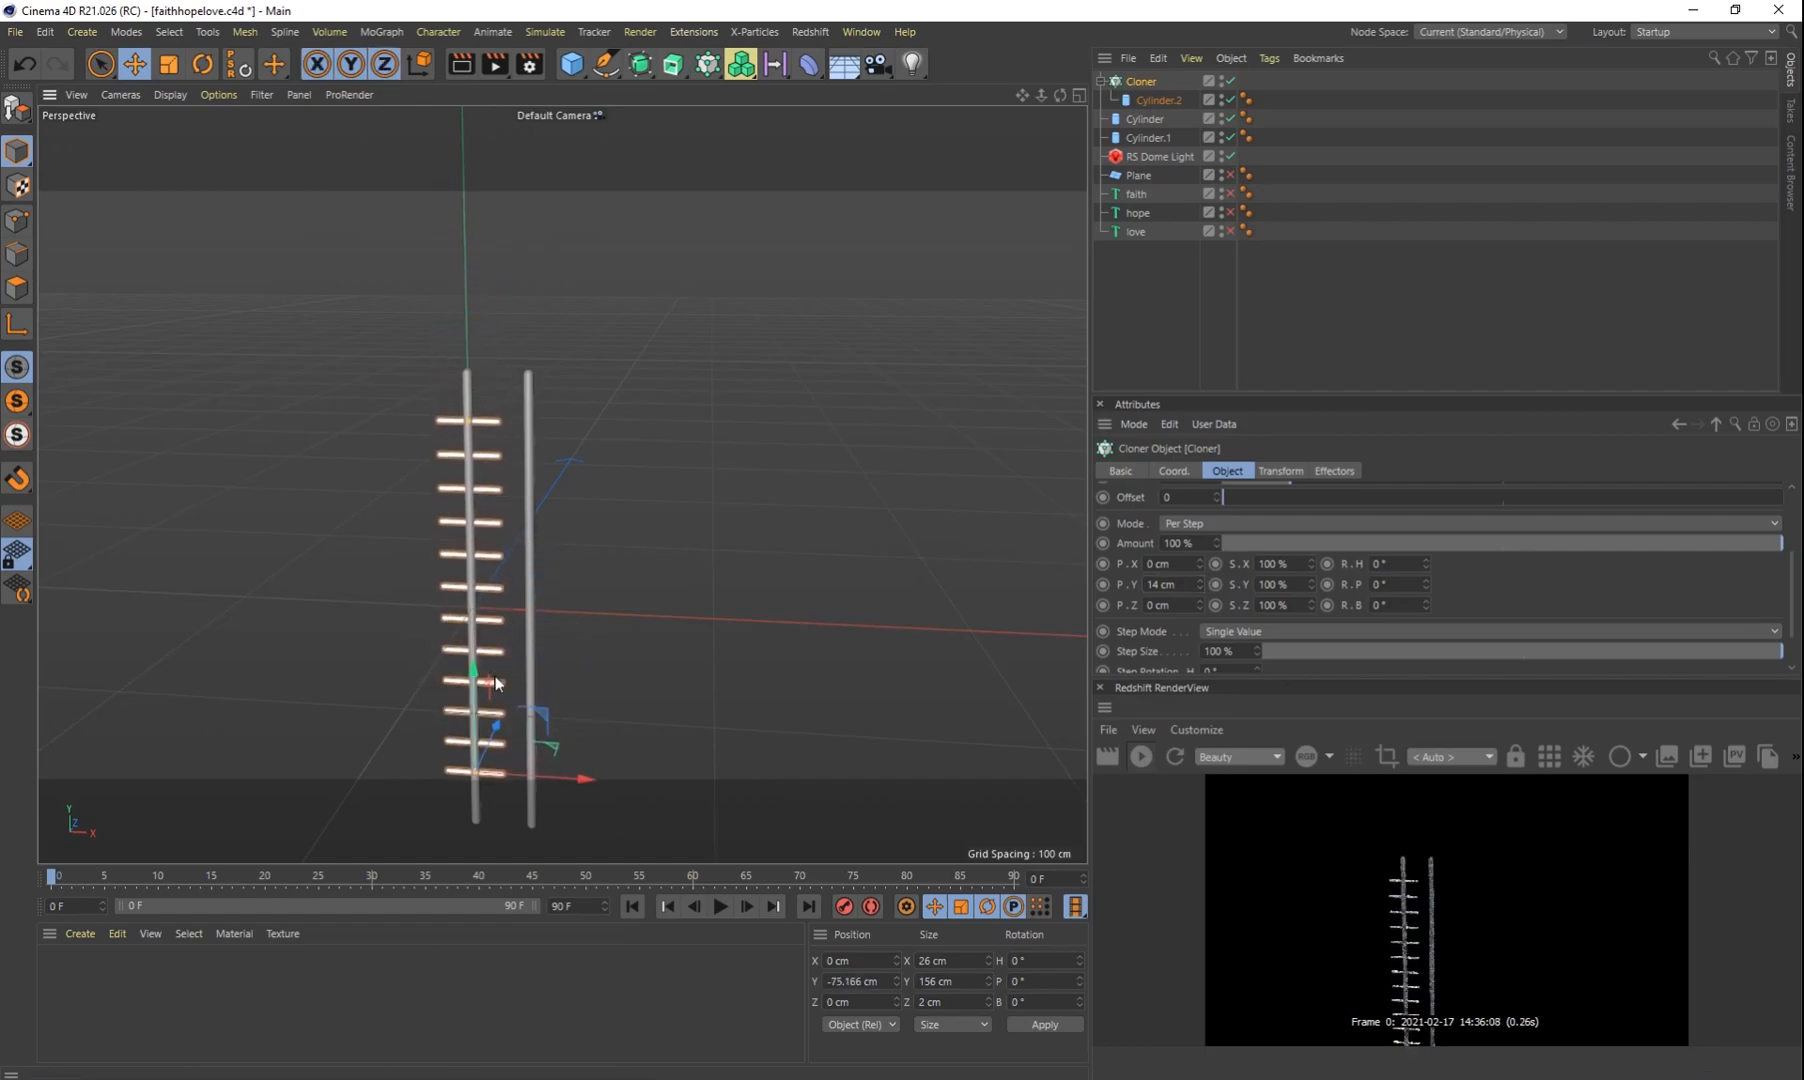
Step: Move the rung cloner sideways to about X 11.7 cm so the rungs sit centred between the two rails
left_click_drag(588, 778, 613, 779)
scroll(481, 507, "up", 6)
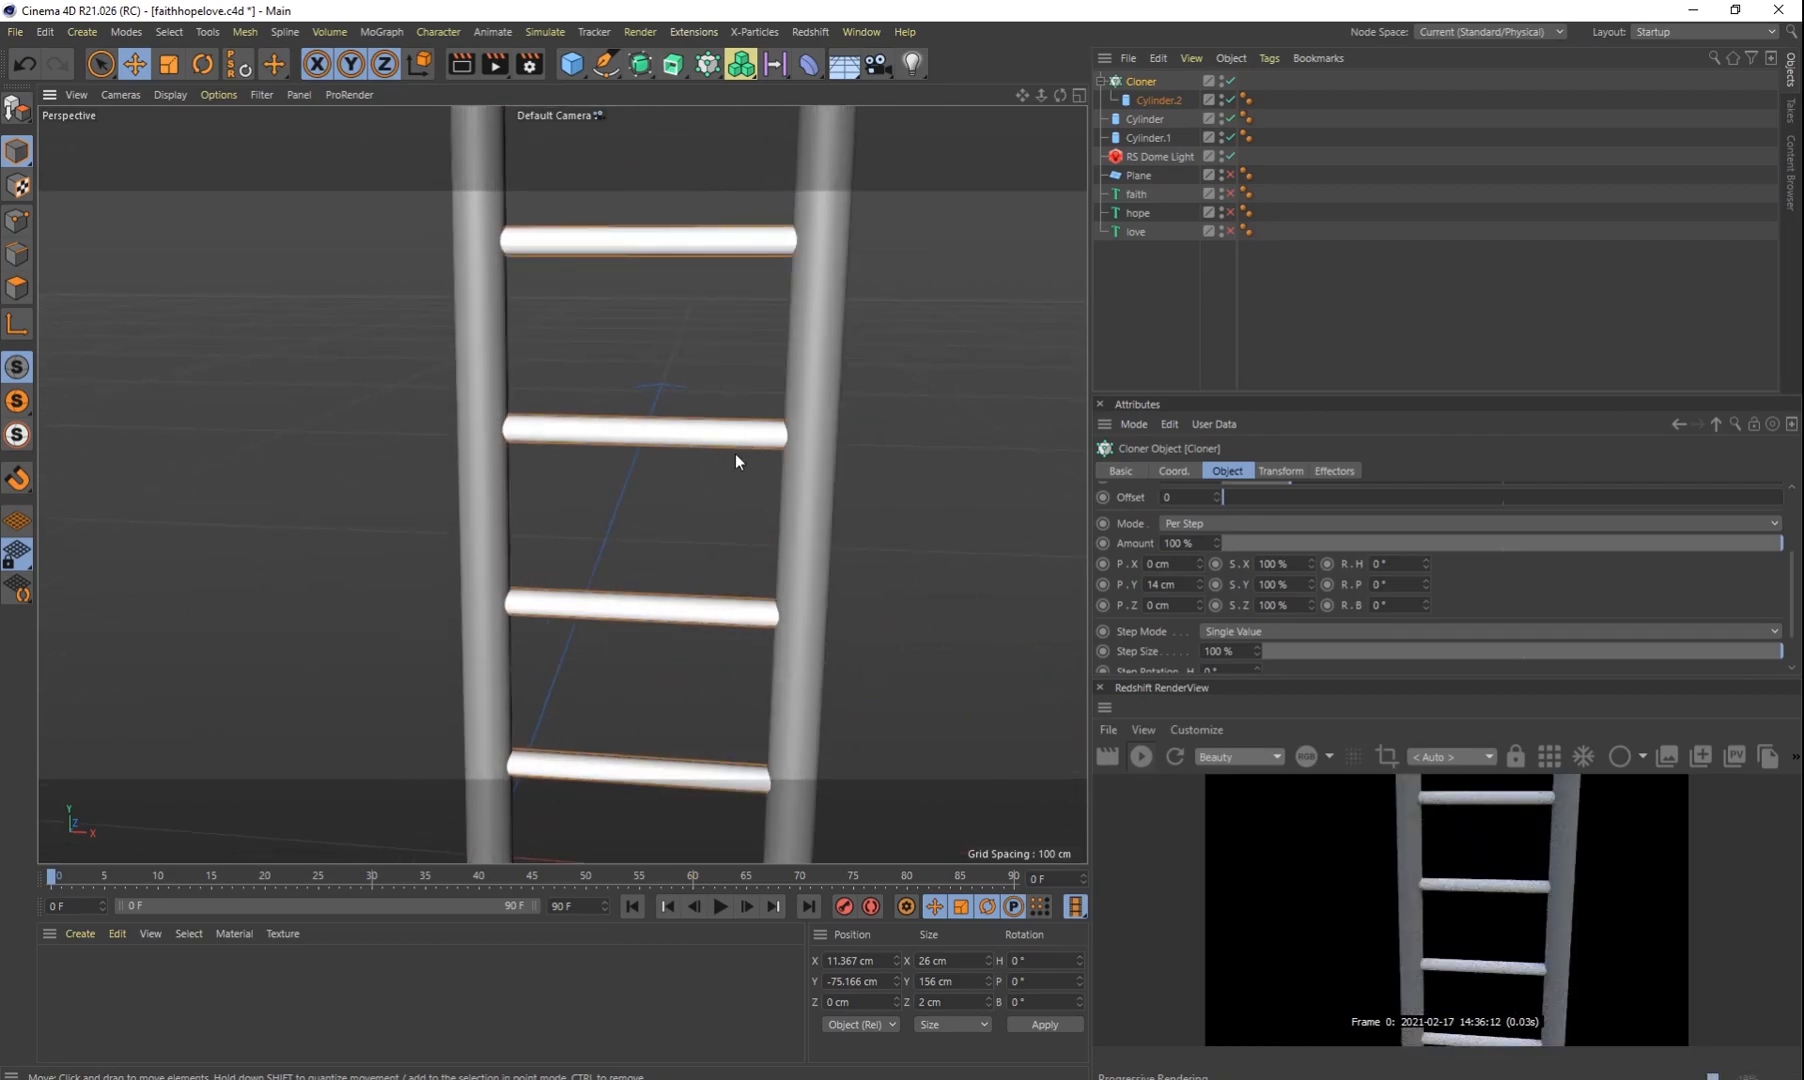
scroll(736, 452, "down", 5)
middle_click_drag(746, 486, 526, 311, "alt")
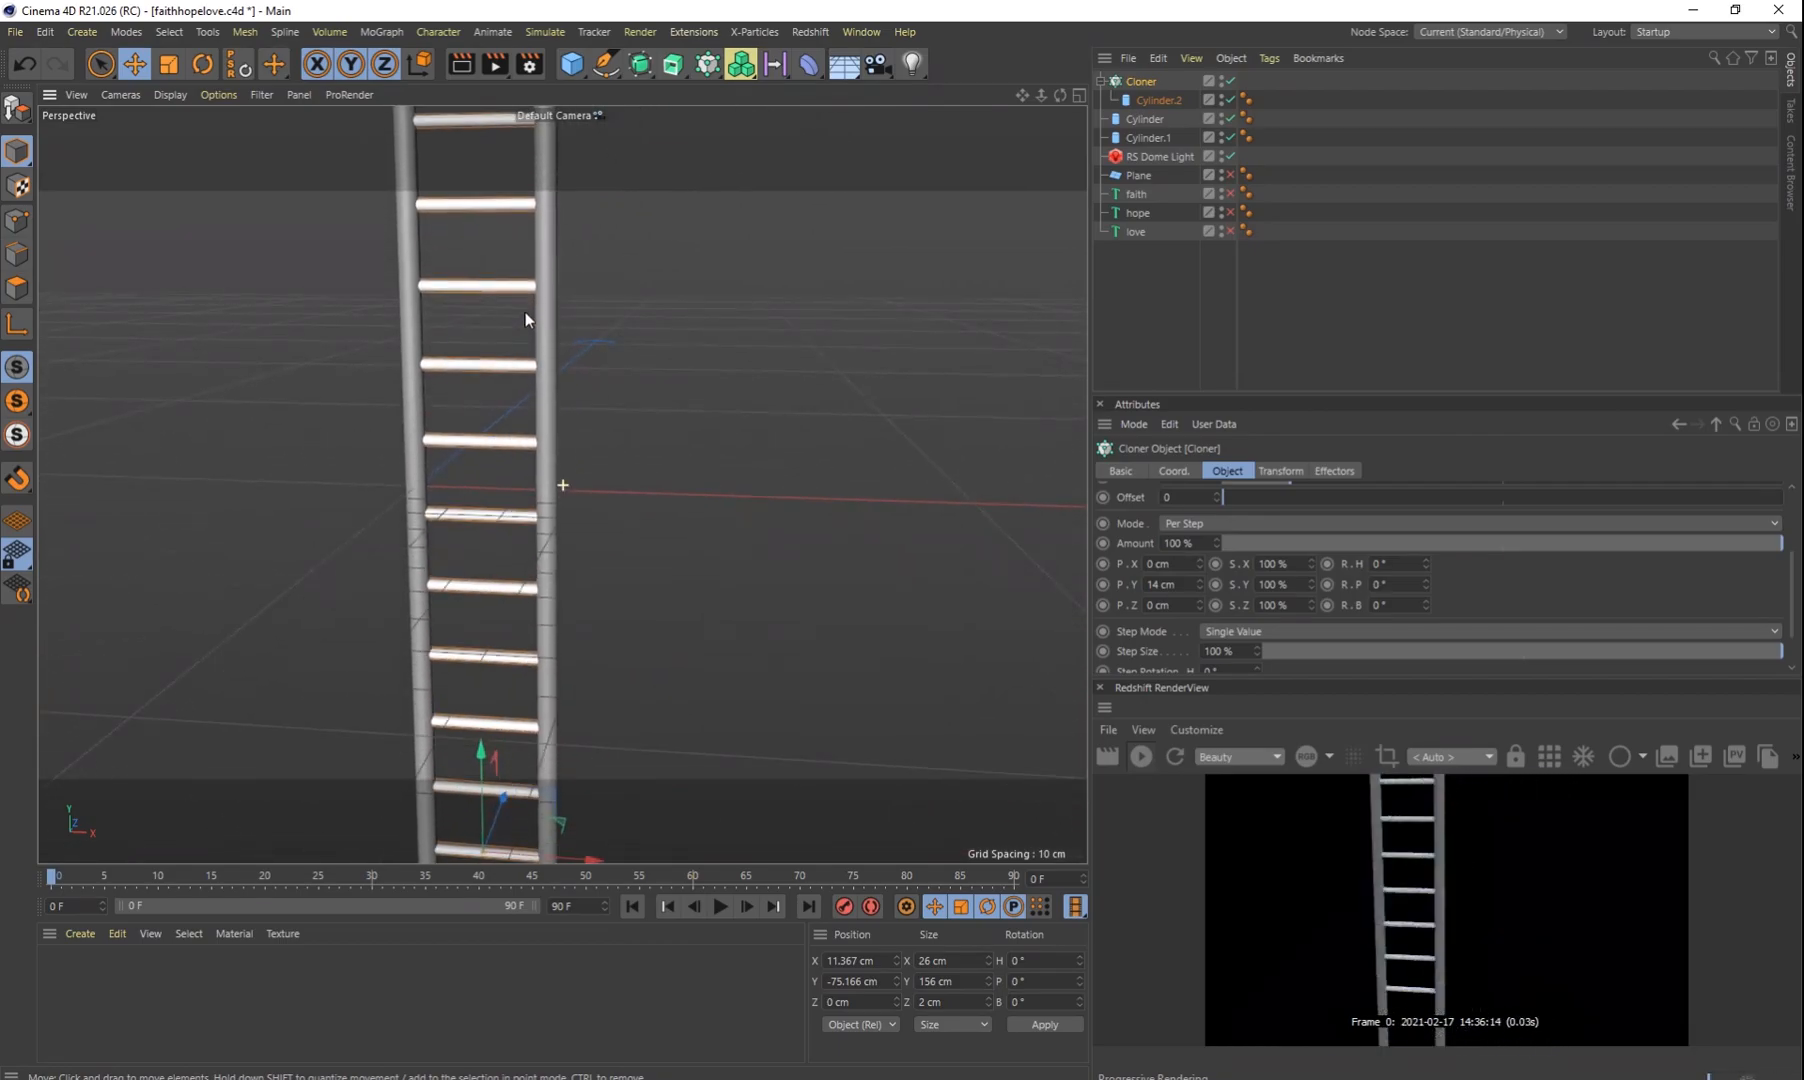
left_click_drag(591, 853, 593, 848)
scroll(576, 643, "down", 5)
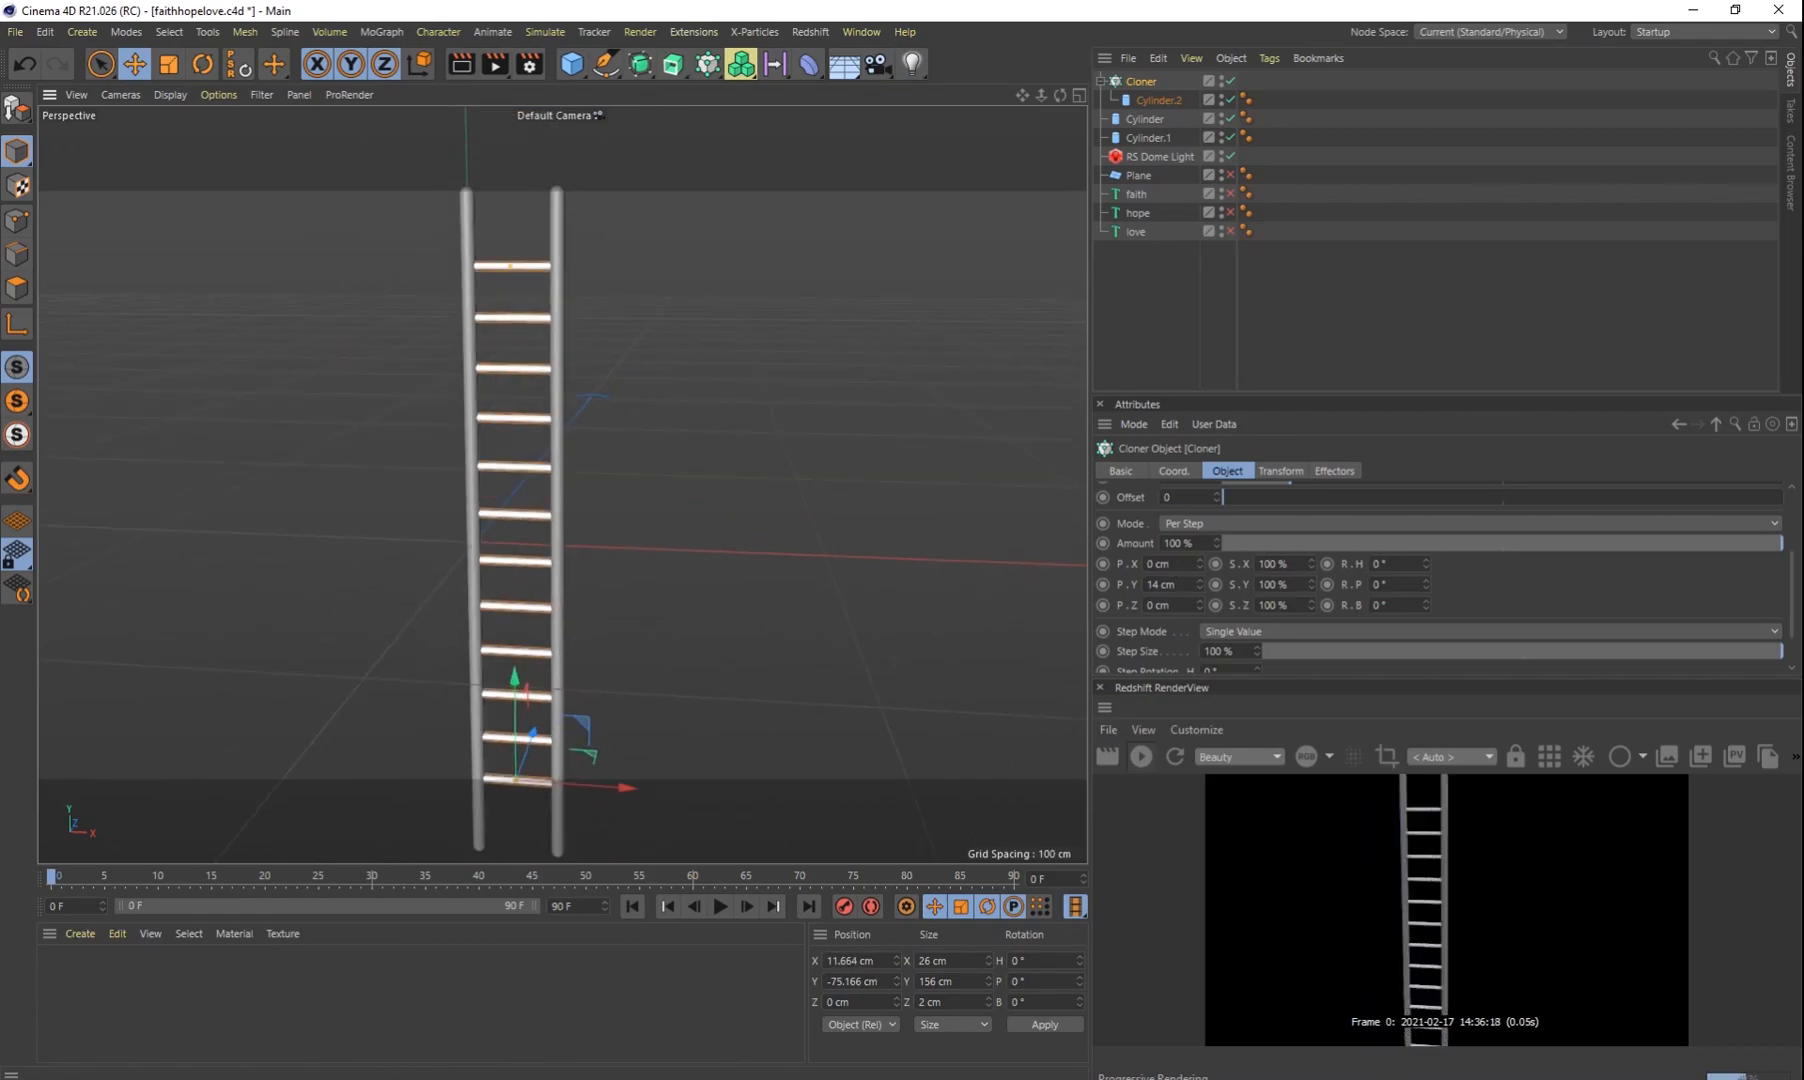
Step: Set the rung cloner's count to 13 and lower the cloner to about Y -85 cm
left_click_drag(1790, 604, 1792, 550)
left_click(1216, 577)
left_click(1216, 577)
left_click_drag(510, 675, 514, 735)
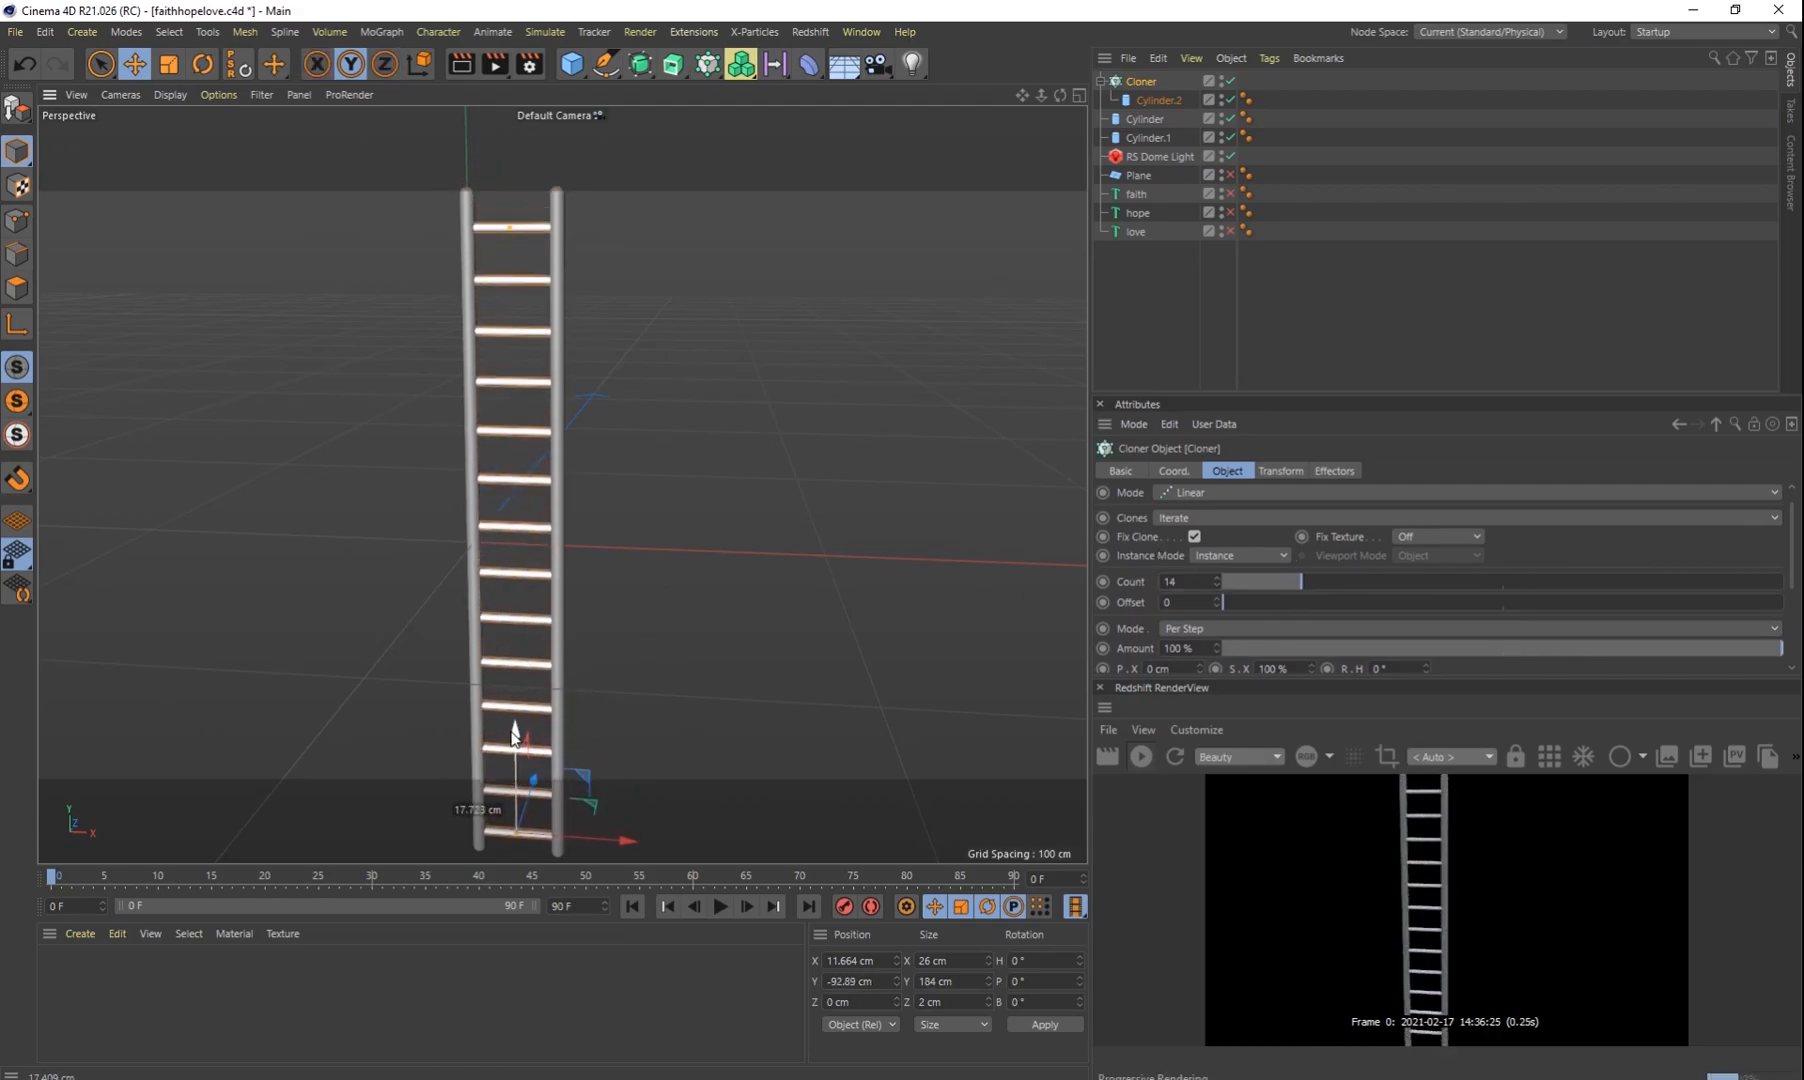
scroll(522, 705, "down", 3)
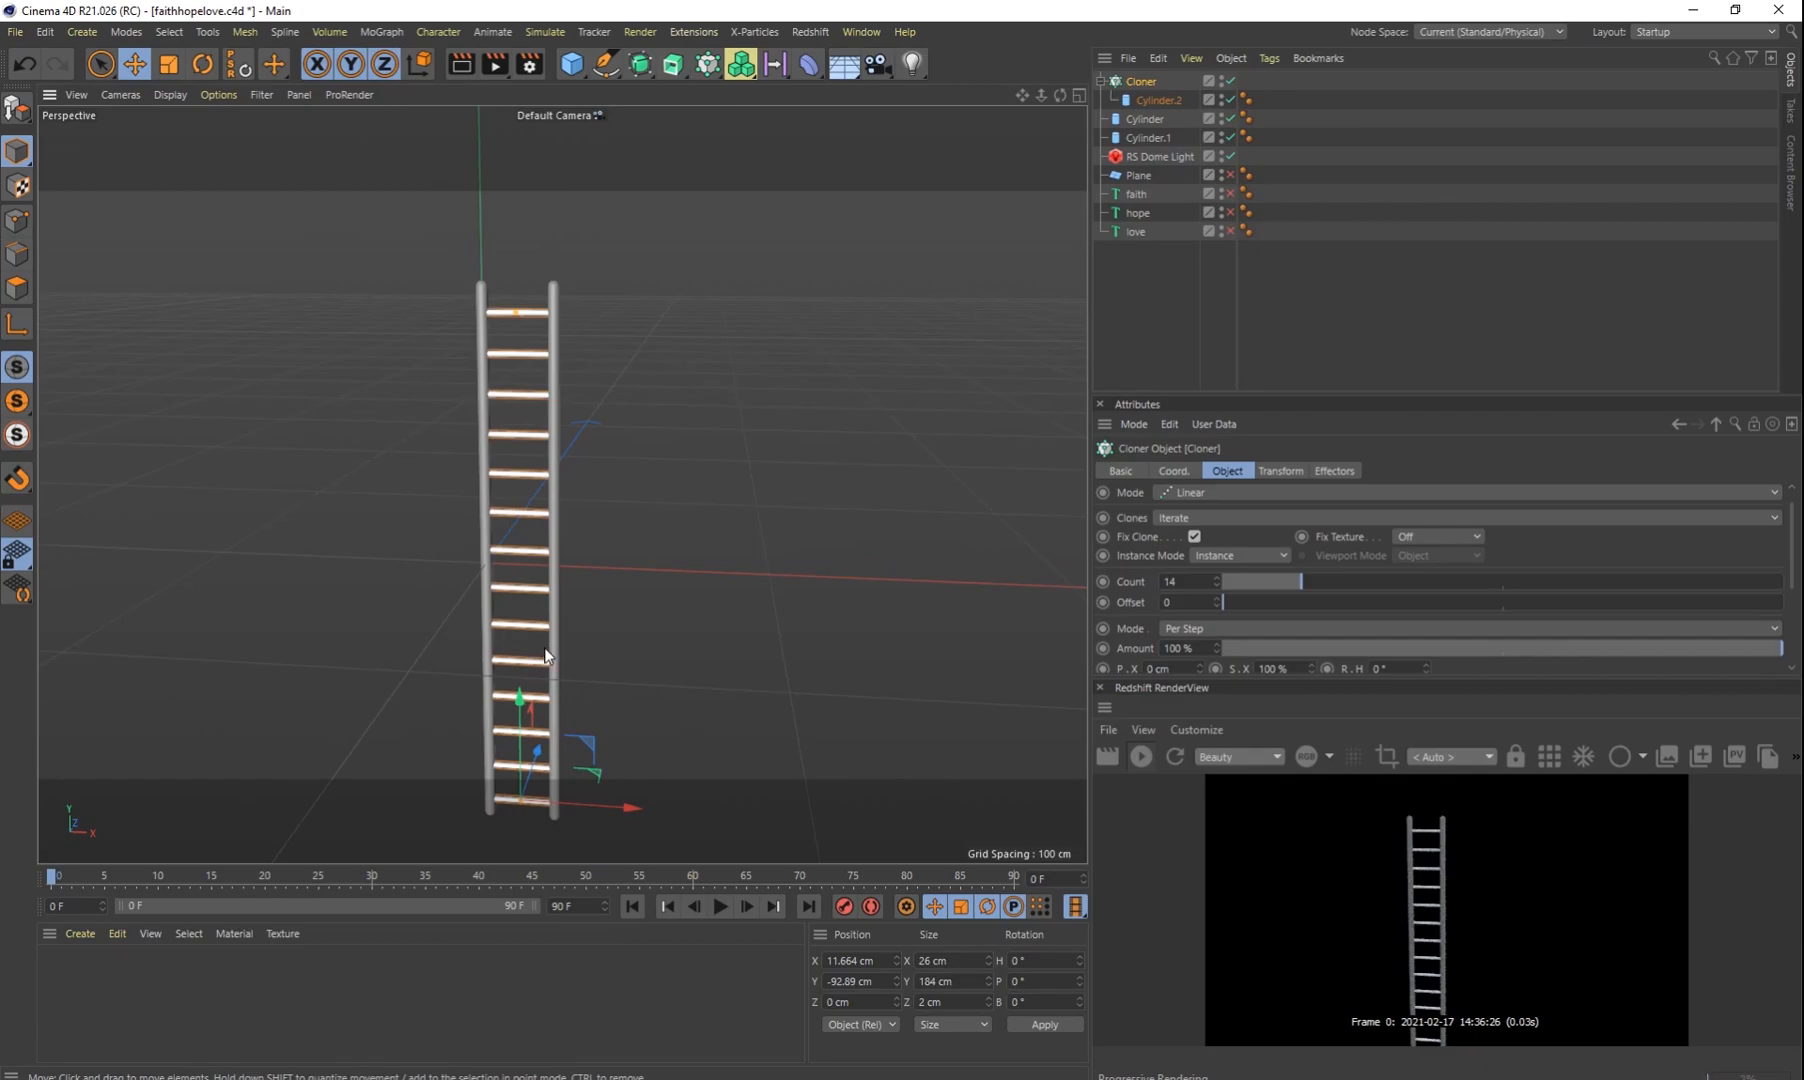
left_click(1217, 586)
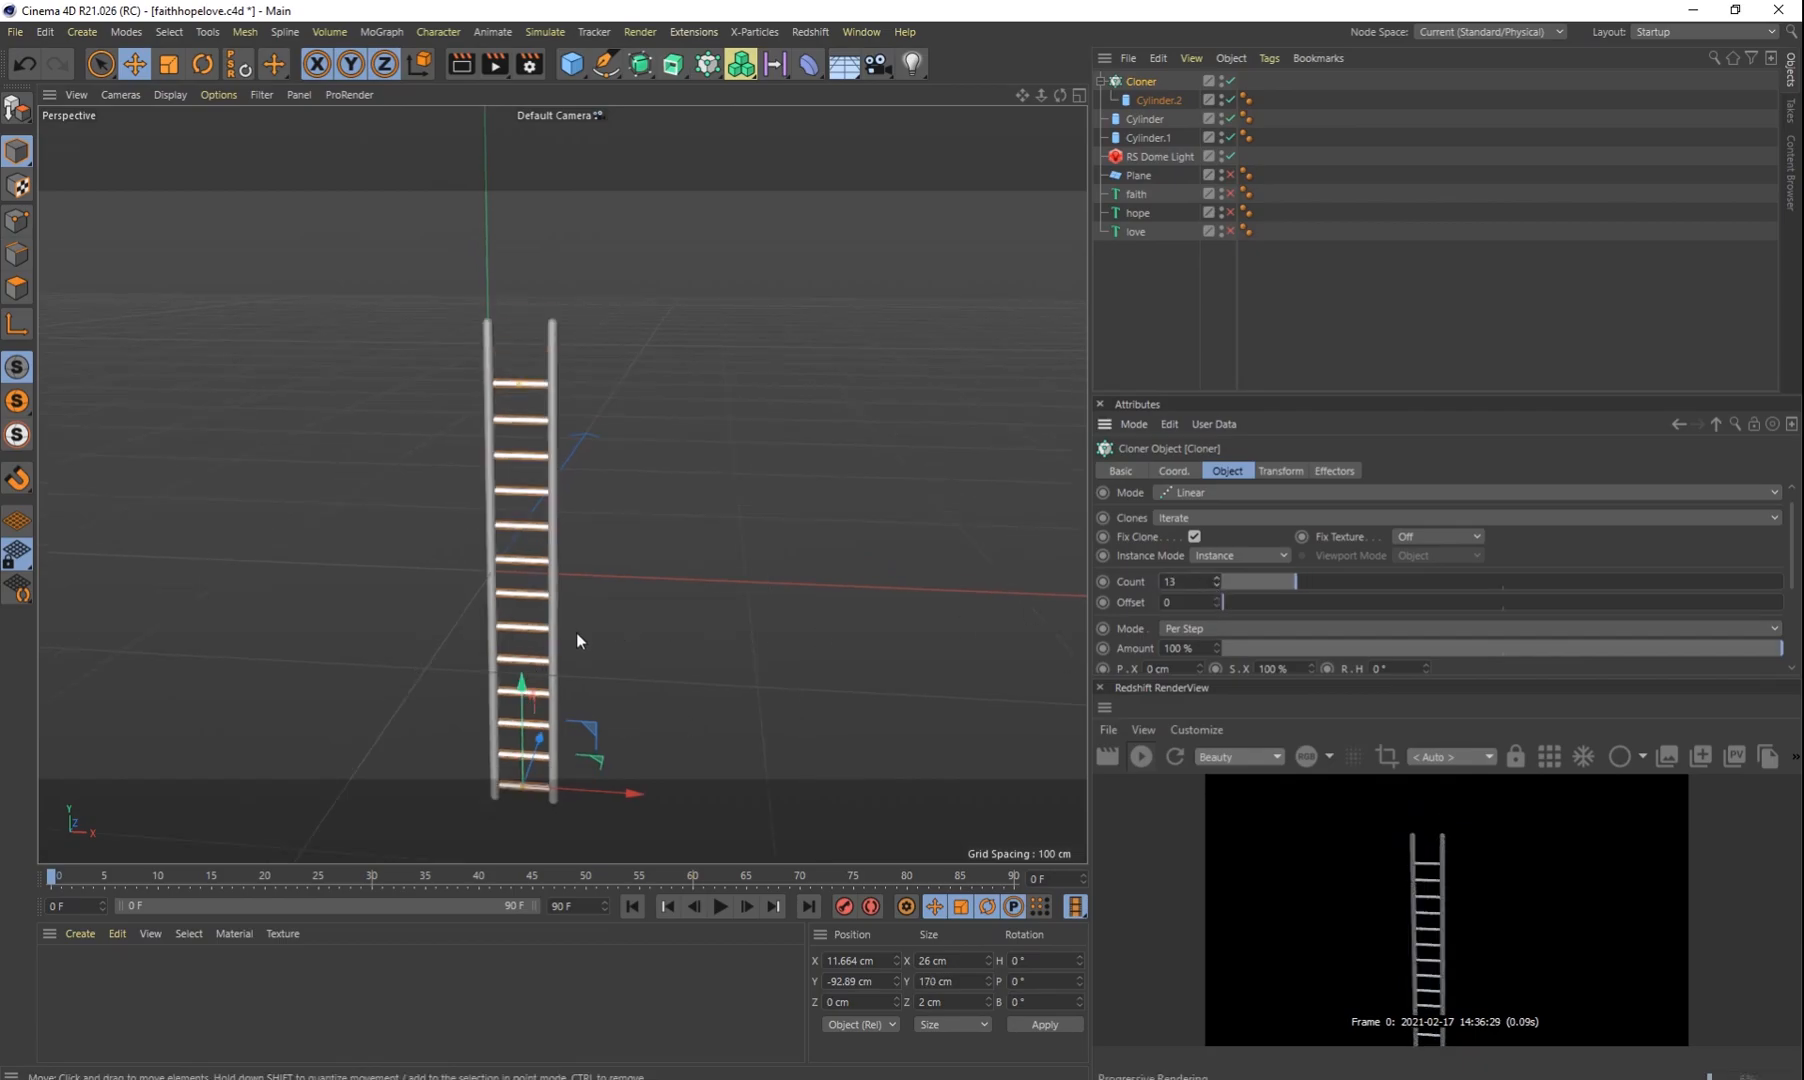
left_click_drag(529, 679, 527, 675)
scroll(573, 617, "up", 1)
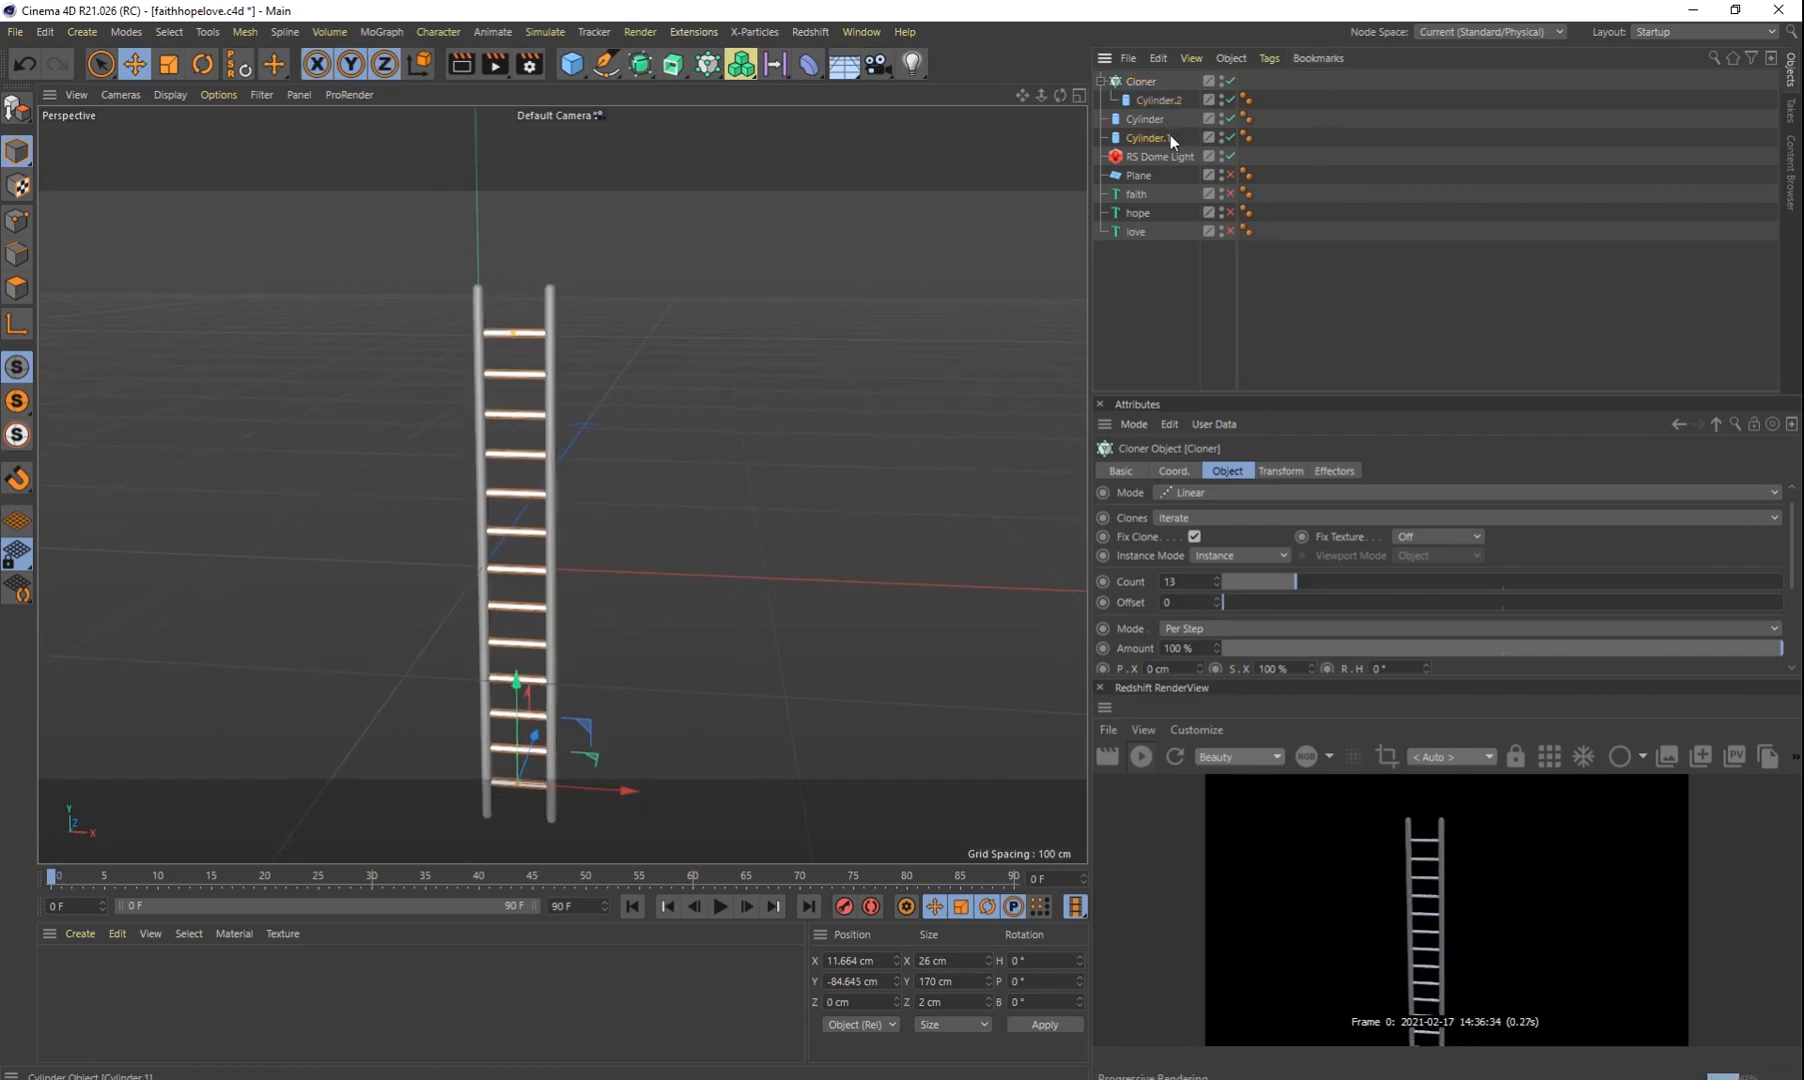
Step: Group the rung cloner and both rail cylinders under a null named ladder
left_click_drag(1167, 100, 1135, 80)
key("ctrl+z")
key("alt+g")
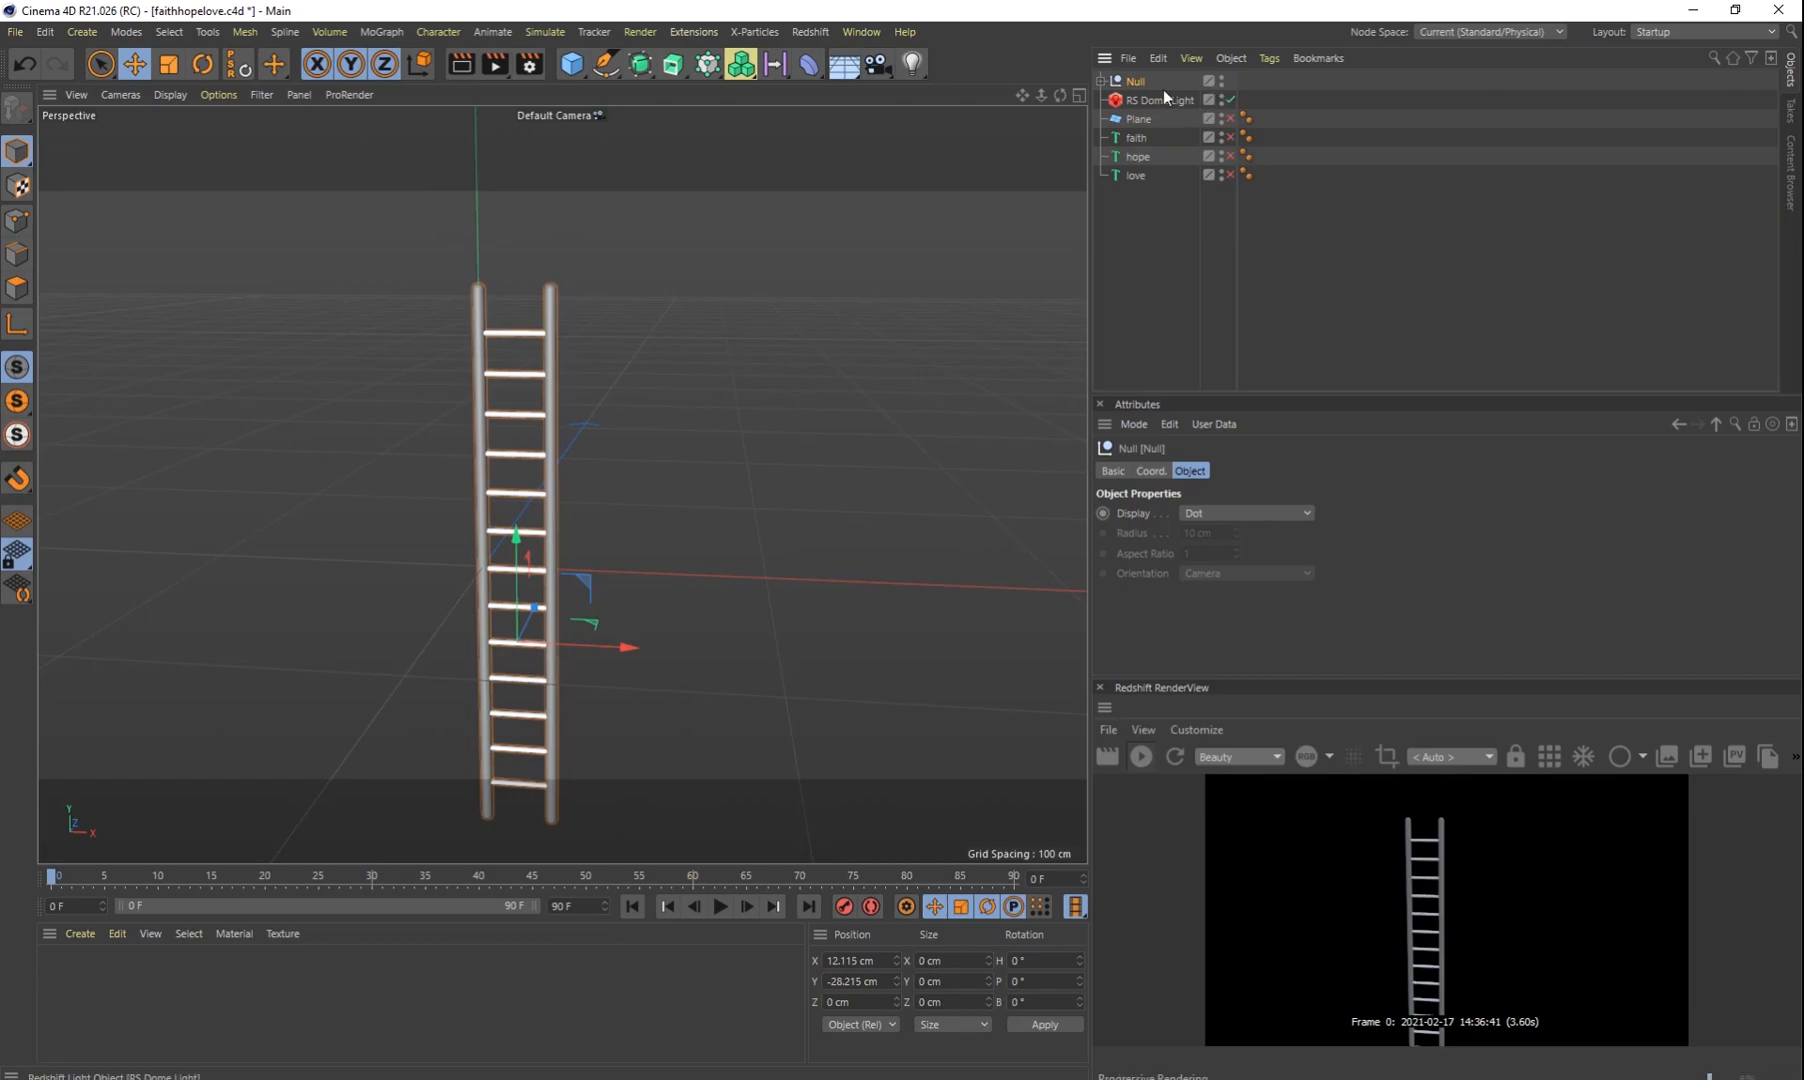
double_click(1139, 80)
type("ladder")
key("Return")
Step: Show the plane and words again and stand the ladder inside the o of love at about X 101, Y 71, Z -54 cm
scroll(753, 395, "down", 5)
left_click_drag(755, 396, 686, 469, "alt")
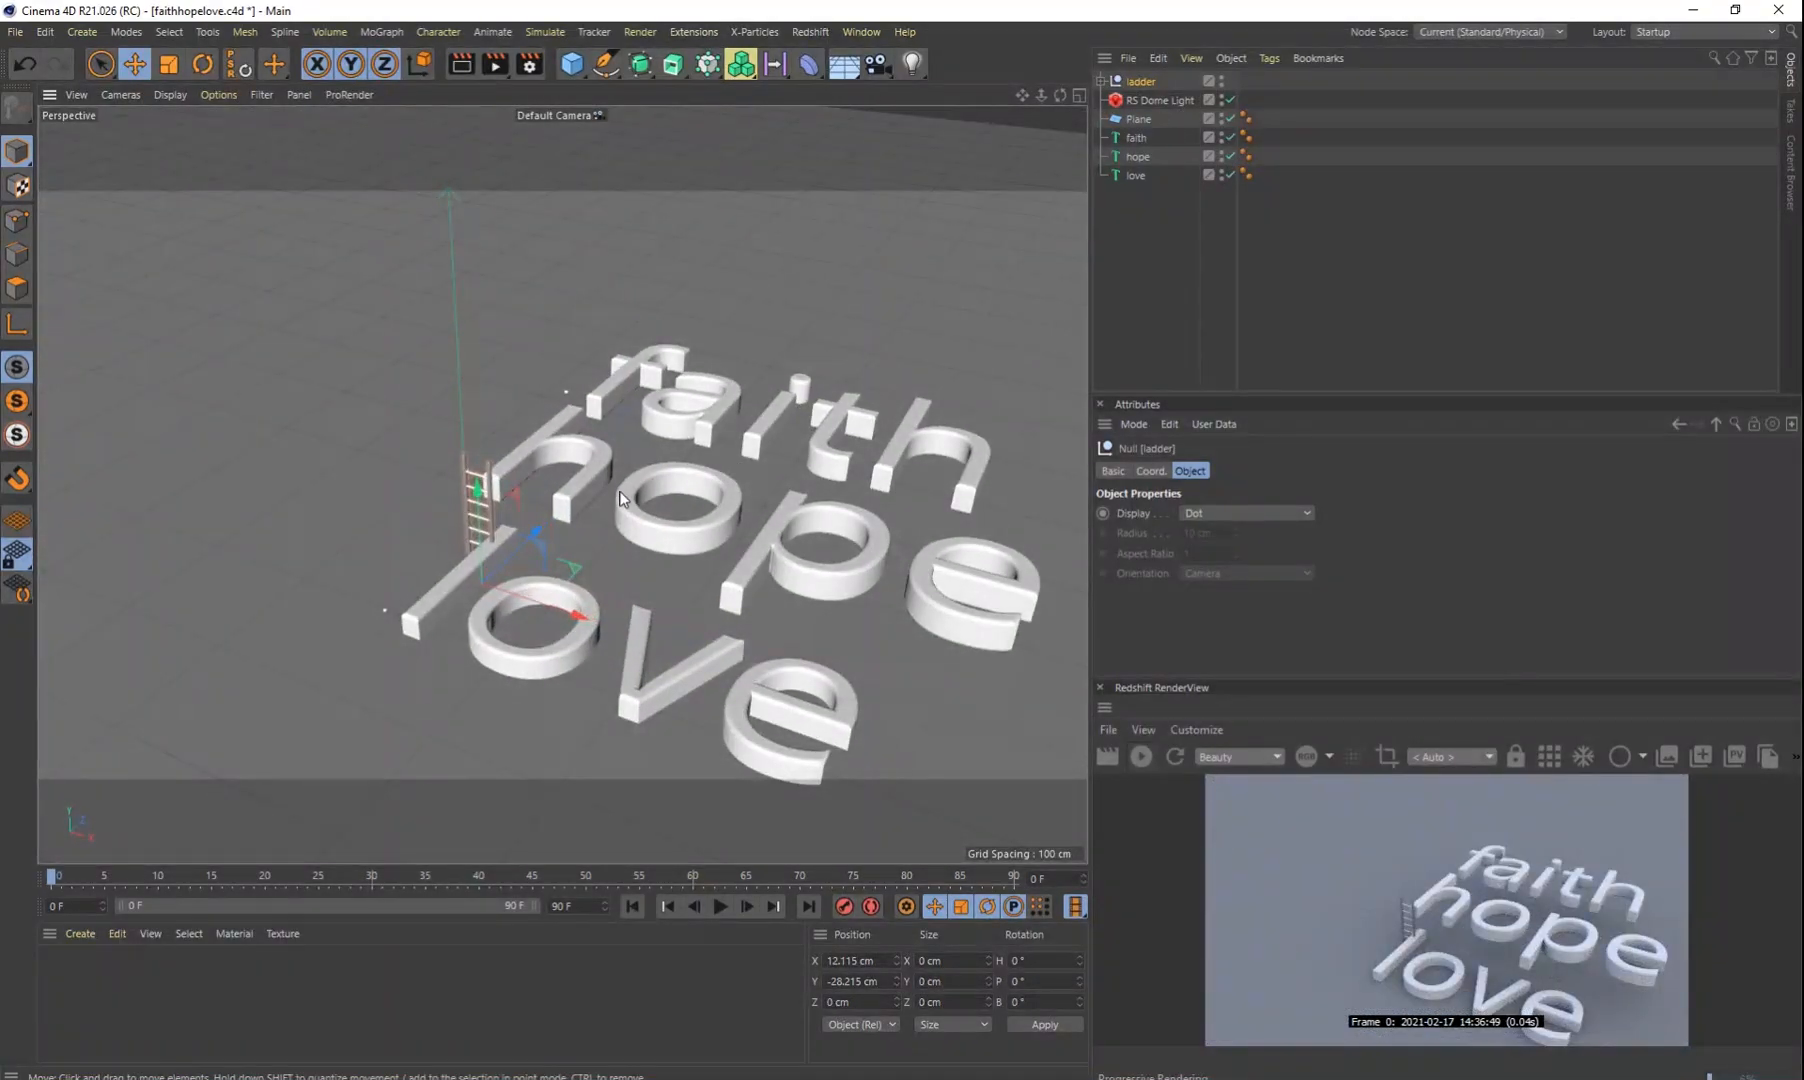
scroll(615, 491, "up", 2)
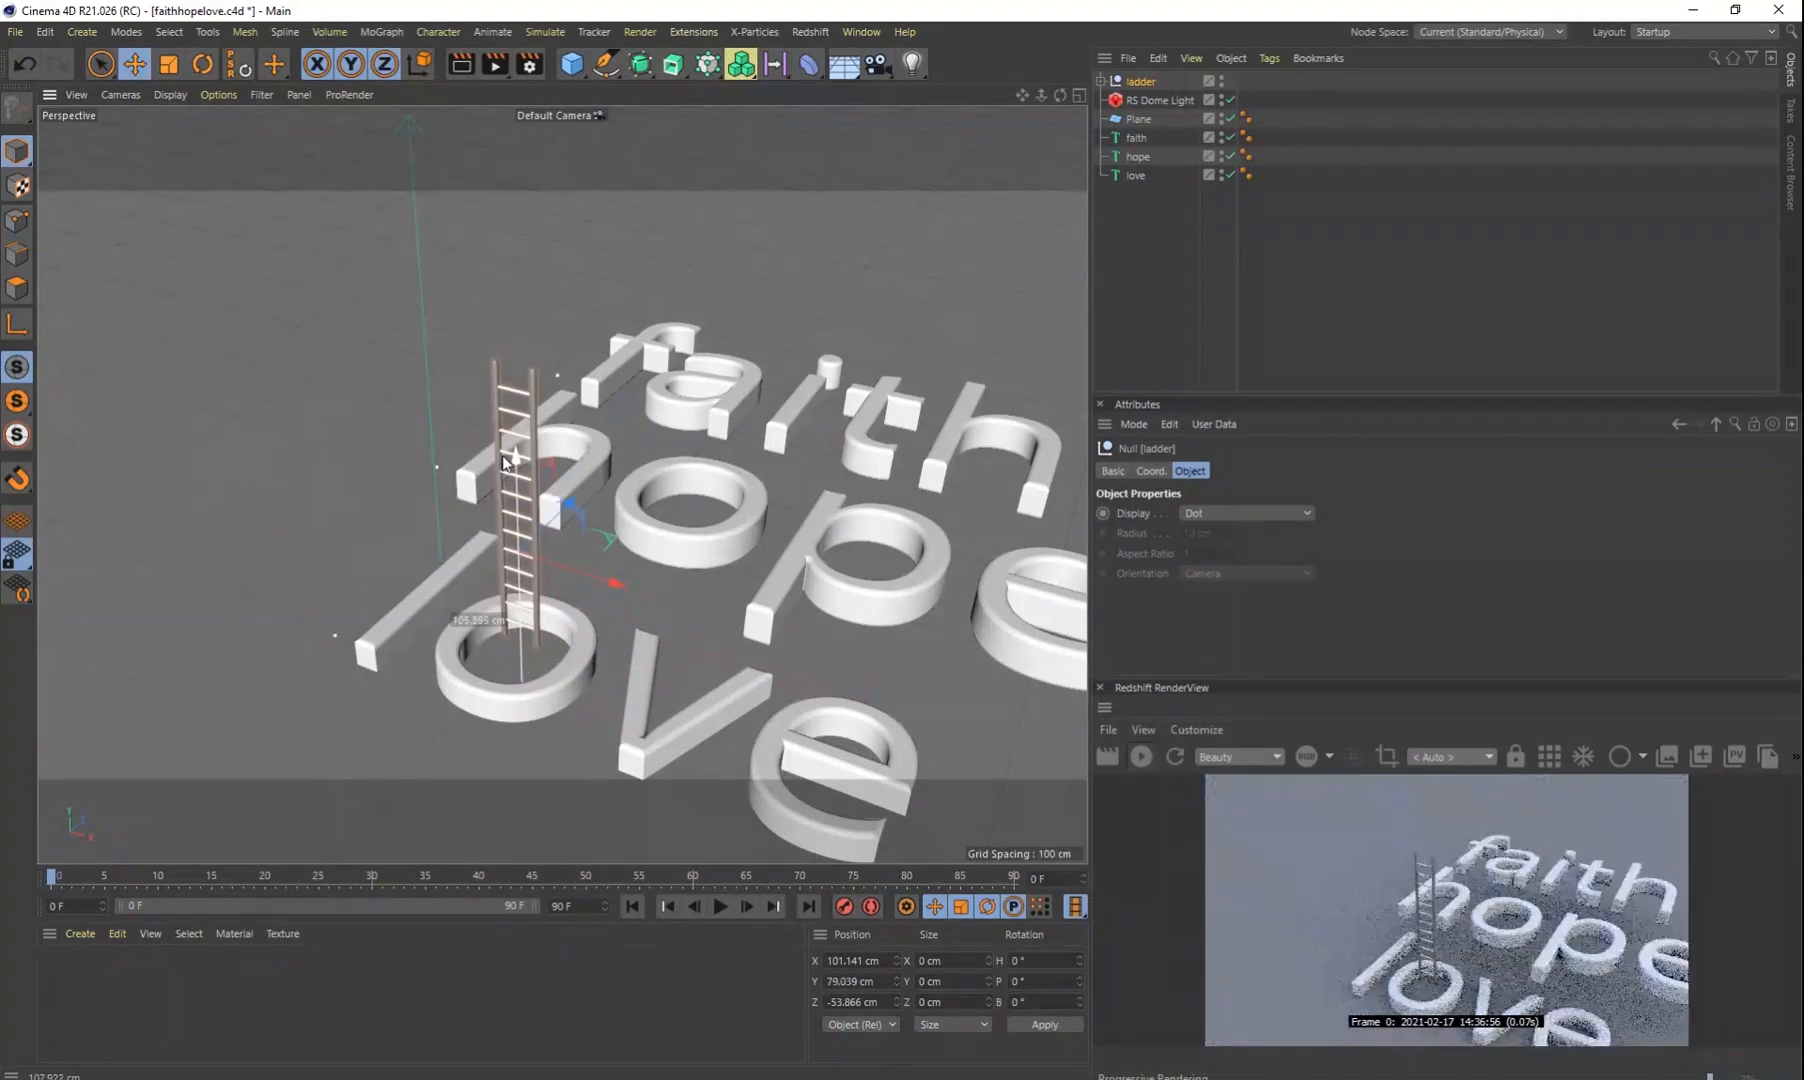
scroll(506, 556, "up", 10)
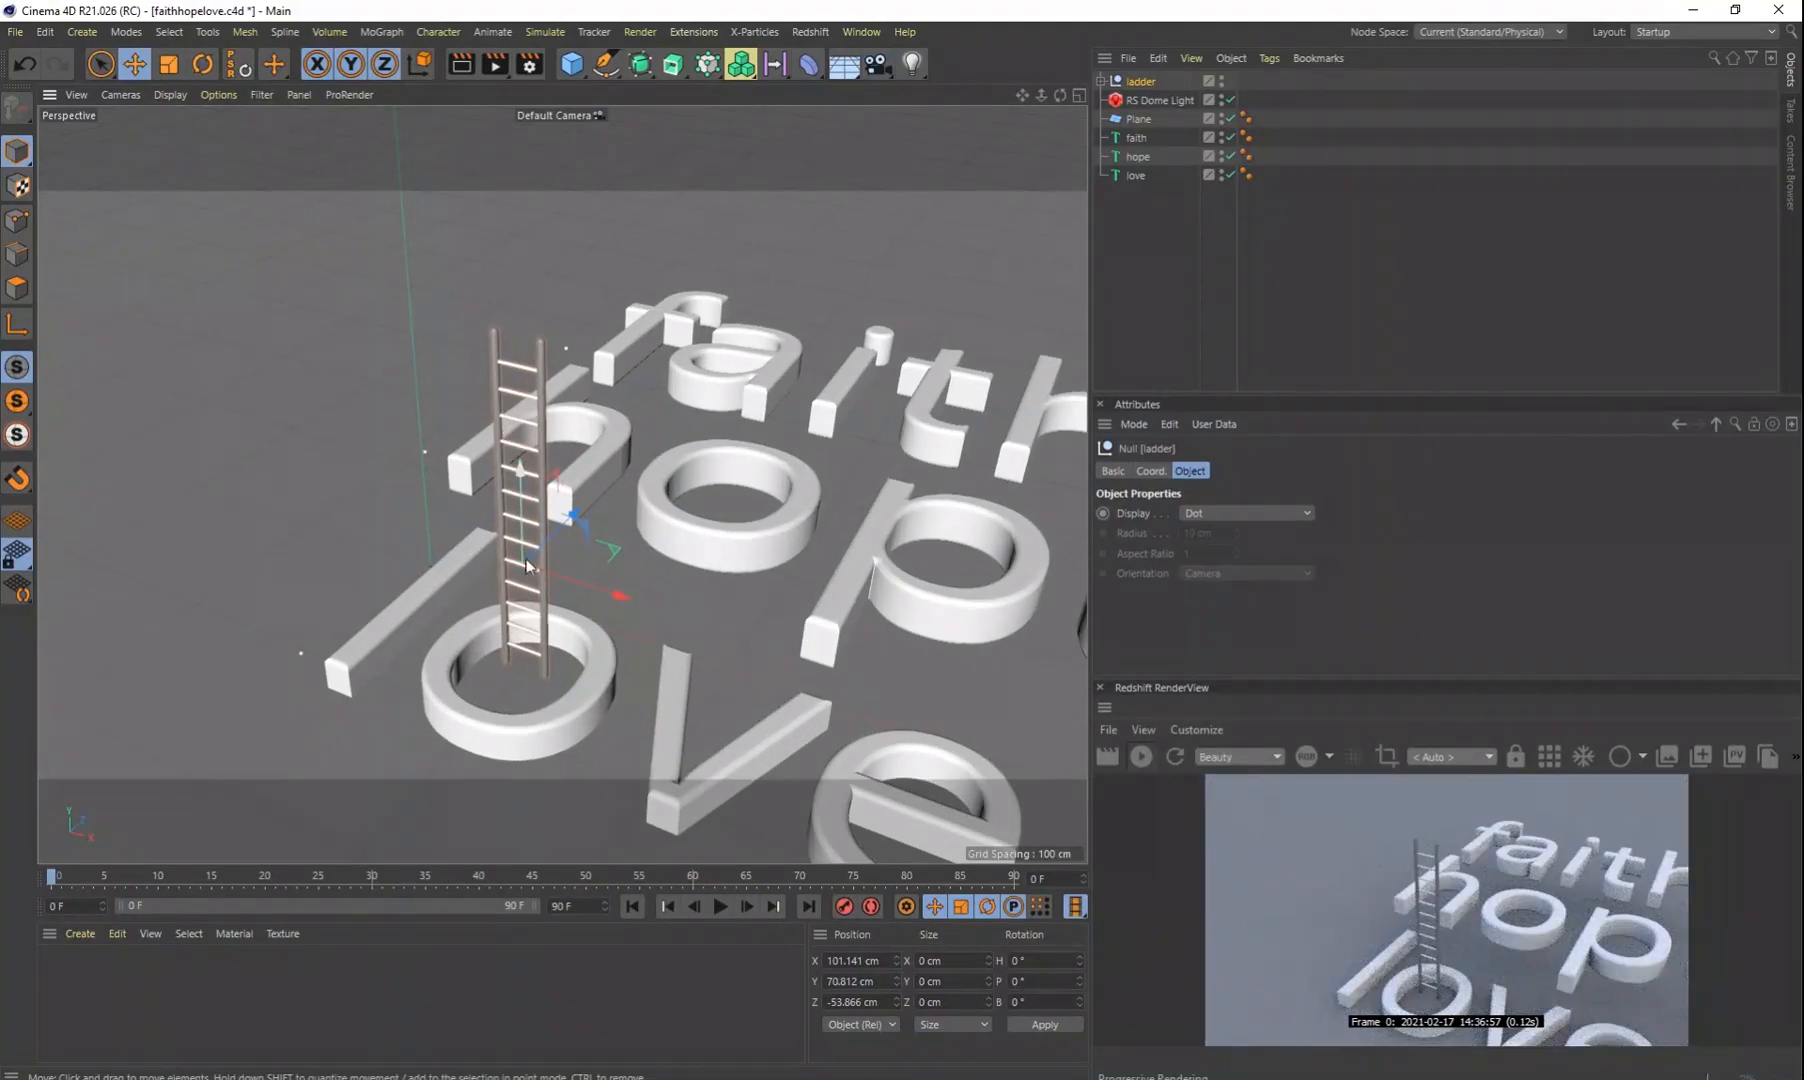
Step: Tilt the ladder to a pitch of about -14.5° and reposition it to about X 110, Y 70, Z -49 cm
left_click_drag(595, 565, 558, 381, "alt")
key("r")
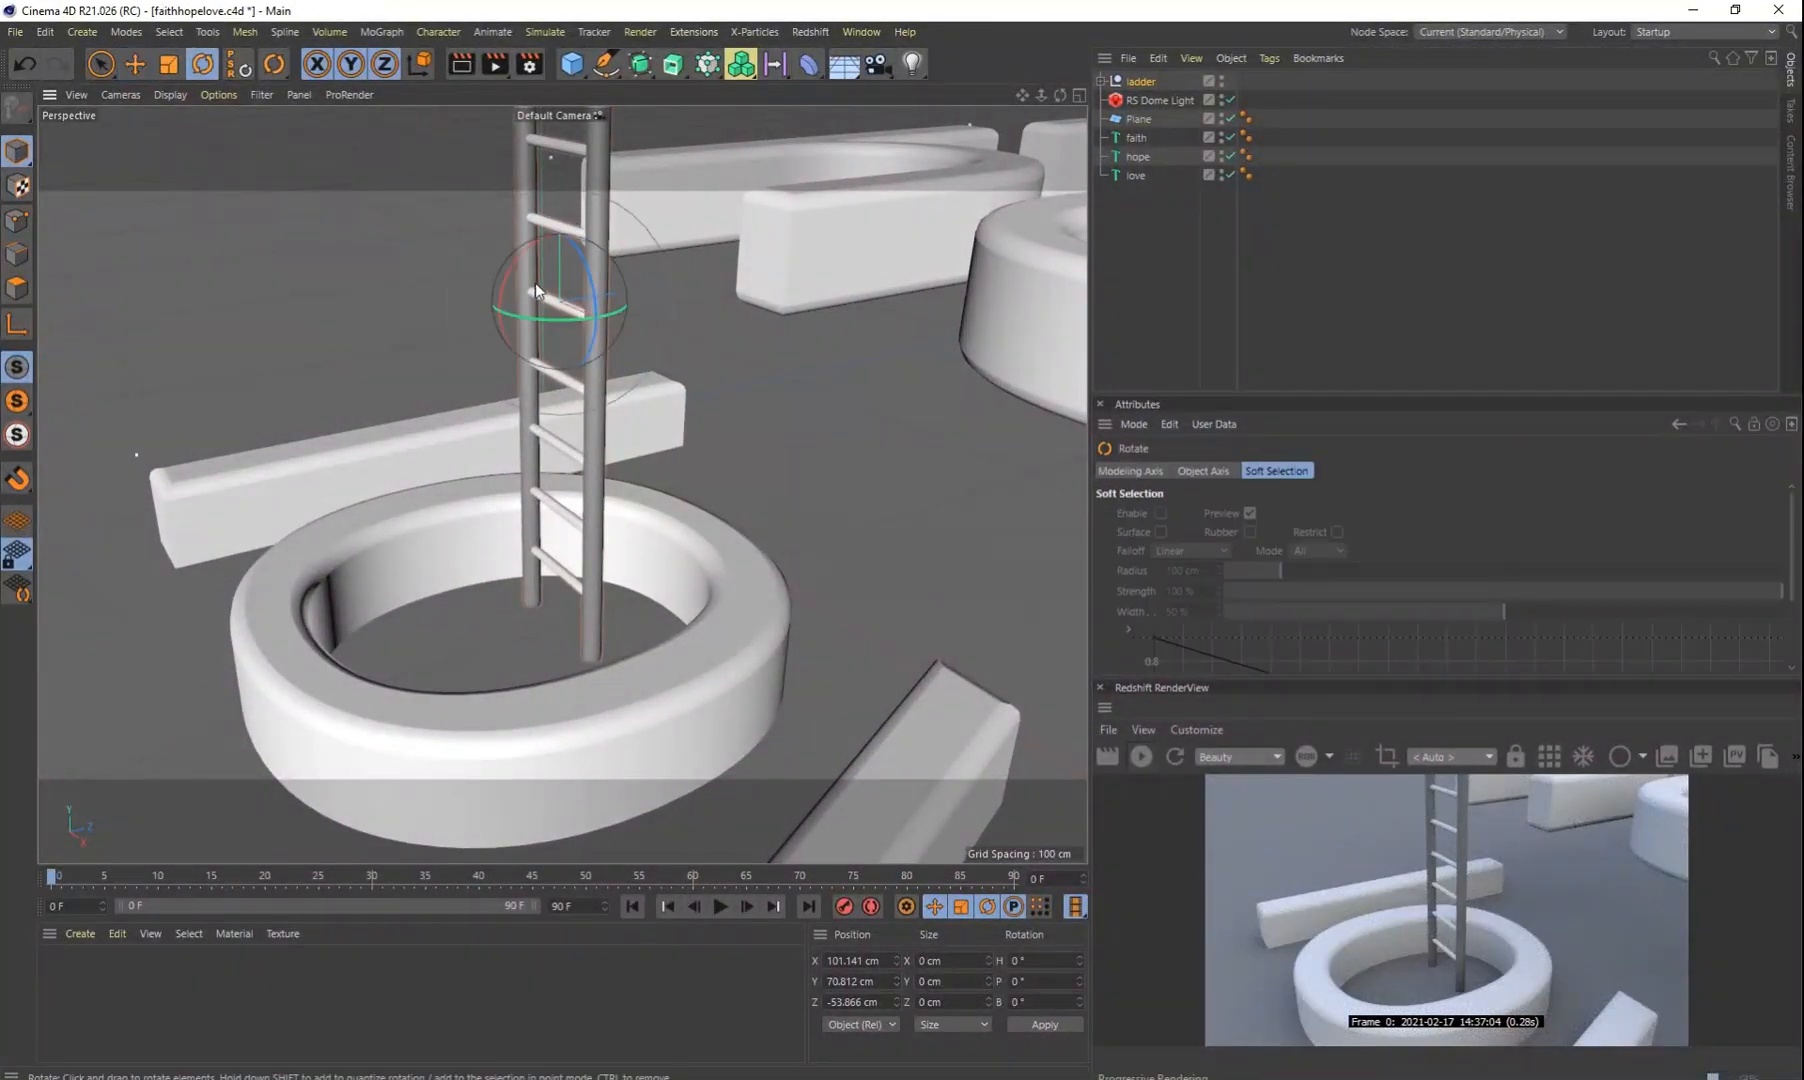
left_click_drag(507, 273, 527, 268)
middle_click_drag(595, 326, 608, 331, "alt")
left_click_drag(609, 338, 710, 388, "alt")
left_click_drag(736, 491, 840, 520, "alt")
left_click_drag(942, 480, 545, 660)
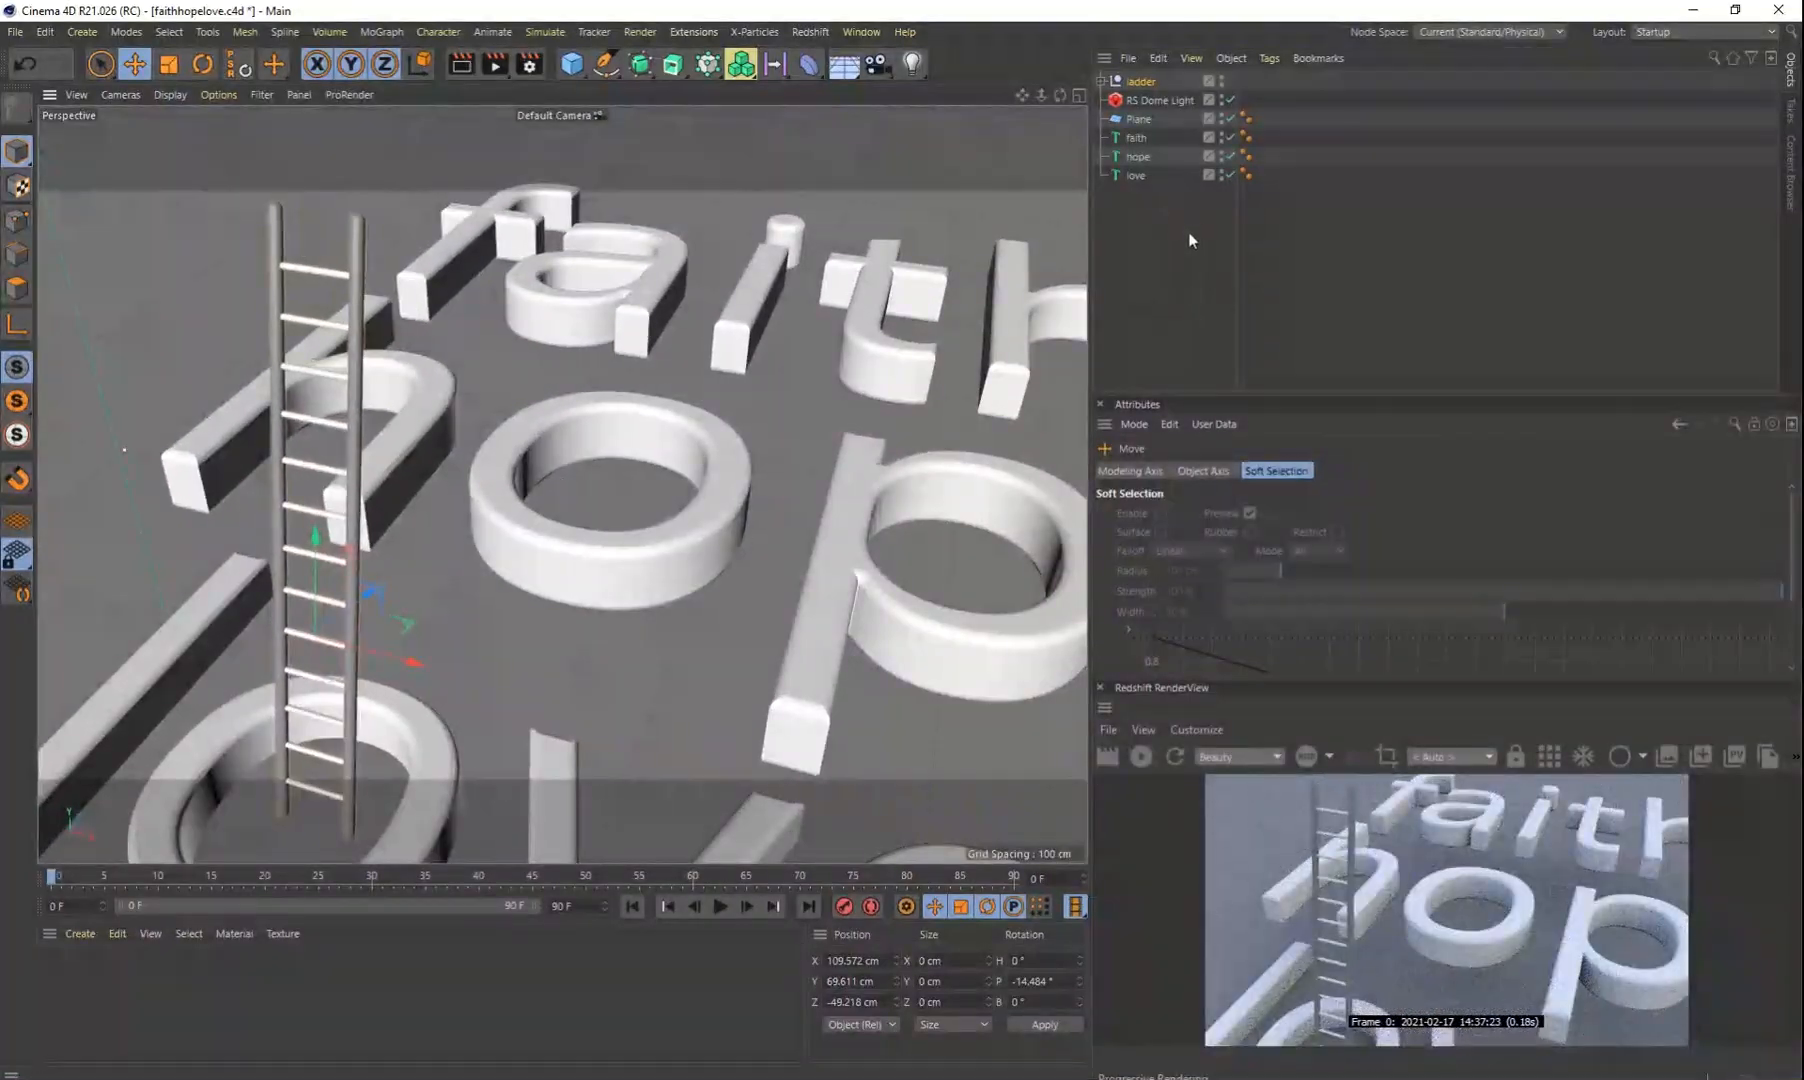
Step: Move the word hope to about X -63, Z -70 cm so its o surrounds the ladder
left_click(1138, 146)
mouse_move(383, 509)
left_mouse_down("alt")
mouse_move(310, 510)
mouse_move(337, 492)
mouse_move(364, 510)
left_mouse_up("alt")
left_click_drag(195, 364, 28, 443)
left_click_drag(543, 481, 681, 451, "alt")
left_click_drag(296, 519, 86, 519)
left_click_drag(863, 545, 908, 370, "alt")
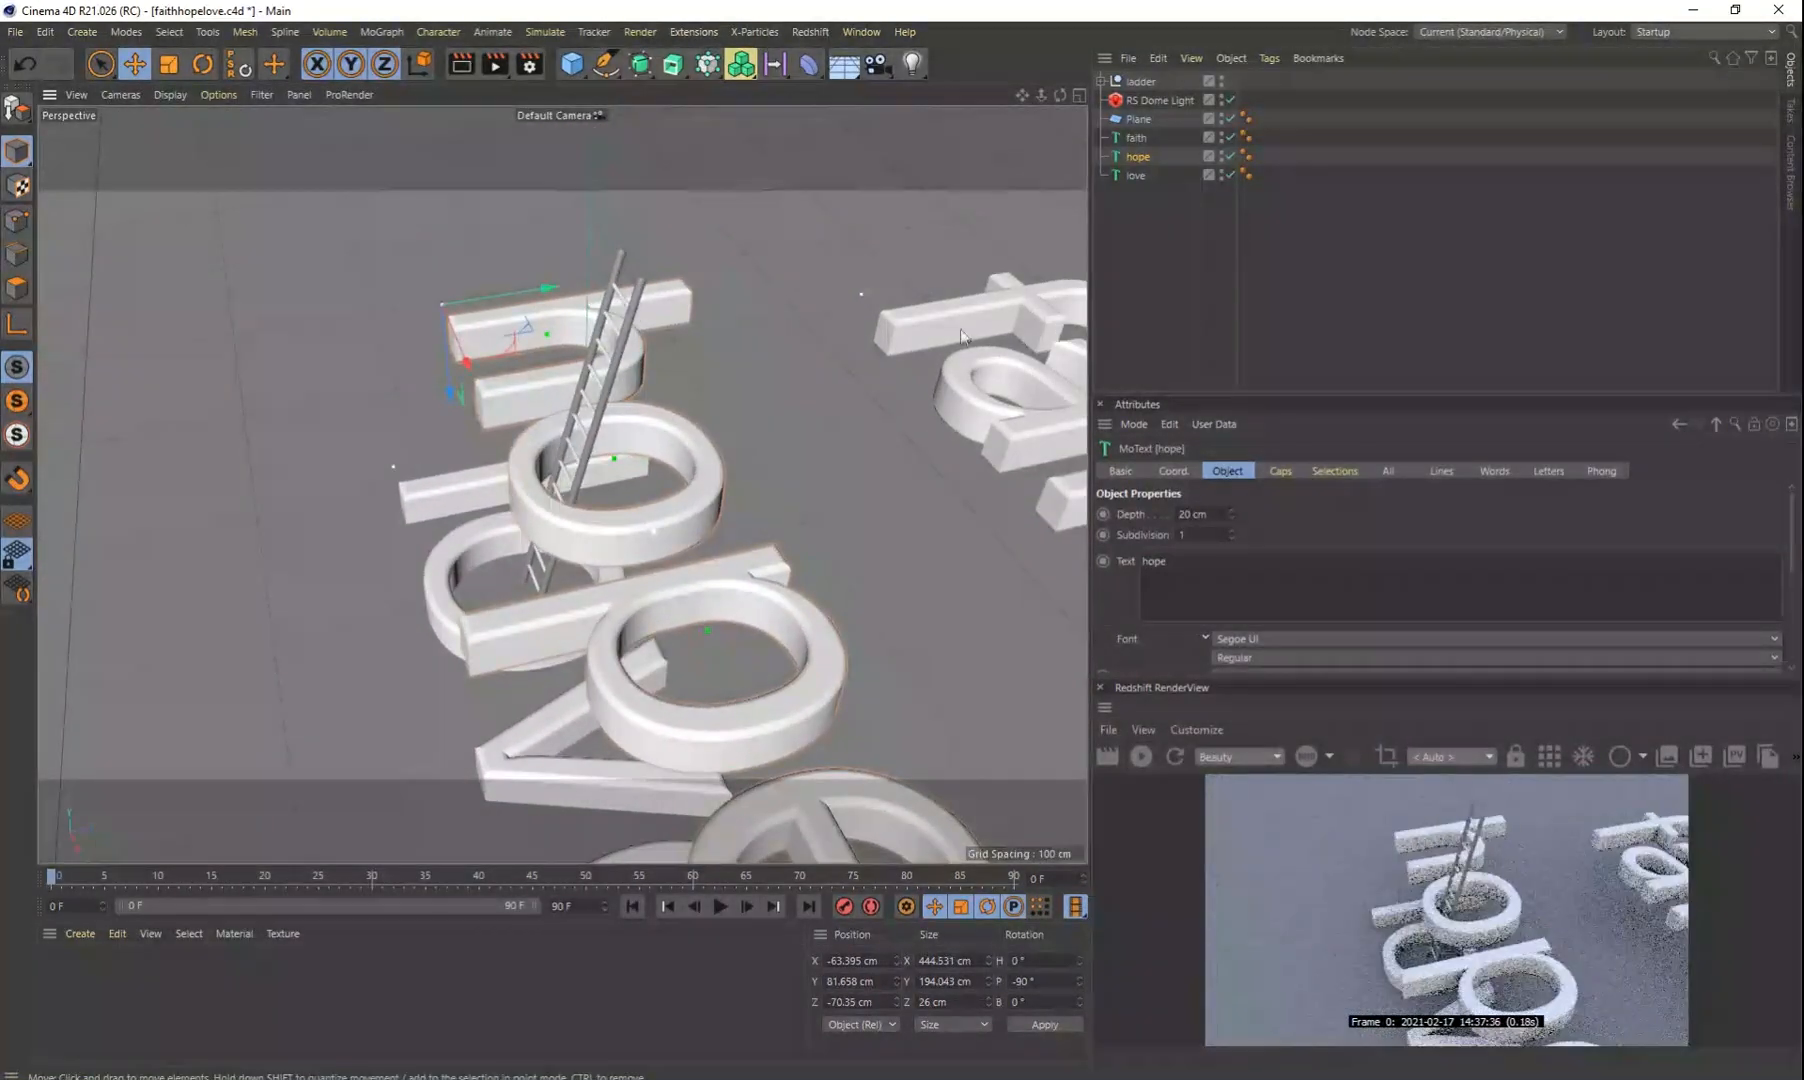
Step: Tilt the ladder further to a pitch of about -21.7° and shift it to about Y 60, Z -24 cm
left_click(1141, 82)
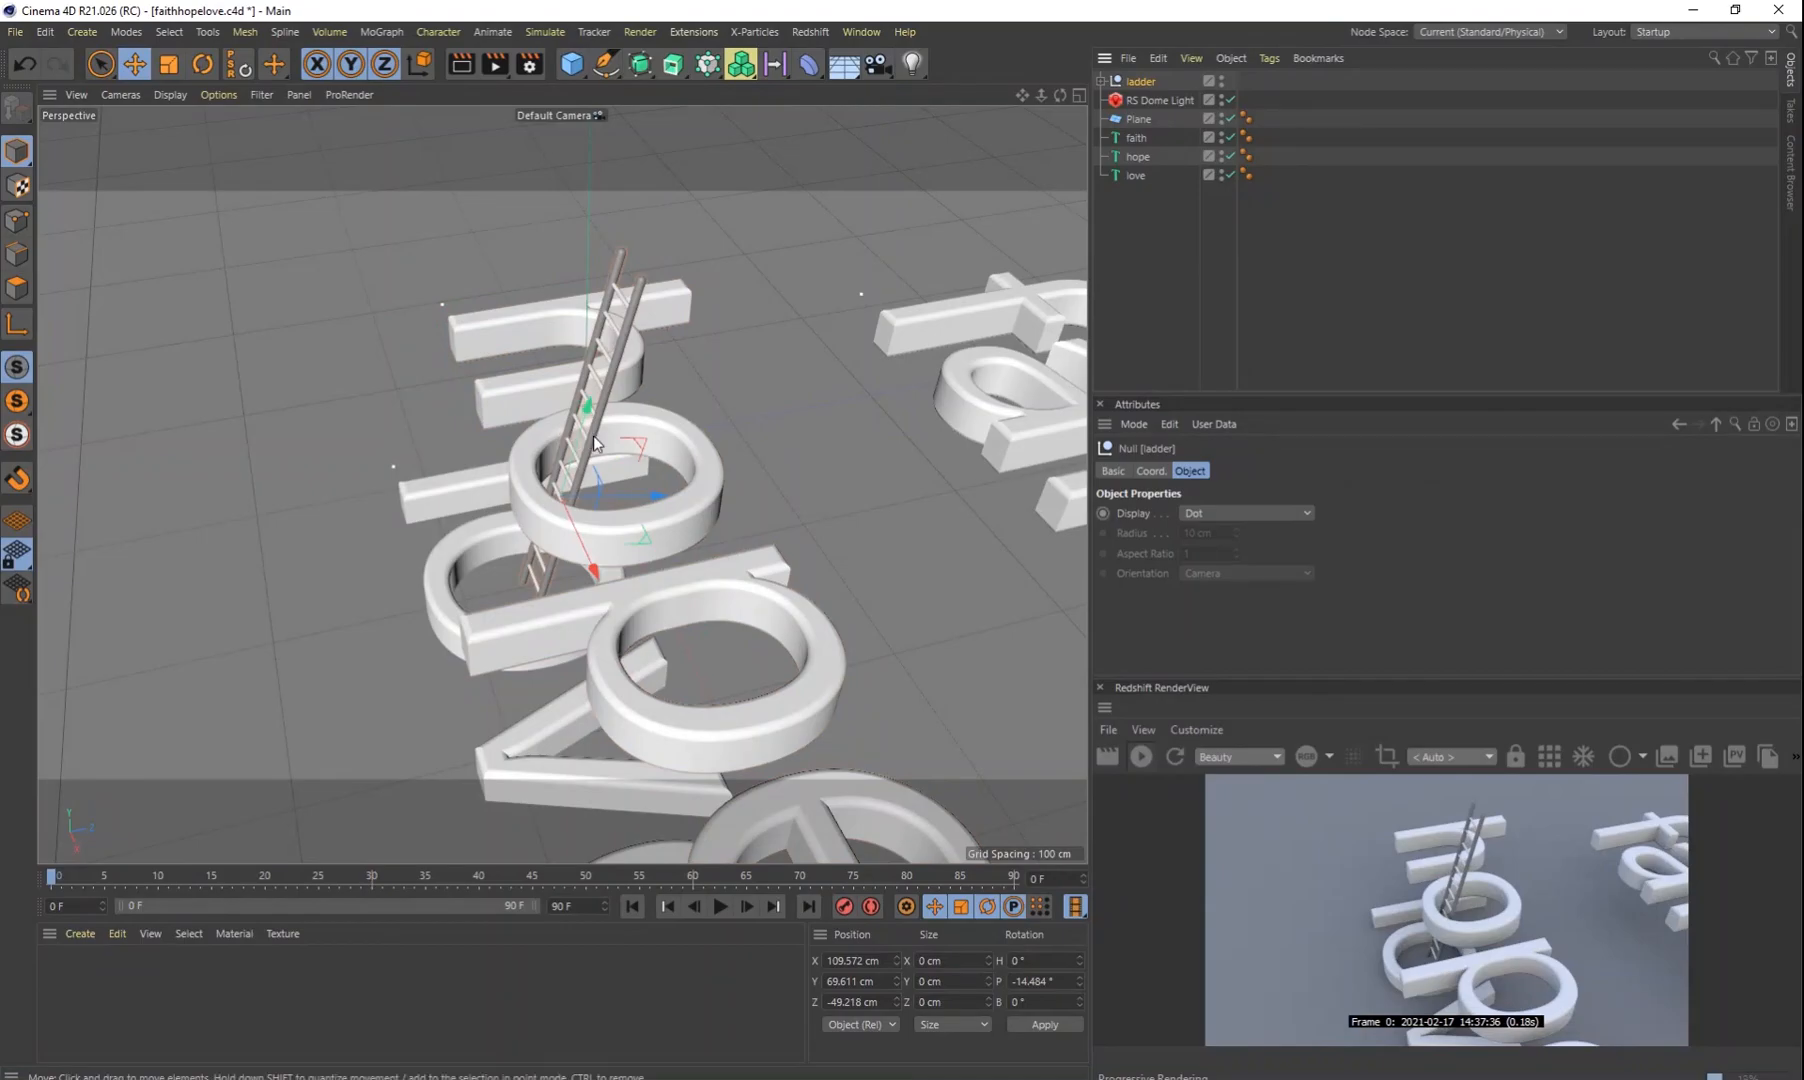
key("r")
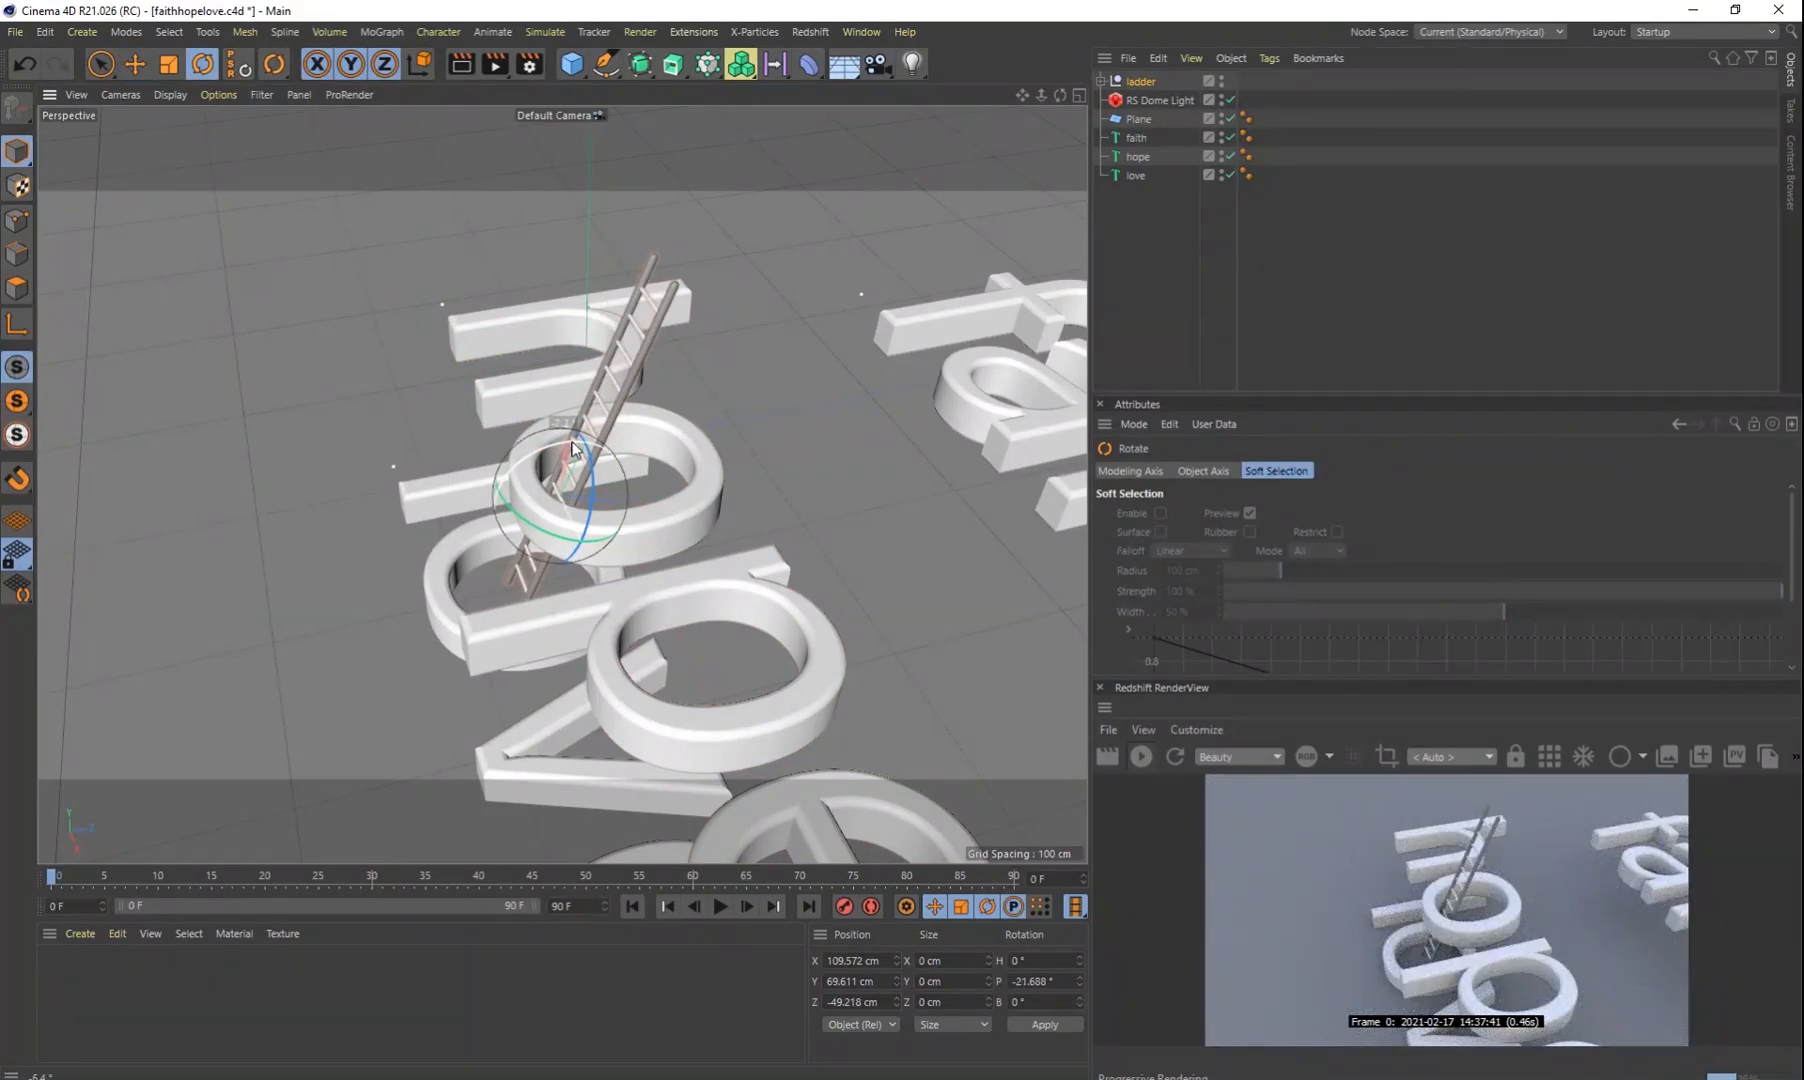
left_click(1143, 83)
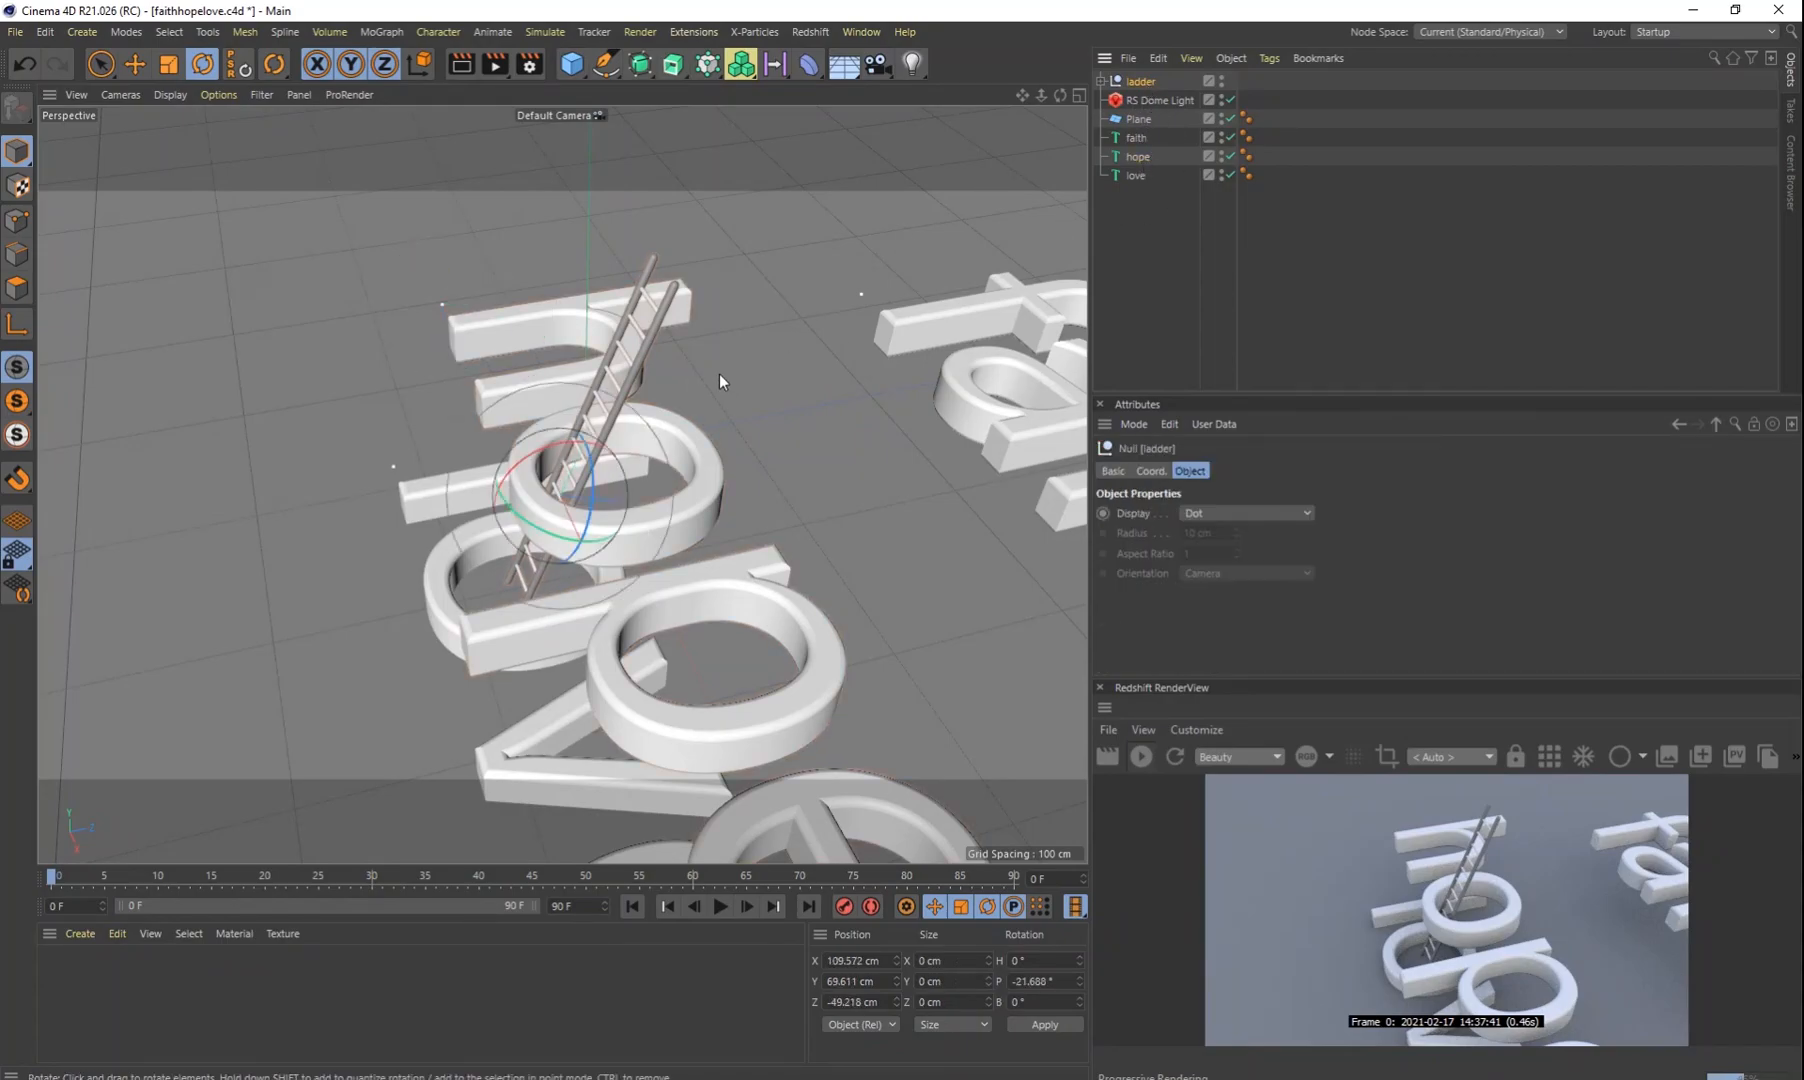
key("e")
left_click_drag(650, 500, 700, 491)
scroll(626, 543, "up", 6)
left_click_drag(604, 592, 565, 545, "alt")
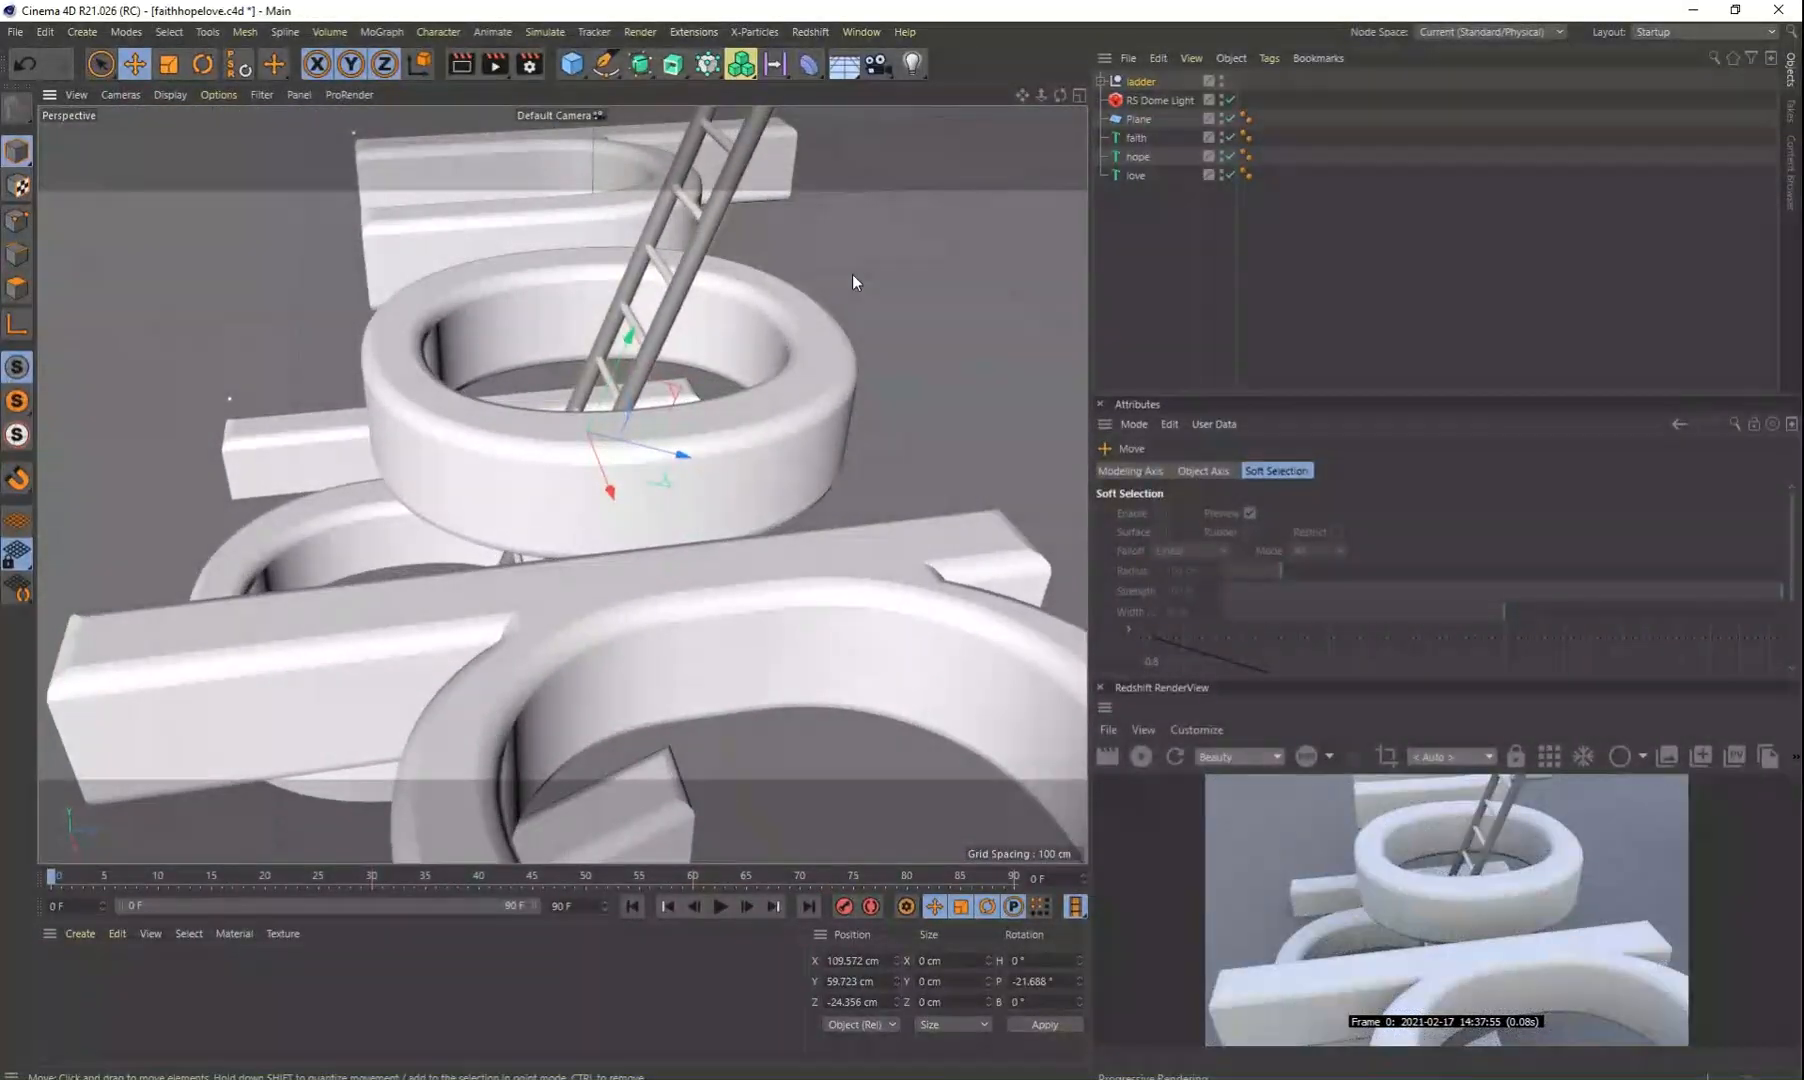
Step: Reduce the ladder's tilt to a pitch of about -16.4°
left_click(1145, 85)
key("r")
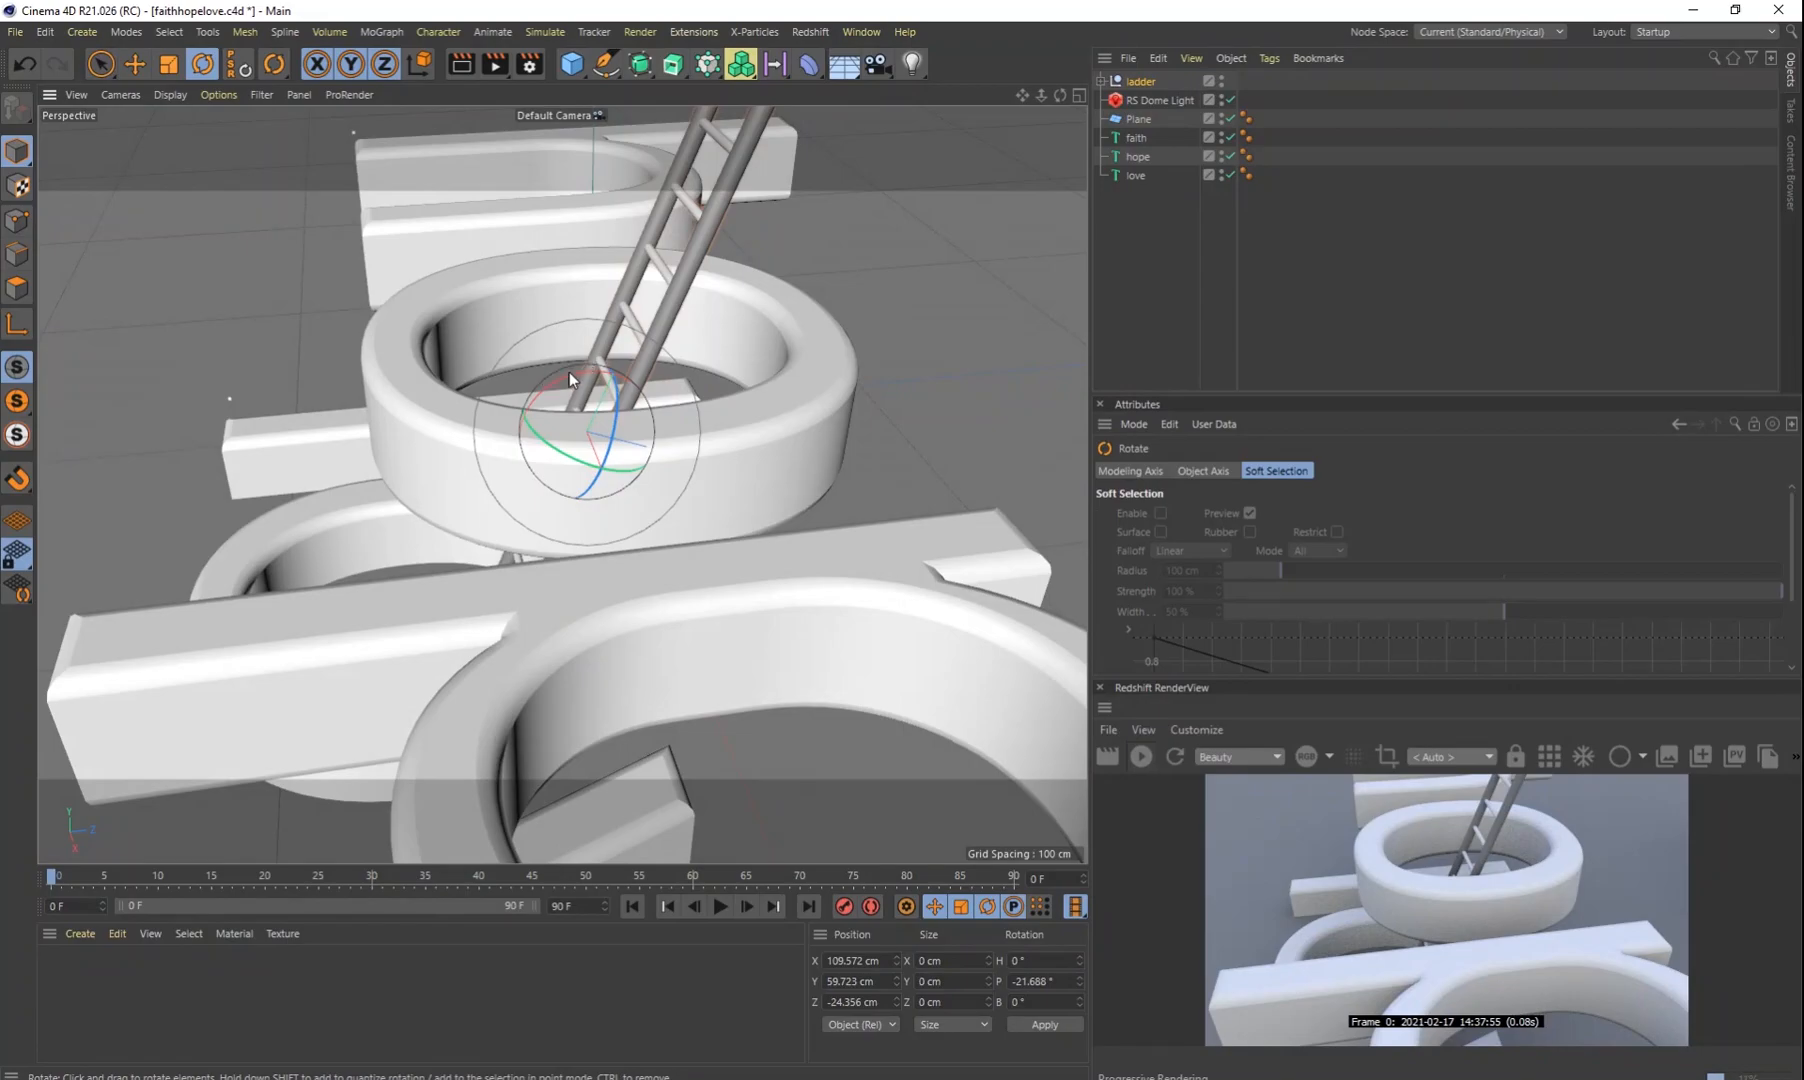
left_click_drag(571, 382, 567, 388)
left_click_drag(736, 437, 771, 496, "alt")
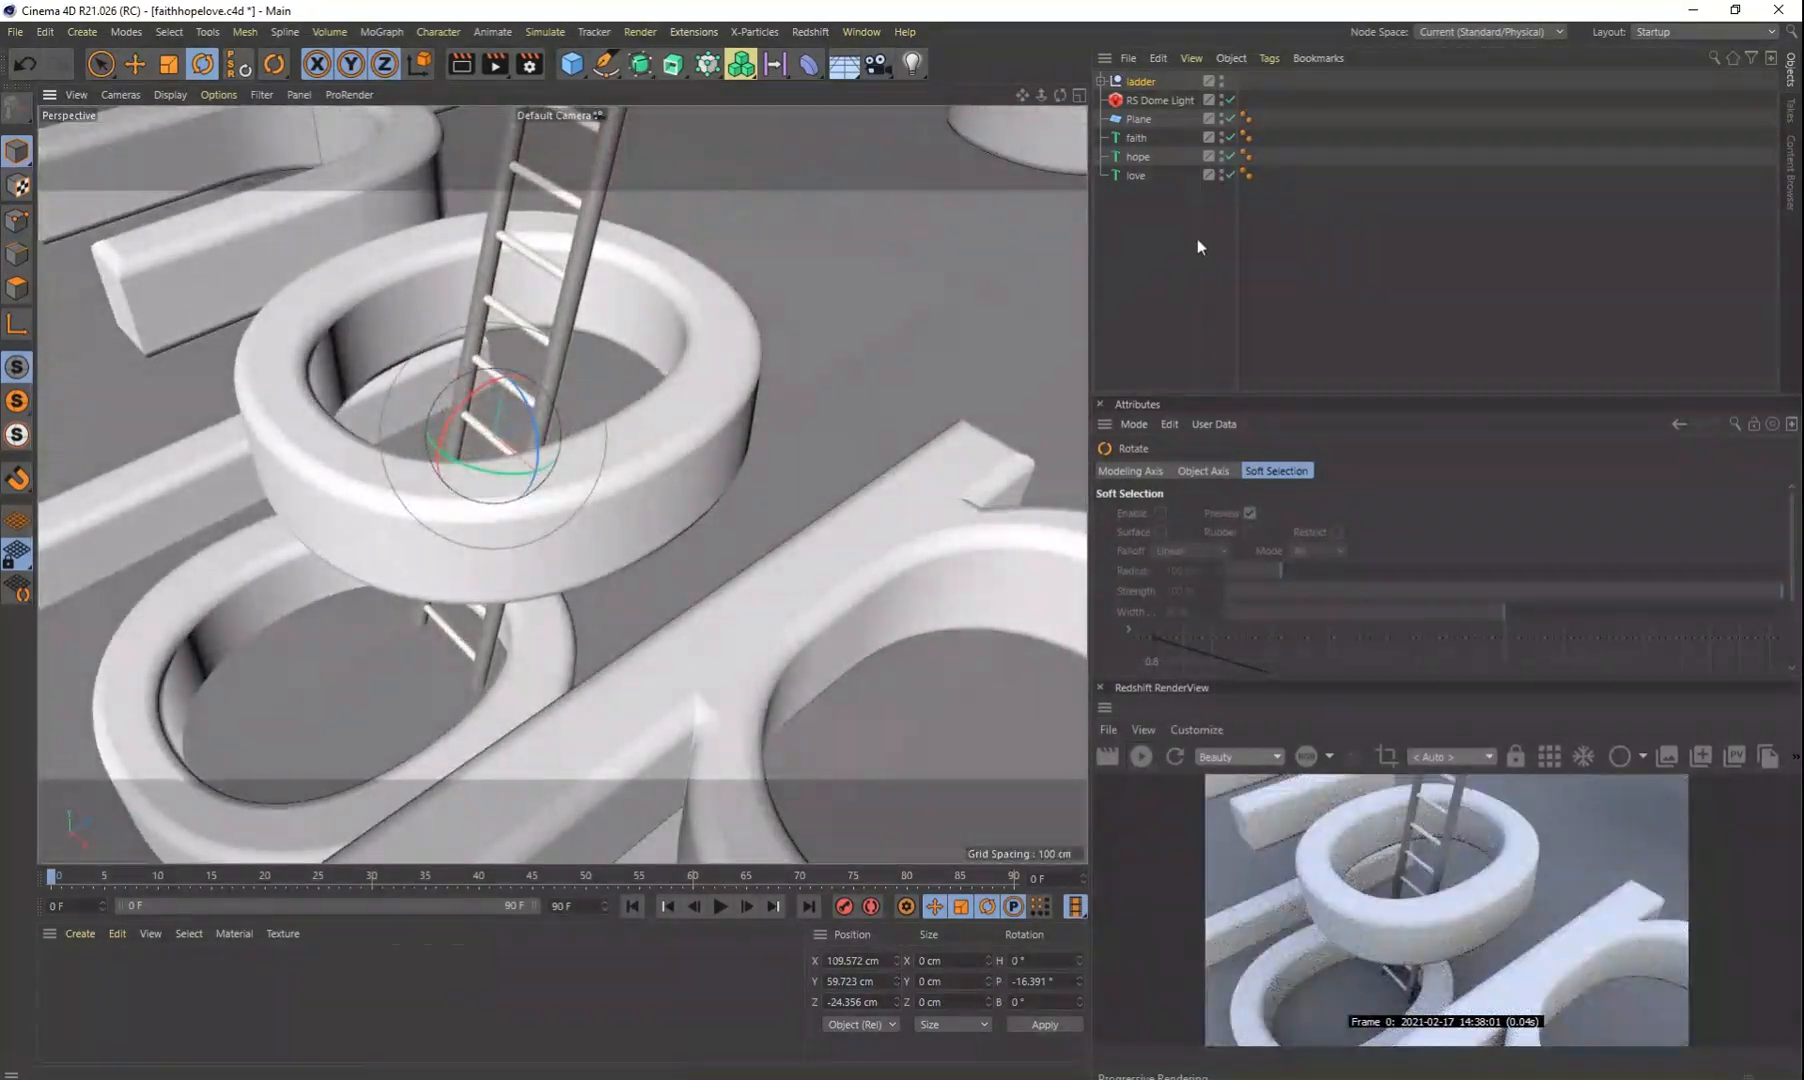
Step: Move the word hope toward the word love, to about Z -104 cm
left_click(1137, 161)
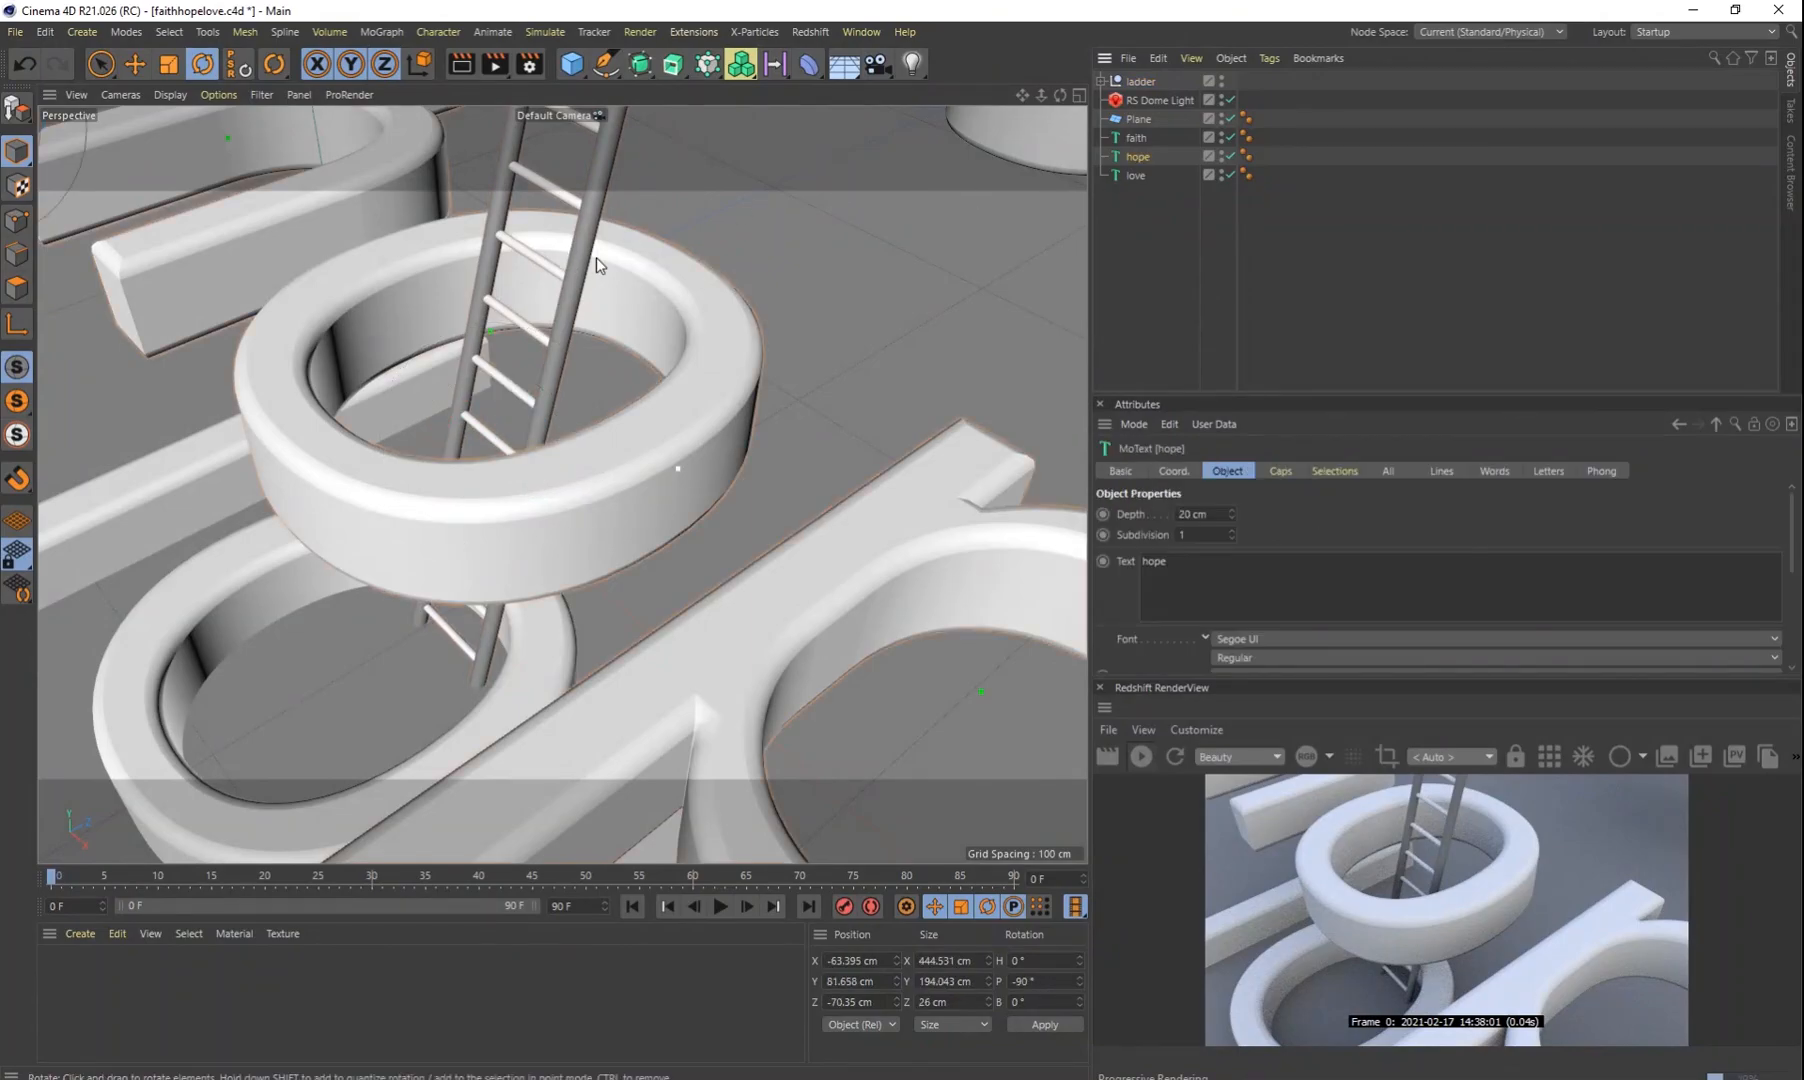
key("e")
key("o")
left_click_drag(285, 168, 214, 211)
scroll(445, 298, "up", 10)
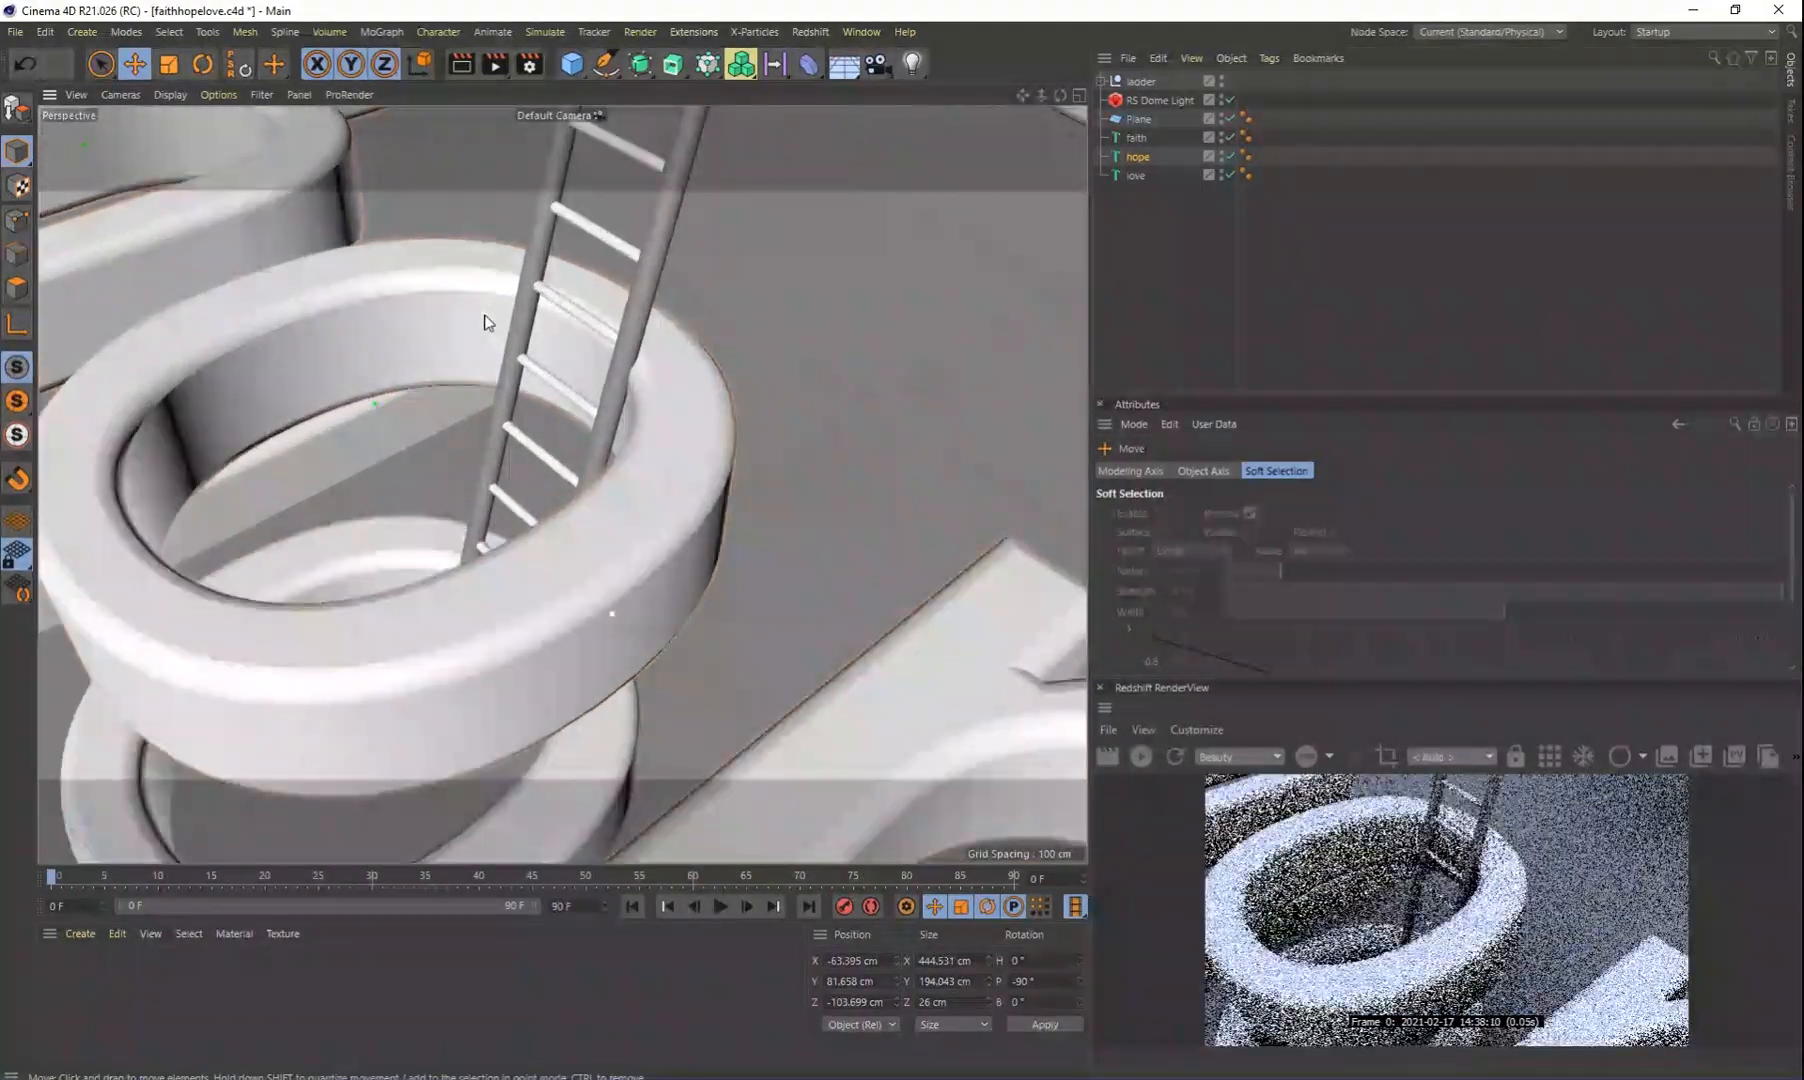
scroll(403, 320, "down", 10)
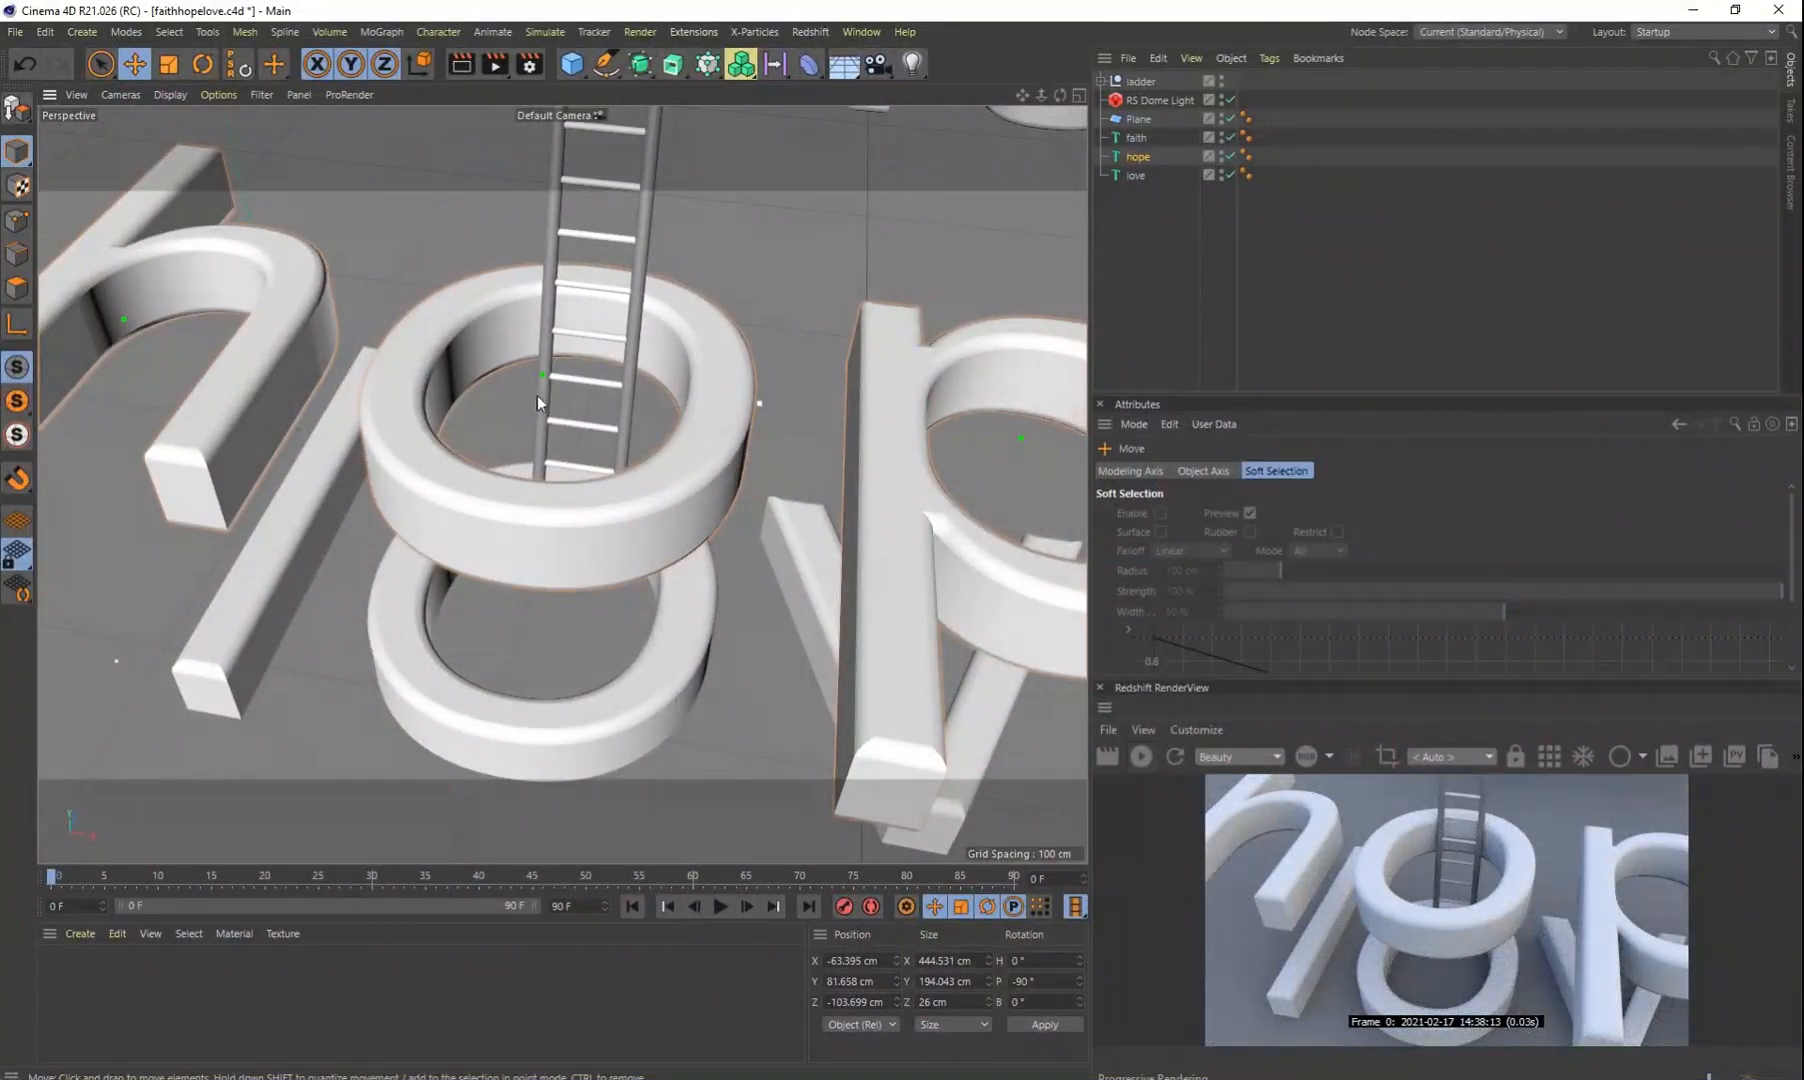
Step: Nudge the word hope to about X -65, Z -102 cm so the ladder passes cleanly through its o
middle_click_drag(537, 395, 686, 397, "alt")
left_click_drag(180, 433, 125, 437)
mouse_move(116, 354)
left_mouse_down()
mouse_move(103, 369)
mouse_move(118, 359)
left_mouse_up()
left_click_drag(160, 420, 164, 418)
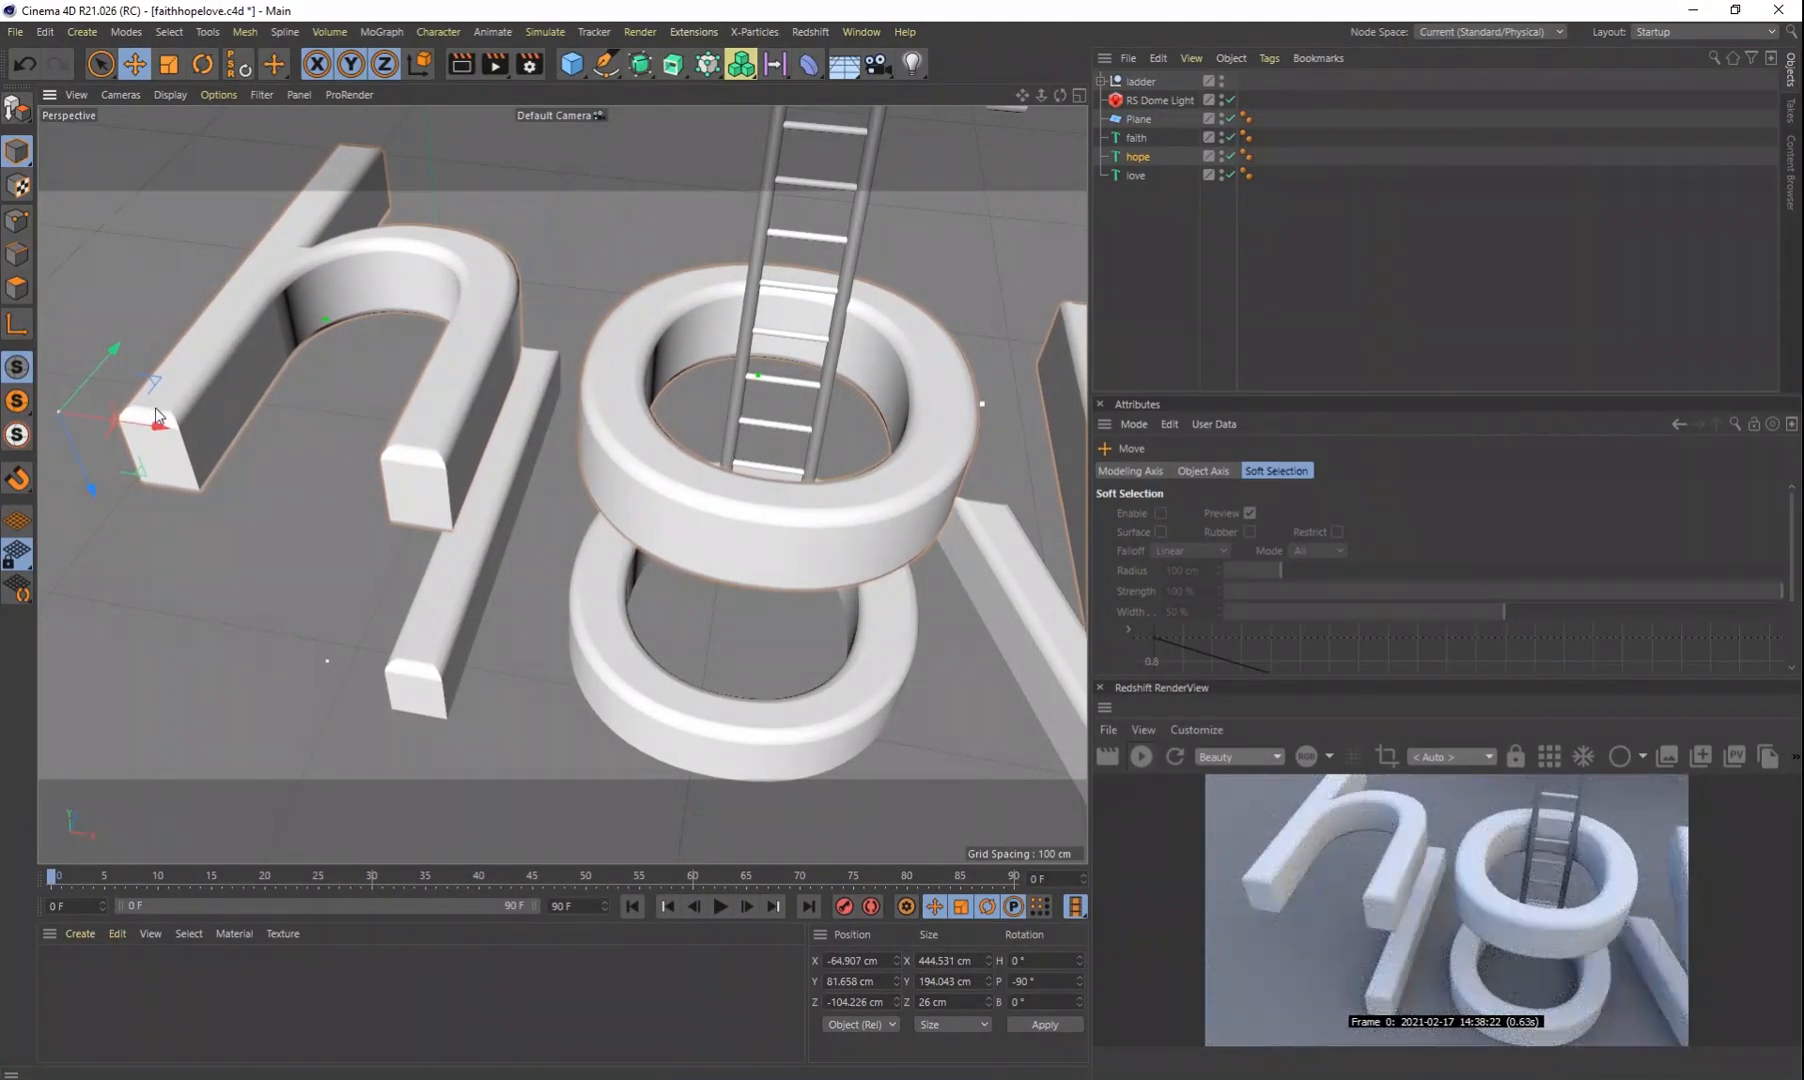
left_click_drag(101, 348, 114, 348)
left_click_drag(552, 385, 544, 379, "alt")
scroll(832, 452, "up", 8)
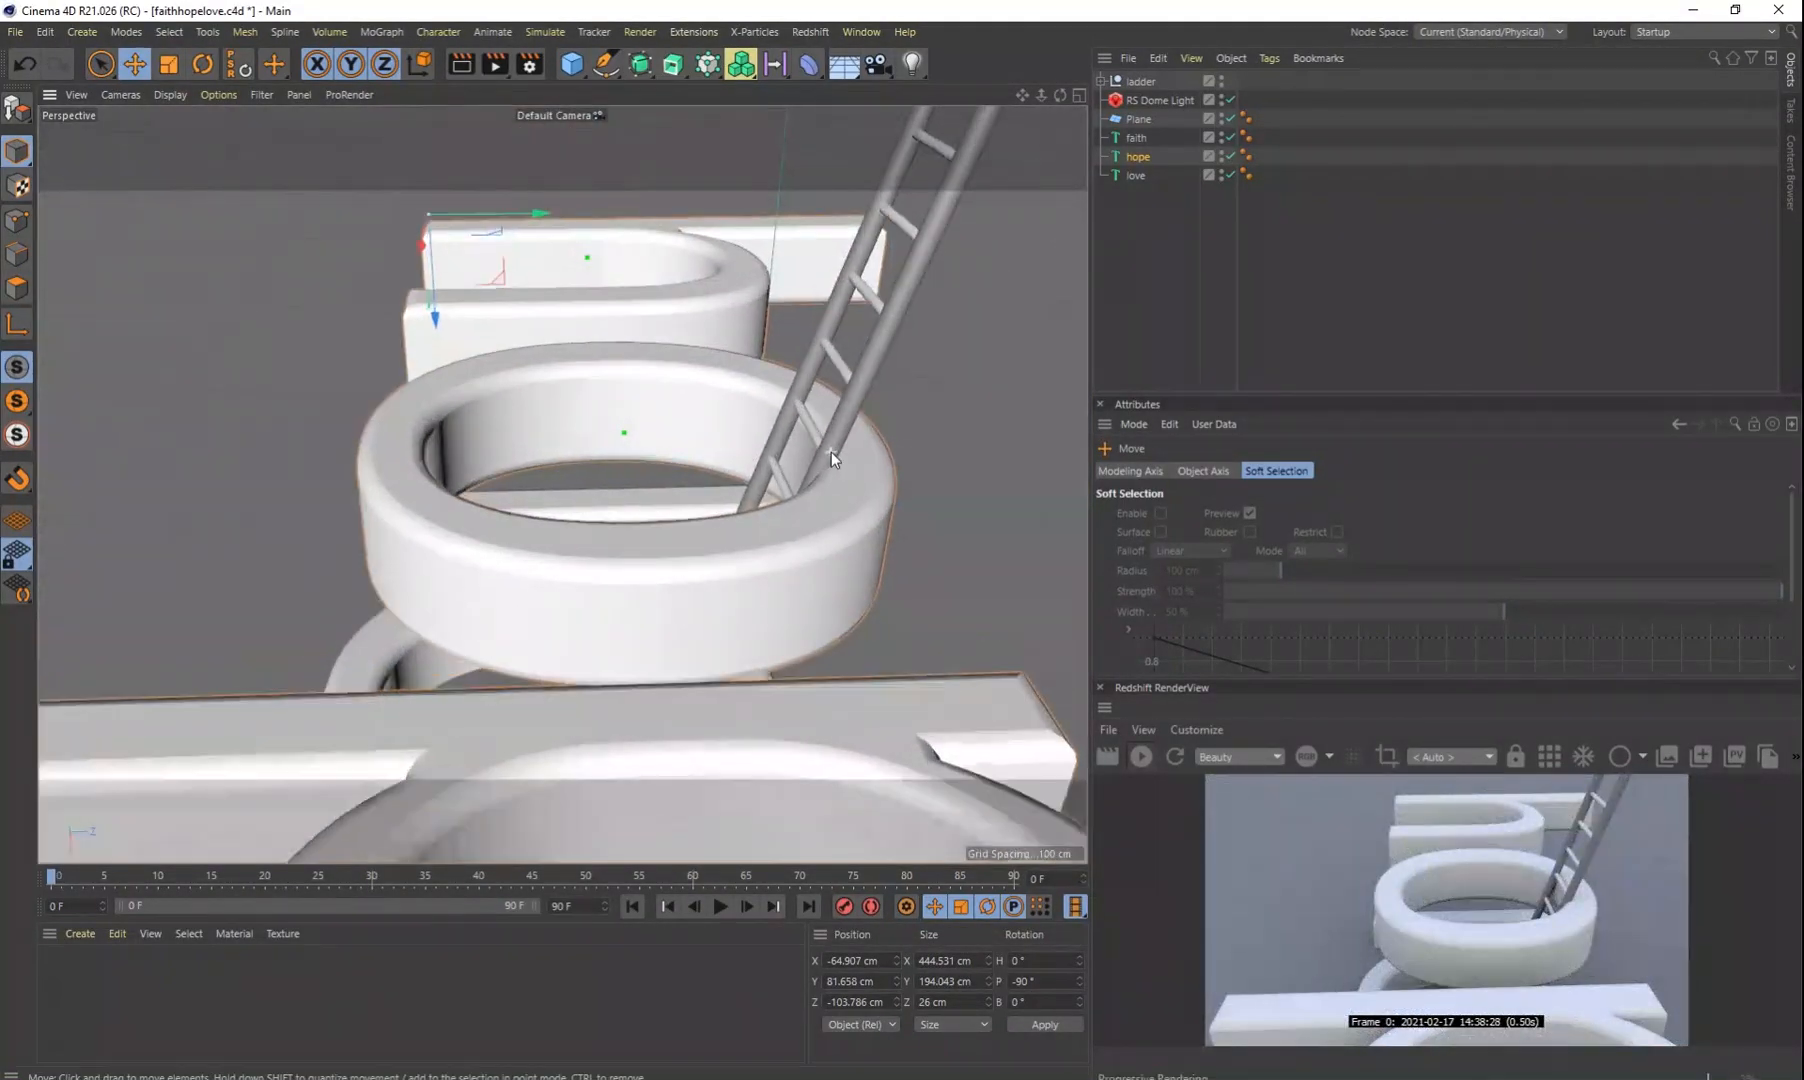
scroll(824, 441, "down", 10)
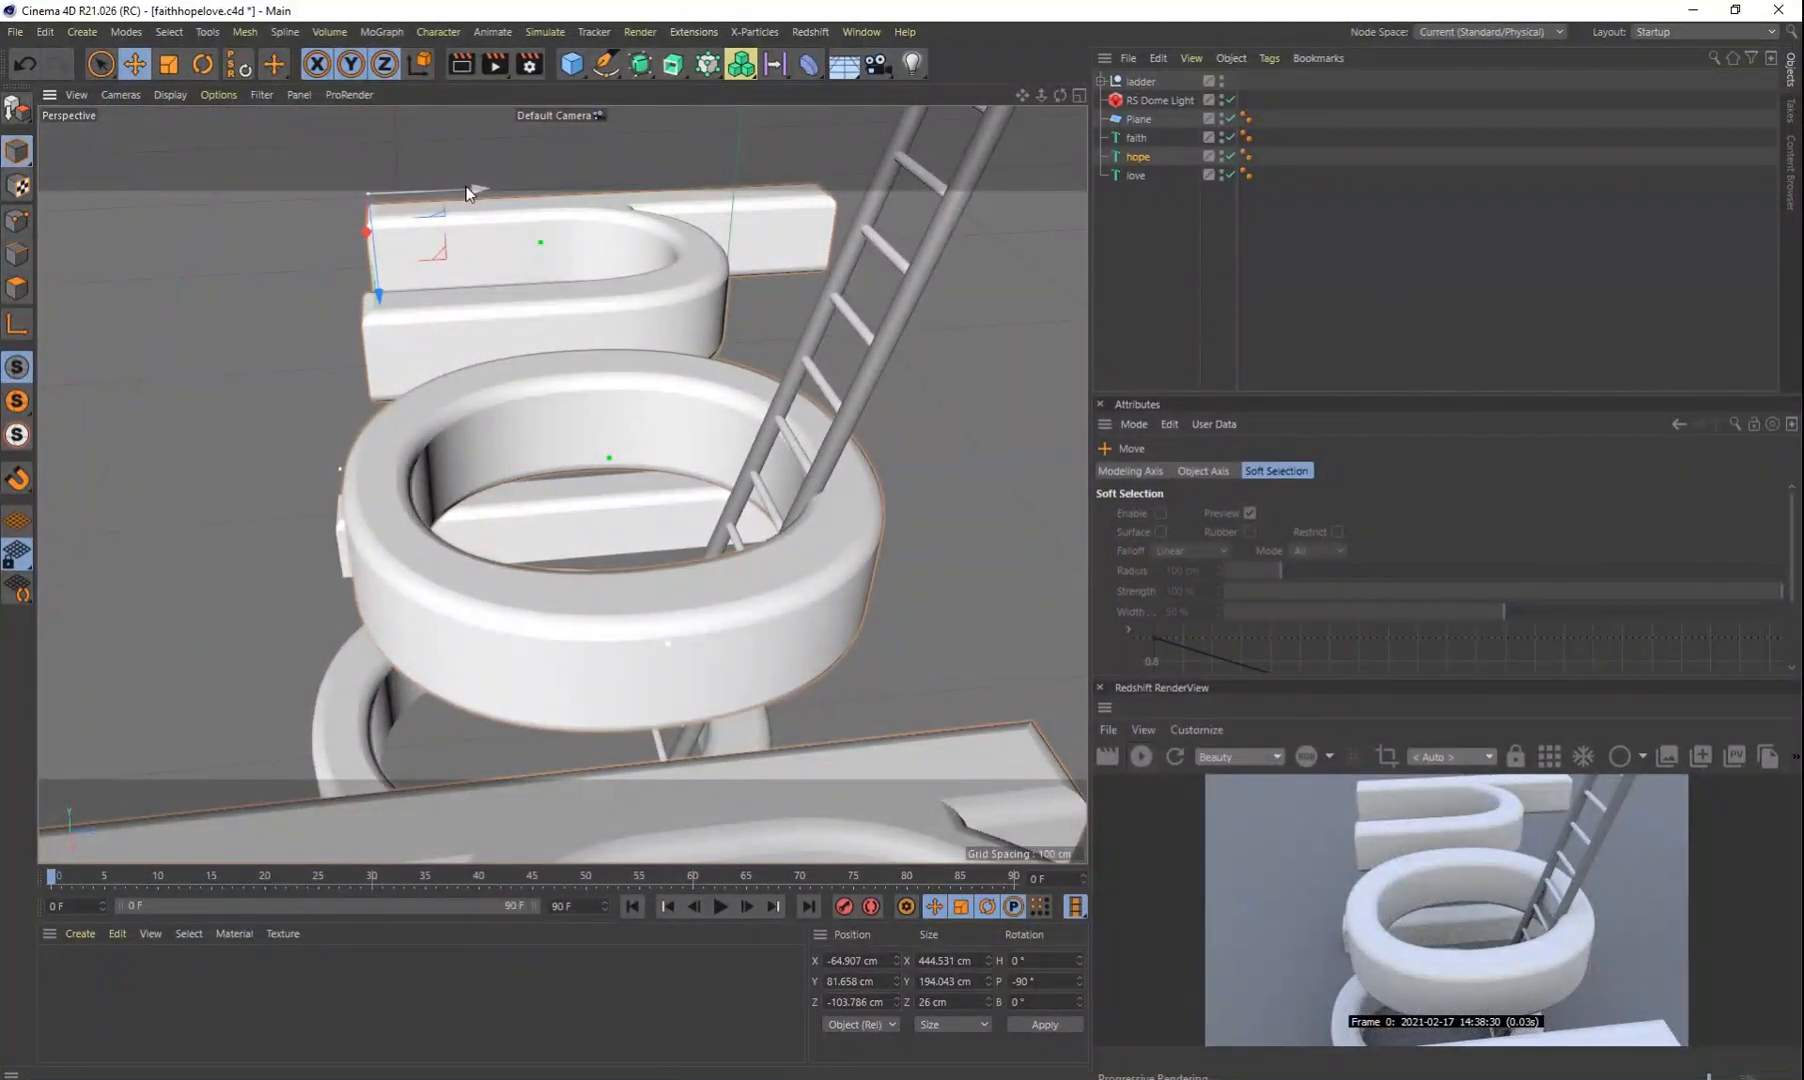
left_click_drag(466, 192, 476, 209)
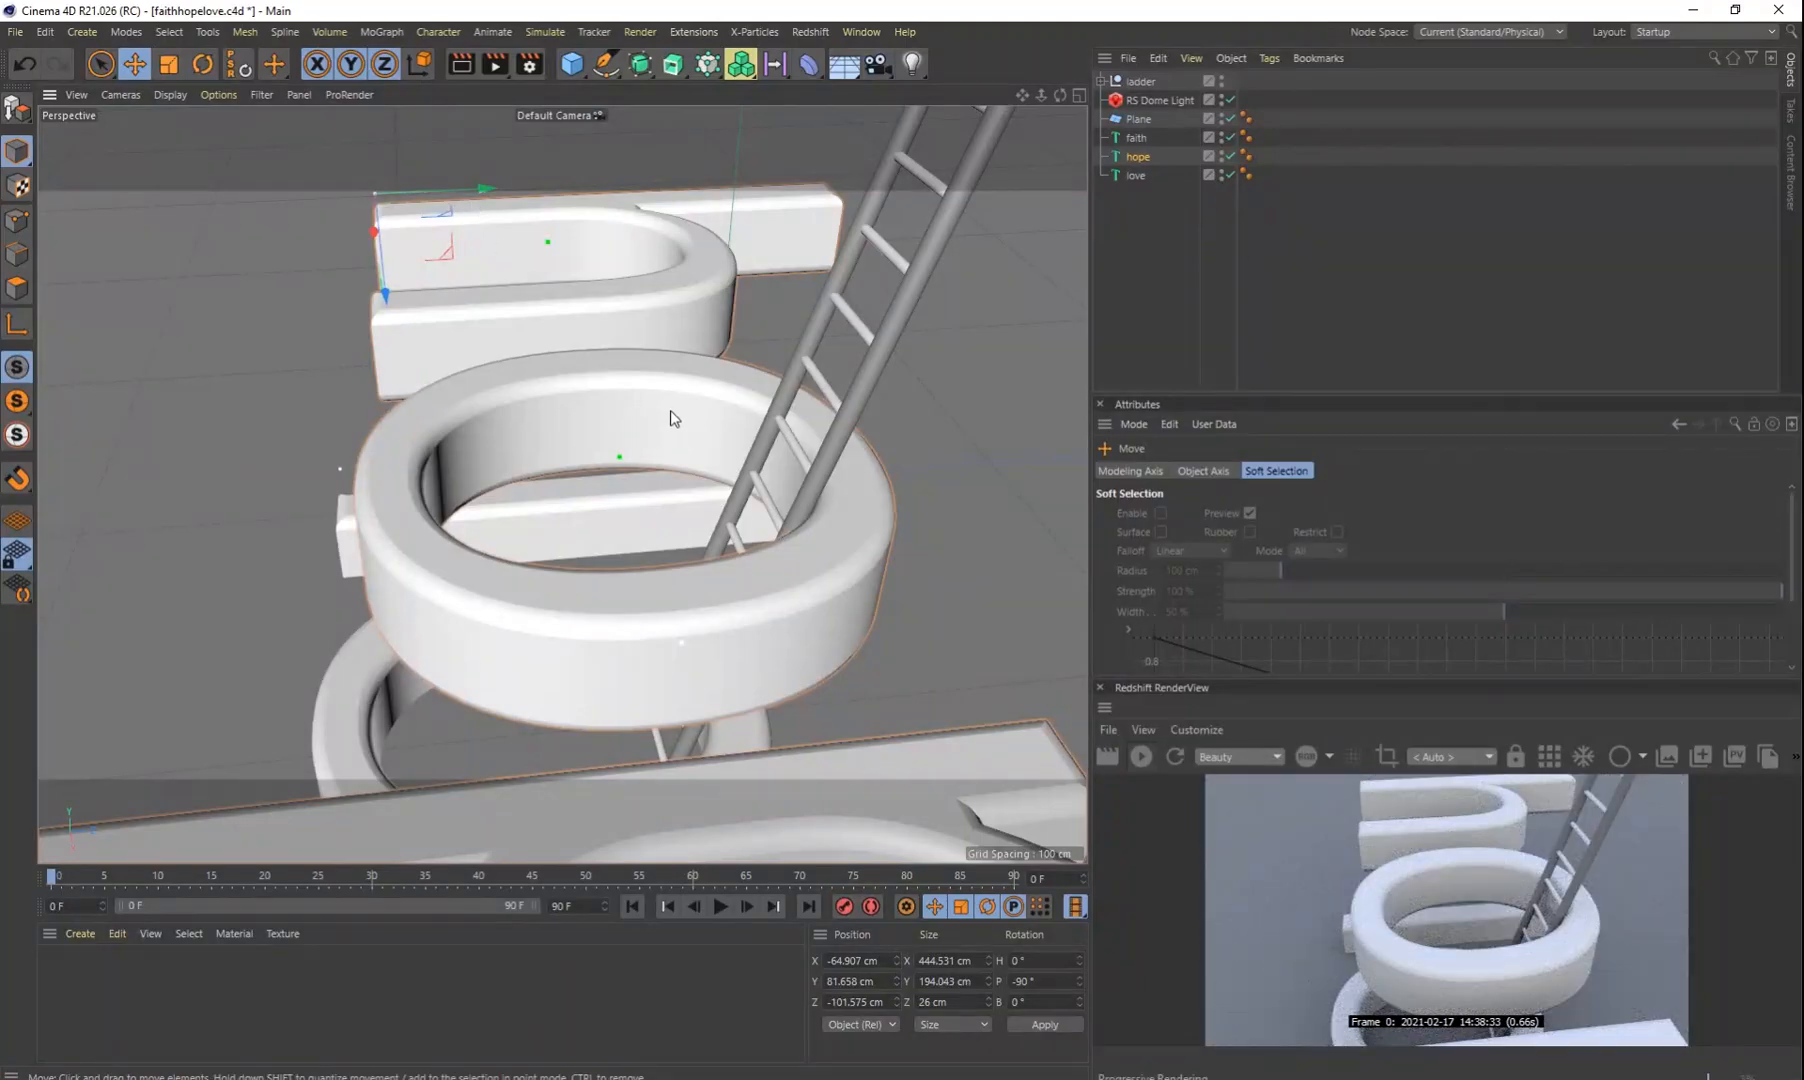
scroll(672, 418, "down", 6)
scroll(676, 414, "up", 3)
left_click_drag(600, 513, 816, 457, "alt")
Step: Move the word faith to about X -9, Y 145, Z -44 cm so its a surrounds the ladder's upper part
left_click(1136, 139)
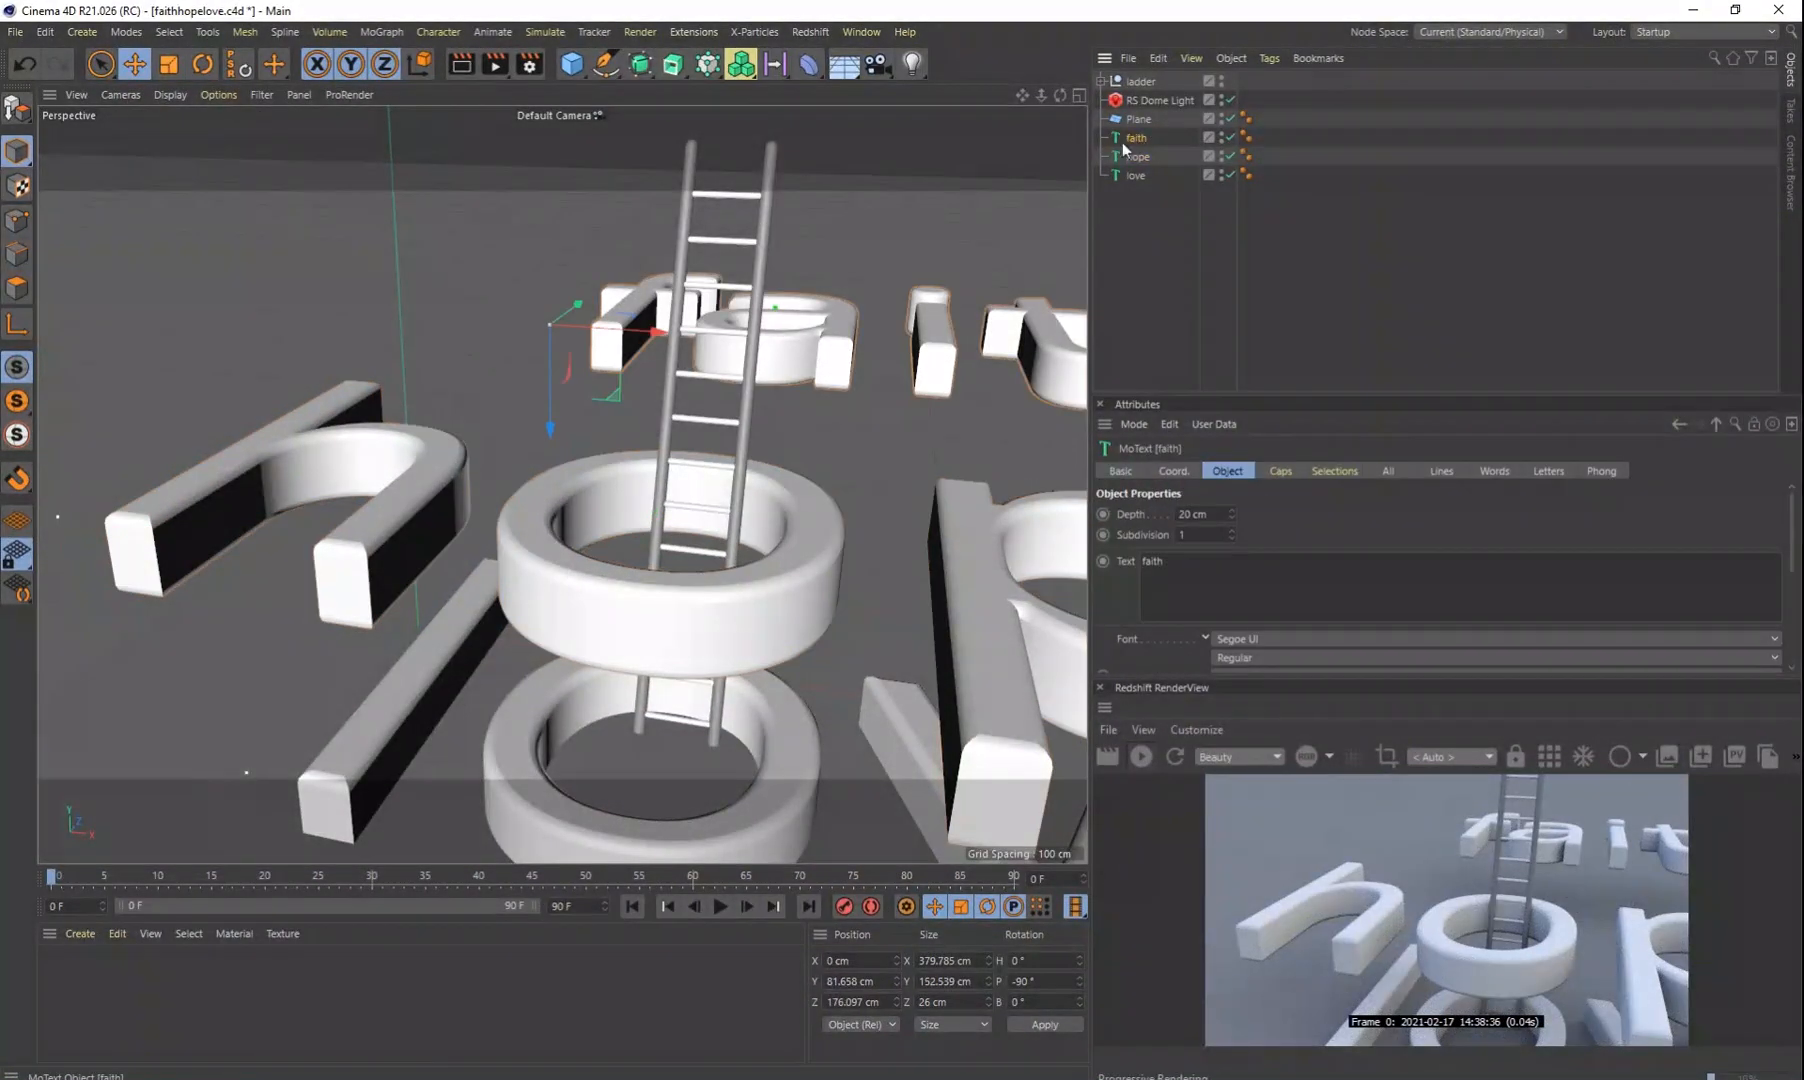
left_click_drag(757, 387, 606, 420, "alt")
left_click_drag(527, 303, 166, 421)
left_click_drag(200, 530, 402, 485, "alt")
left_click_drag(319, 562, 214, 560, "alt")
left_click_drag(176, 682, 230, 660)
left_click_drag(402, 333, 421, 324)
left_click_drag(307, 382, 398, 502)
mouse_move(238, 296)
left_mouse_down()
mouse_move(201, 290)
mouse_move(182, 316)
mouse_move(214, 304)
mouse_move(224, 320)
left_mouse_up()
scroll(522, 622, "down", 2)
scroll(522, 622, "down", 4)
left_click_drag(522, 622, 648, 560, "alt")
scroll(648, 560, "down", 5)
middle_click_drag(660, 667, 686, 548, "alt")
scroll(686, 548, "up", 15)
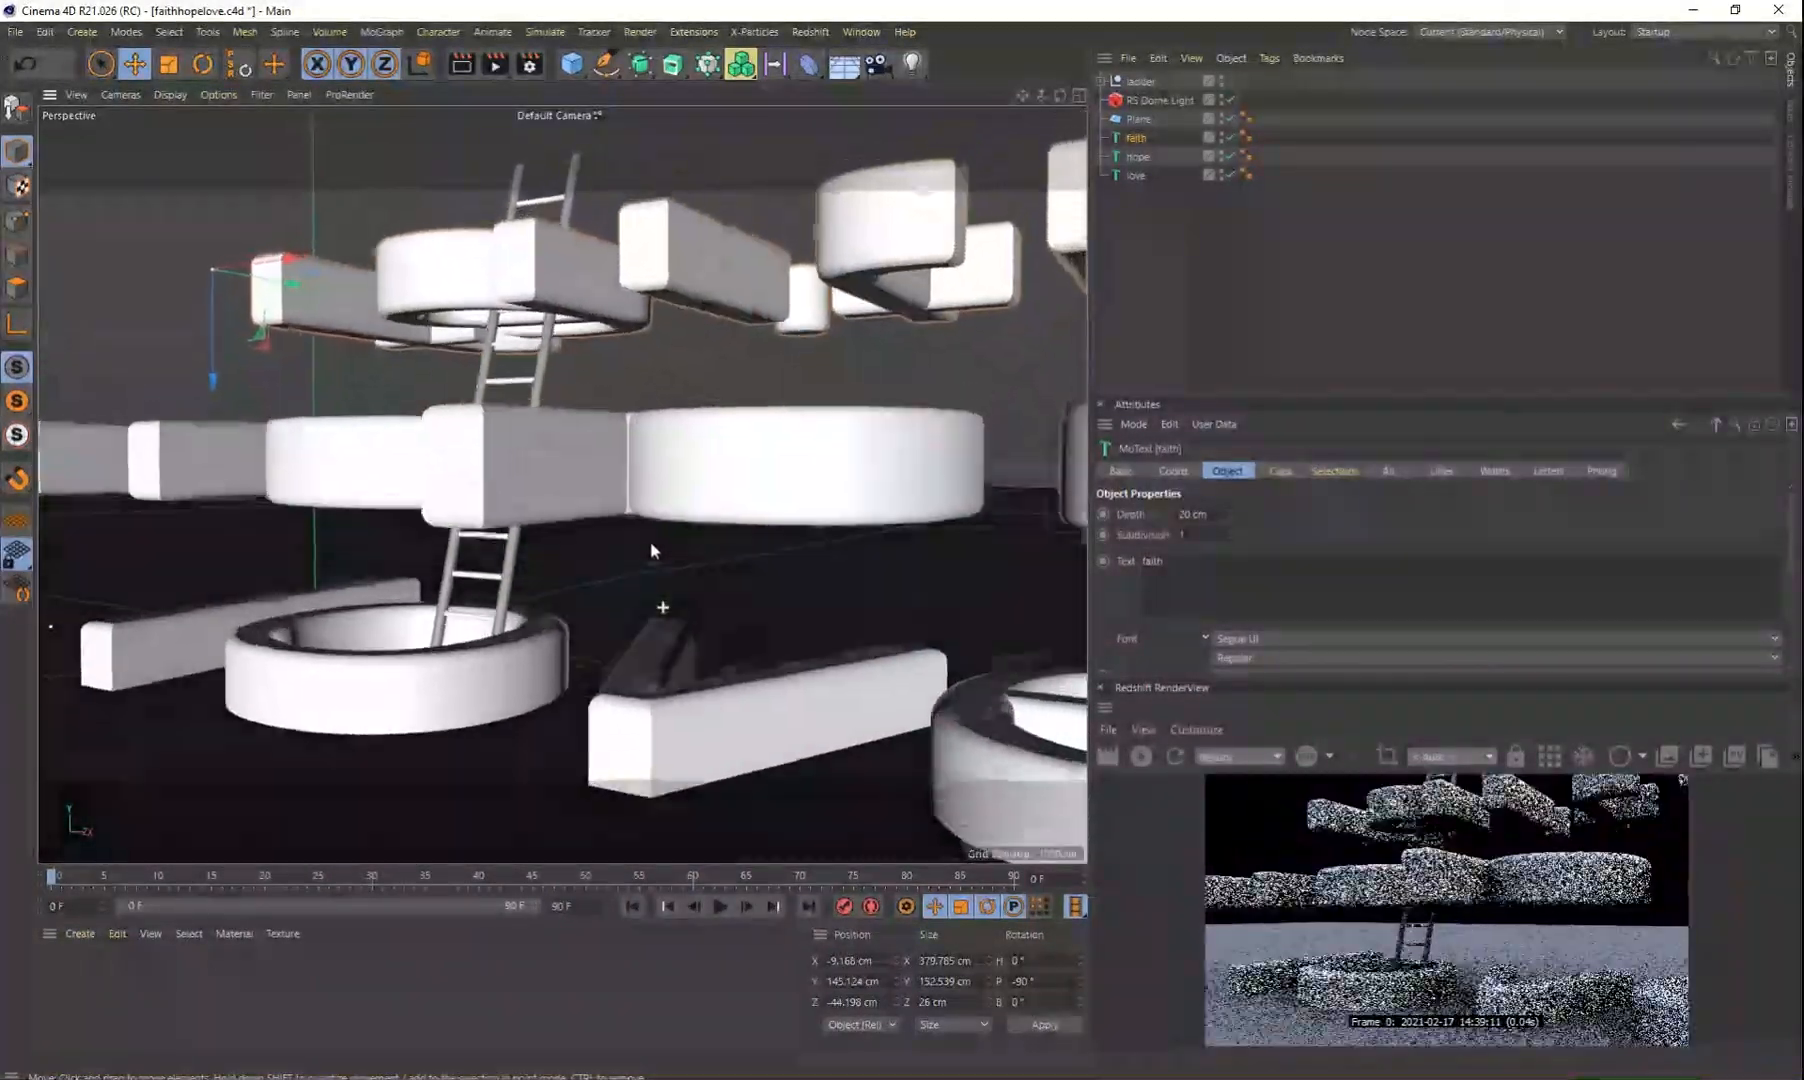
mouse_move(651, 543)
left_mouse_down("alt")
mouse_move(670, 582)
mouse_move(673, 552)
left_mouse_up("alt")
Step: Fine-tune the words hope and faith around the ladder, with hope at about Y 82 cm
left_click(1134, 158)
left_click_drag(312, 420, 419, 432, "alt")
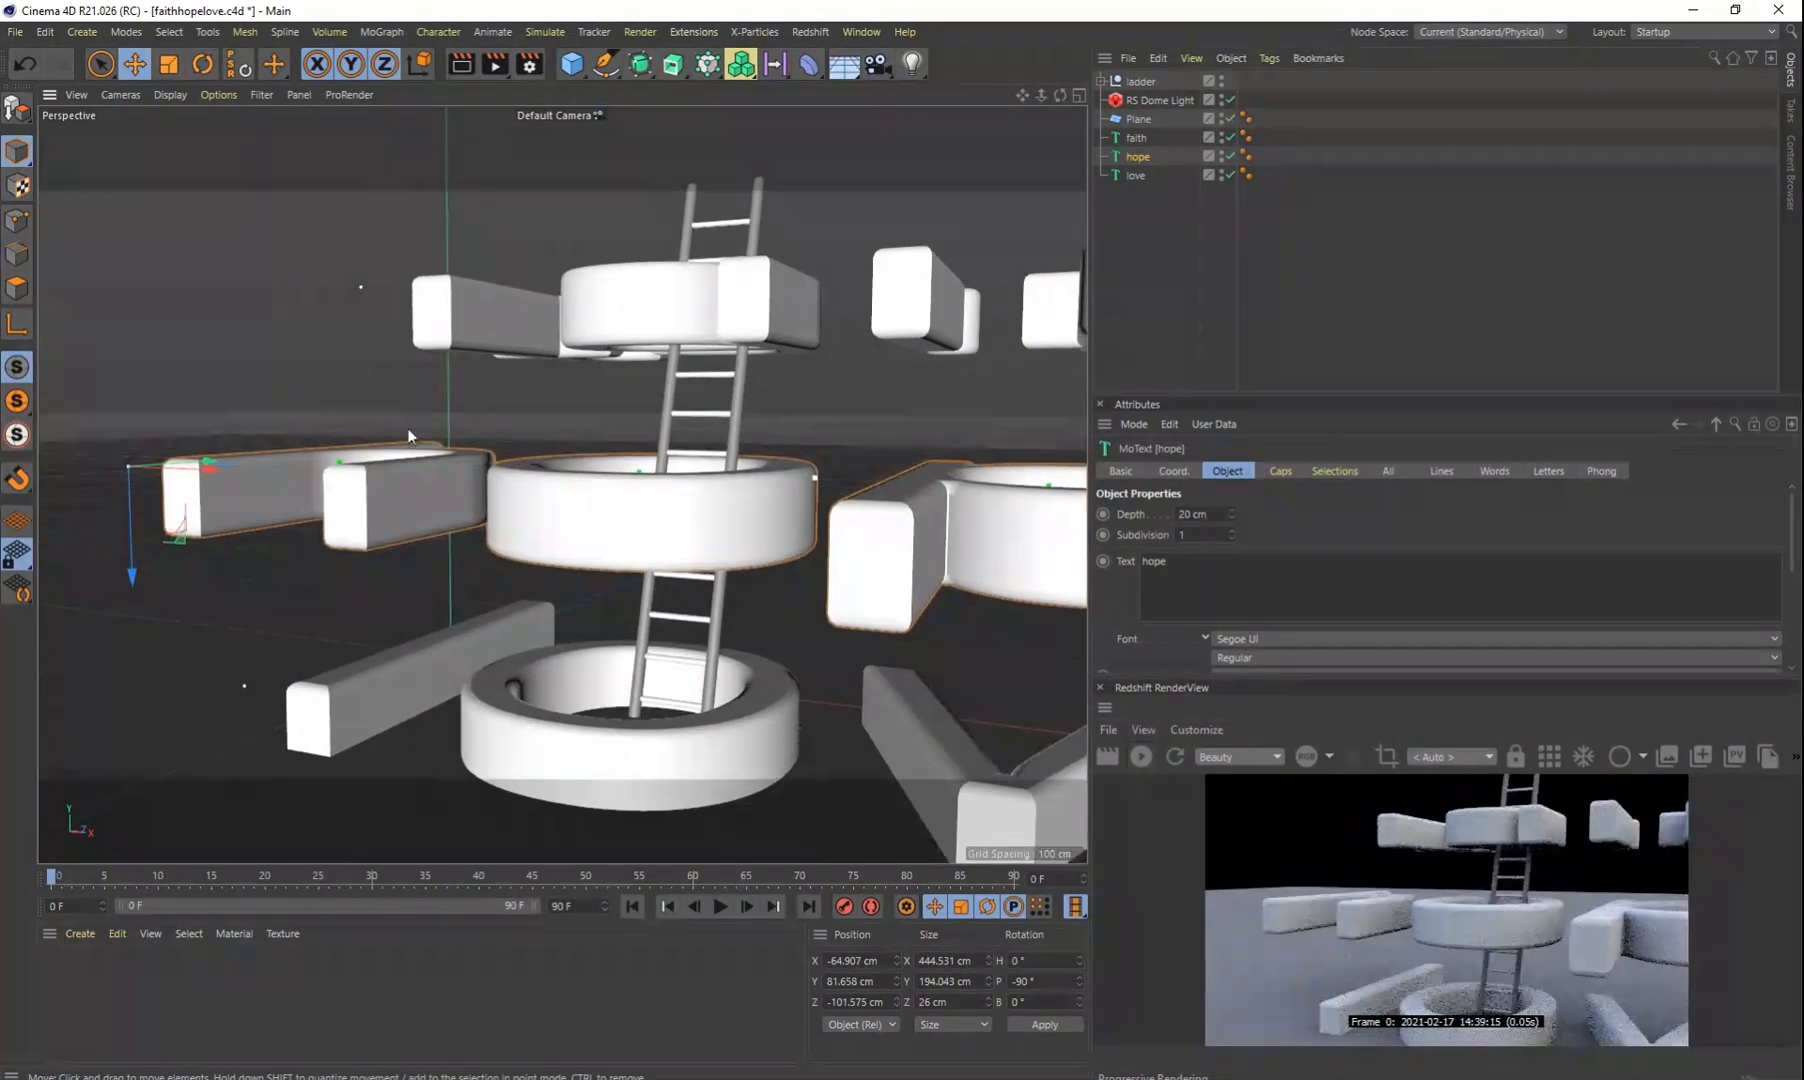
left_click_drag(140, 554, 142, 554)
scroll(527, 580, "down", 4)
mouse_move(527, 580)
left_mouse_down("alt")
mouse_move(676, 581)
mouse_move(538, 574)
left_mouse_up("alt")
left_click_drag(341, 587, 341, 594)
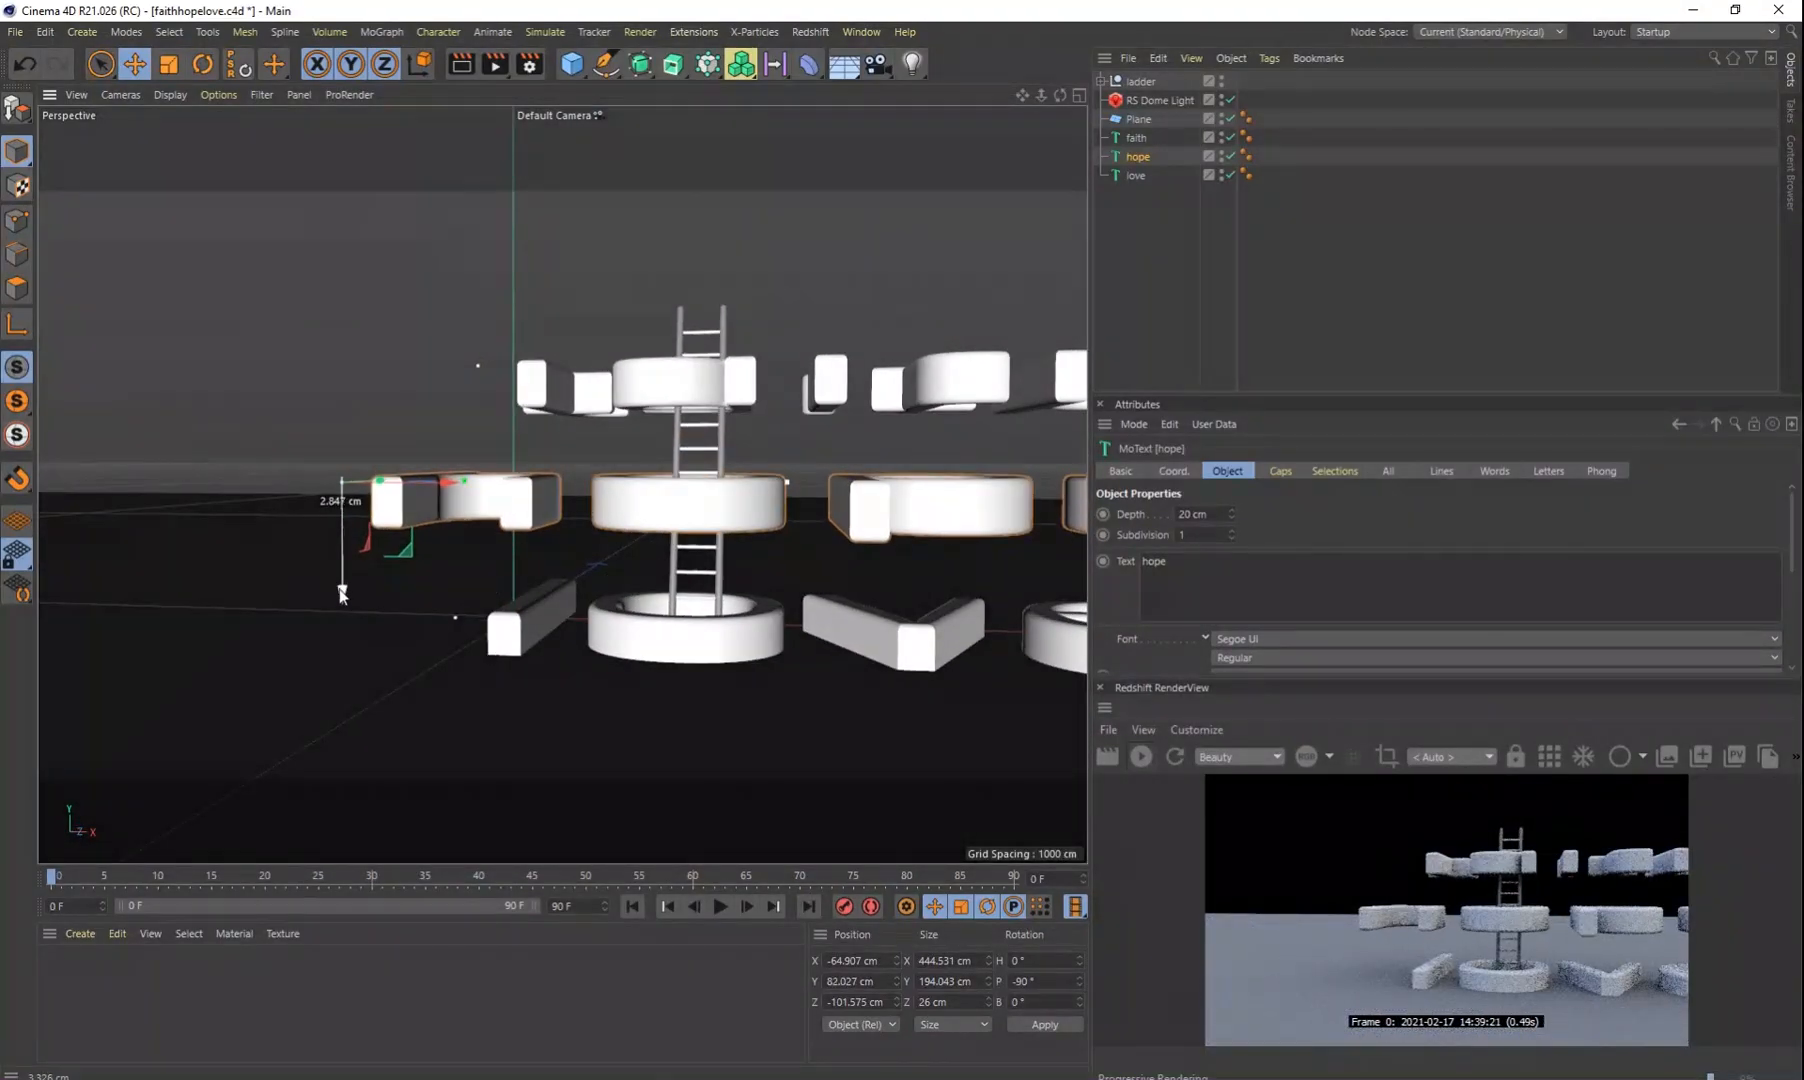
left_click_drag(697, 607, 627, 641, "alt")
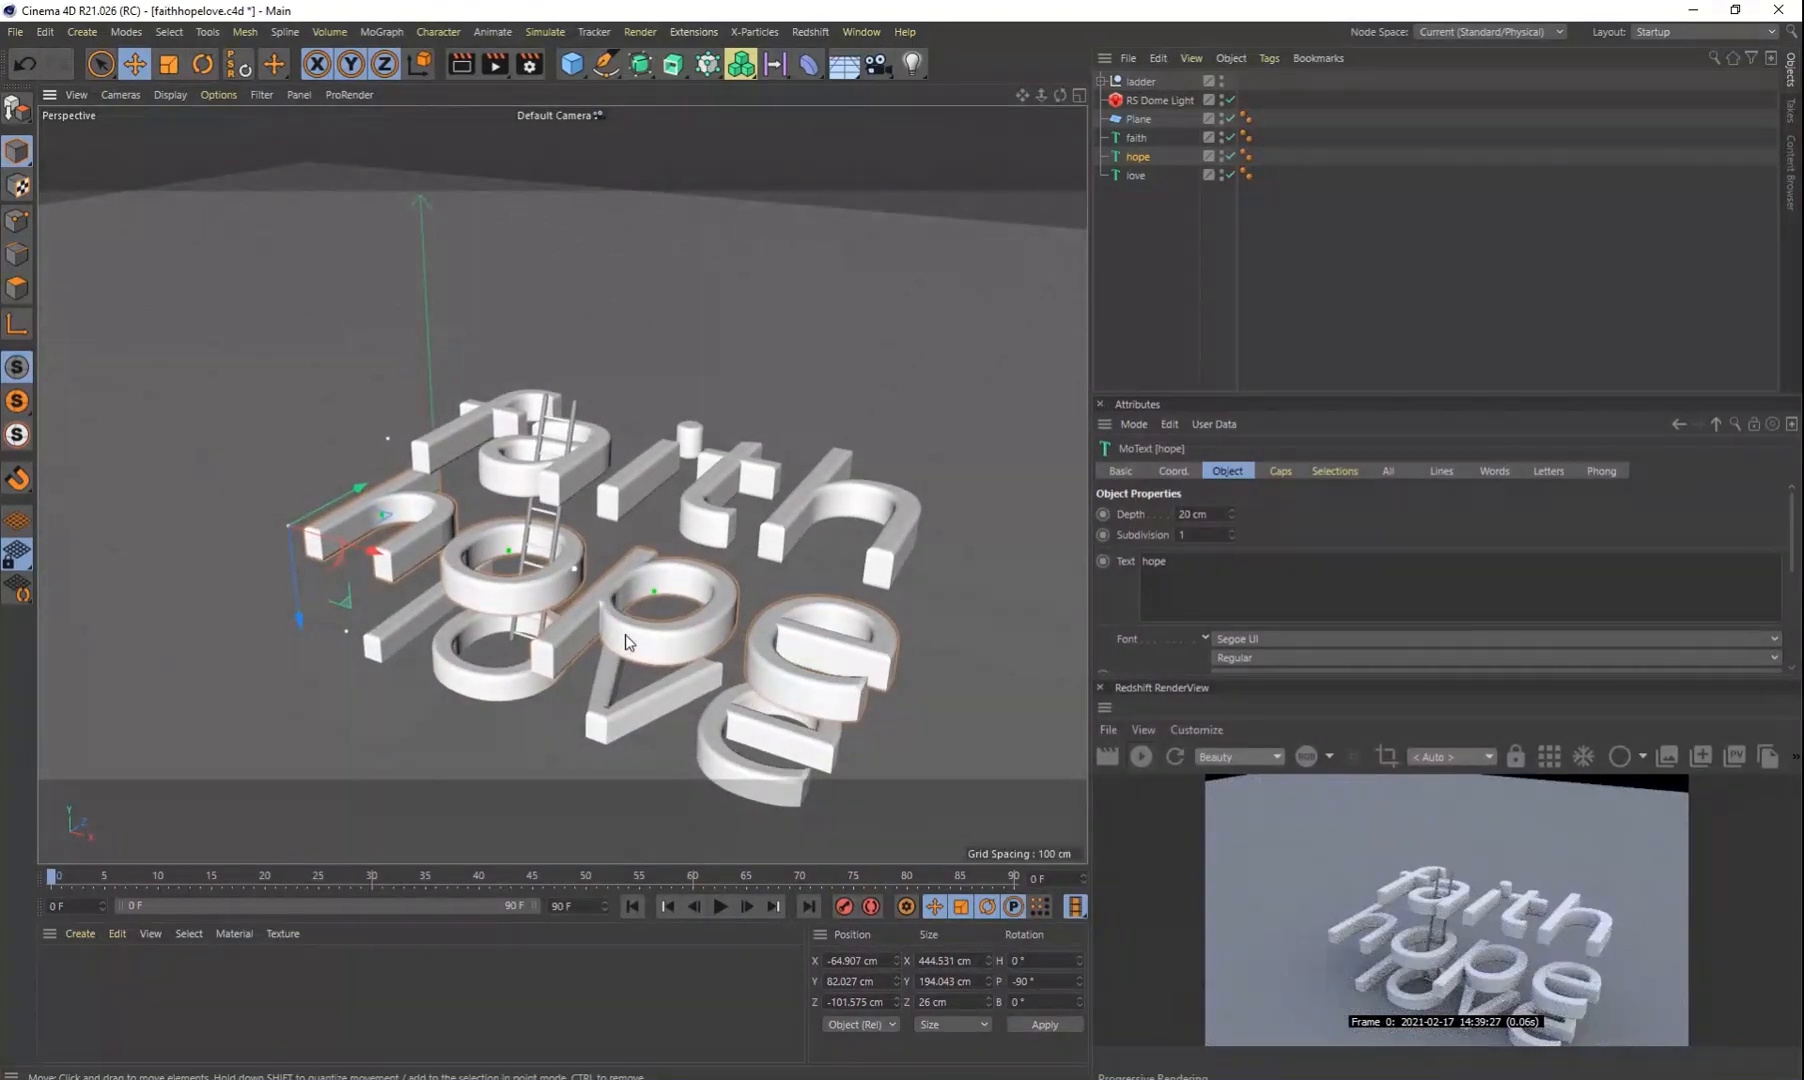
scroll(627, 641, "up", 2)
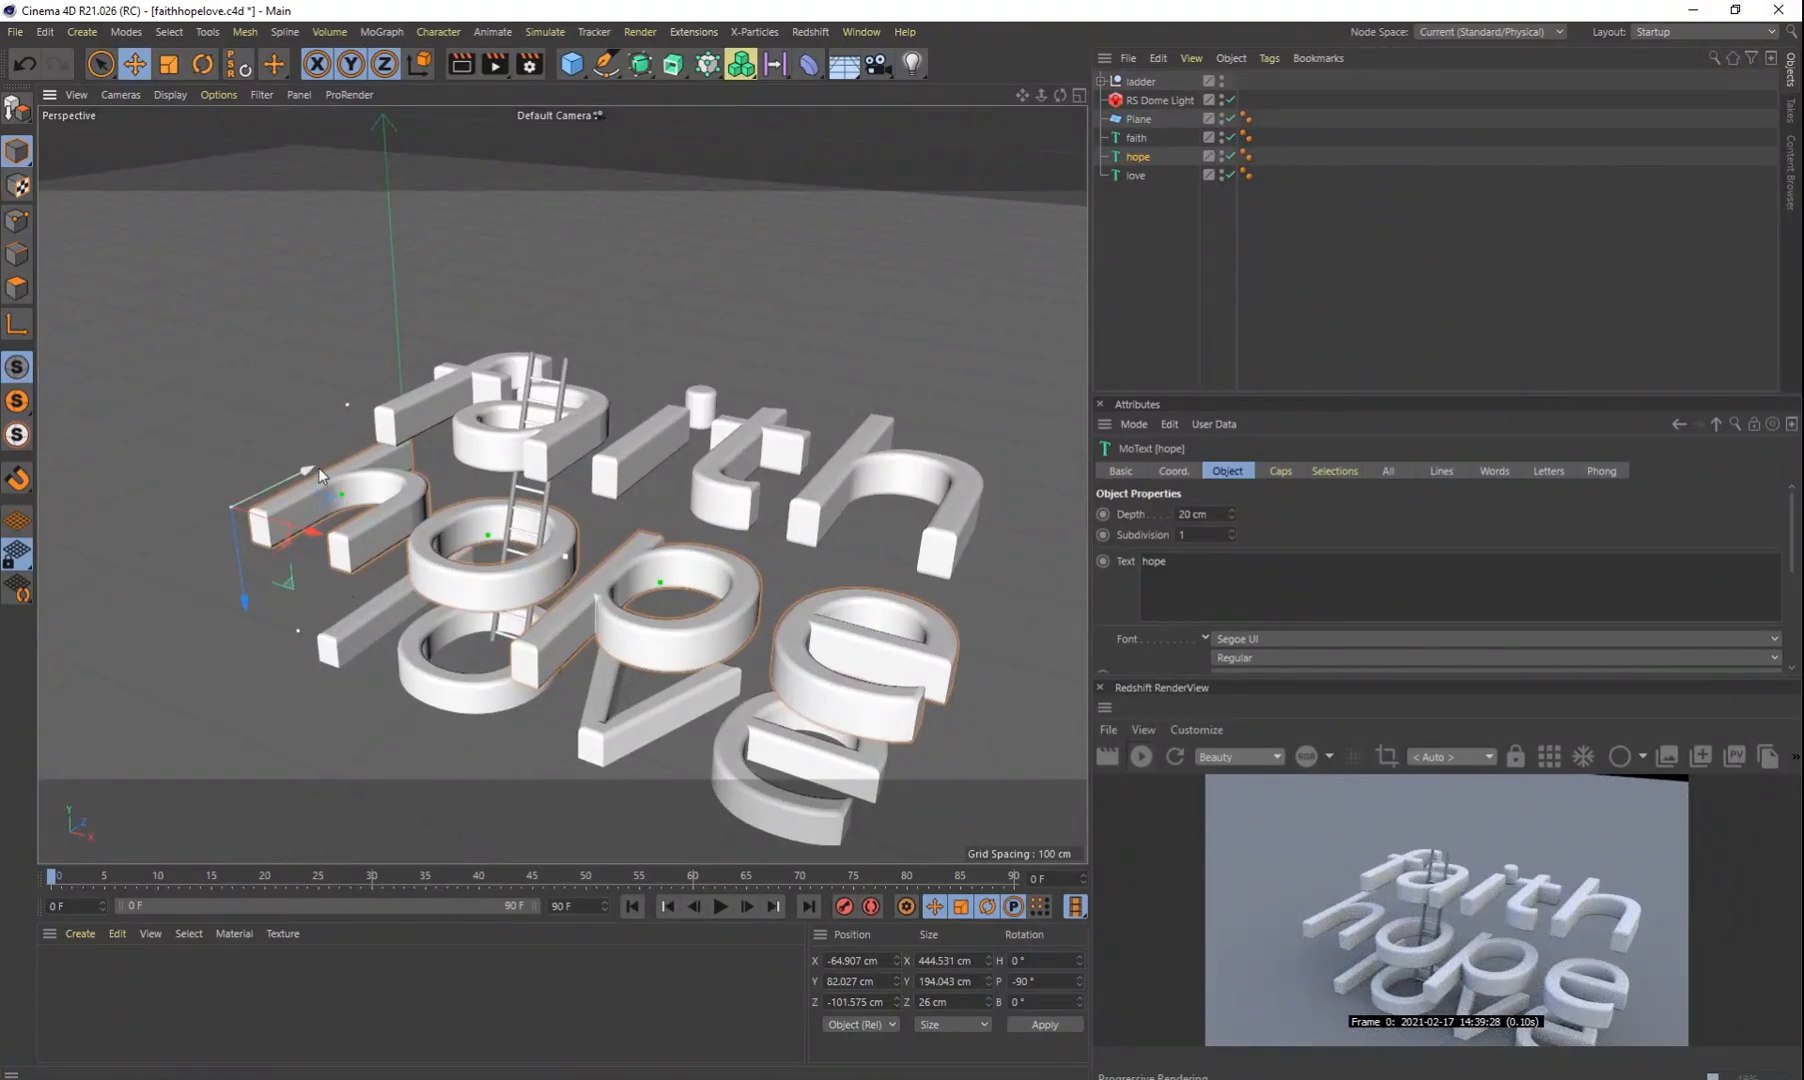
left_click_drag(300, 474, 448, 366)
middle_click_drag(741, 648, 641, 588, "alt")
Step: Tilt the ladder to a pitch of about -34° so it leans up through the stacked letters
left_click(1133, 80)
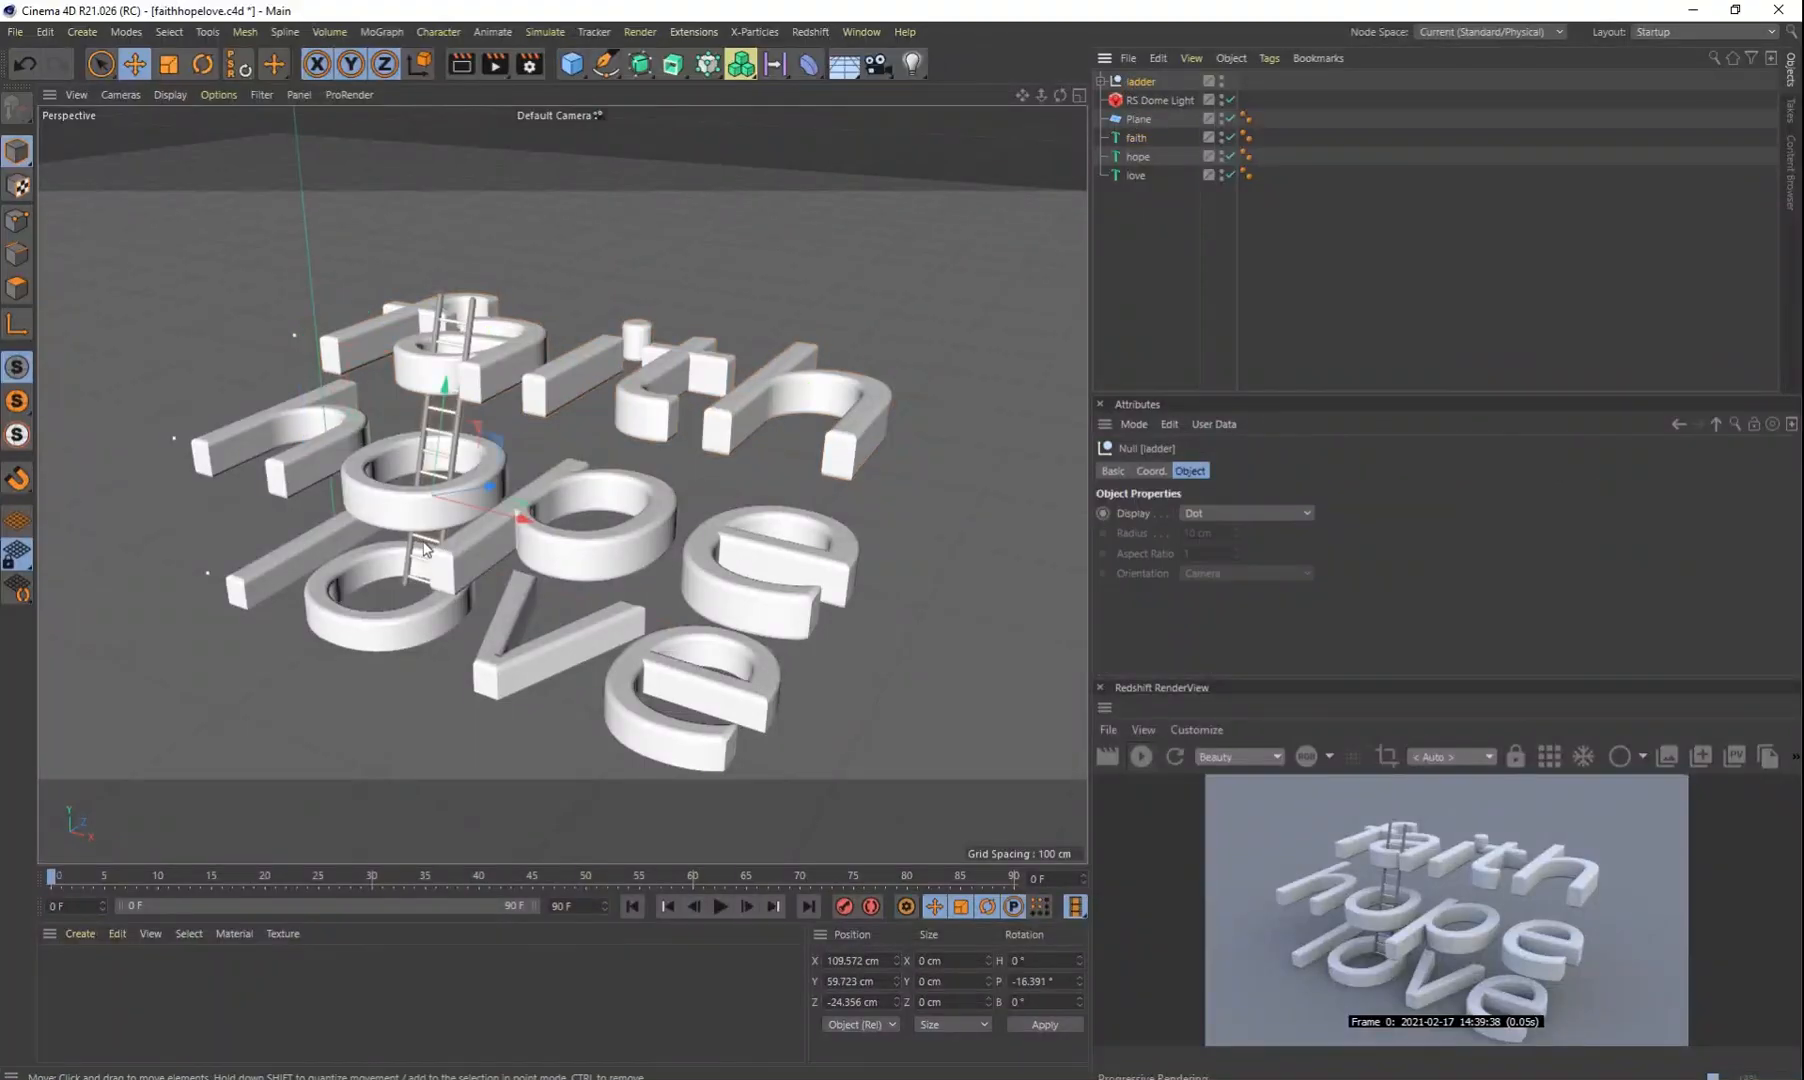
scroll(463, 368, "up", 5)
key("r")
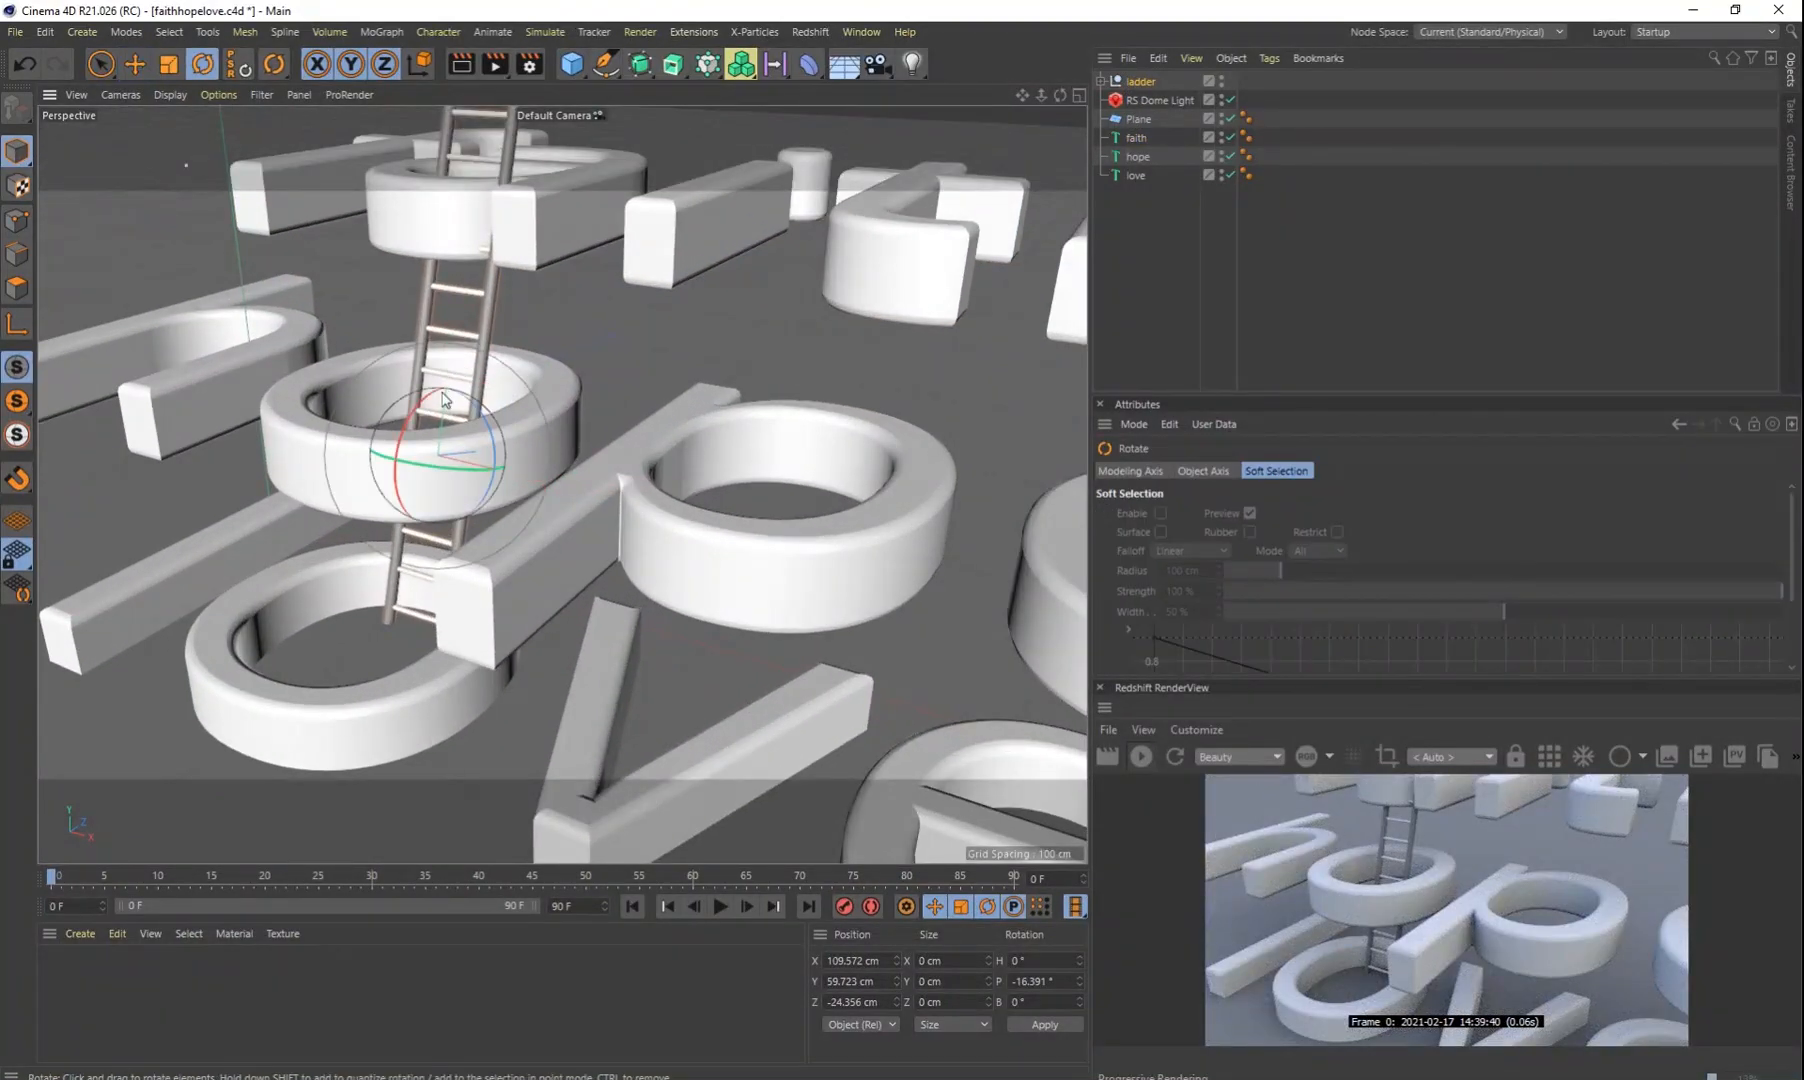
left_click_drag(420, 410, 426, 406)
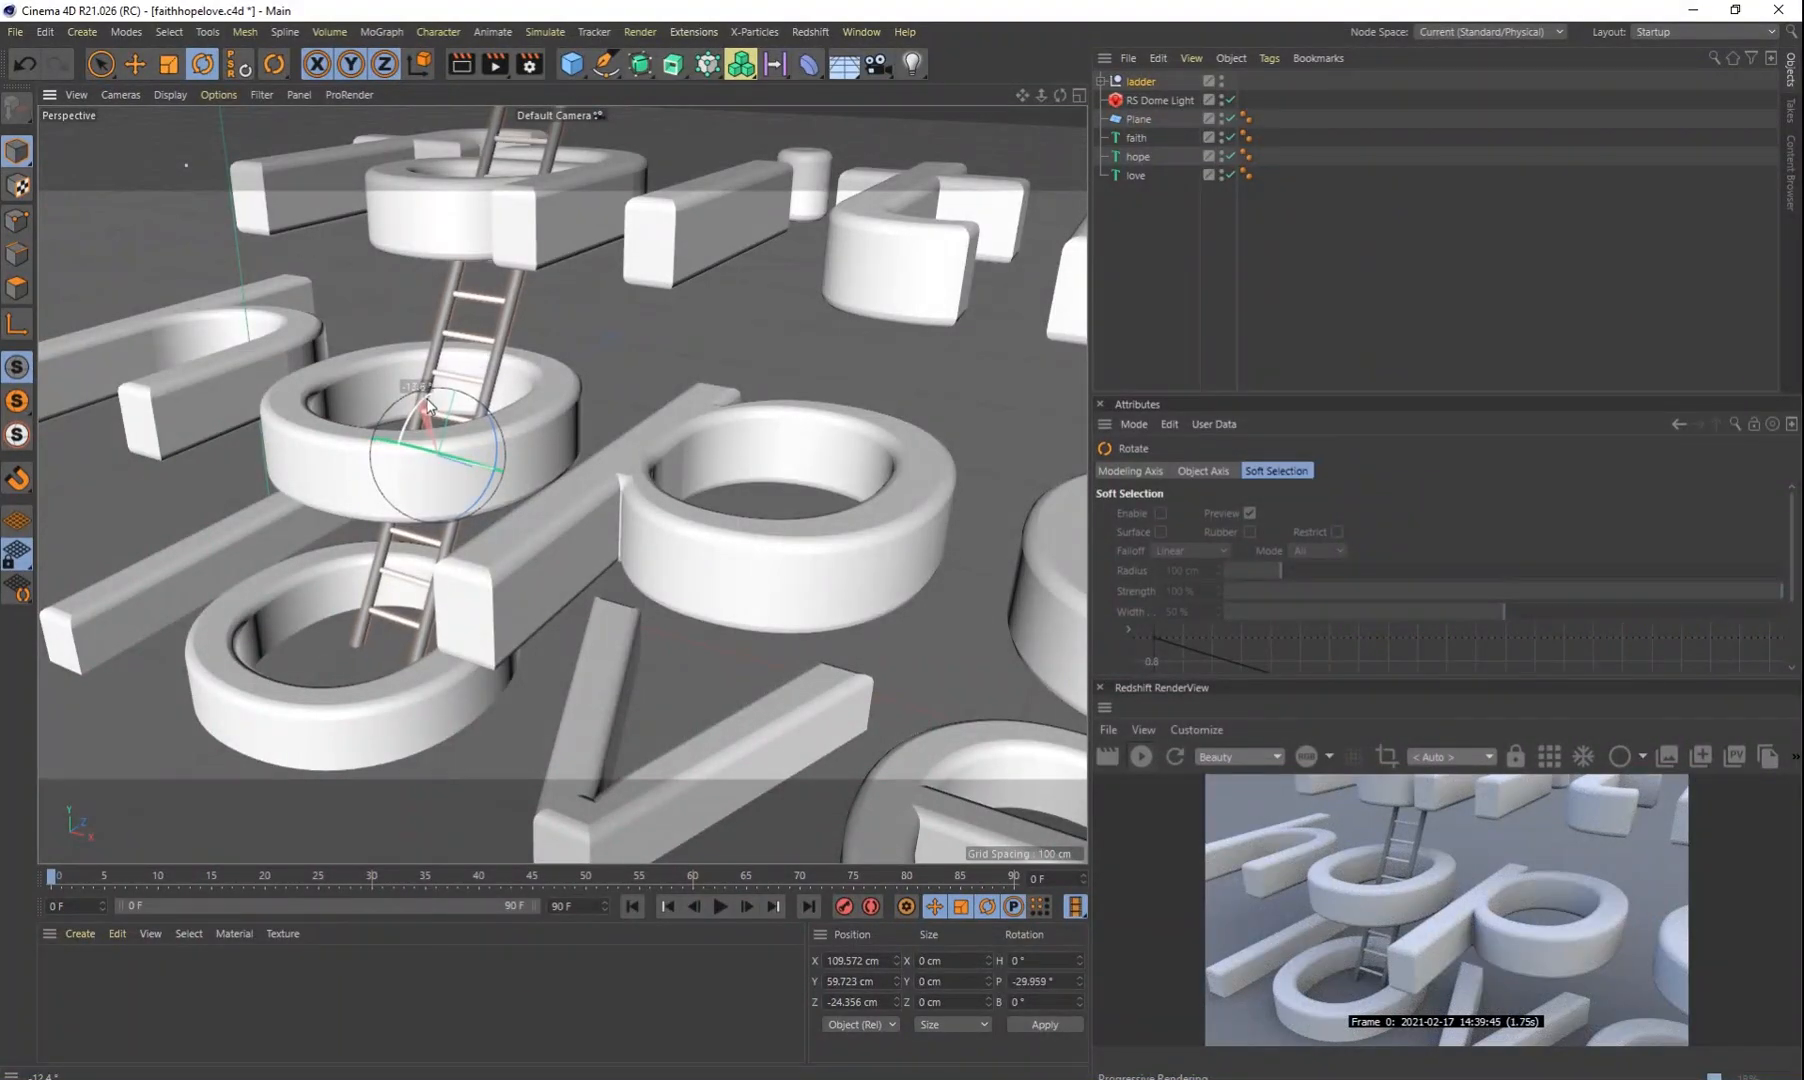
scroll(443, 404, "down", 2)
mouse_move(443, 404)
left_mouse_down("alt")
mouse_move(570, 475)
mouse_move(620, 410)
mouse_move(450, 490)
mouse_move(500, 460)
mouse_move(470, 424)
left_mouse_up("alt")
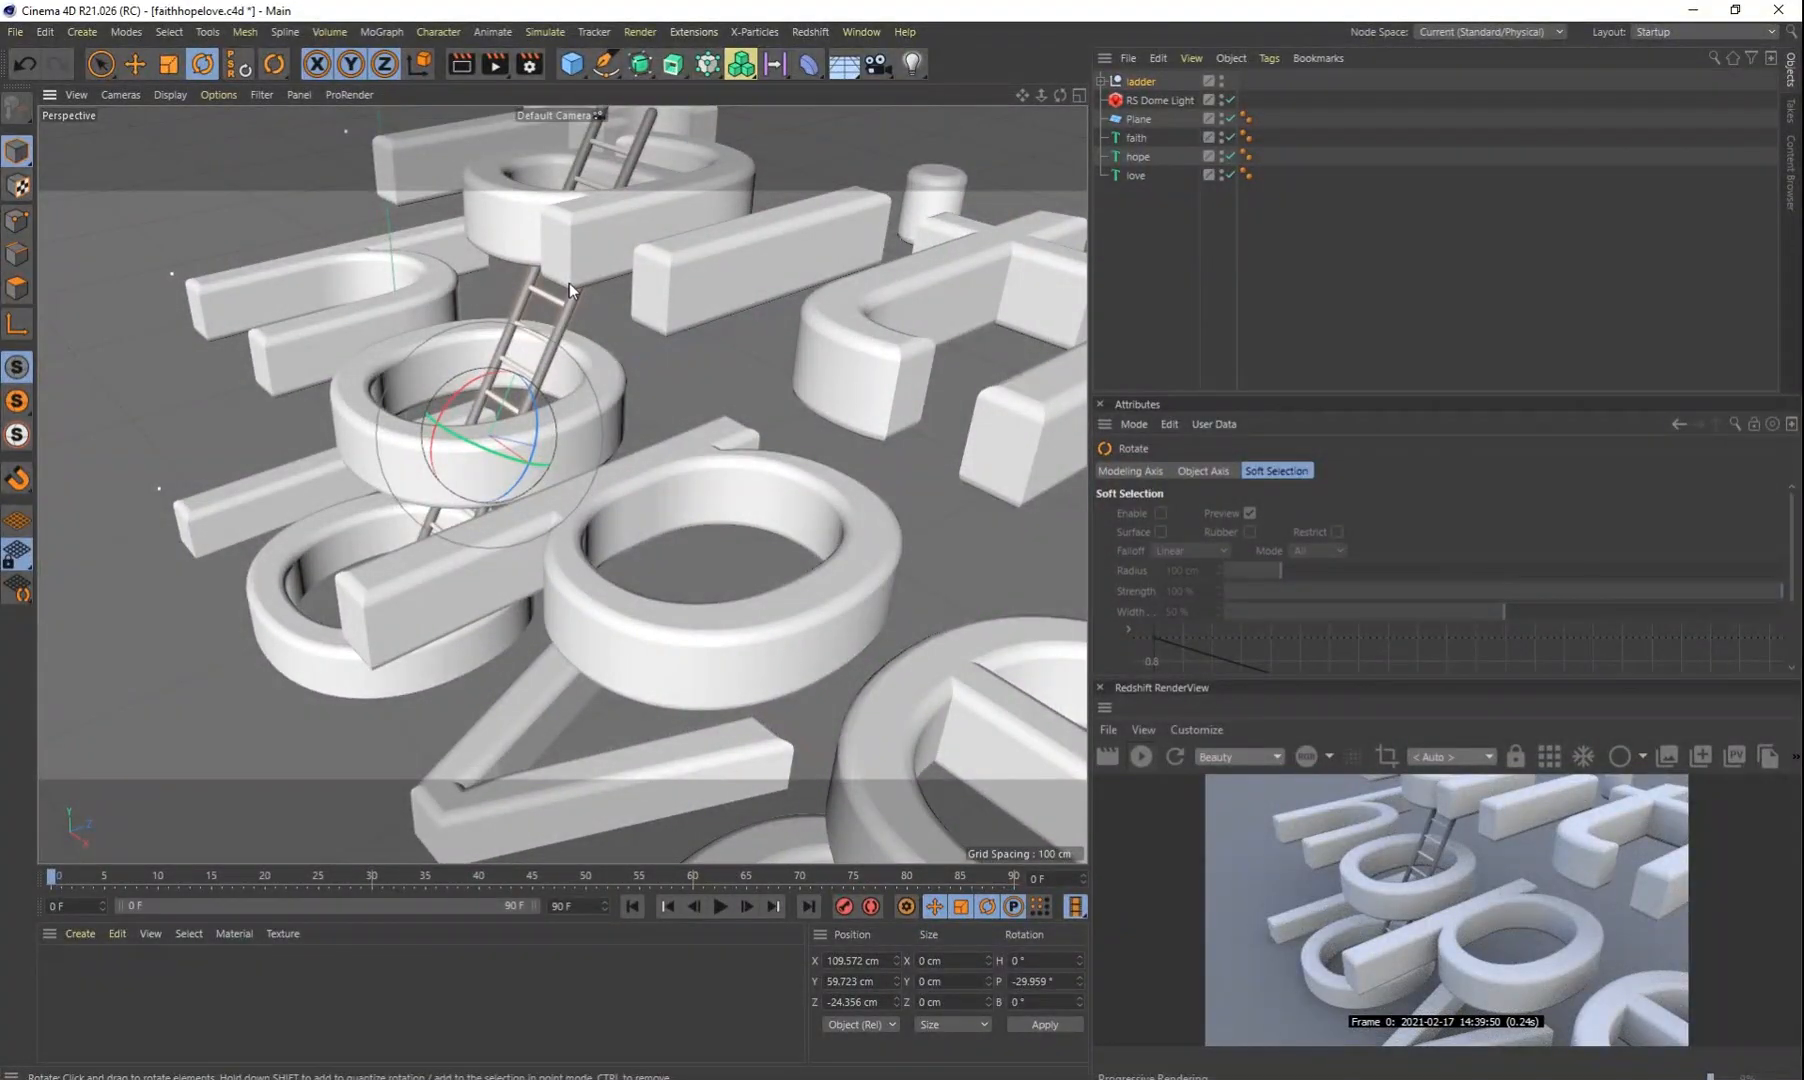
middle_click_drag(569, 285, 545, 482, "alt")
scroll(605, 407, "up", 6)
left_click_drag(605, 407, 516, 436, "alt")
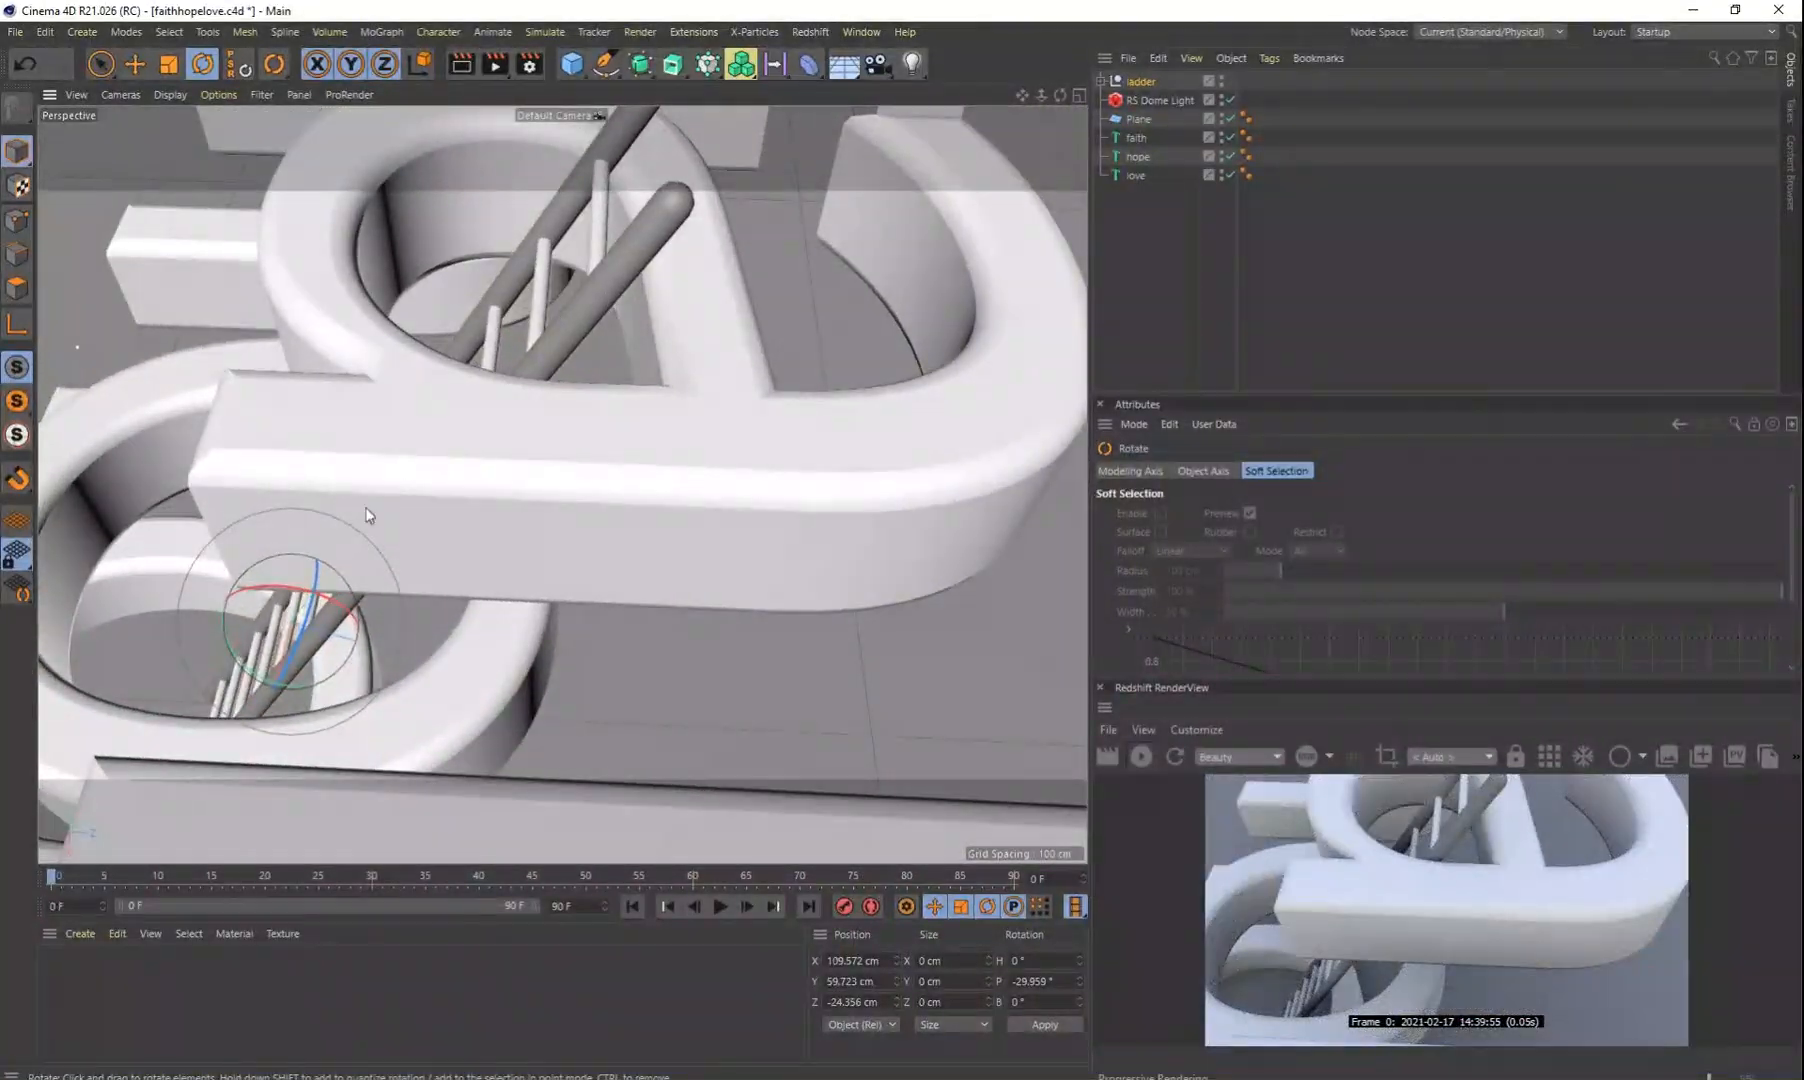
left_click_drag(303, 596, 519, 552)
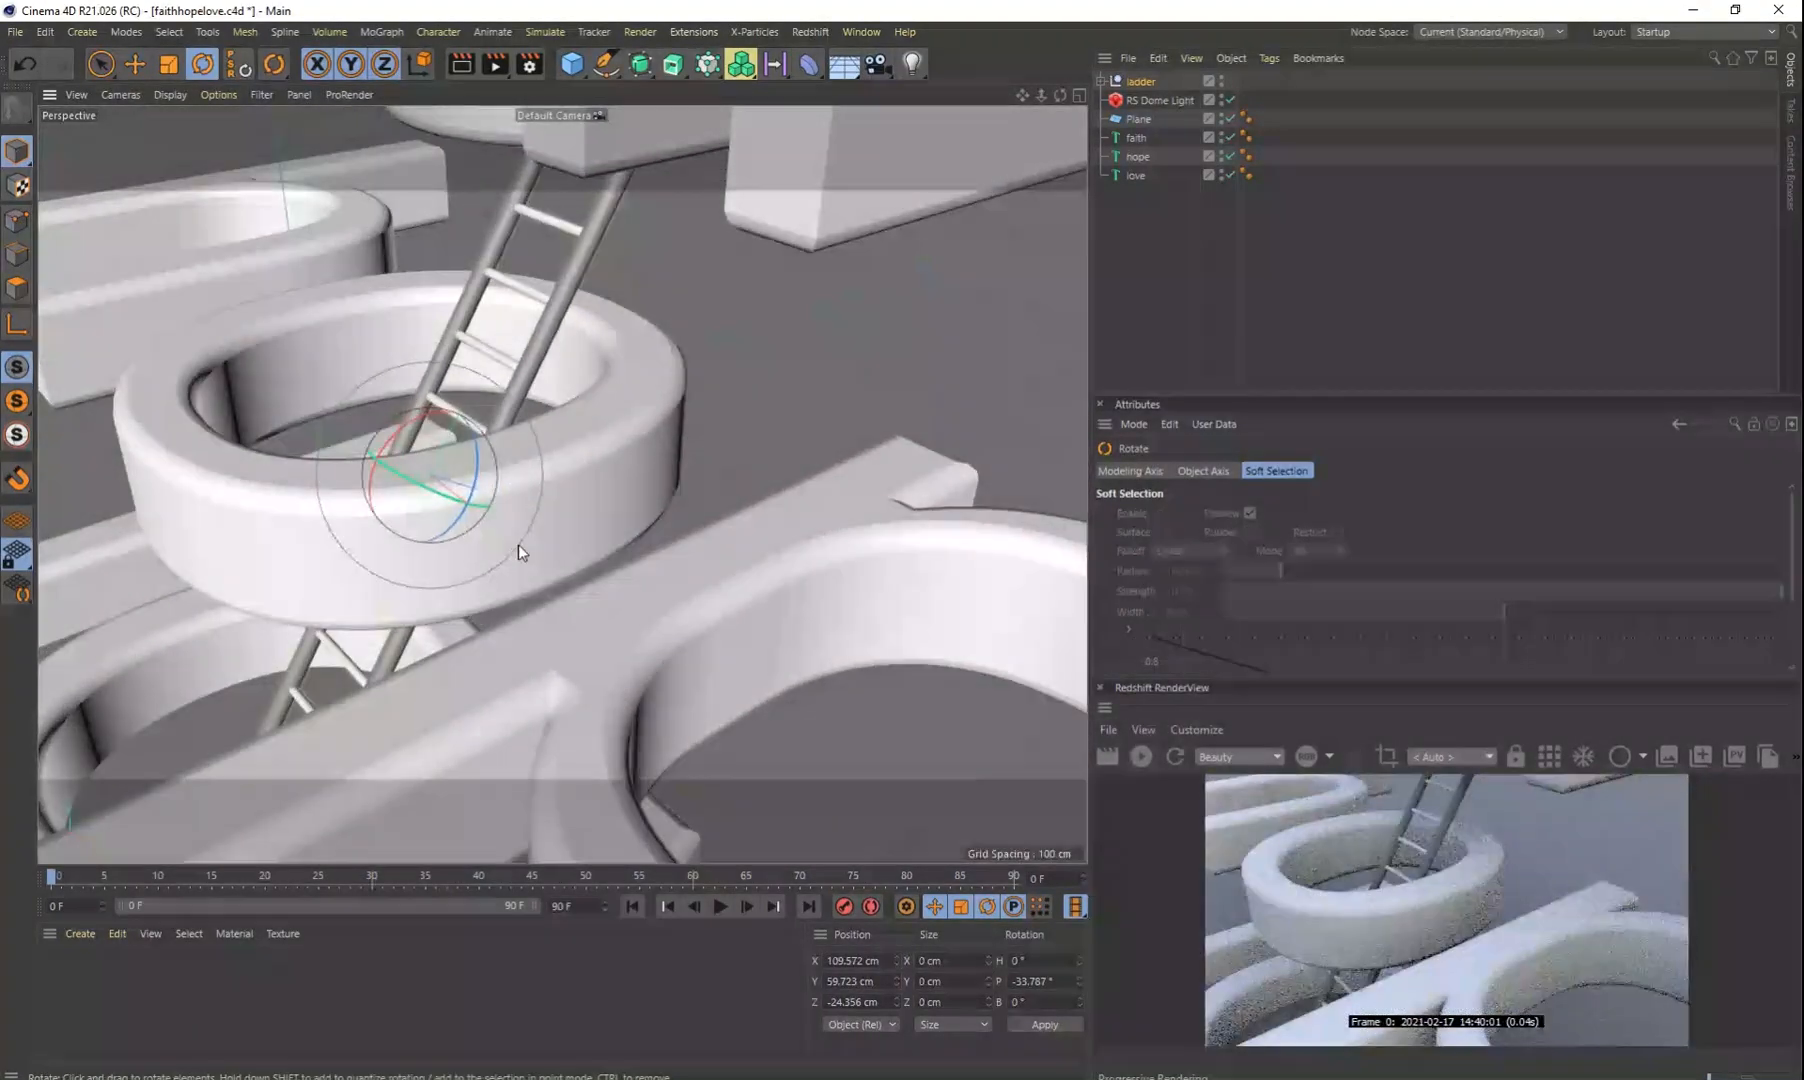
Step: Move the word hope along its depth direction to about Z -58 cm
left_click(1139, 156)
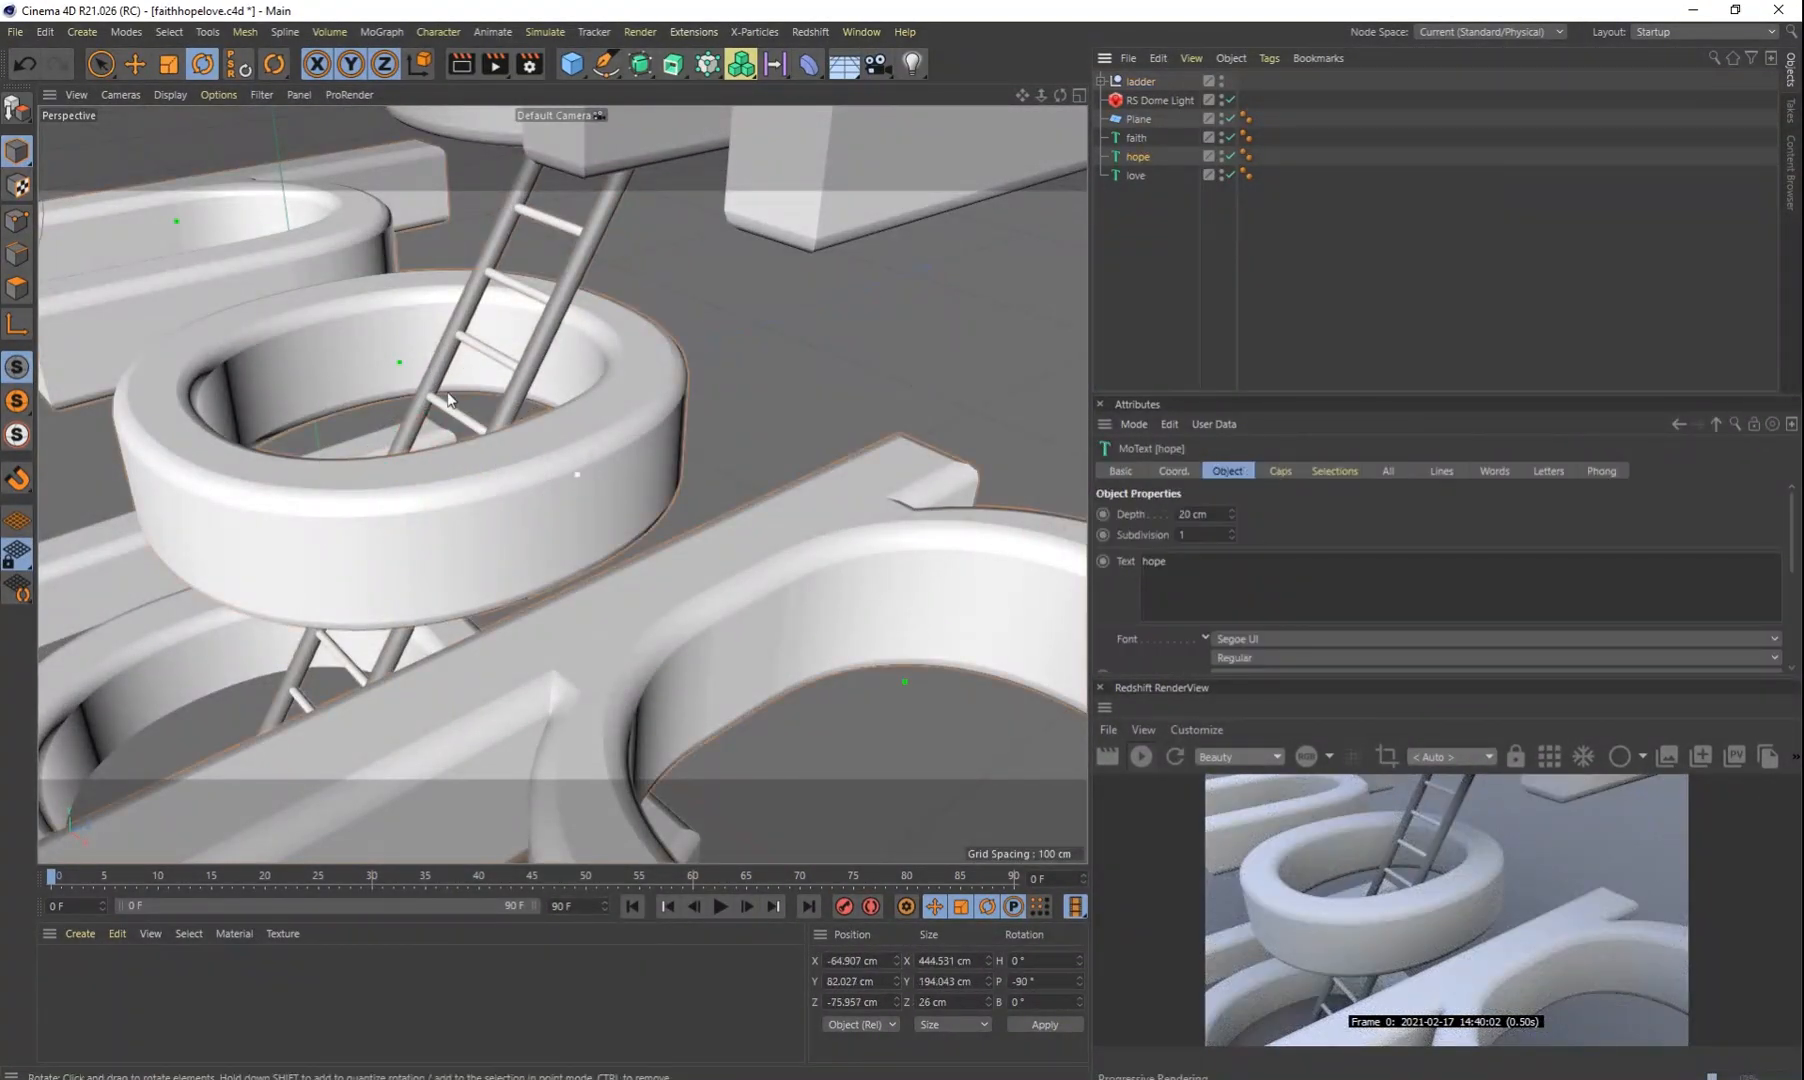
right_click_drag(448, 400, 365, 370, "alt")
key("e")
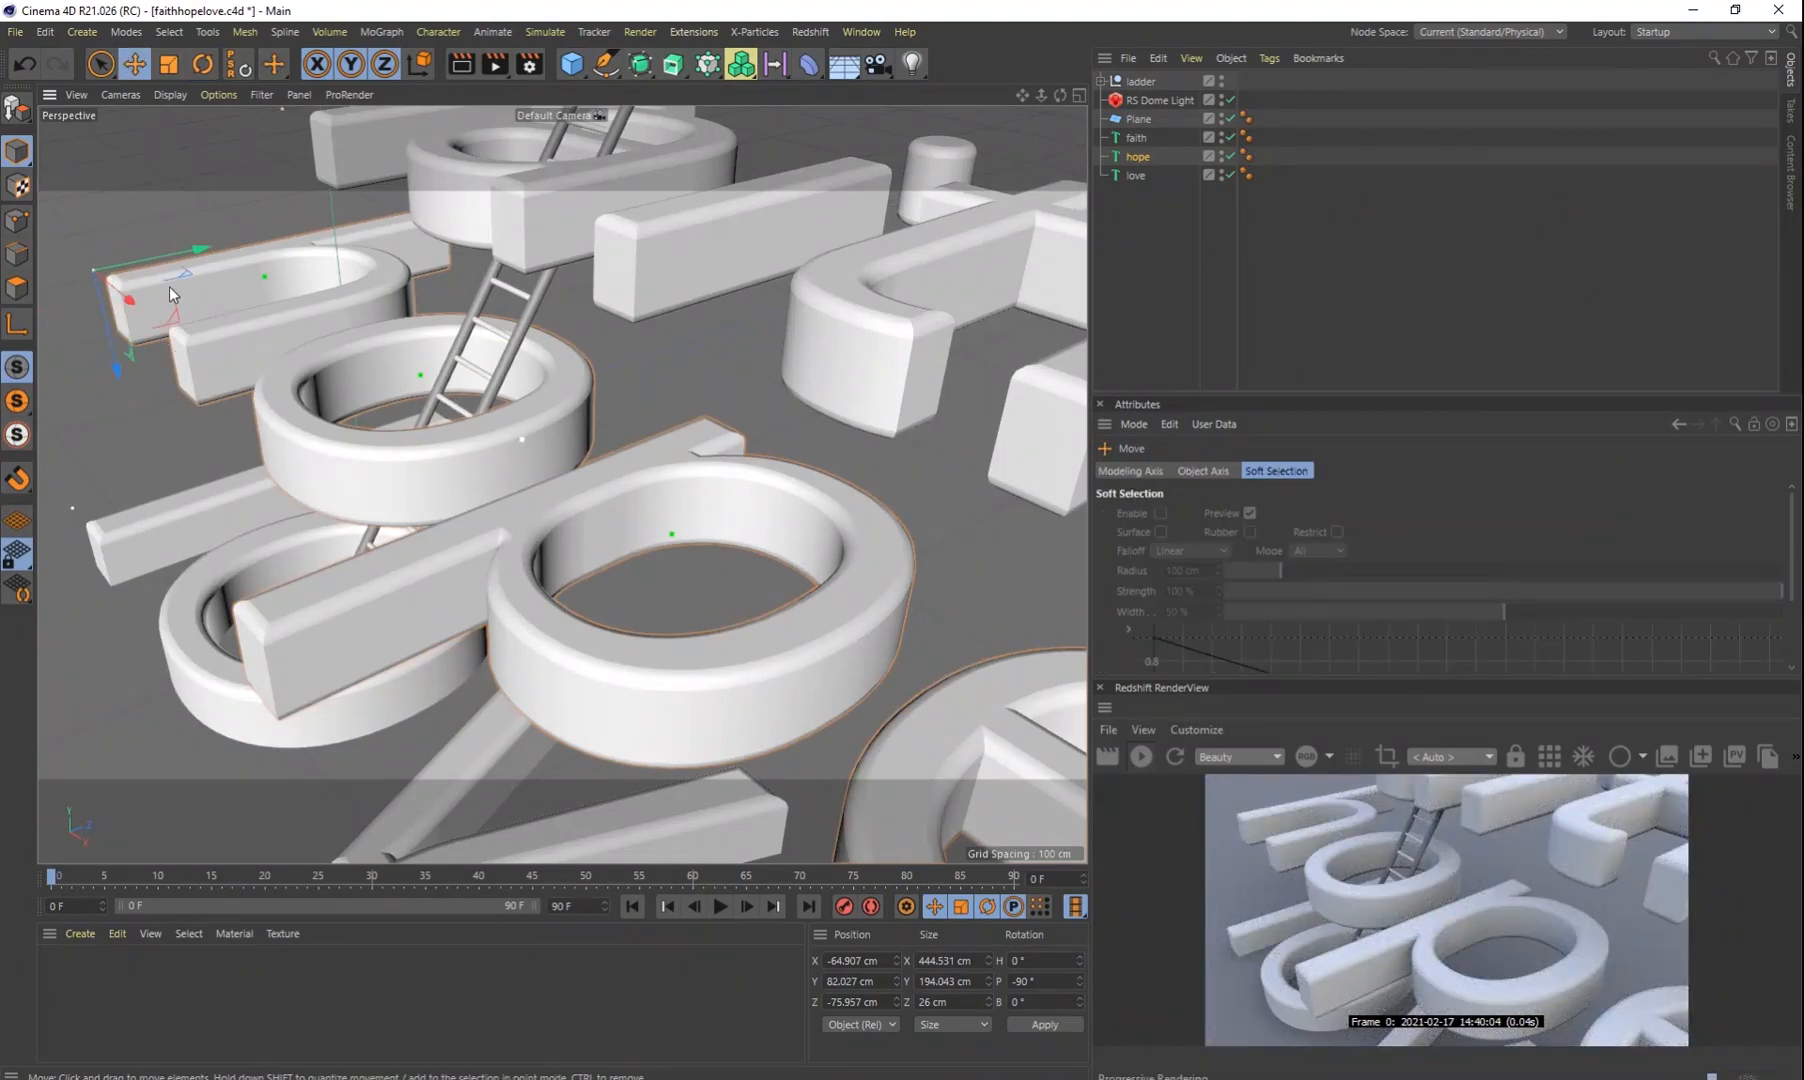
left_click_drag(173, 286, 242, 268)
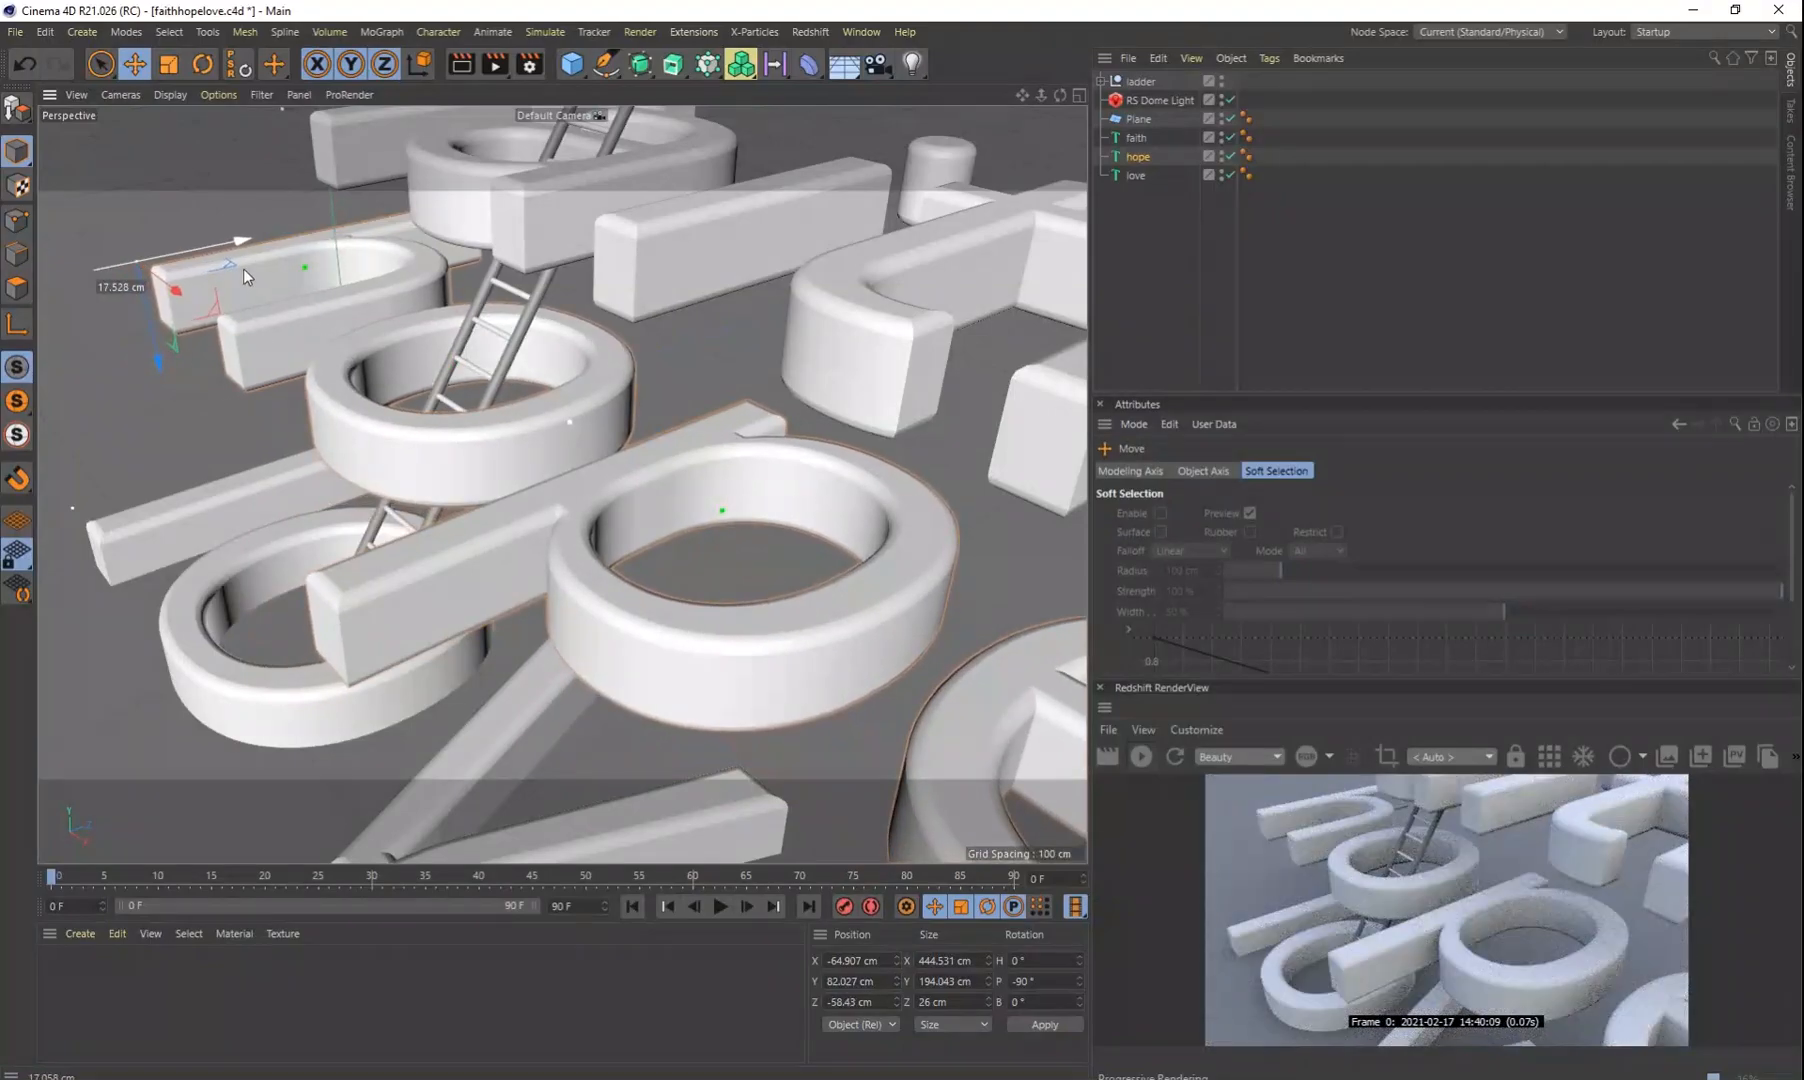
Step: Nudge the word hope farther back to about Z -46 cm so its o lines up with the ladder
right_click_drag(468, 412, 400, 388, "alt")
left_click_drag(555, 449, 591, 452, "alt")
left_click_drag(661, 451, 679, 510, "alt")
scroll(651, 474, "down", 4)
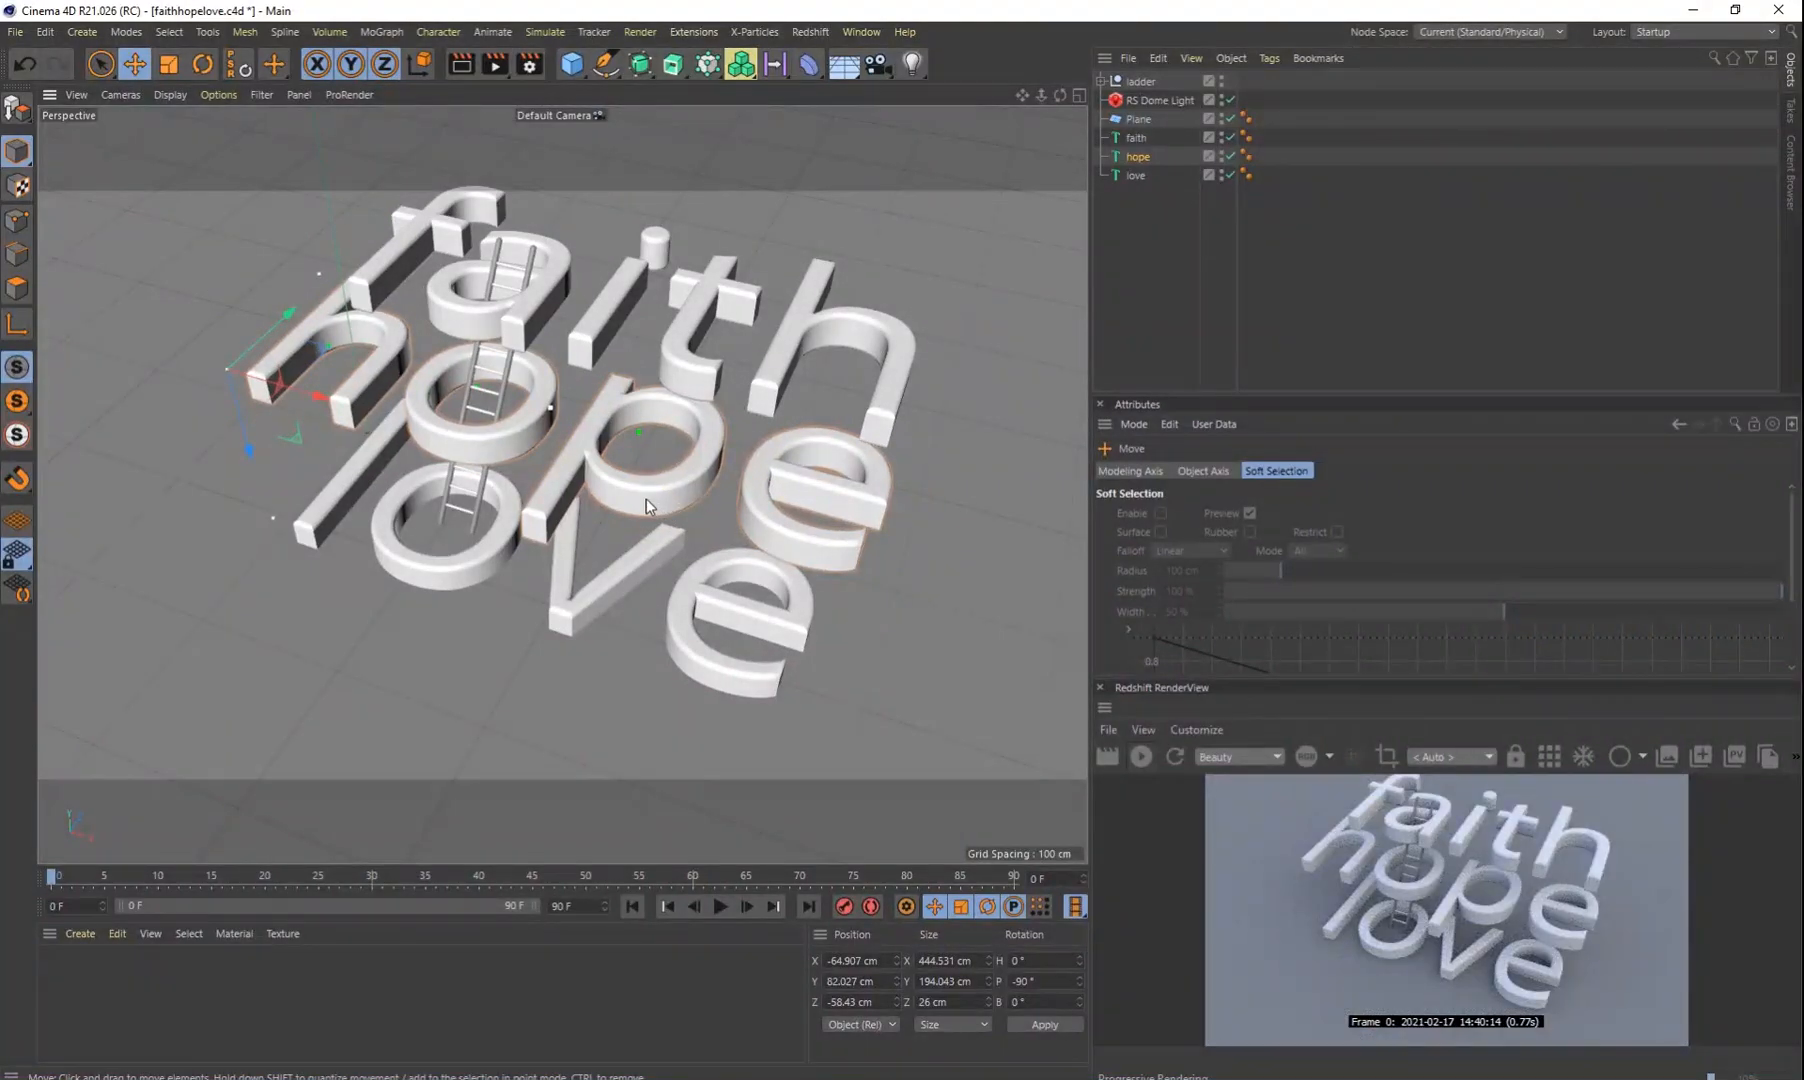
middle_click_drag(645, 498, 595, 560, "alt")
scroll(595, 552, "up", 3)
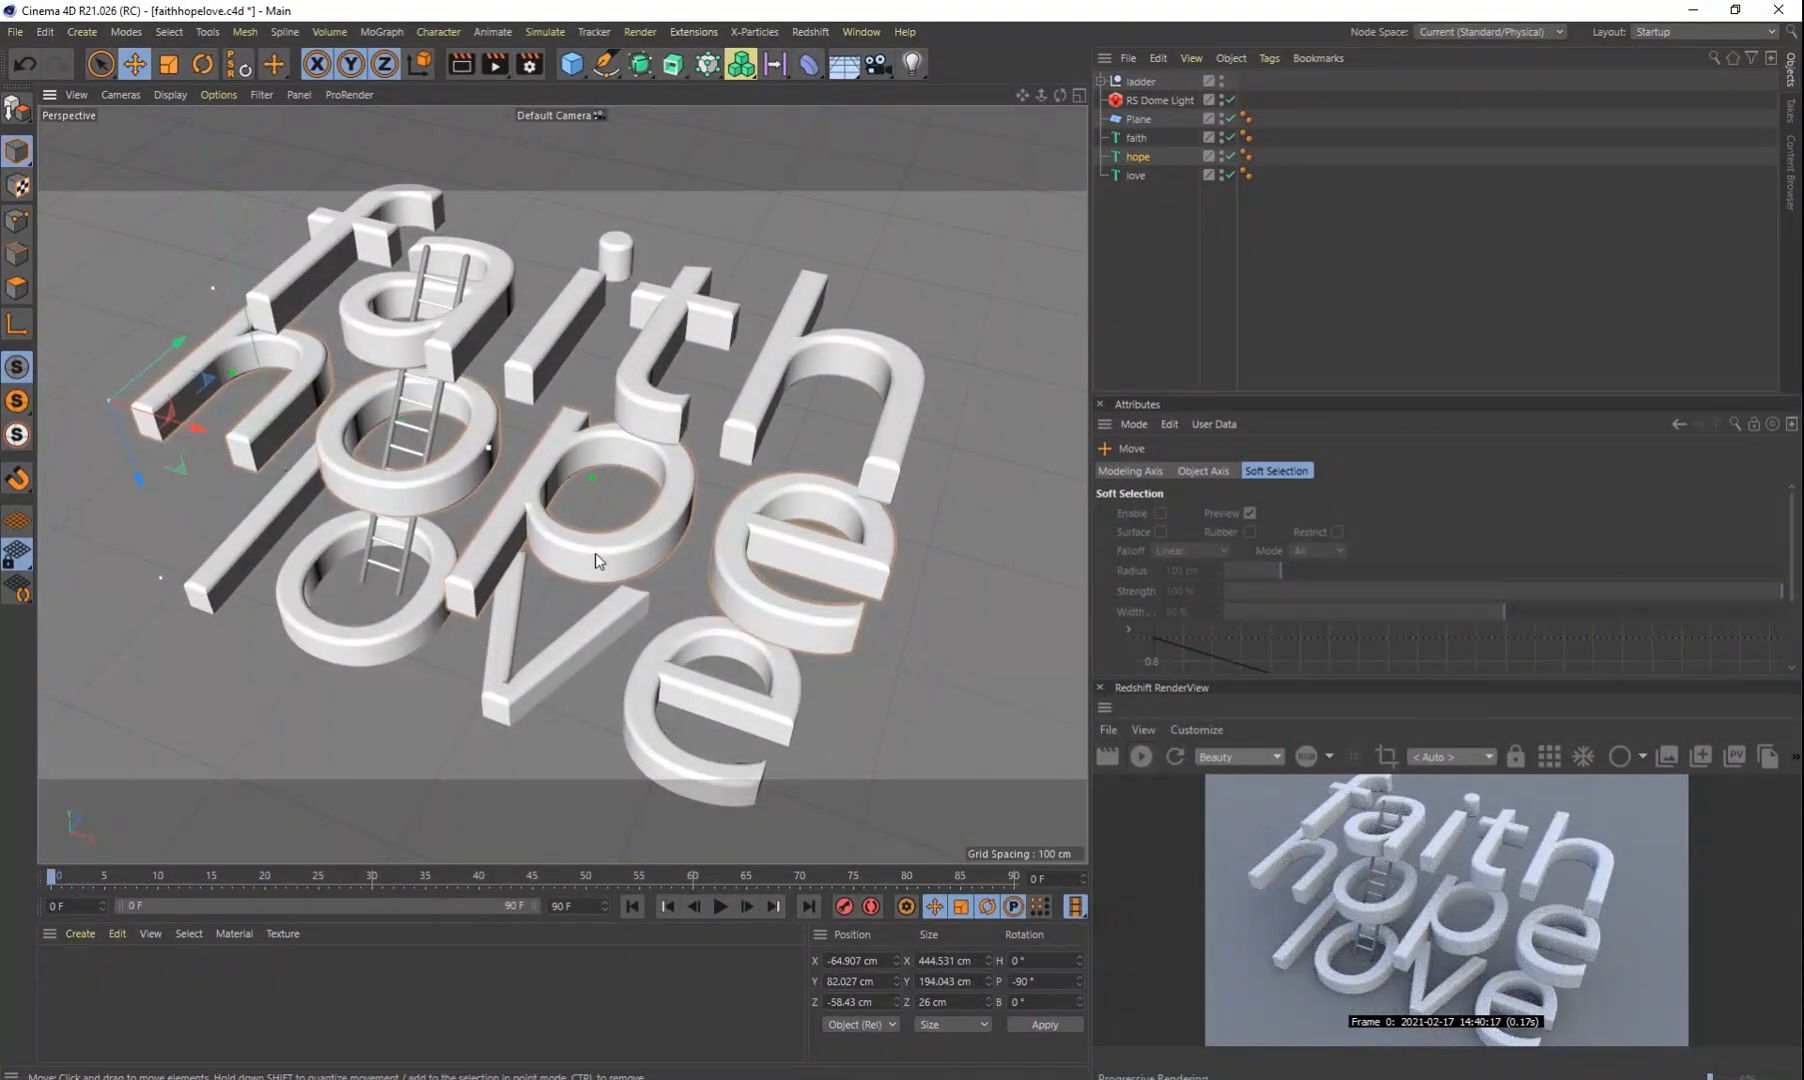
left_click_drag(585, 567, 581, 538, "alt")
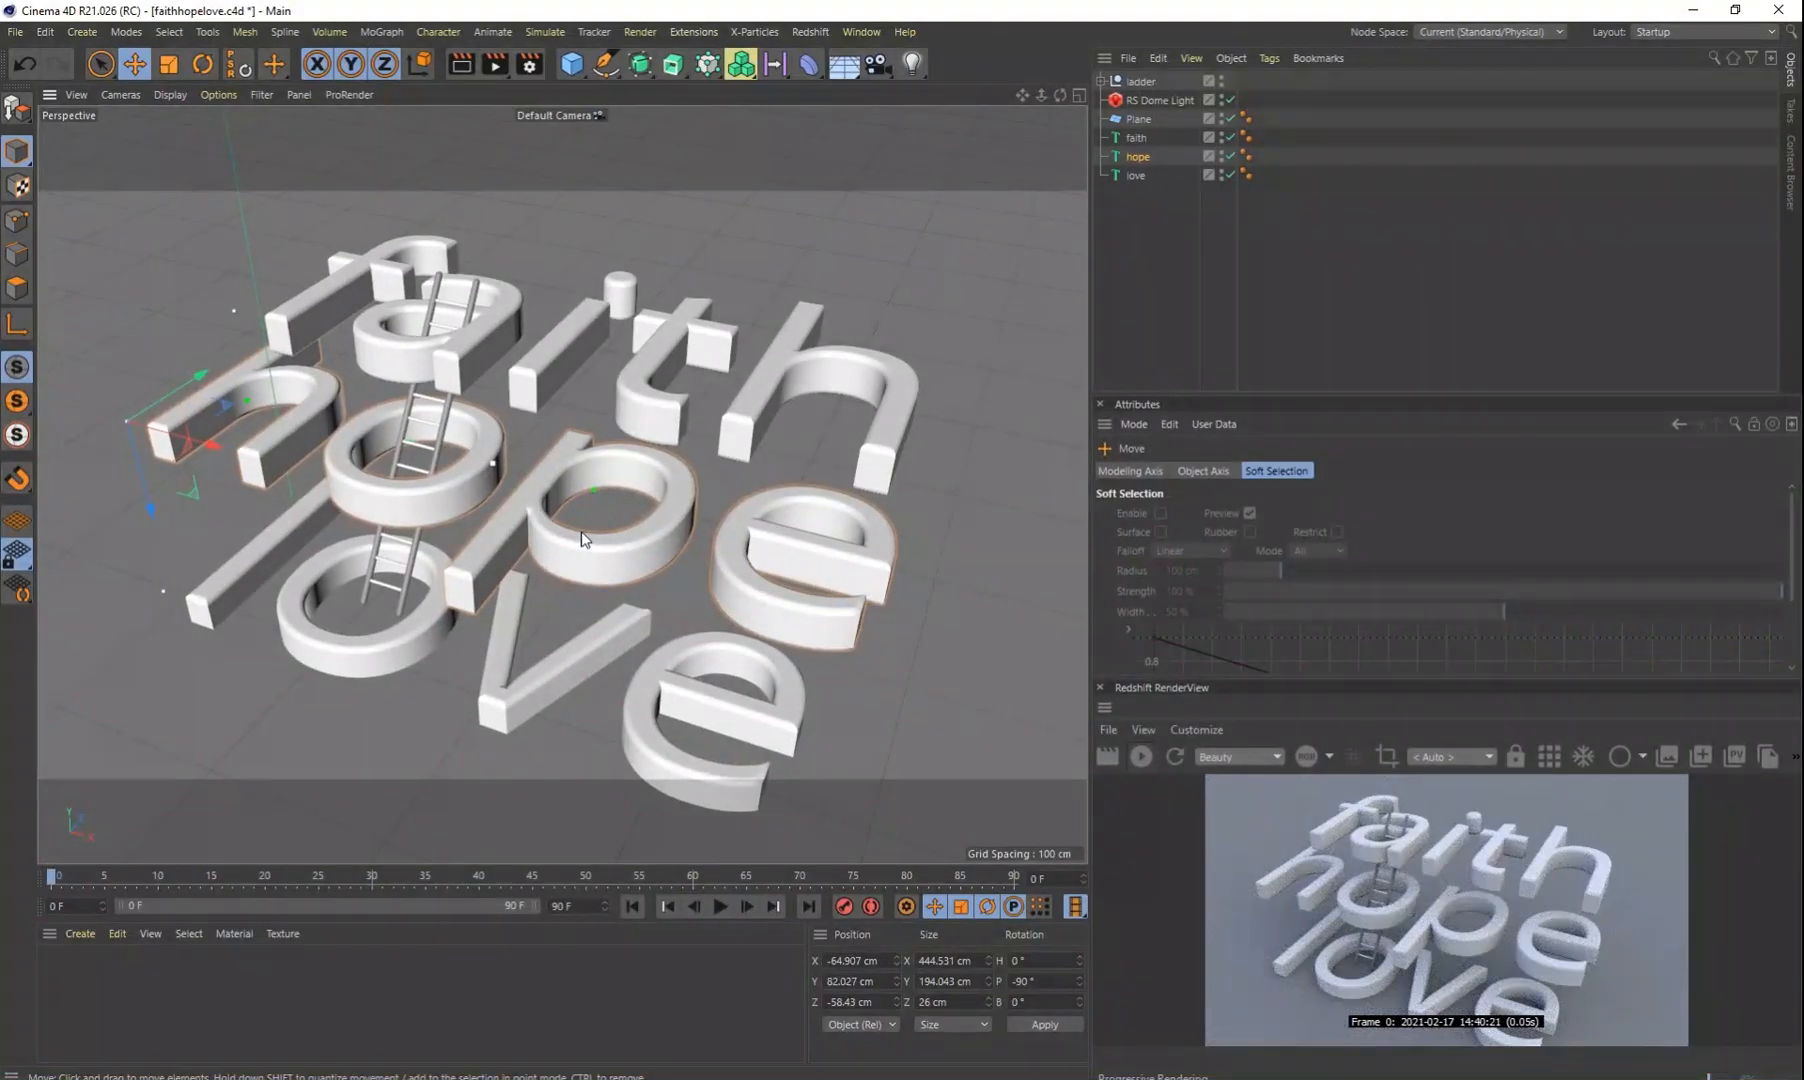
left_click(1138, 157)
left_click_drag(207, 388, 223, 365)
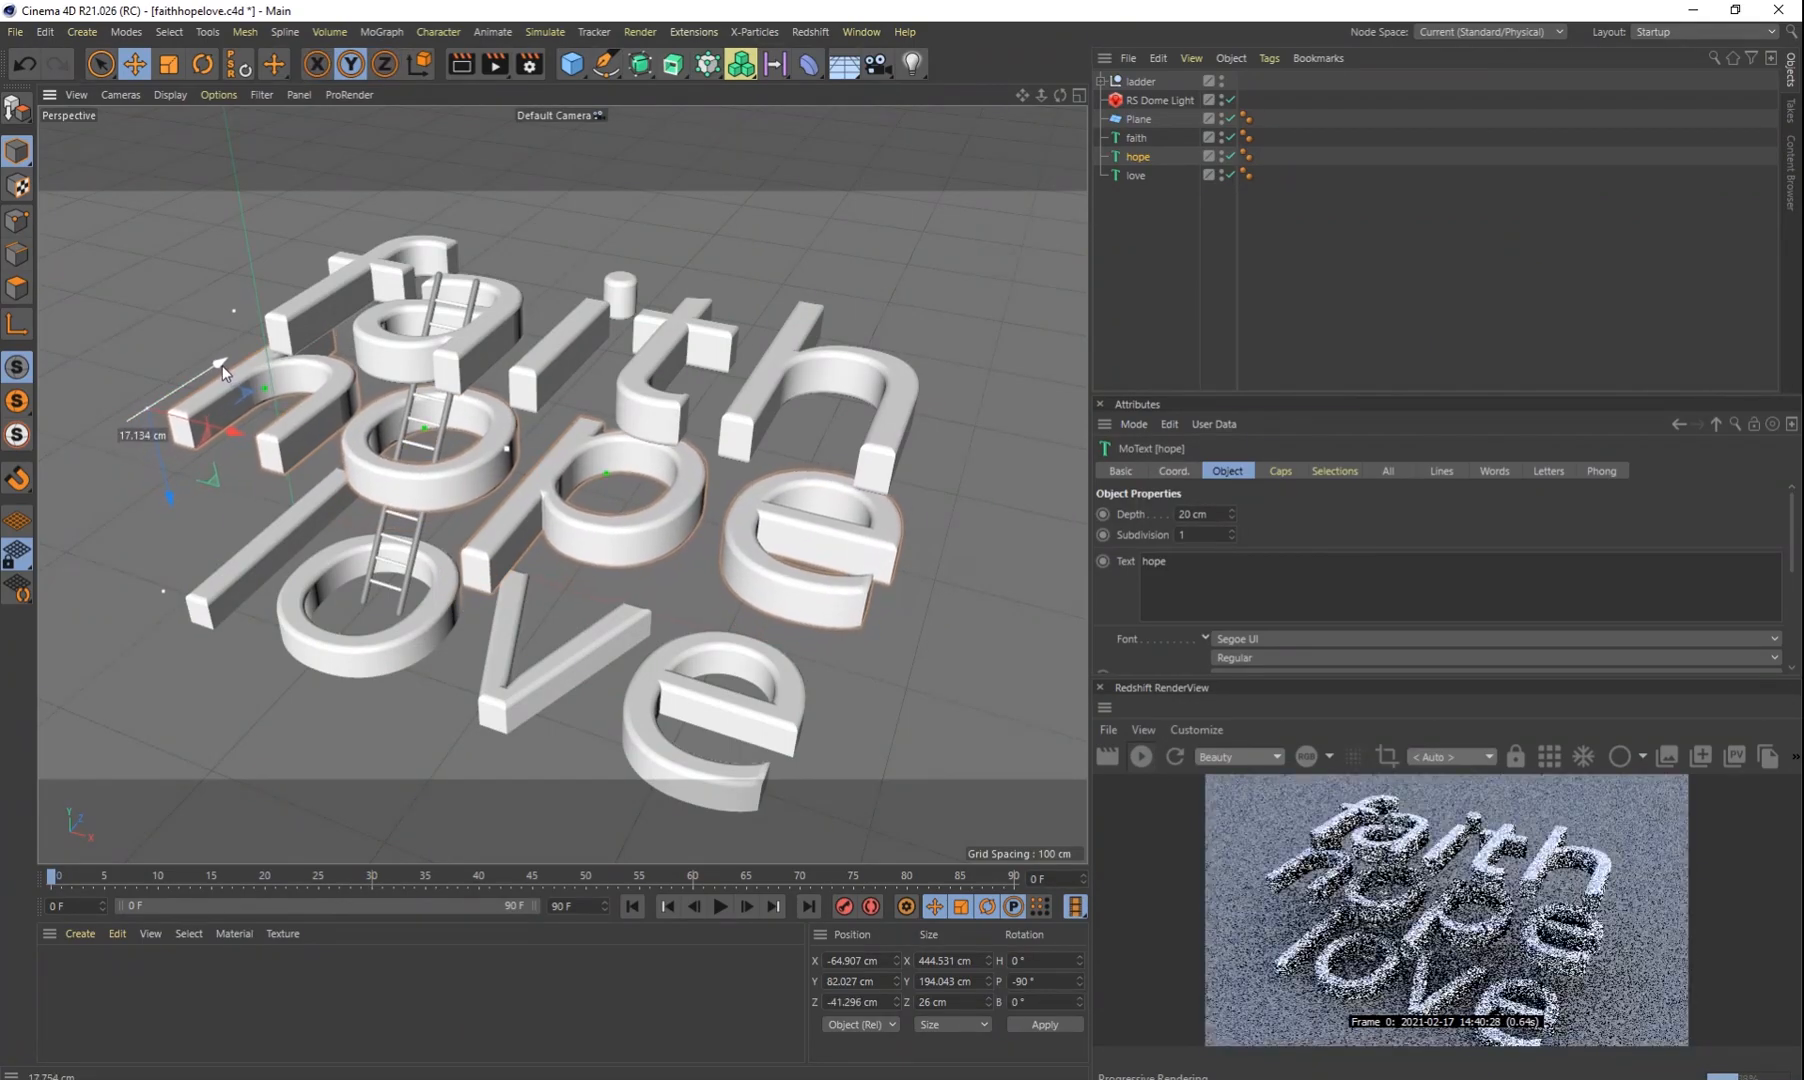
Step: Frame the words from slightly higher and add a Redshift camera with a 50 mm focal length
left_click_drag(420, 546, 454, 576, "alt")
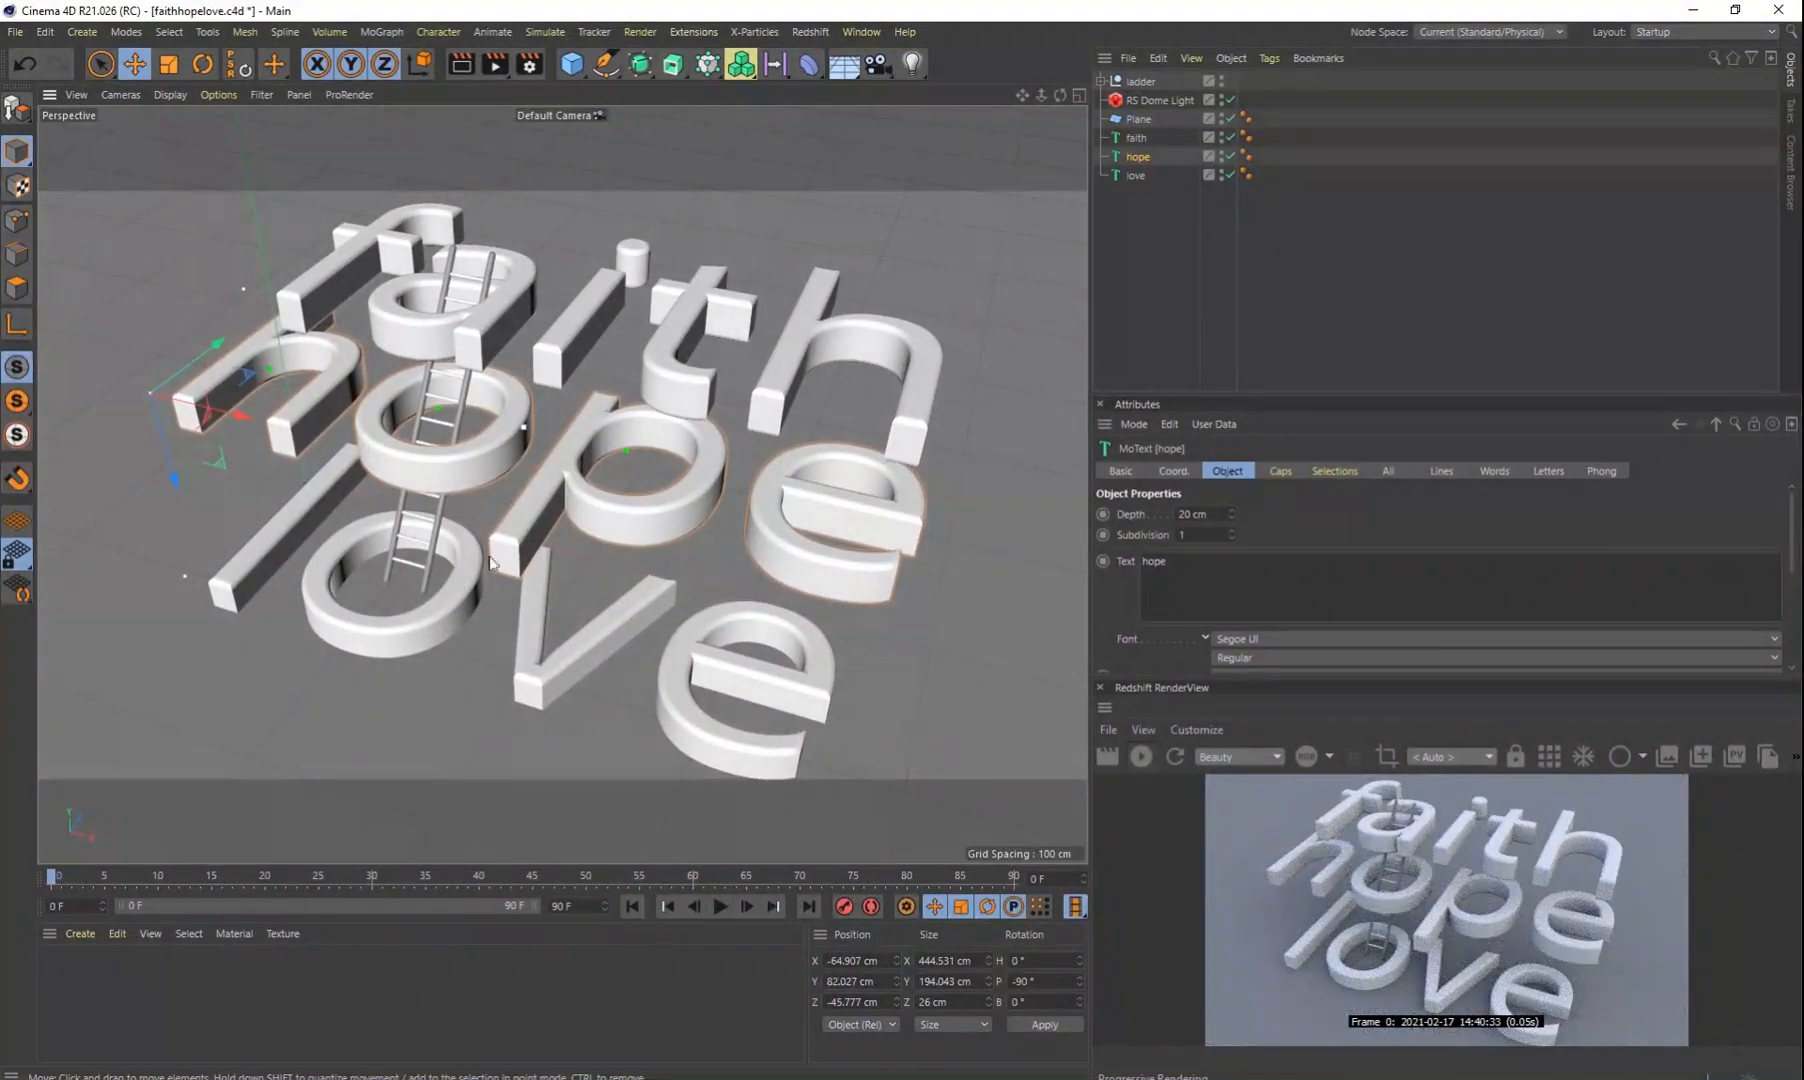
left_click(810, 31)
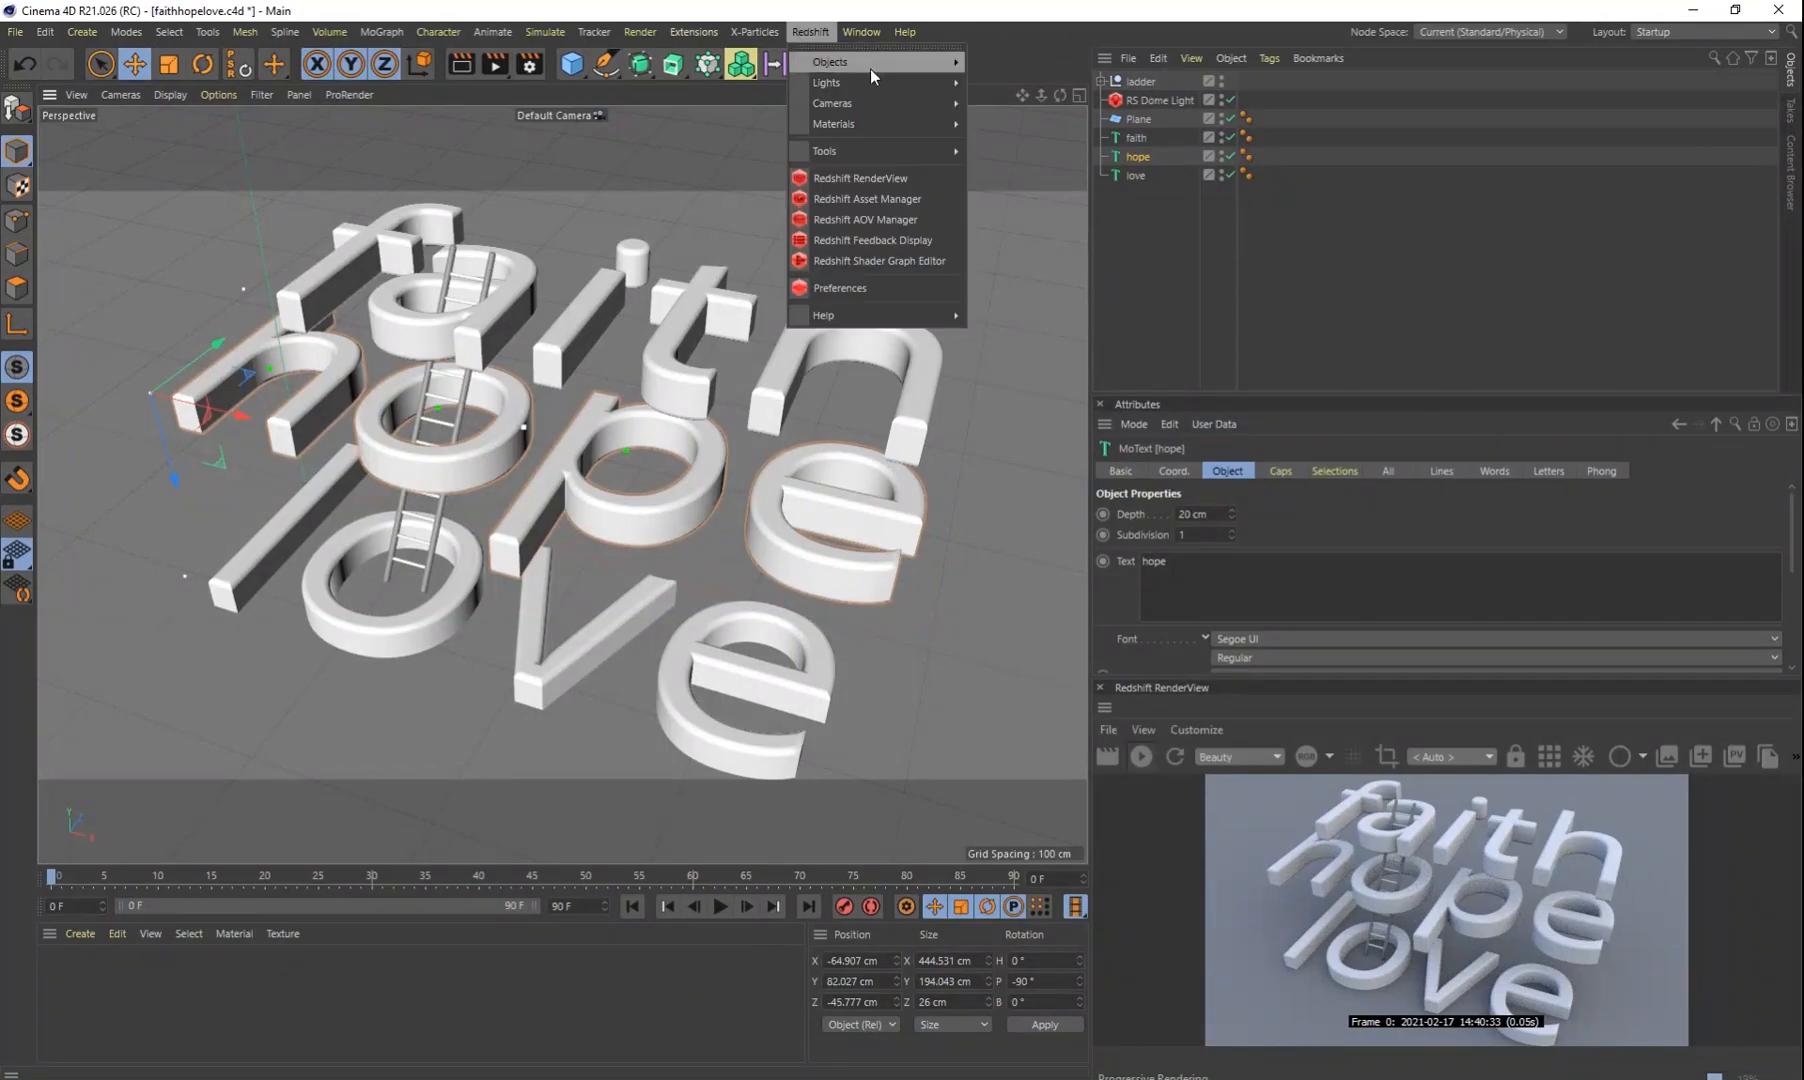
mouse_move(862, 103)
left_click(992, 108)
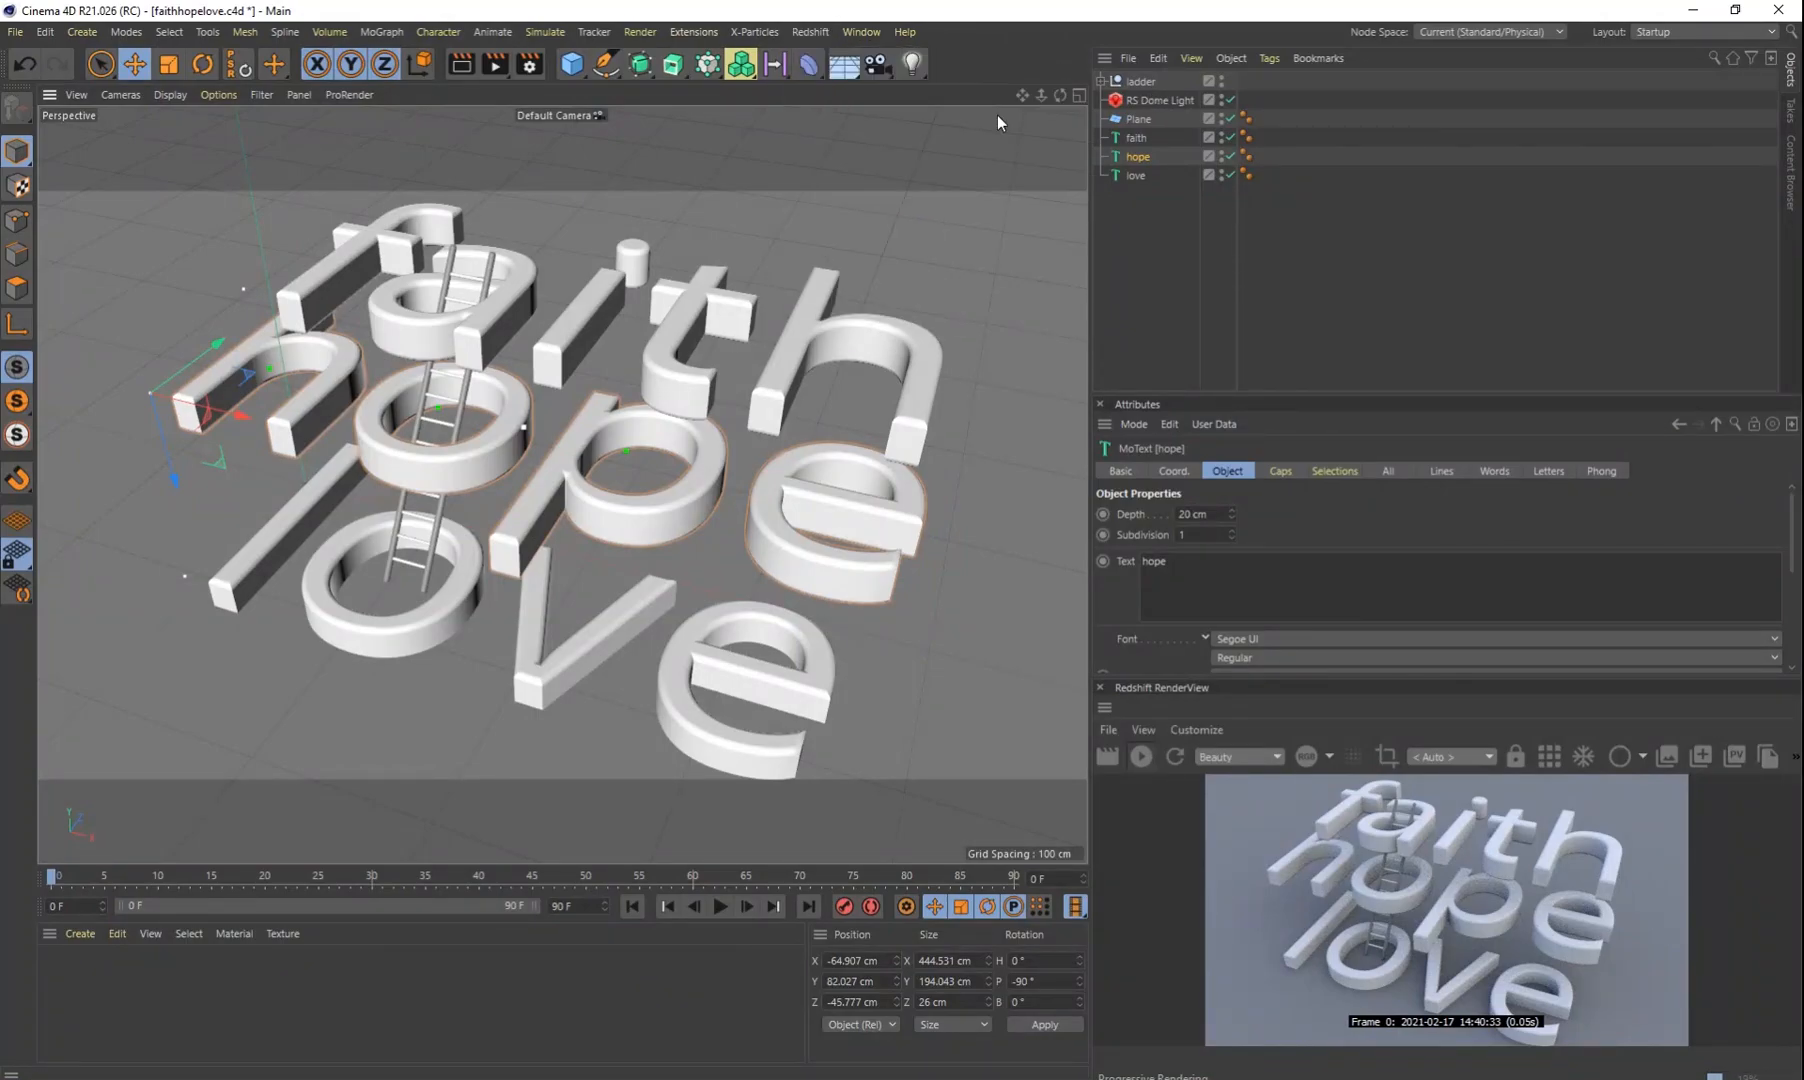
left_click(1243, 557)
type("50")
key("Return")
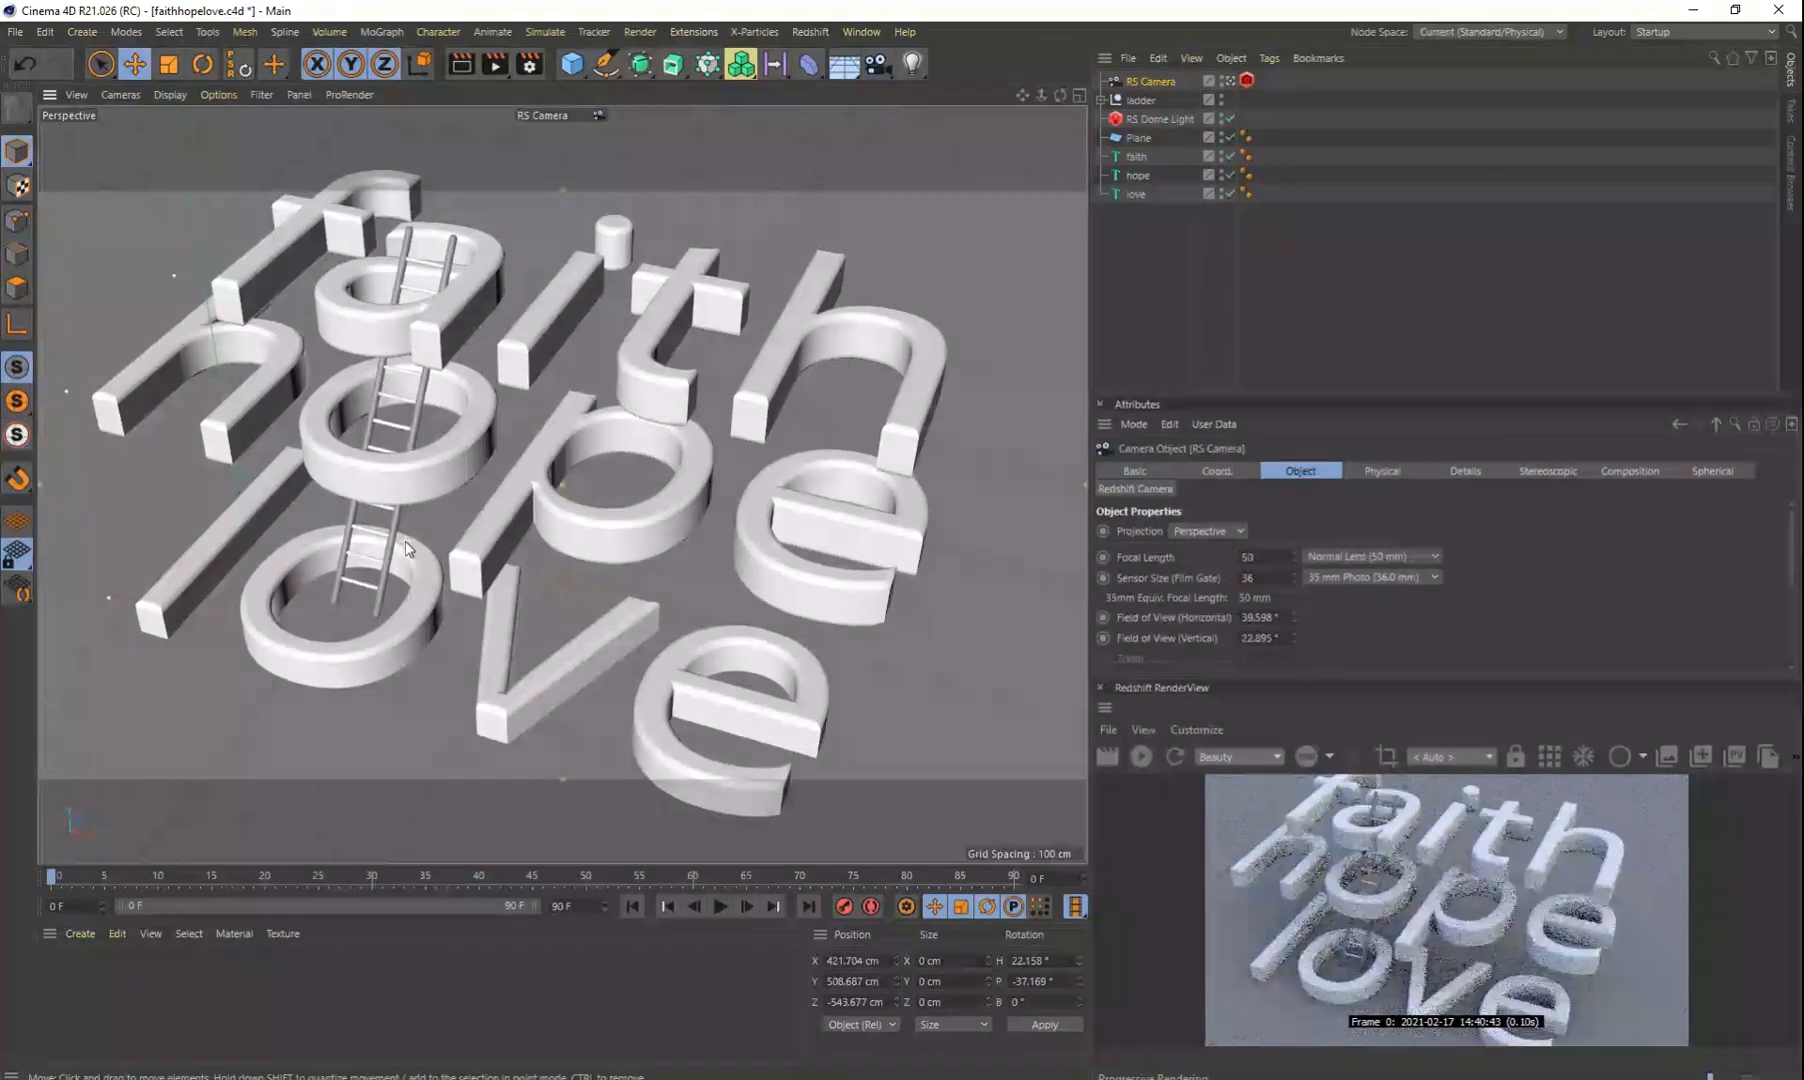
Step: Set the camera's focal length to 60 mm and pull it back so all three words fit the frame
scroll(407, 548, "down", 2)
left_click(1245, 557)
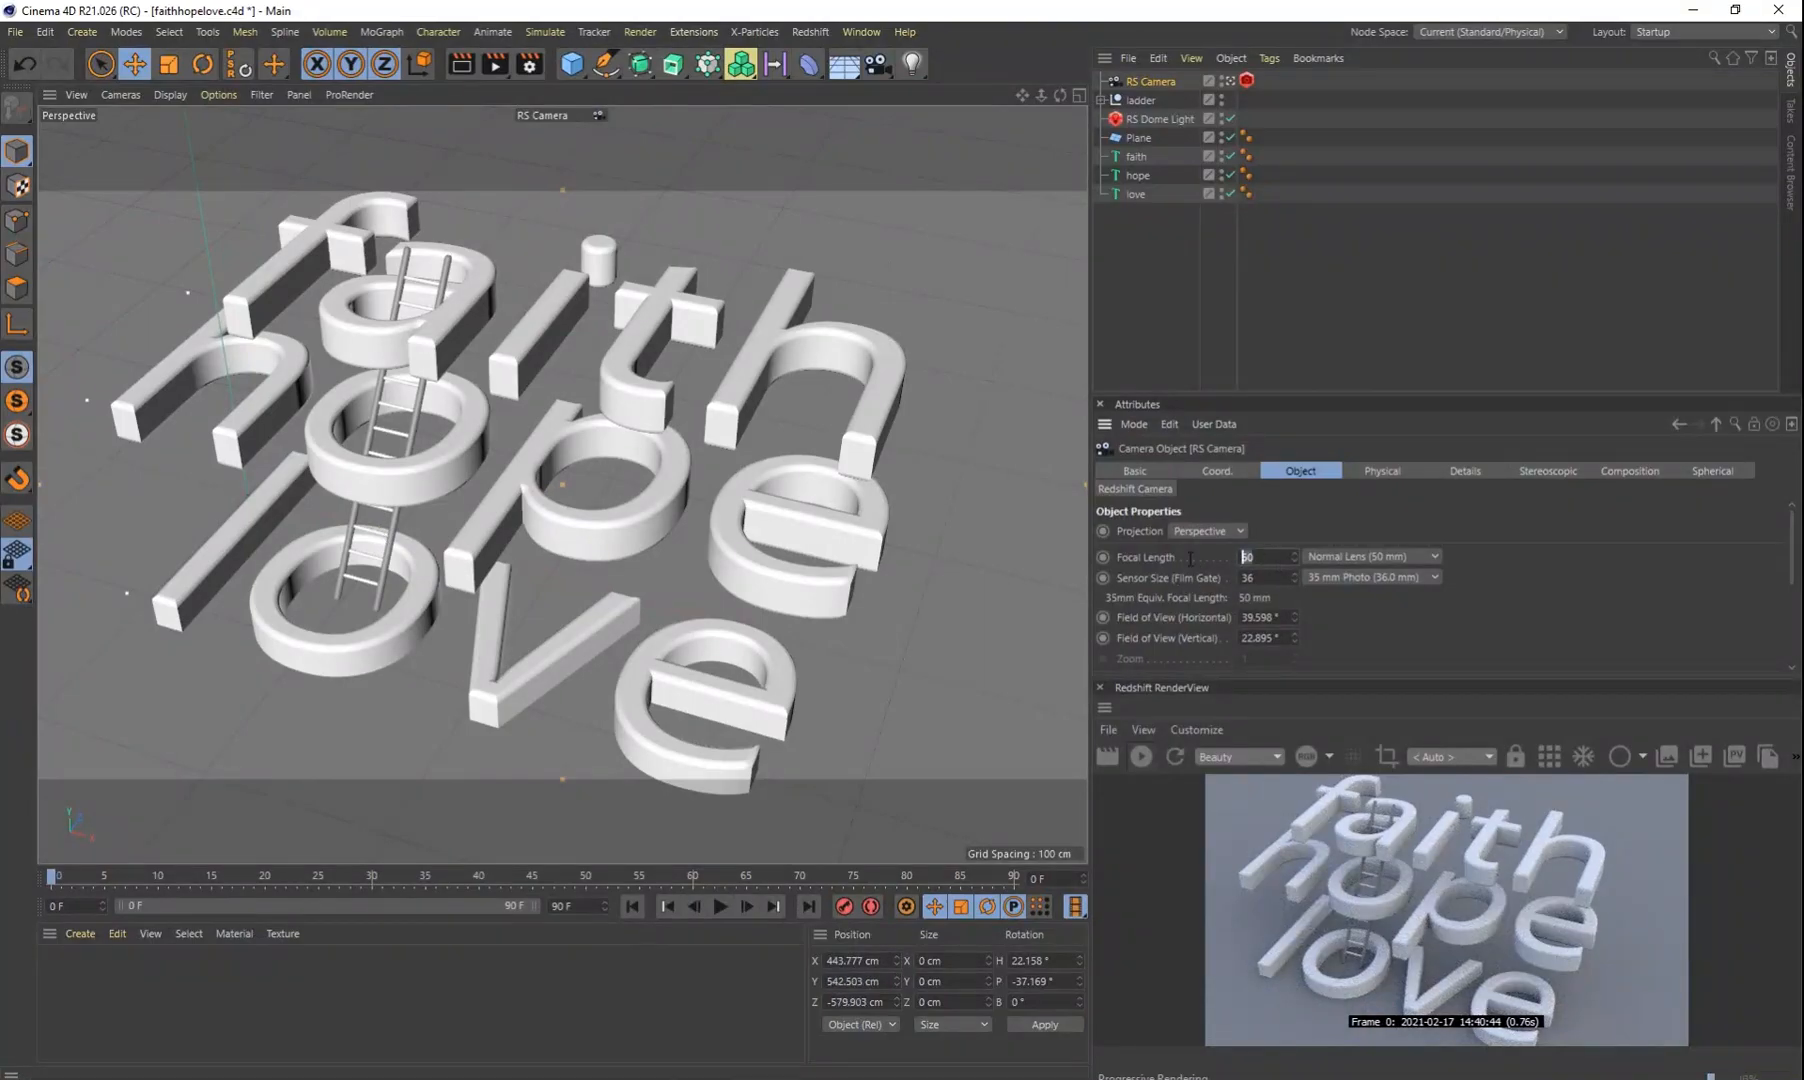
type("6")
key("Return")
scroll(428, 519, "down", 1)
scroll(428, 519, "down", 1)
middle_click_drag(426, 516, 490, 505, "alt")
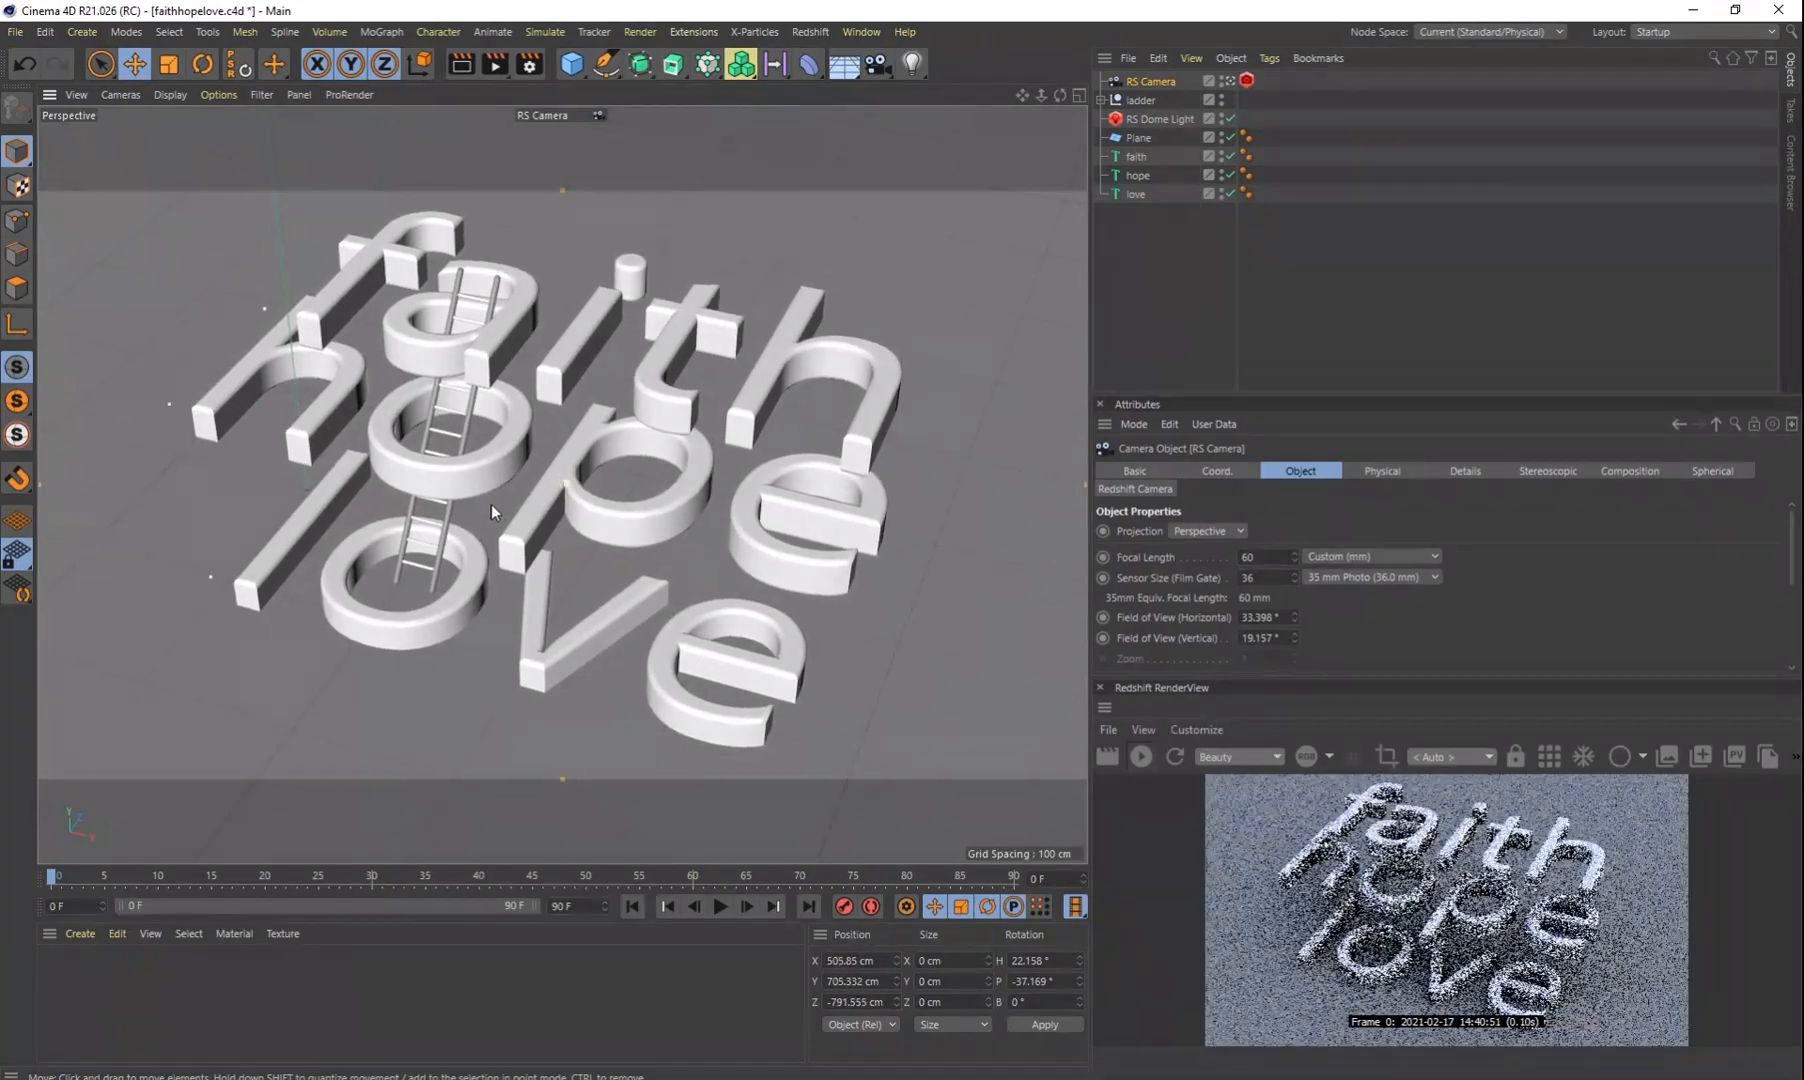
Step: Reframe the camera to a heading of about 26° and a pitch of about -34°, with the words centred
scroll(486, 518, "up", 2)
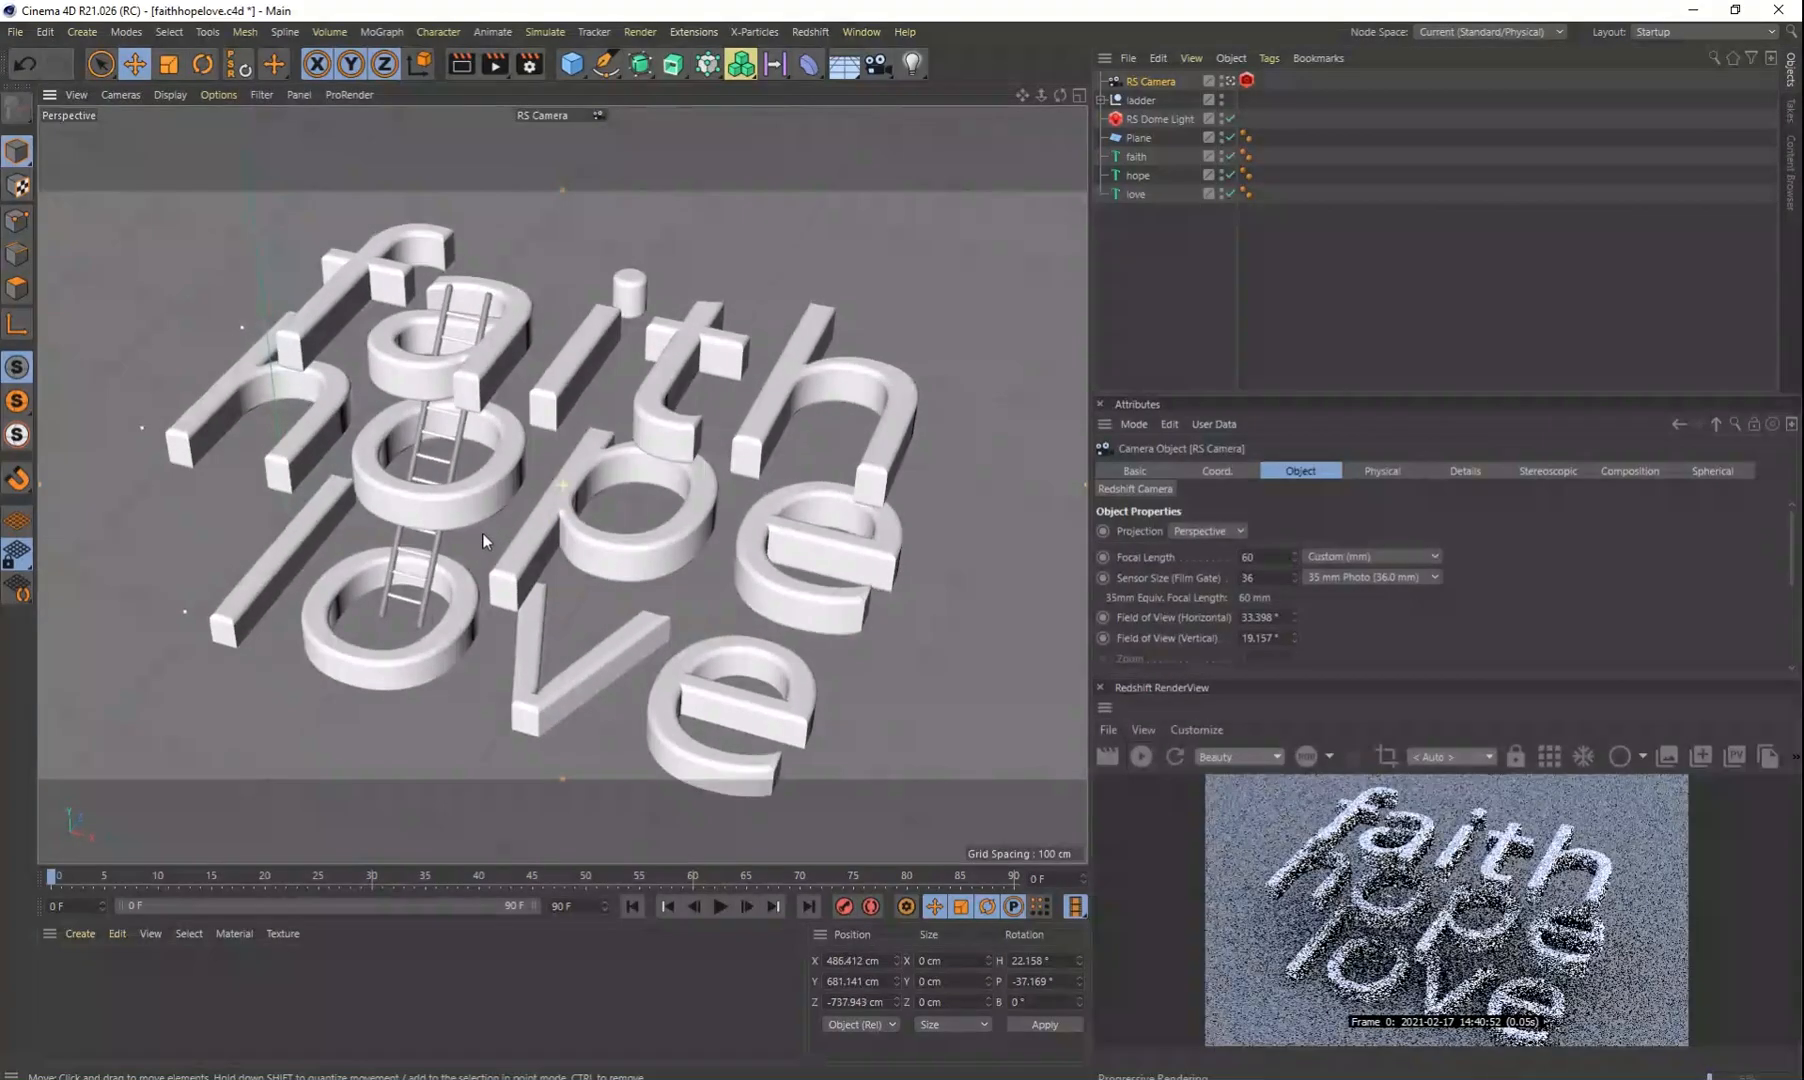
scroll(483, 519, "down", 1)
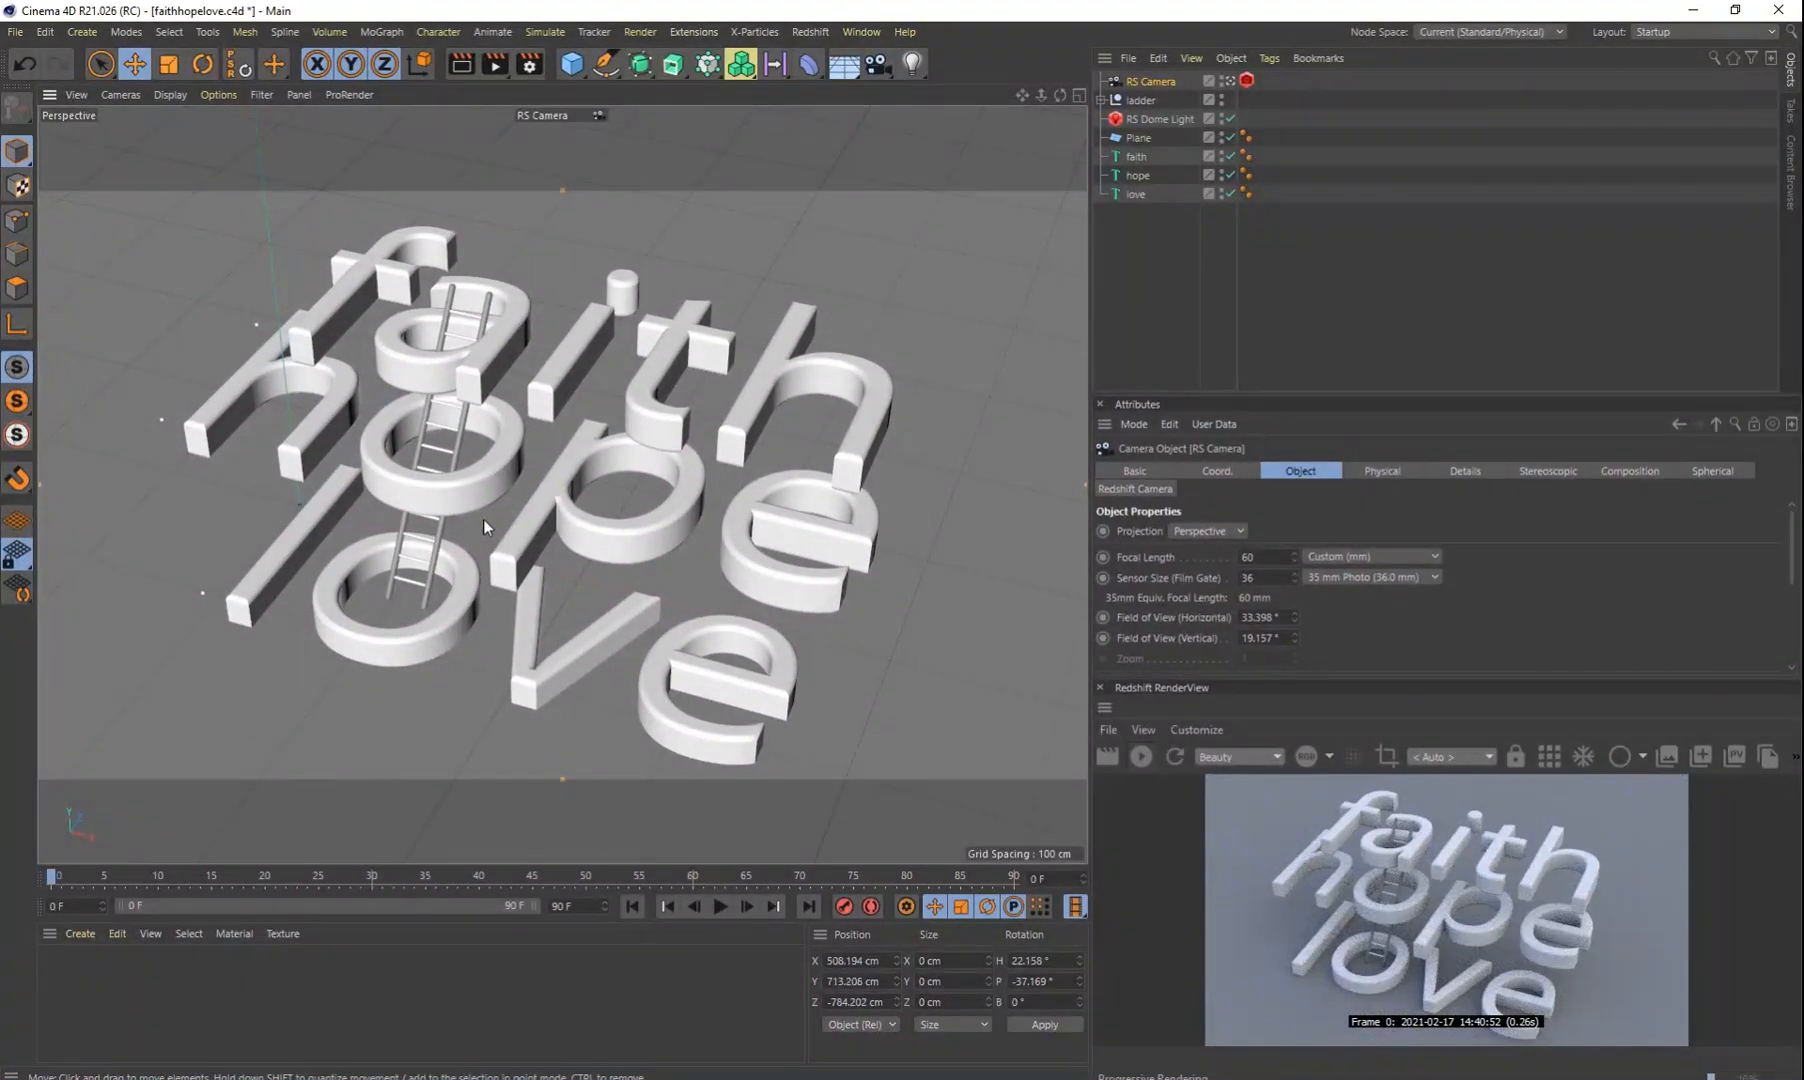
middle_click_drag(483, 519, 485, 507, "alt")
left_click_drag(485, 507, 524, 558, "alt")
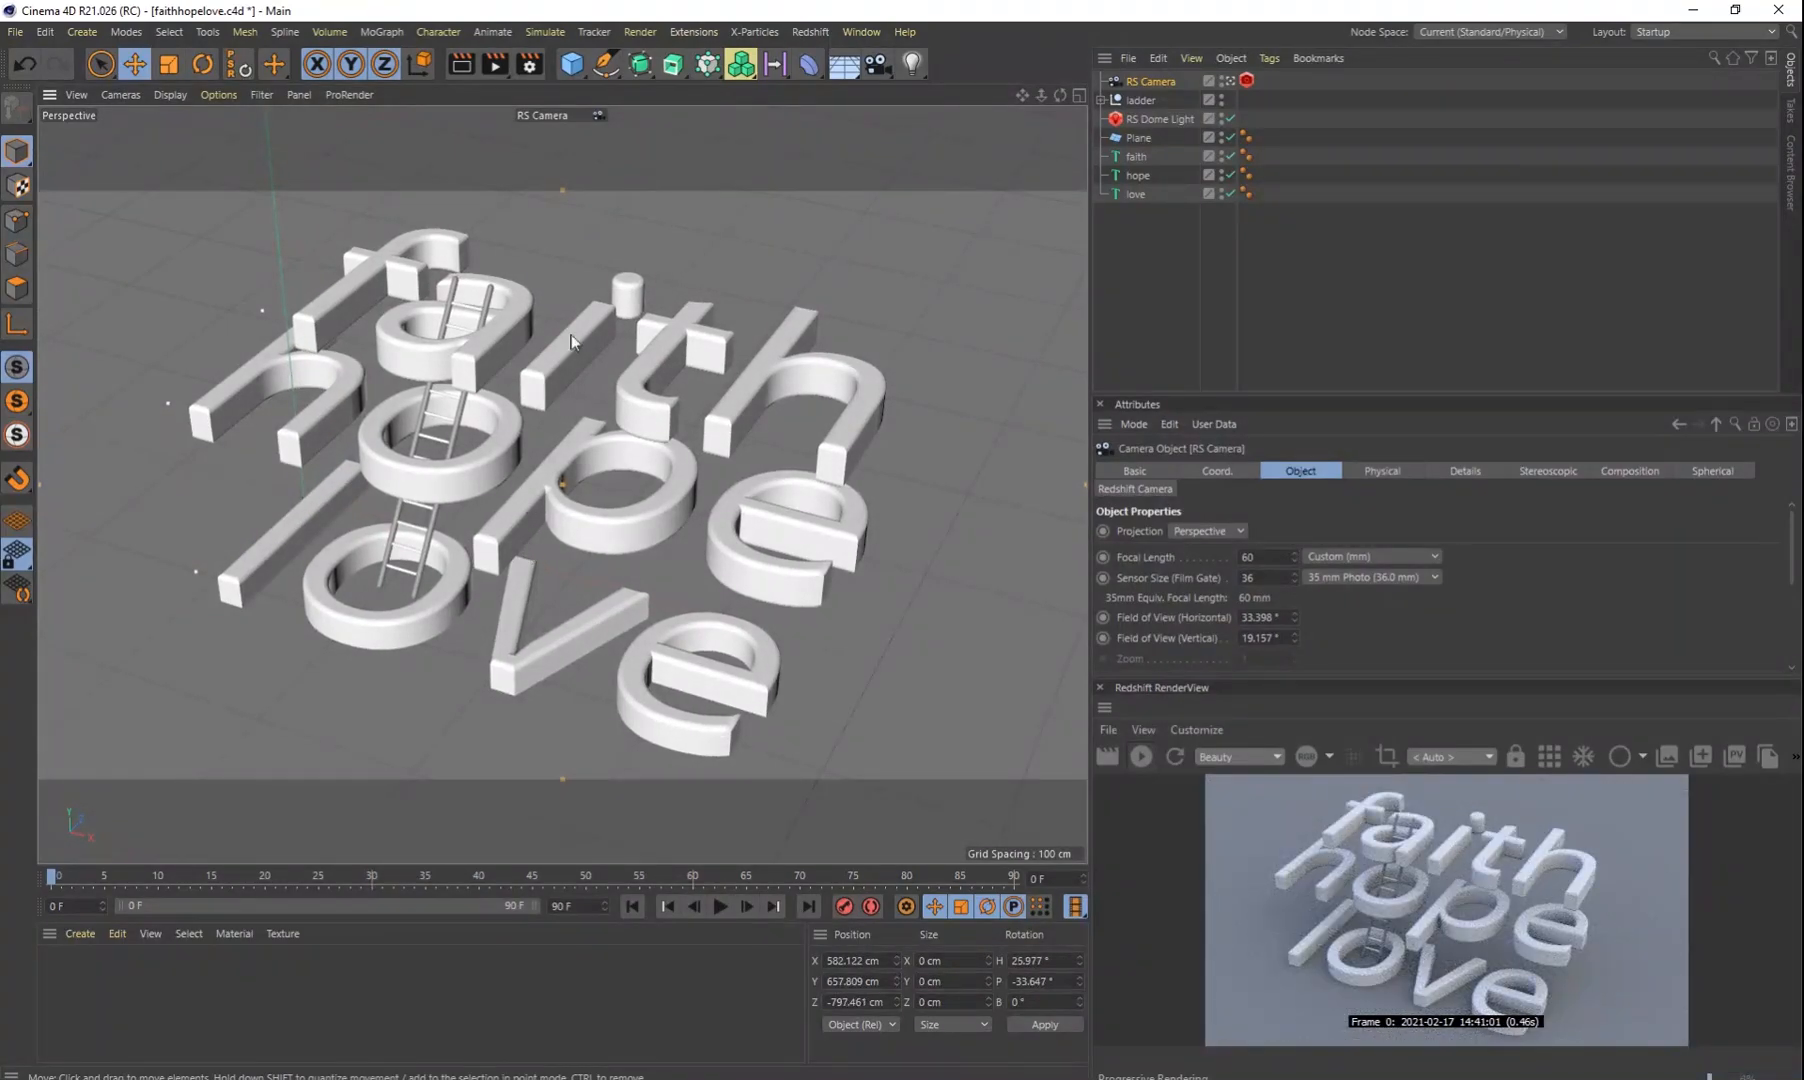
Step: Nudge the word hope along X and move the word faith to about X -1, Y 153 cm
left_click(265, 428)
left_click_drag(265, 428, 251, 426)
left_click(1136, 157)
left_click_drag(366, 328, 372, 333)
left_click_drag(285, 408, 285, 383)
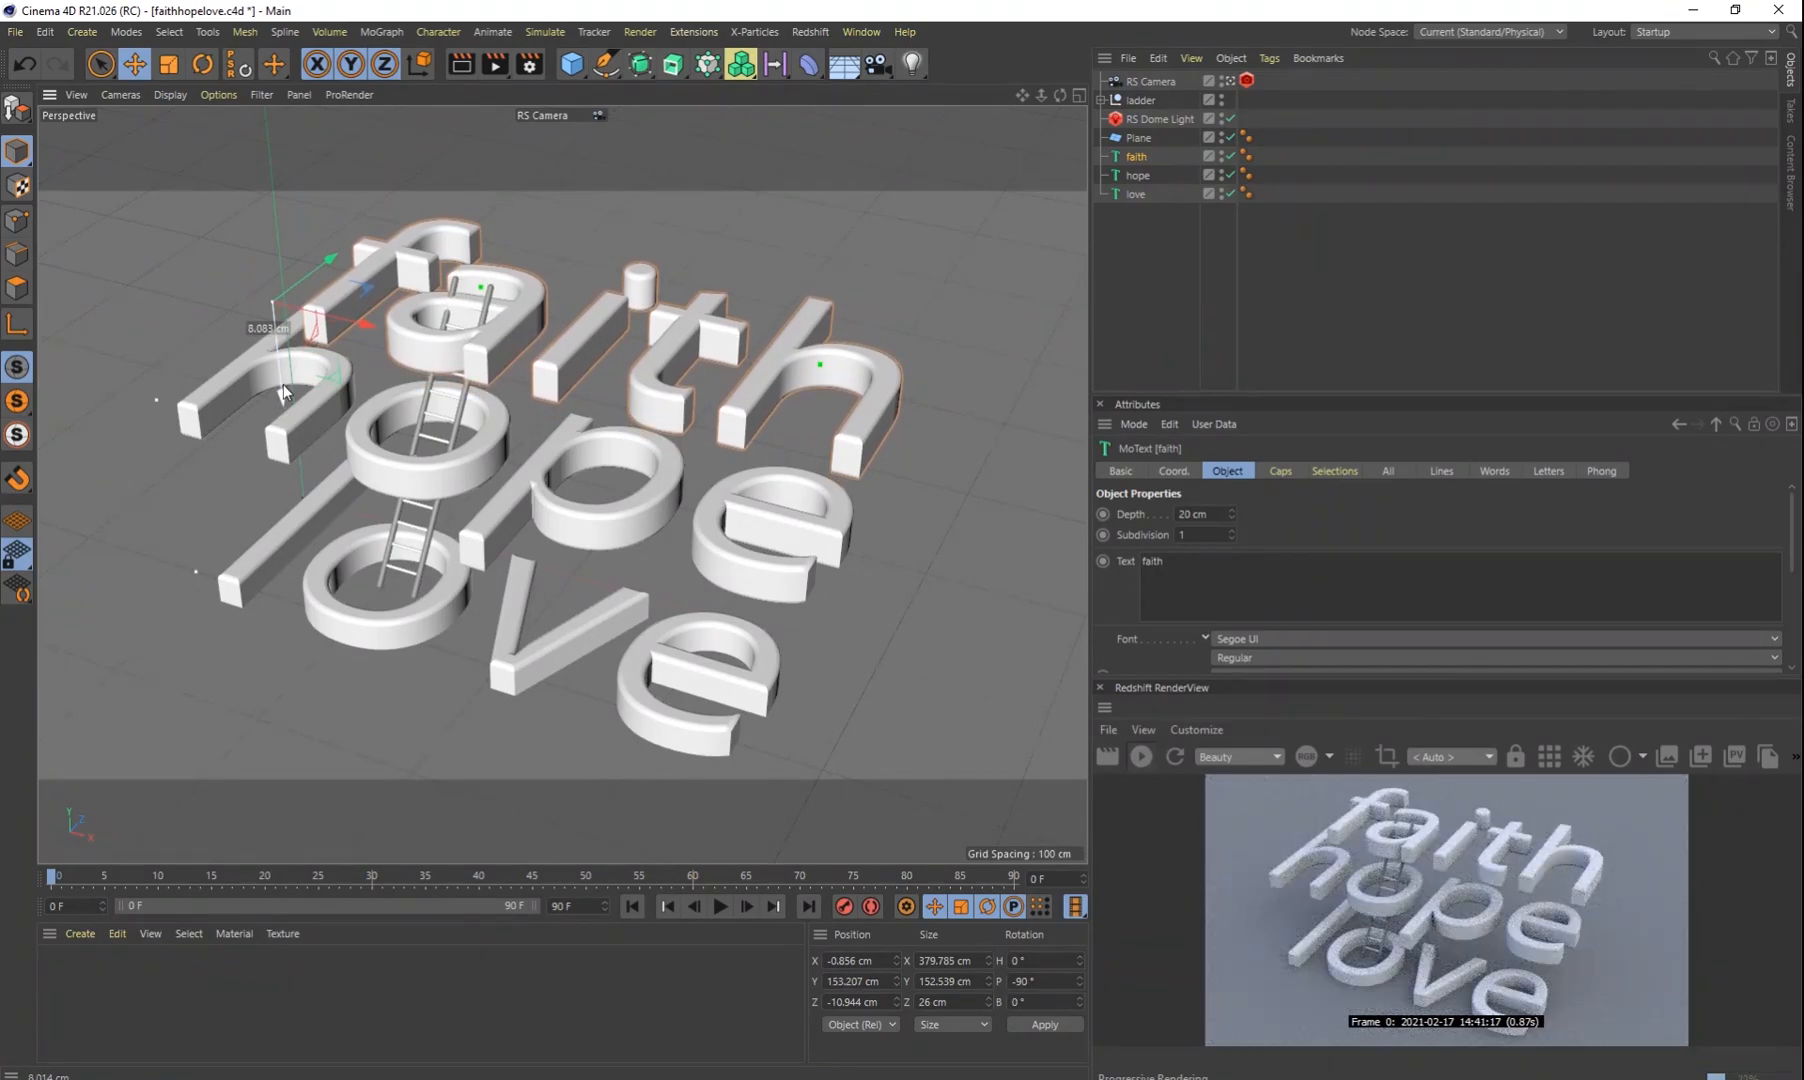
left_click_drag(317, 255, 364, 320)
Step: Move the word hope to about X -73, Y 86 cm and recentre the words in the camera's frame
left_click(1136, 180)
left_click_drag(270, 425, 258, 427)
scroll(453, 483, "up", 1)
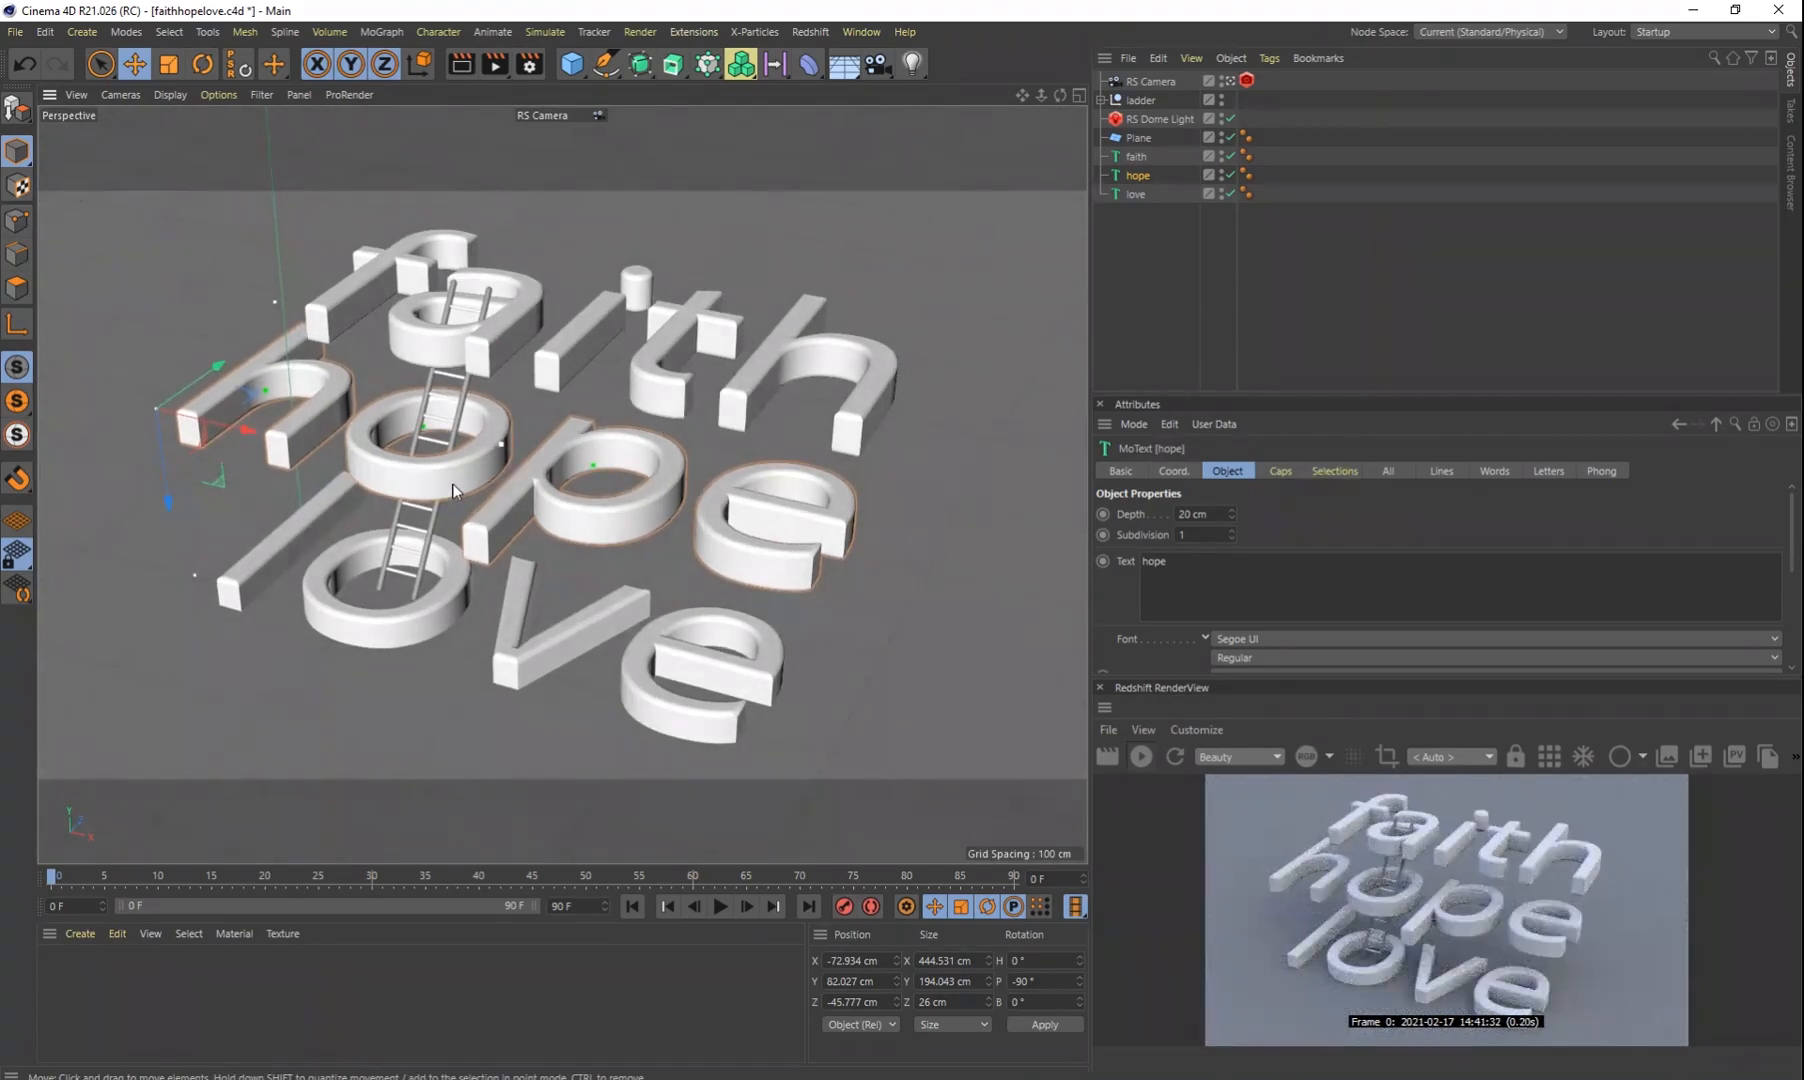
scroll(465, 493, "up", 3)
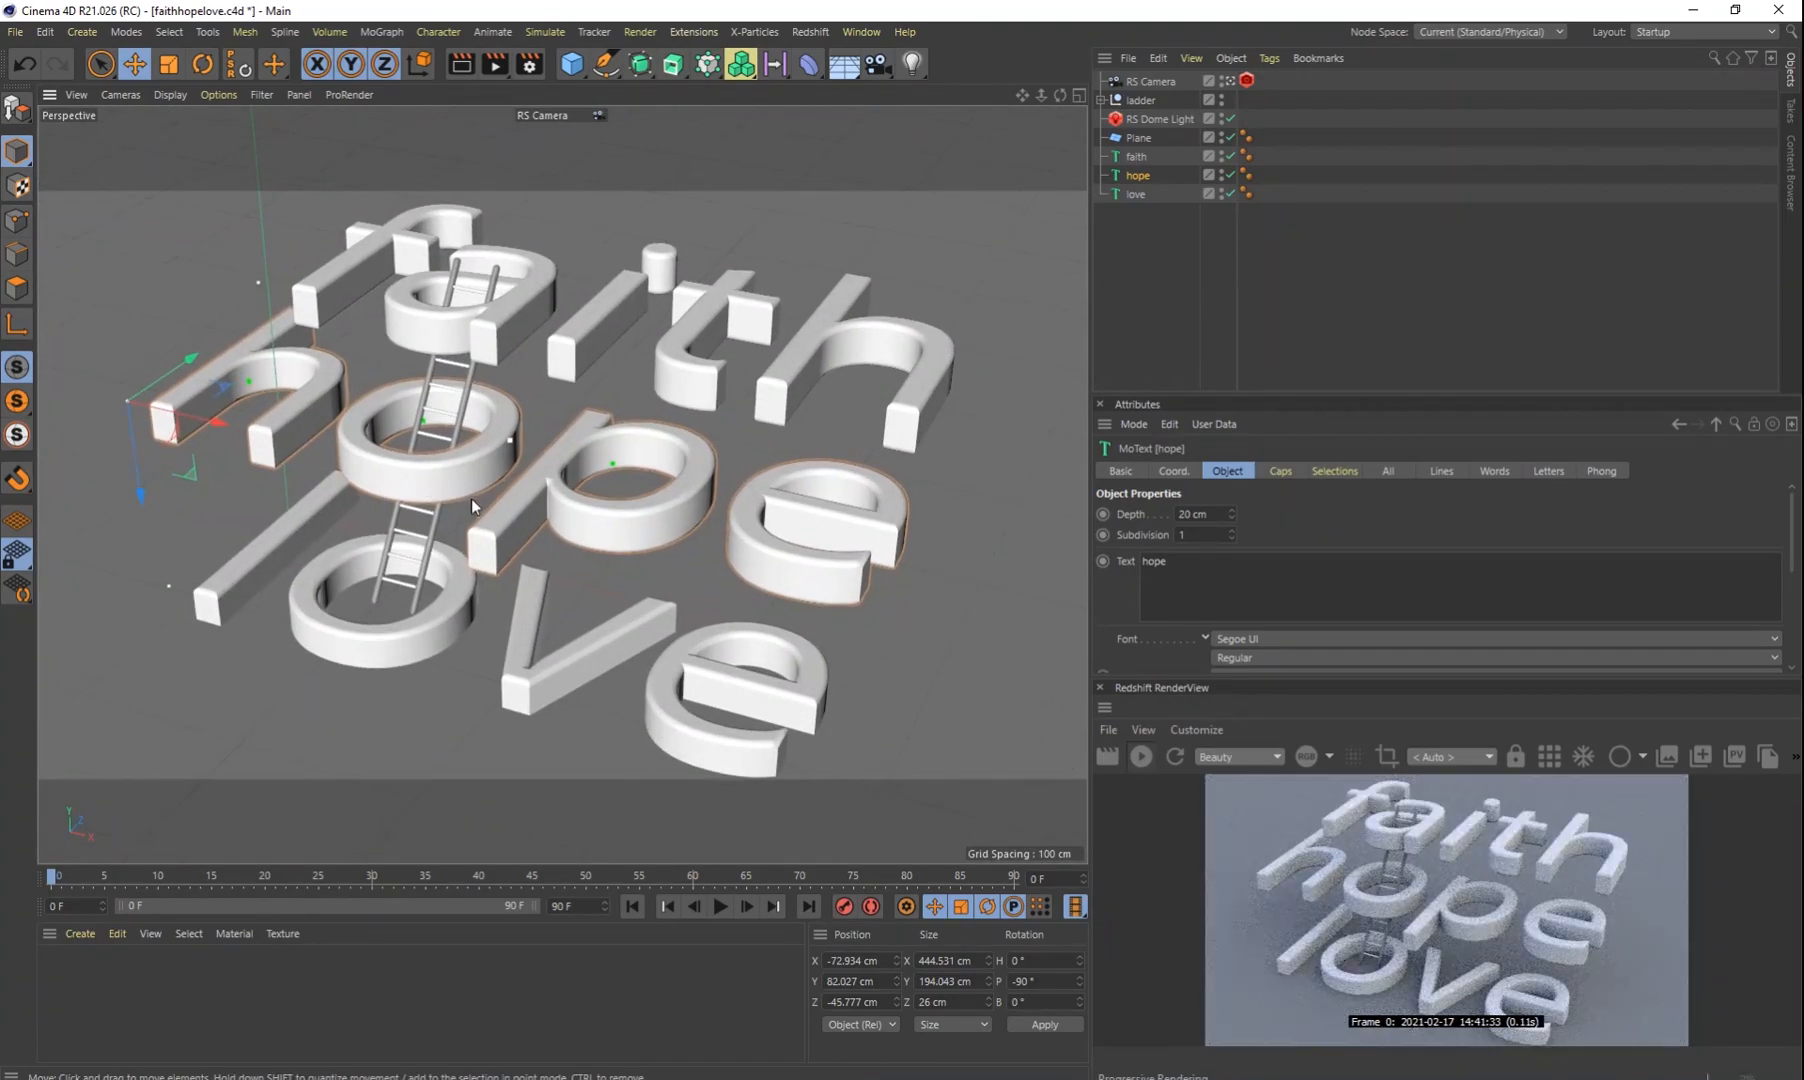
scroll(476, 499, "down", 2)
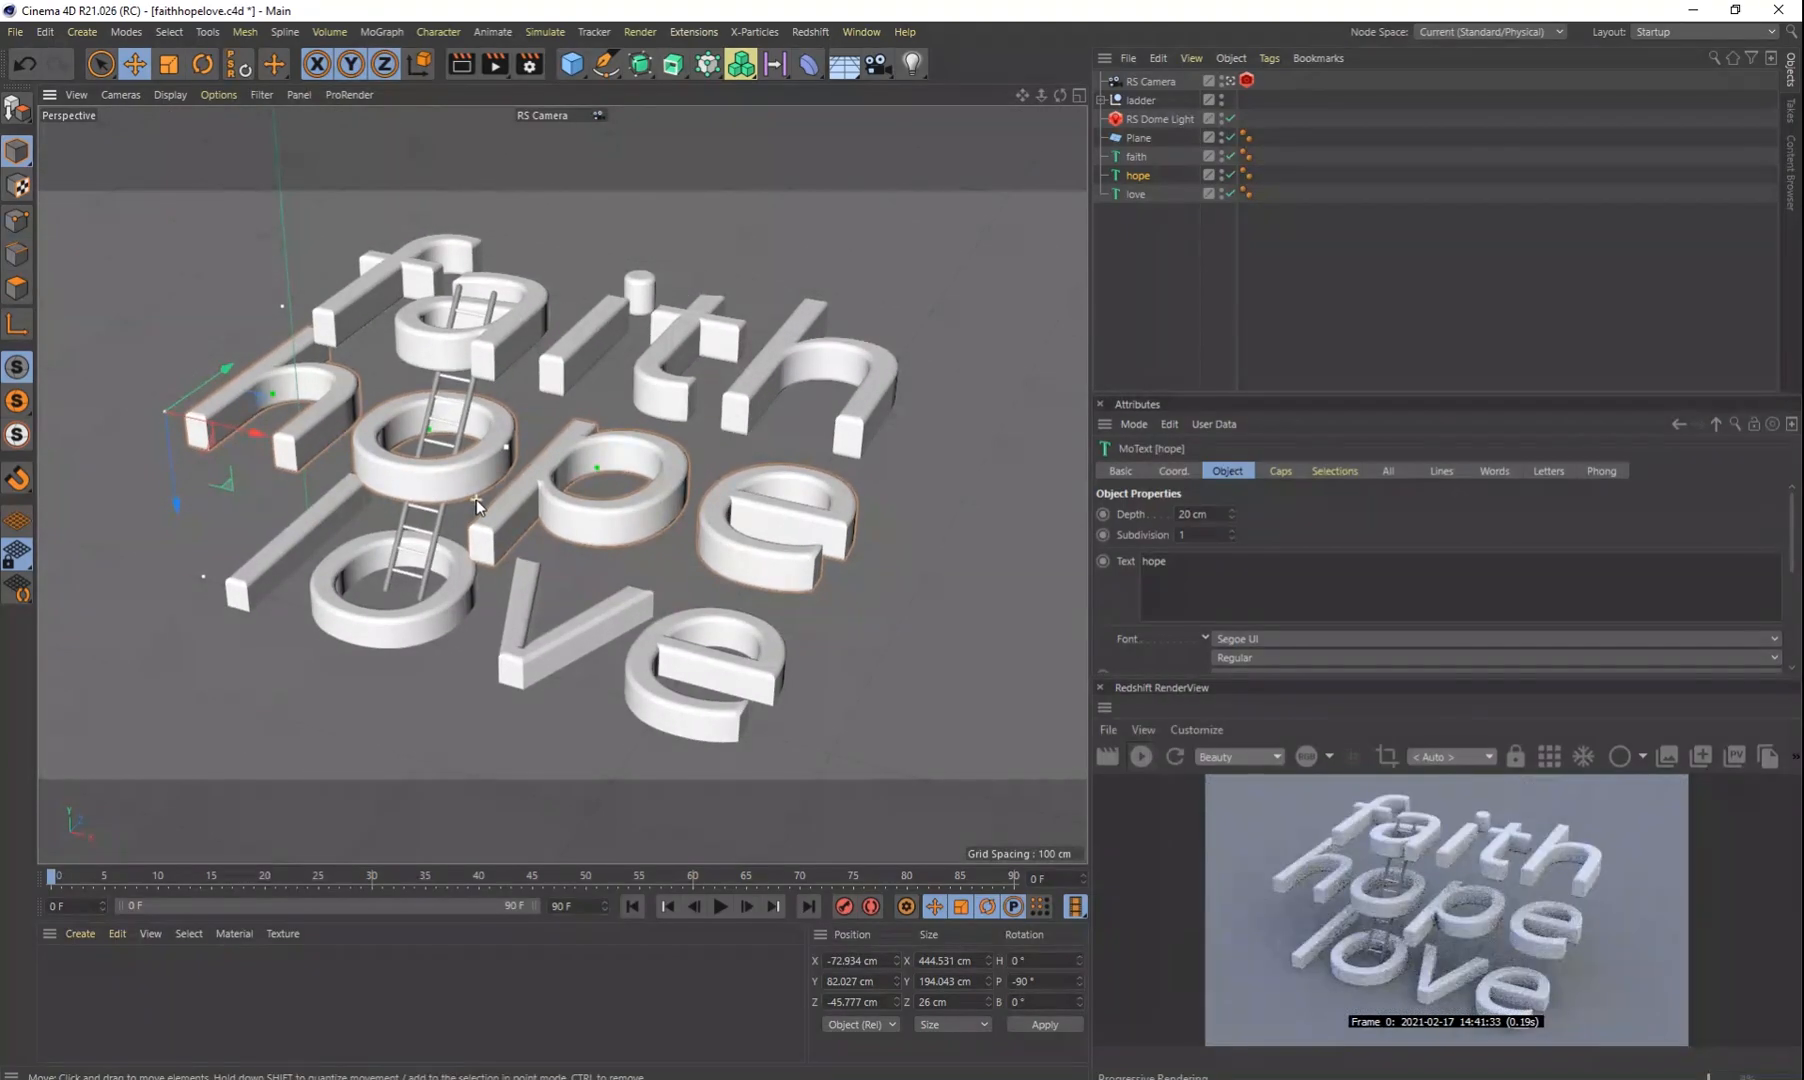
scroll(476, 499, "down", 1)
scroll(459, 507, "up", 1)
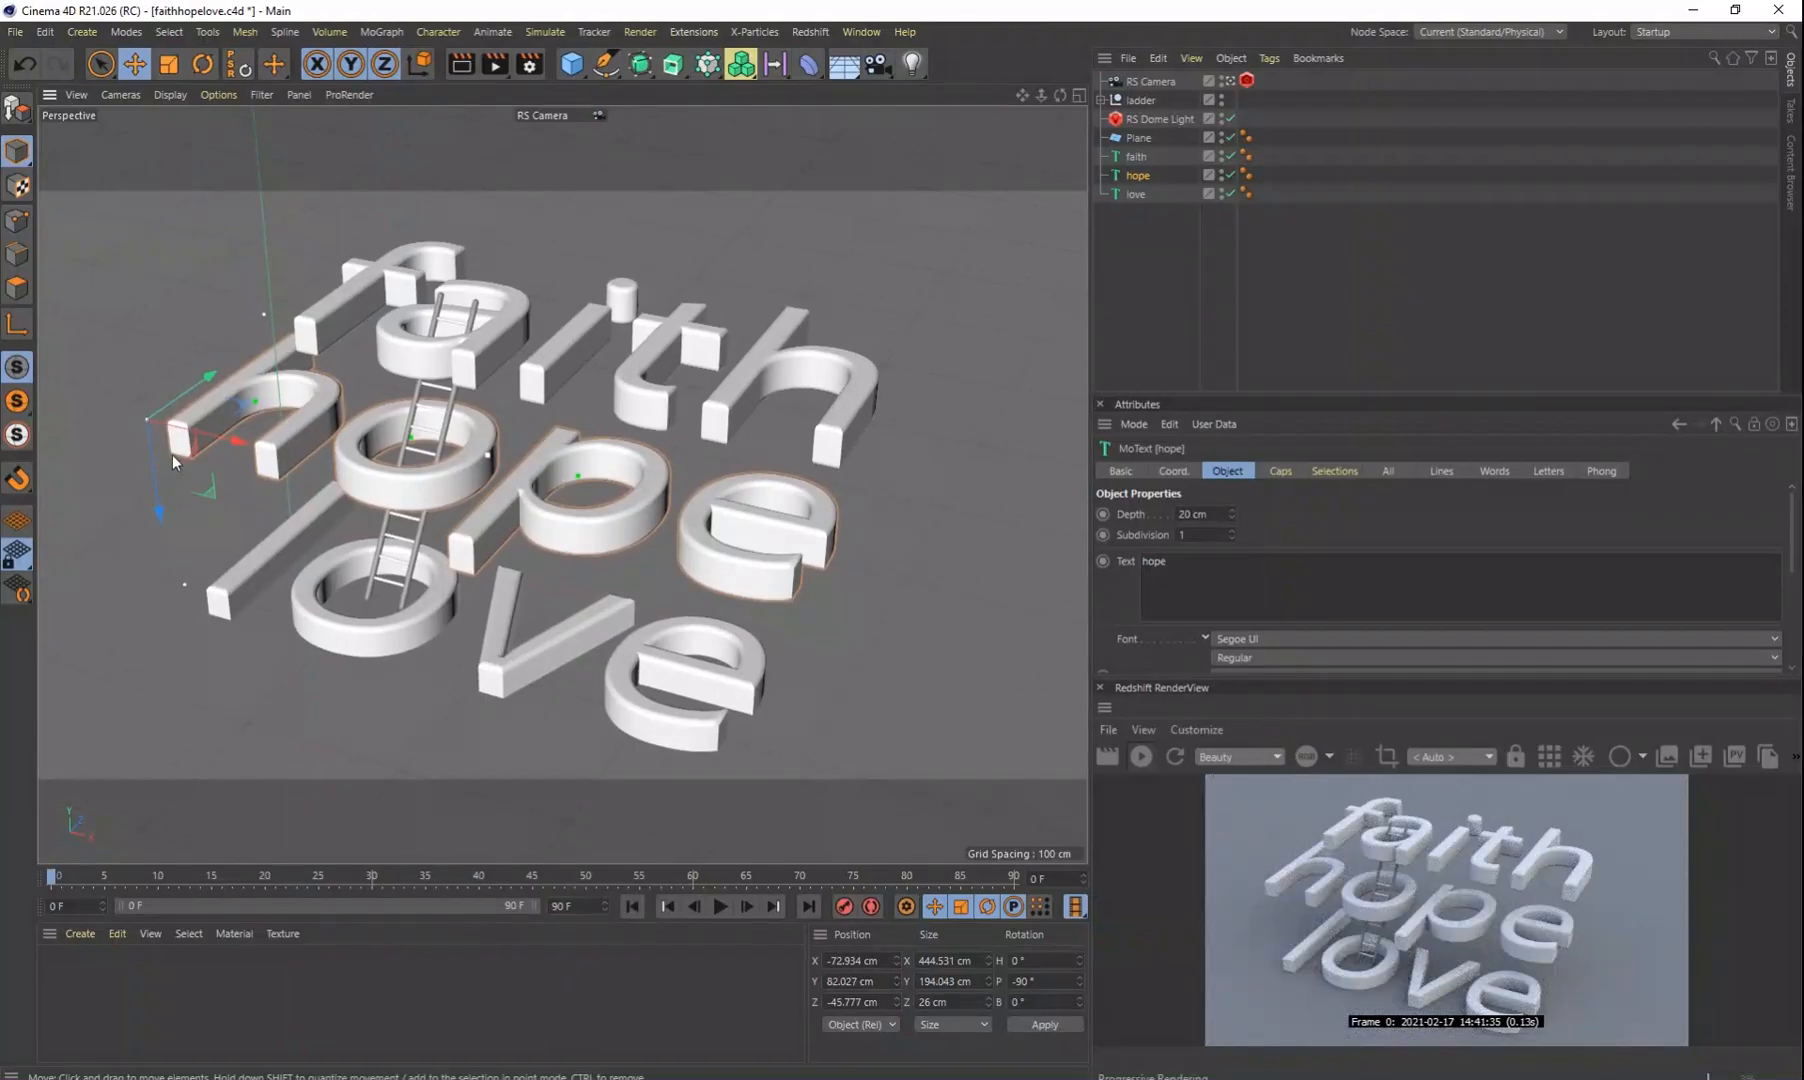
left_click_drag(161, 507, 161, 505)
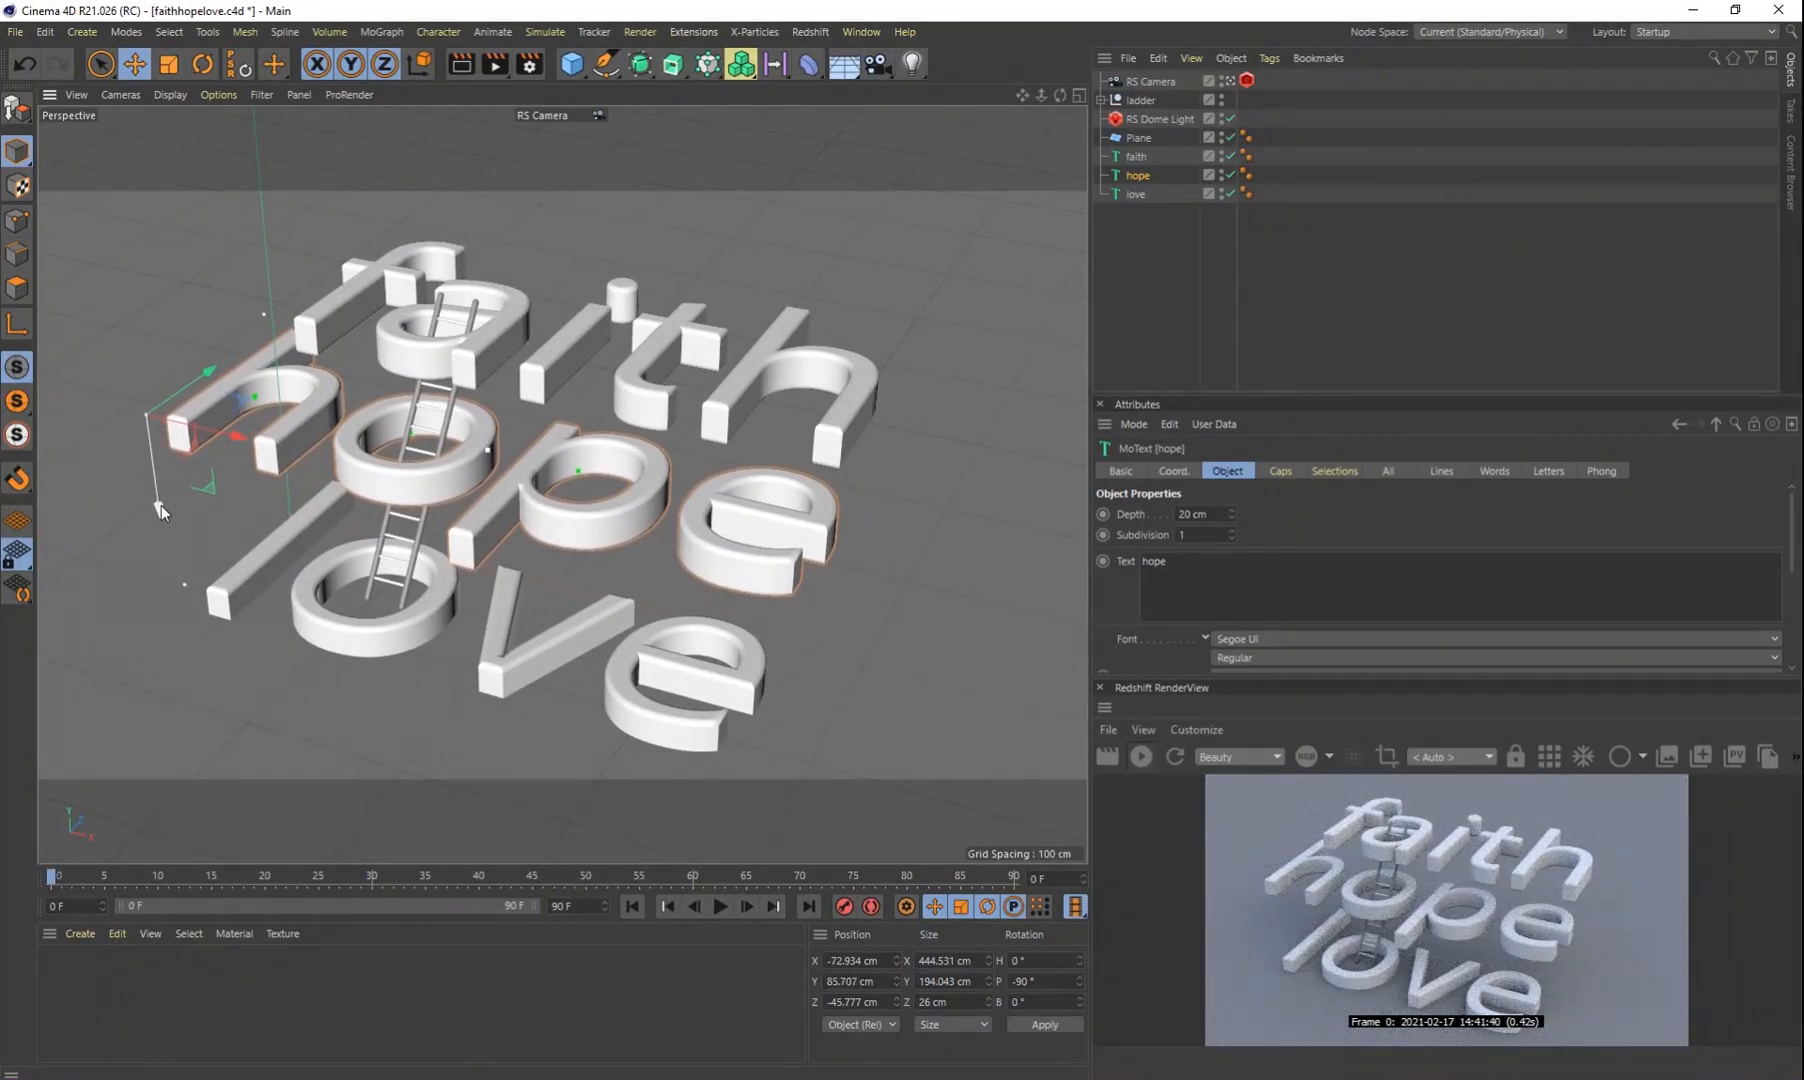
scroll(302, 445, "down", 1)
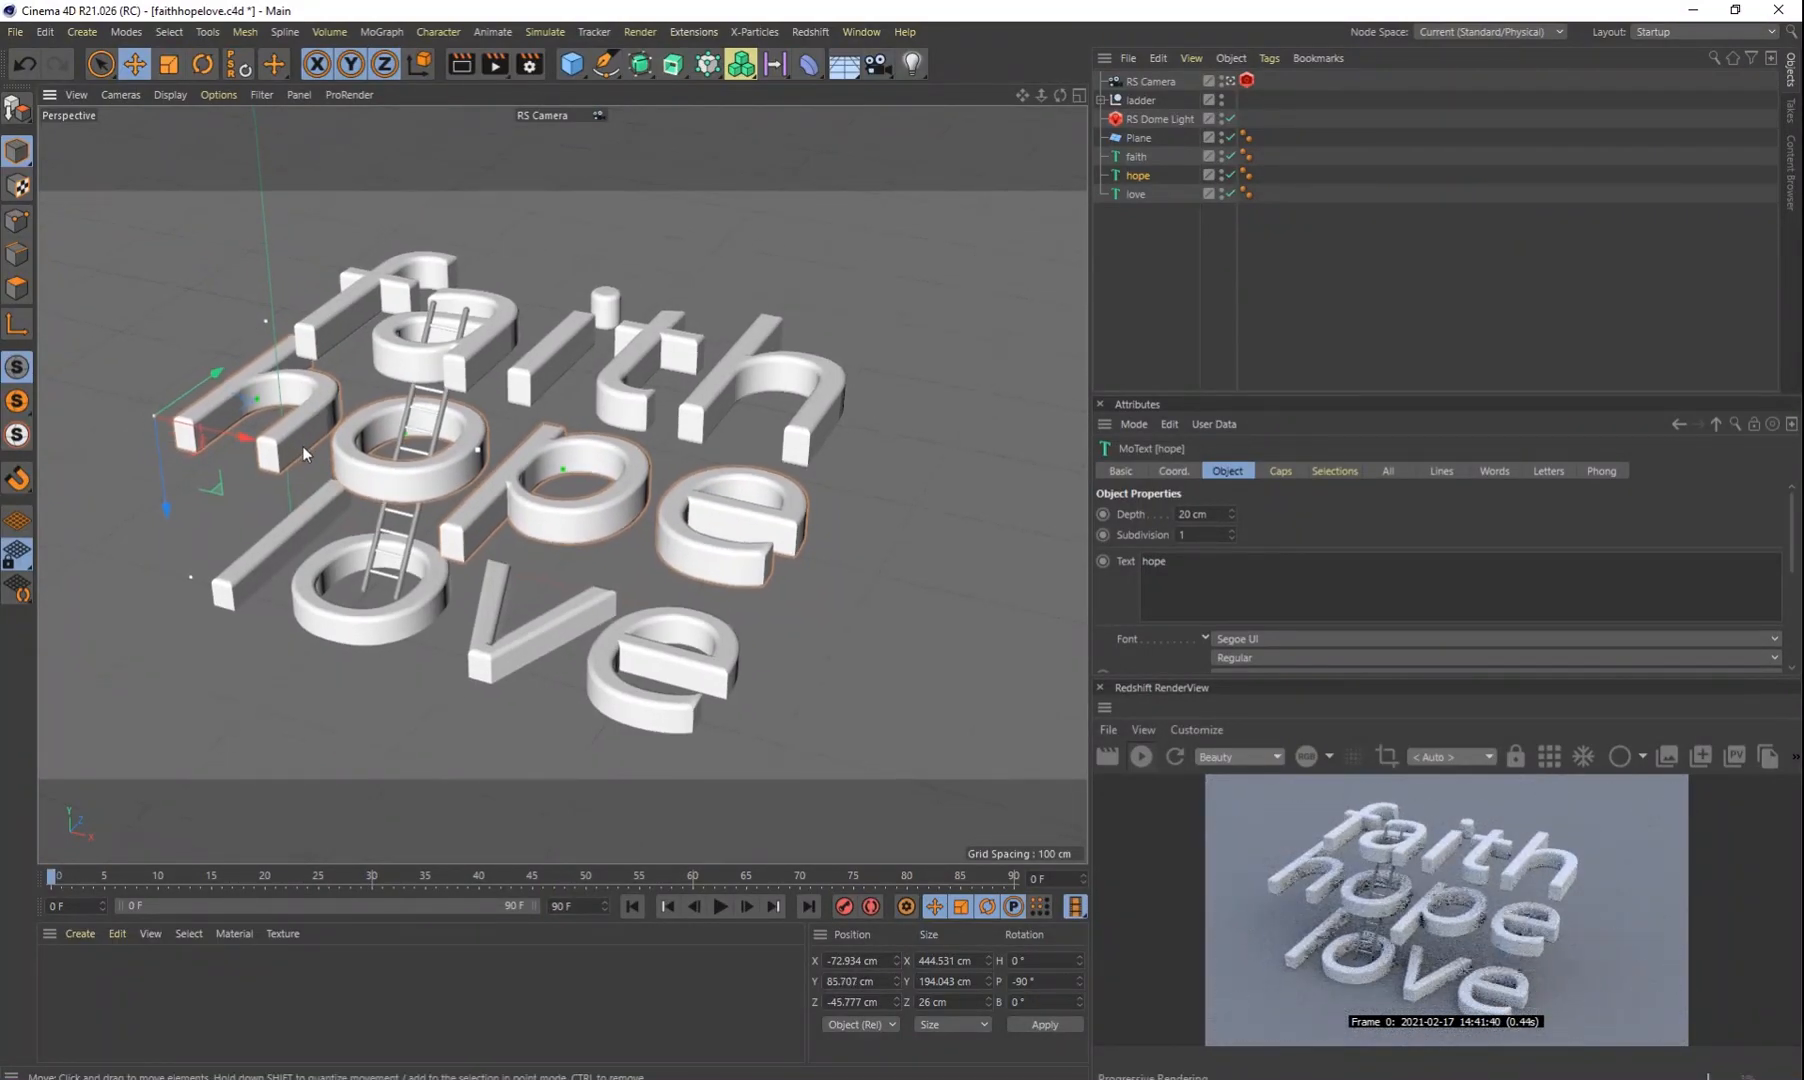
scroll(485, 477, "up", 2)
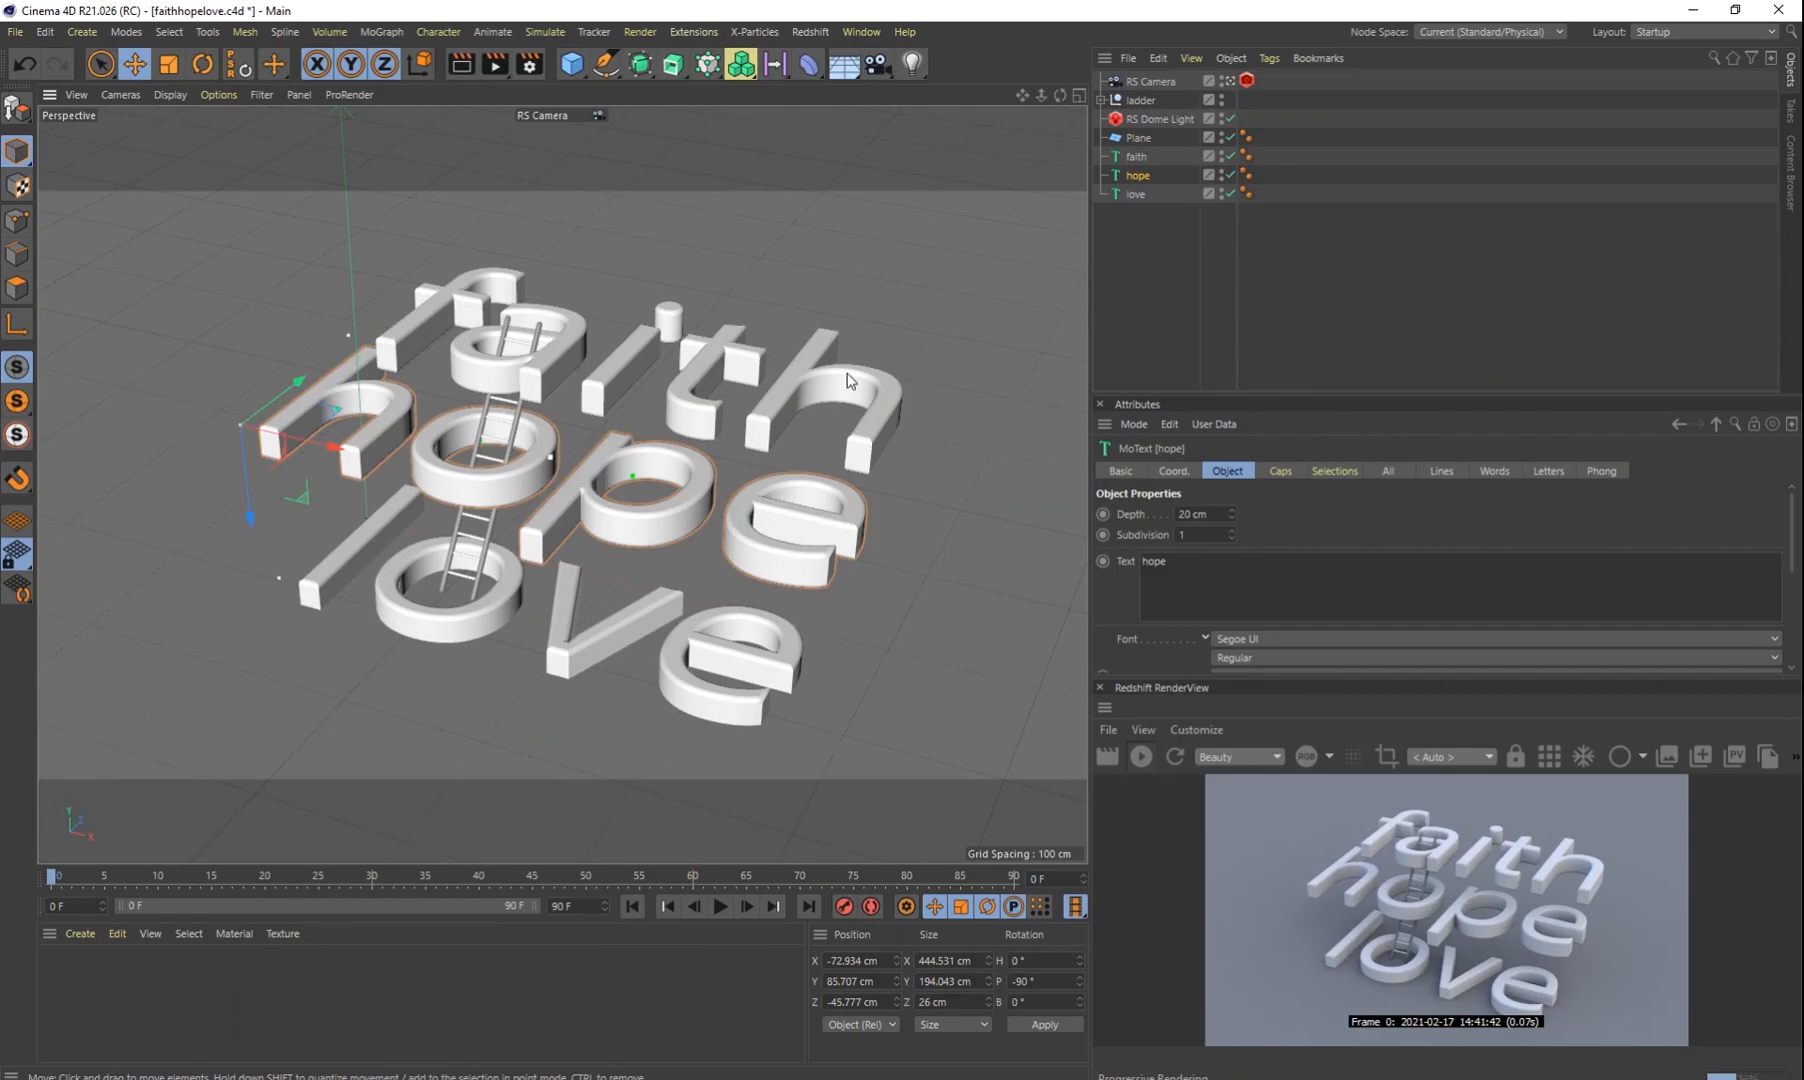
Step: Load the metal base 11 material from the Redshift metal textures' 02 - Base Metals folder into the scene
left_click(1789, 175)
left_click_drag(1655, 193, 686, 537)
left_click_drag(651, 951, 689, 937)
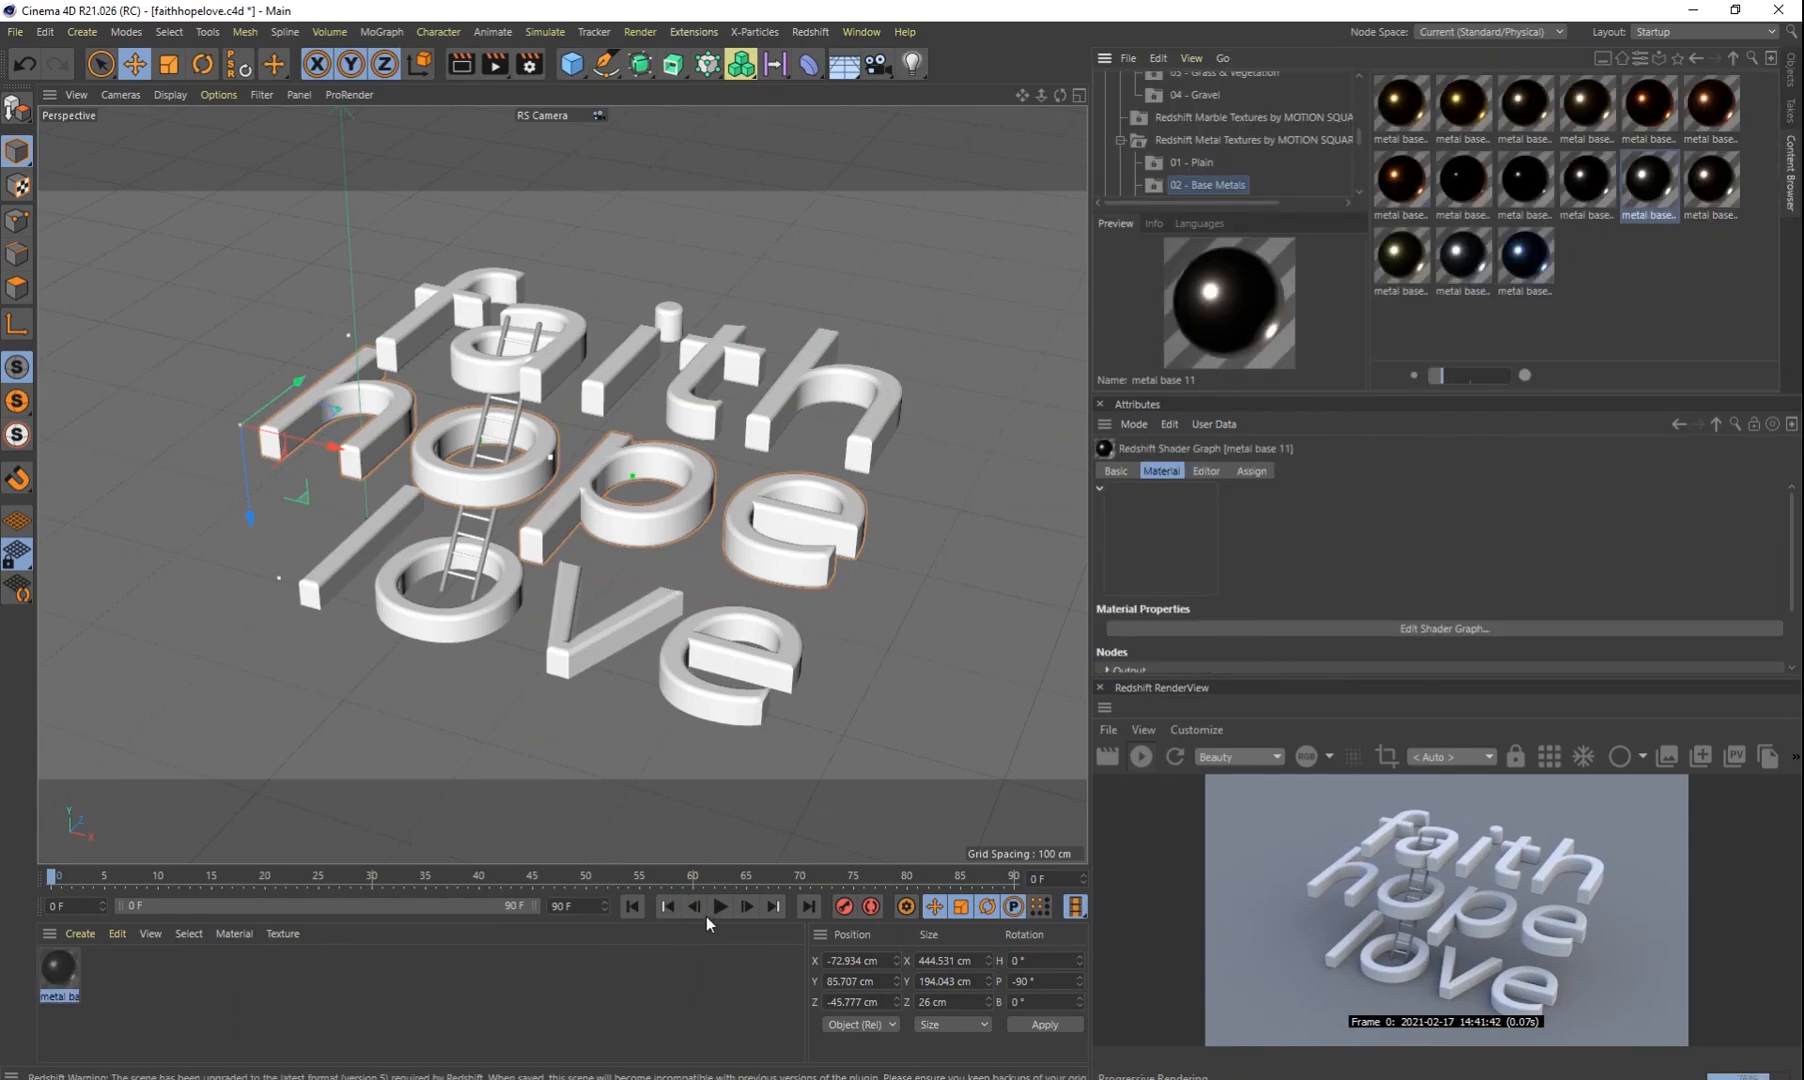
Step: Apply the metal base 11 material to the words faith, hope and love and to the ladder
left_click(1796, 72)
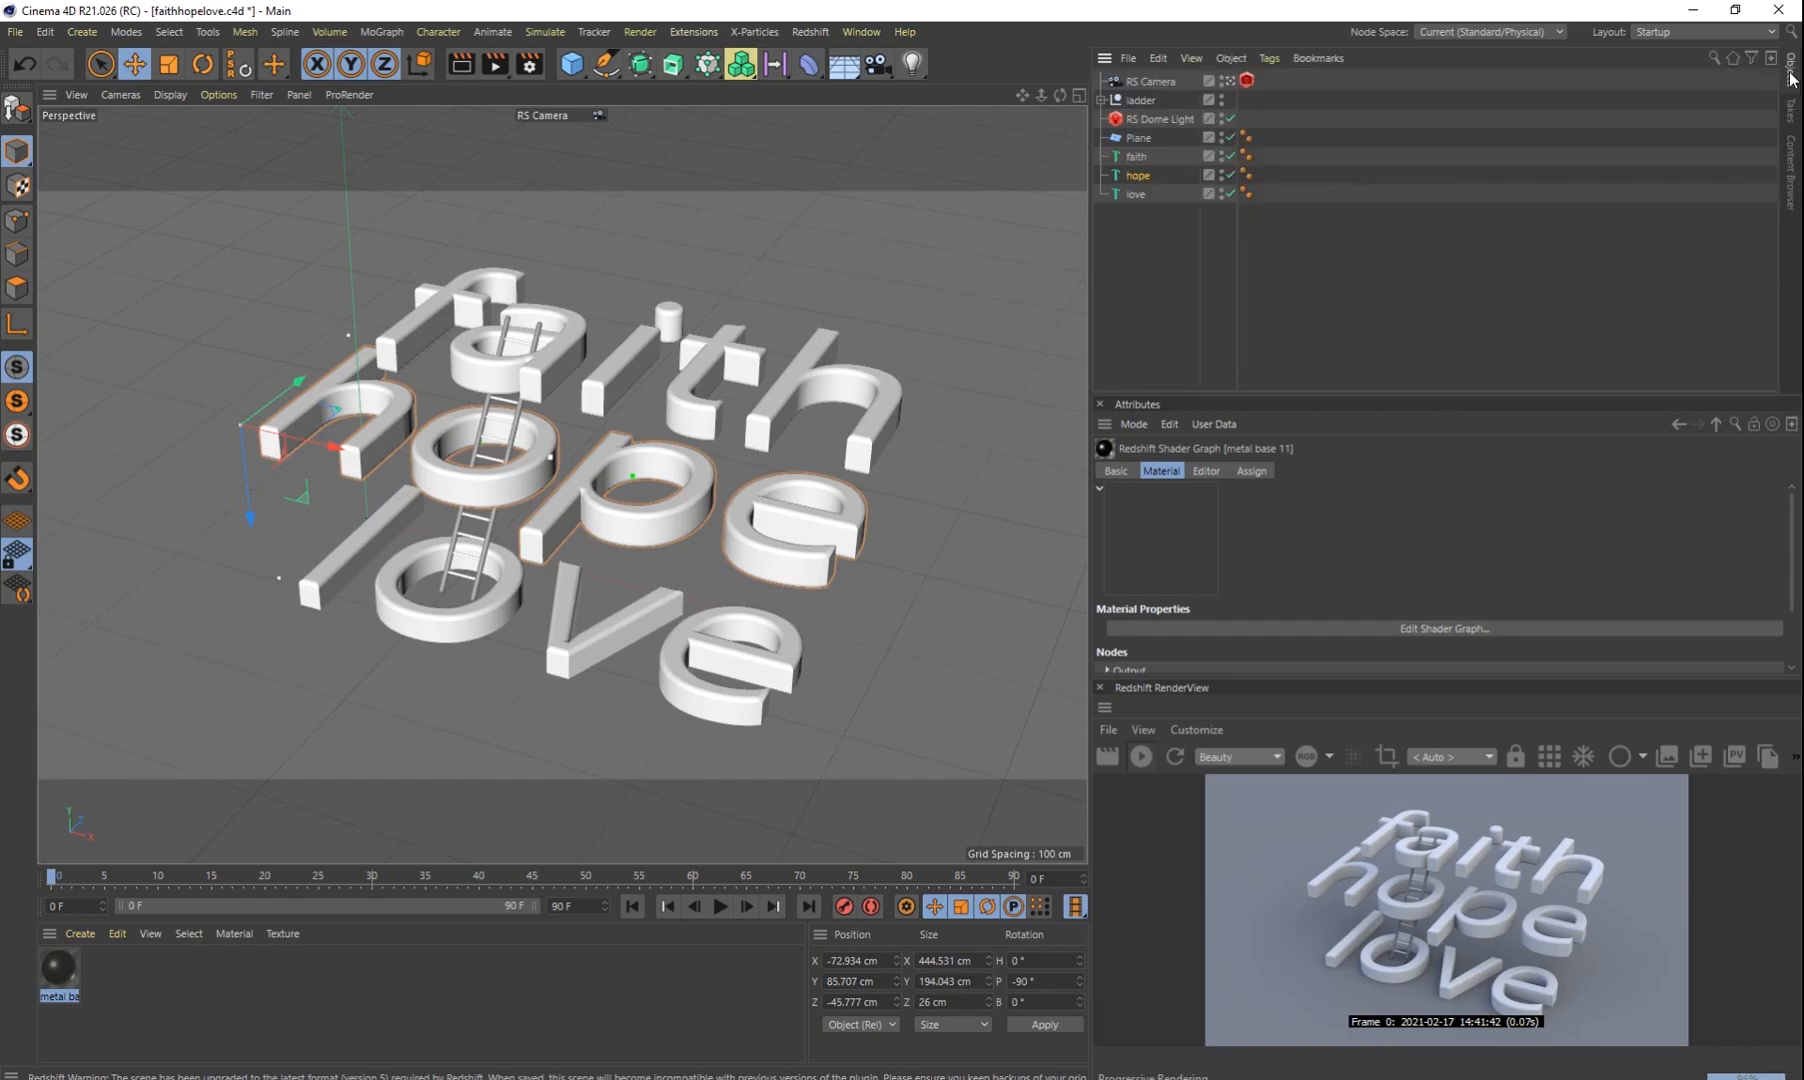
left_click_drag(70, 963, 1098, 244)
left_click_drag(1139, 158, 1145, 177)
left_click_drag(61, 983, 1134, 195)
left_click_drag(55, 978, 1140, 100)
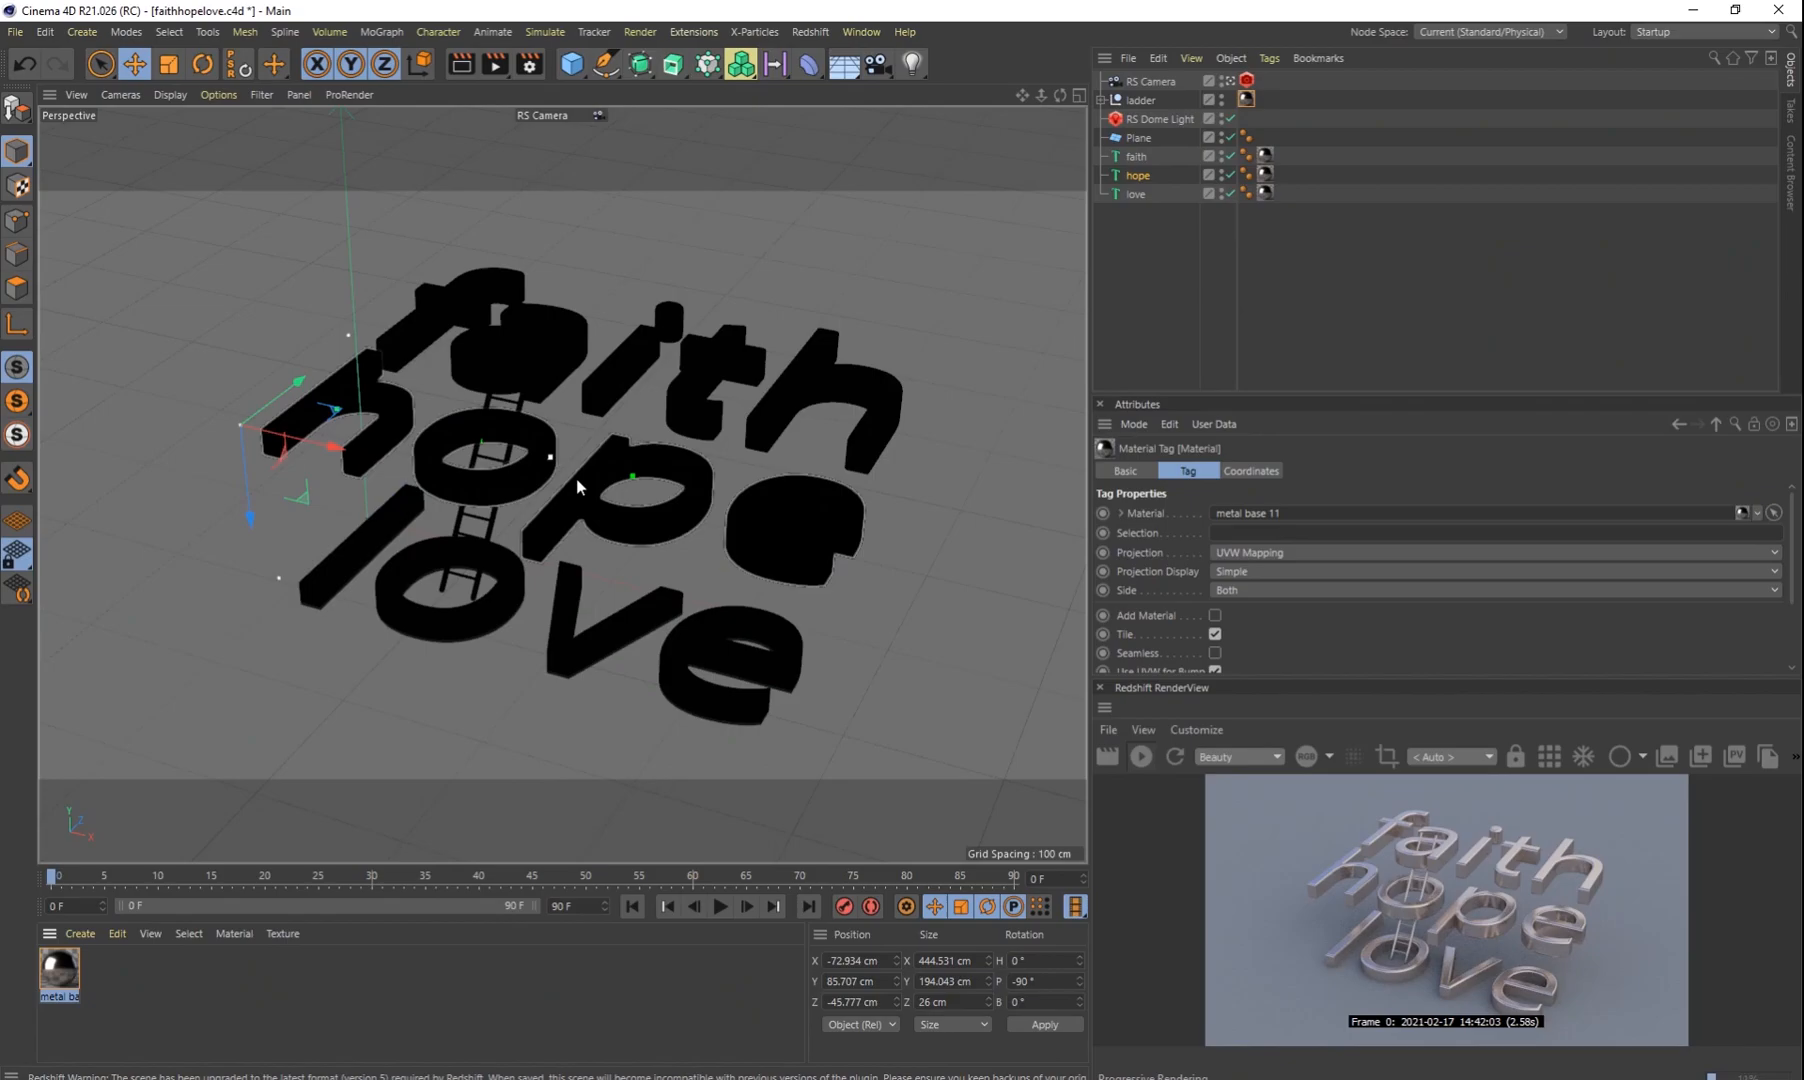
Step: Create a new standard material and apply it to the floor plane
double_click(150, 978)
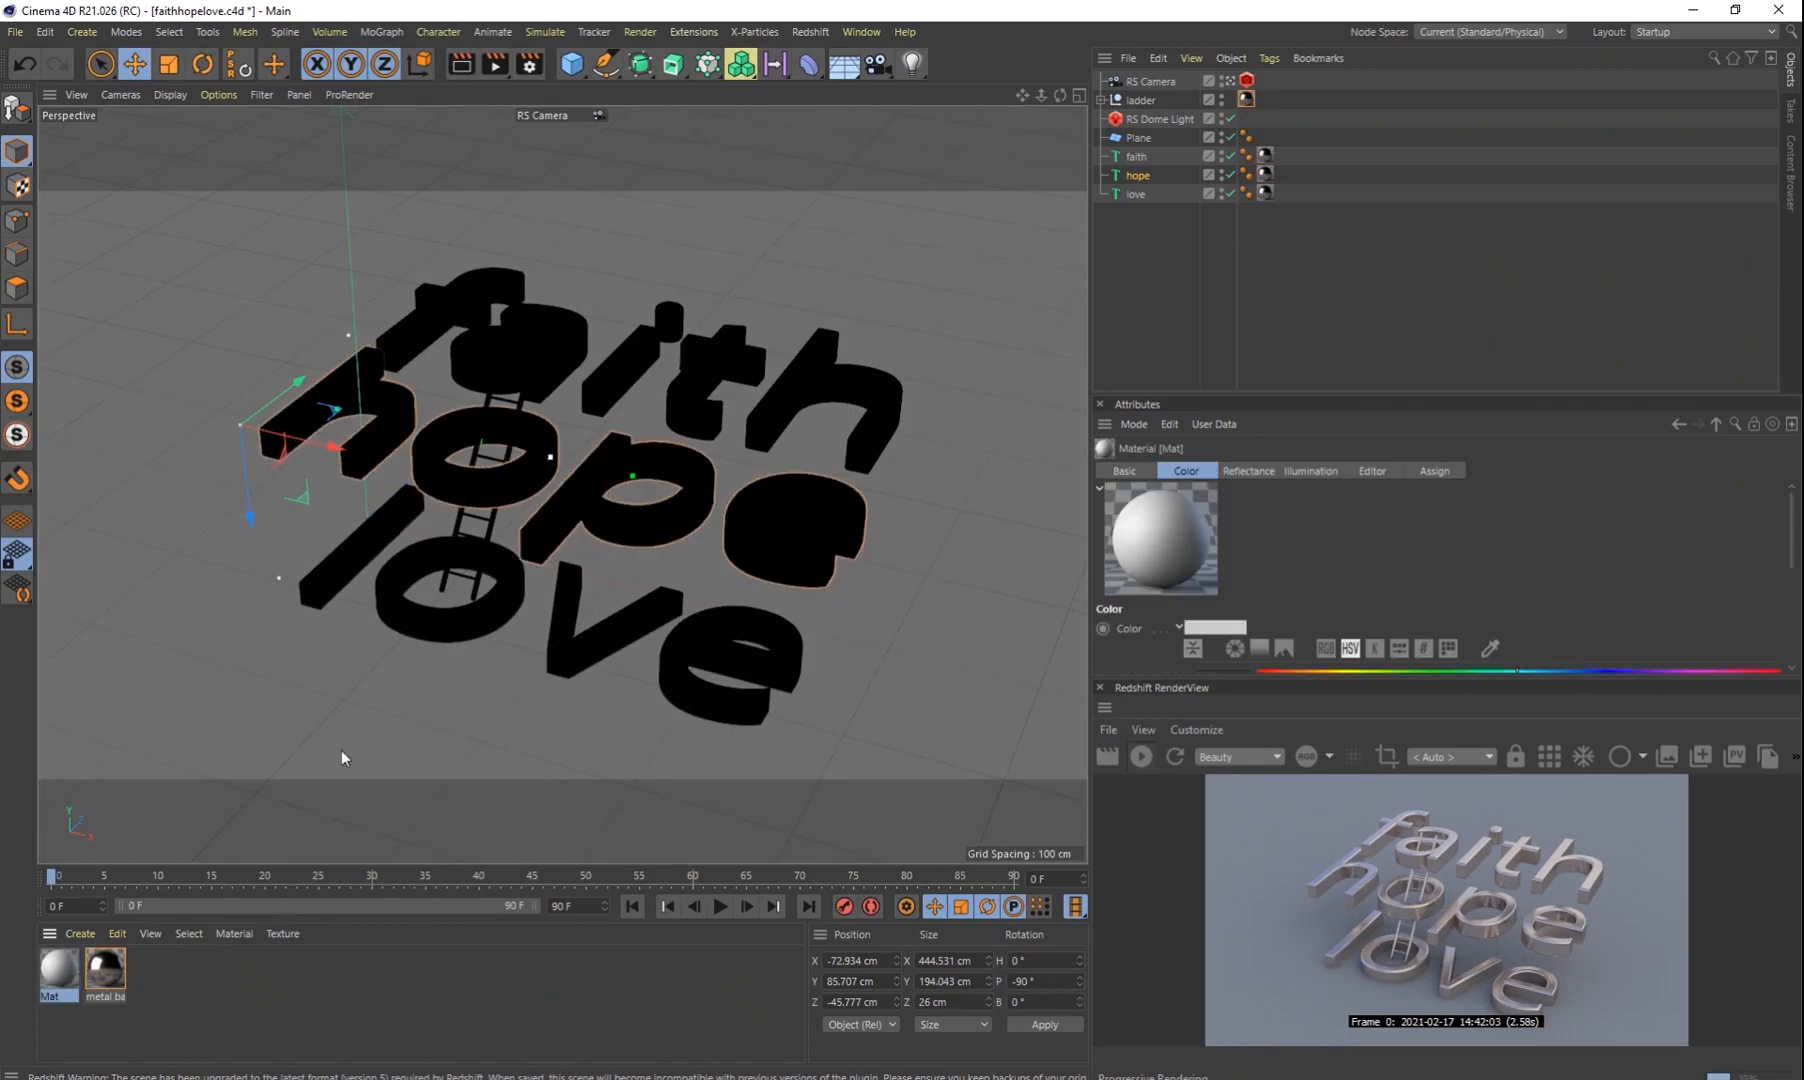
left_click_drag(59, 968, 319, 715)
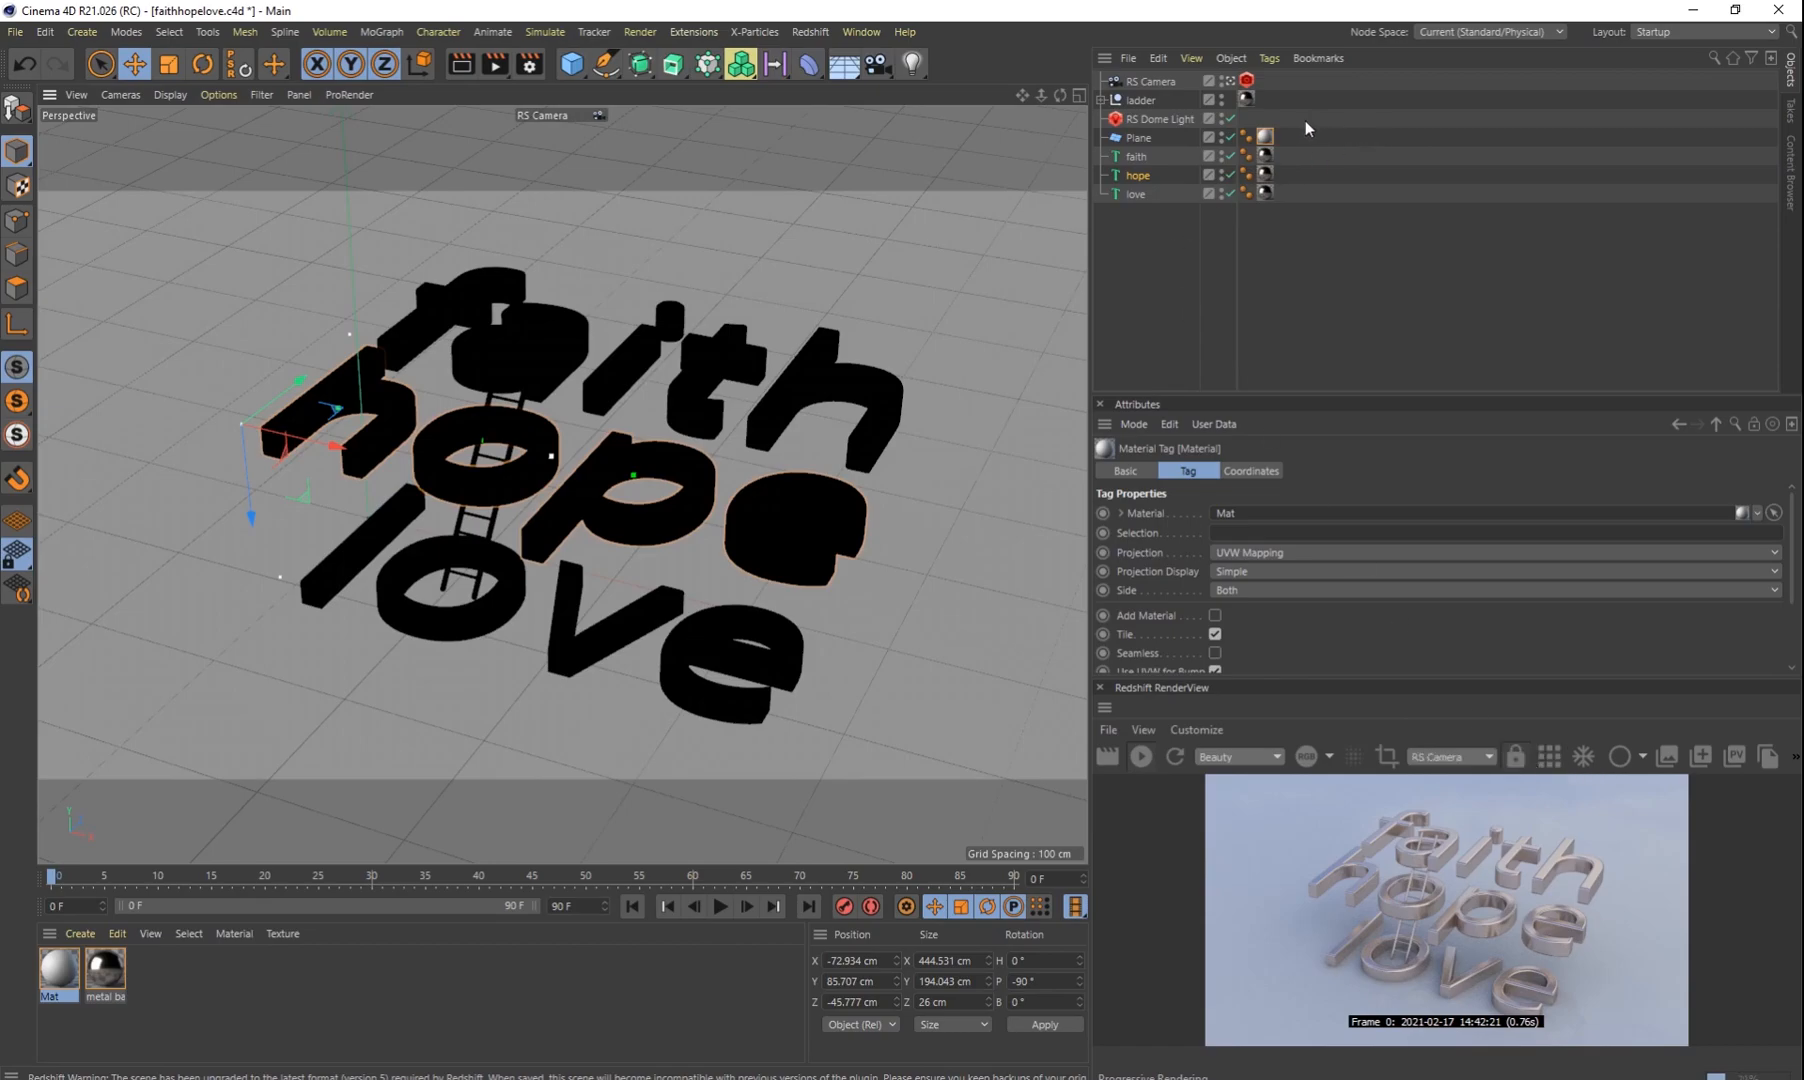
Step: Leave the RS Camera view and add a Redshift point light to the scene
left_click(1228, 81)
scroll(708, 414, "down", 6)
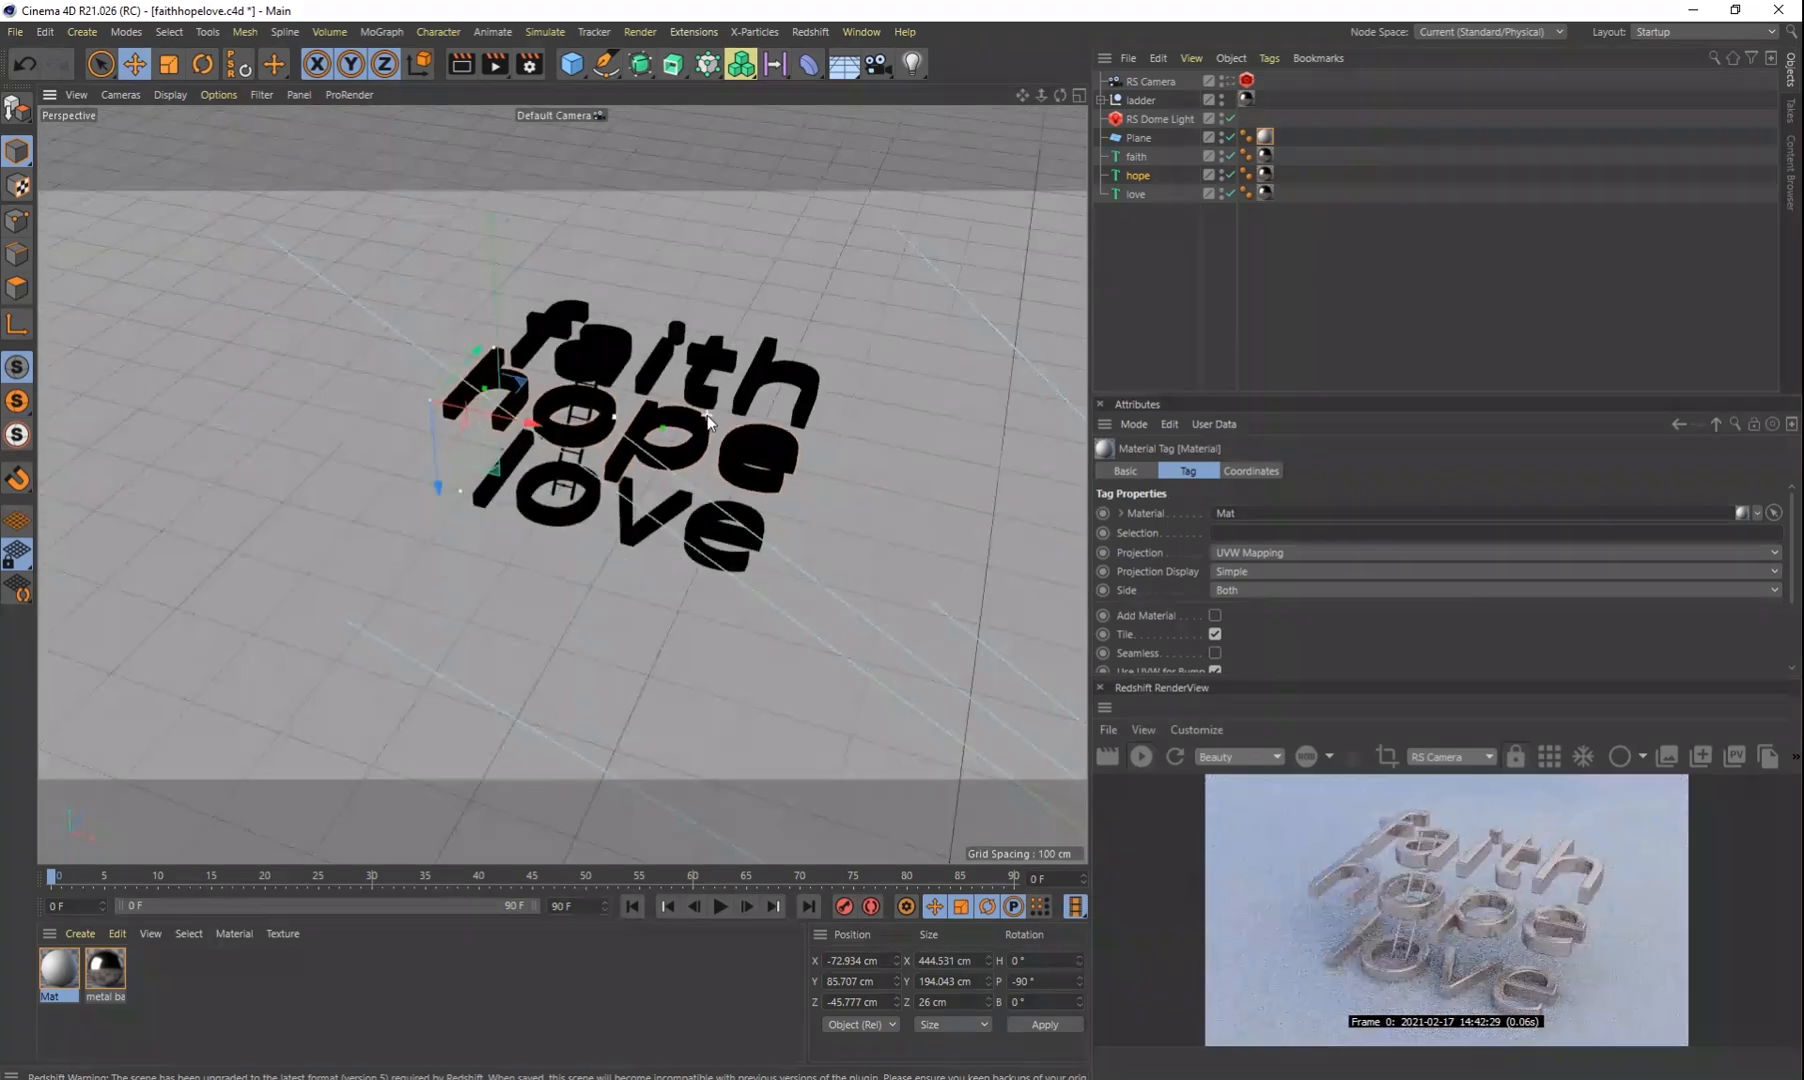
left_click_drag(760, 452, 607, 445, "alt")
scroll(607, 445, "up", 4)
left_click(808, 31)
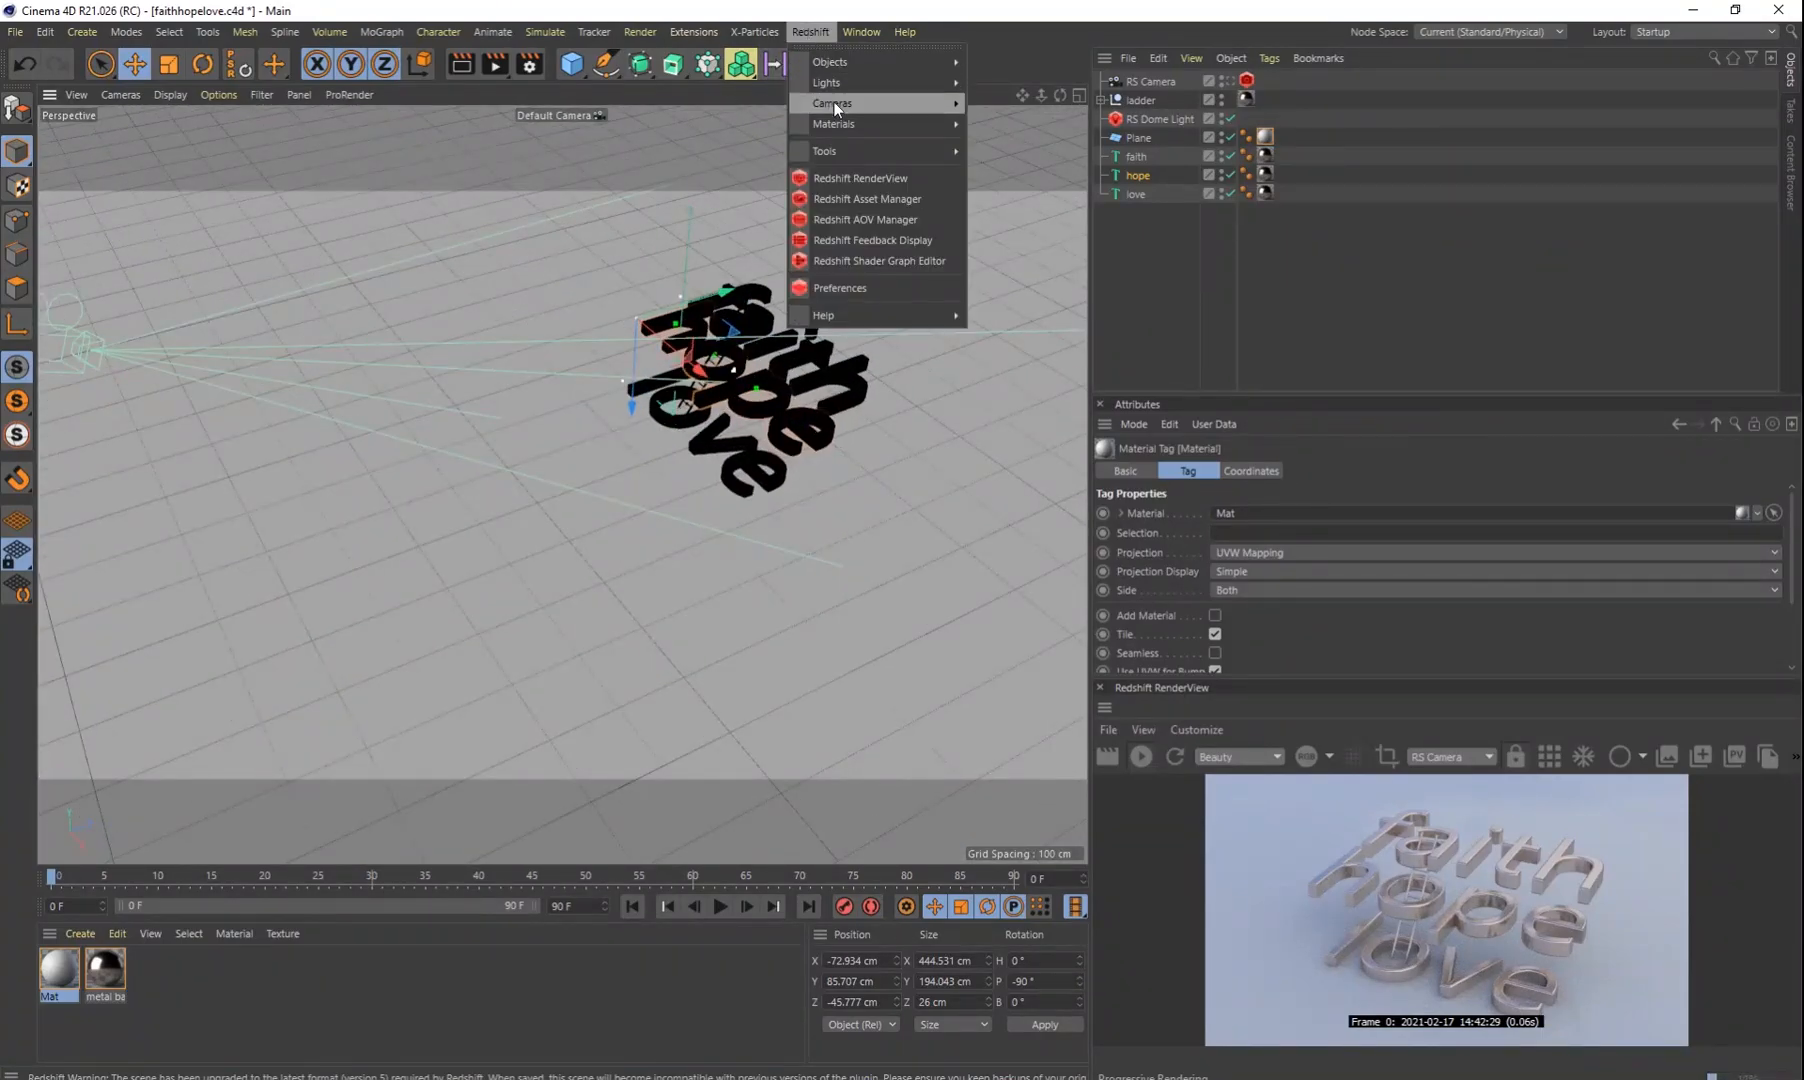
mouse_move(840, 101)
left_click(996, 116)
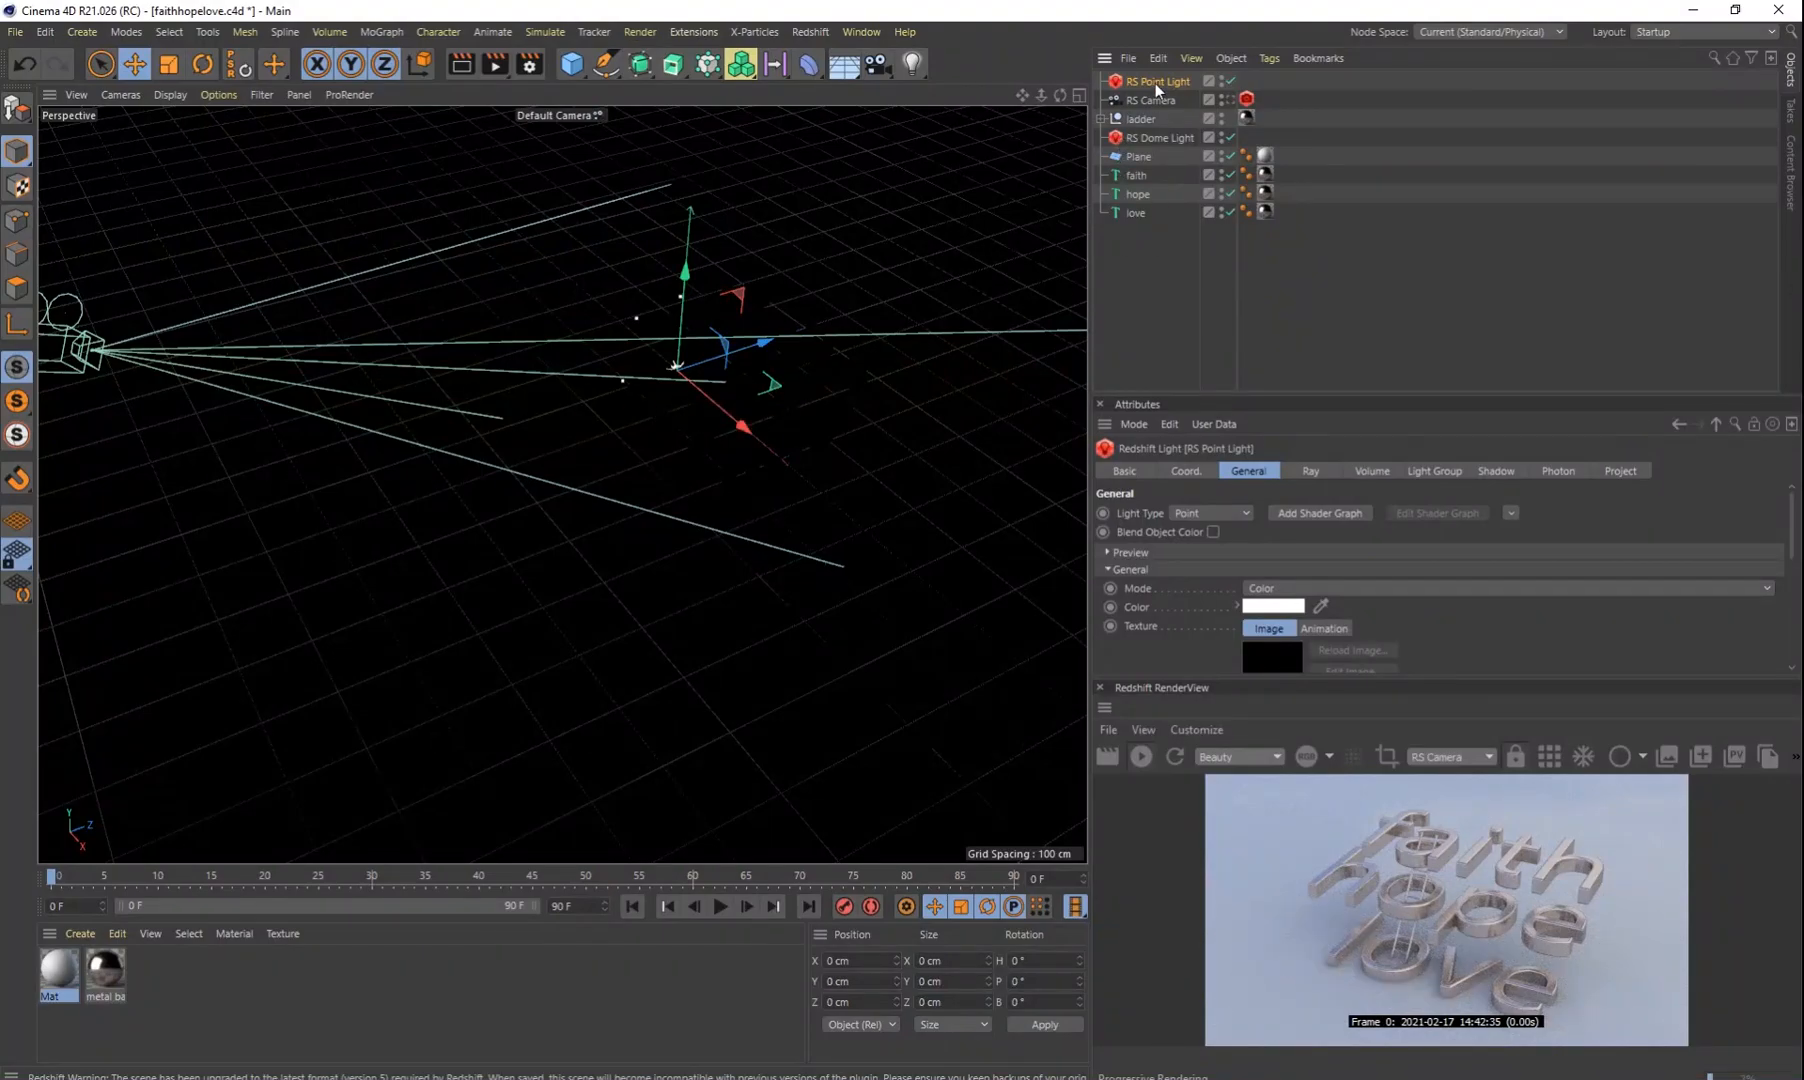
Step: Raise the point light's intensity multiplier to about 58782 and move the light to about X -58, Y 225, Z -558 cm
left_click_drag(765, 333, 677, 372)
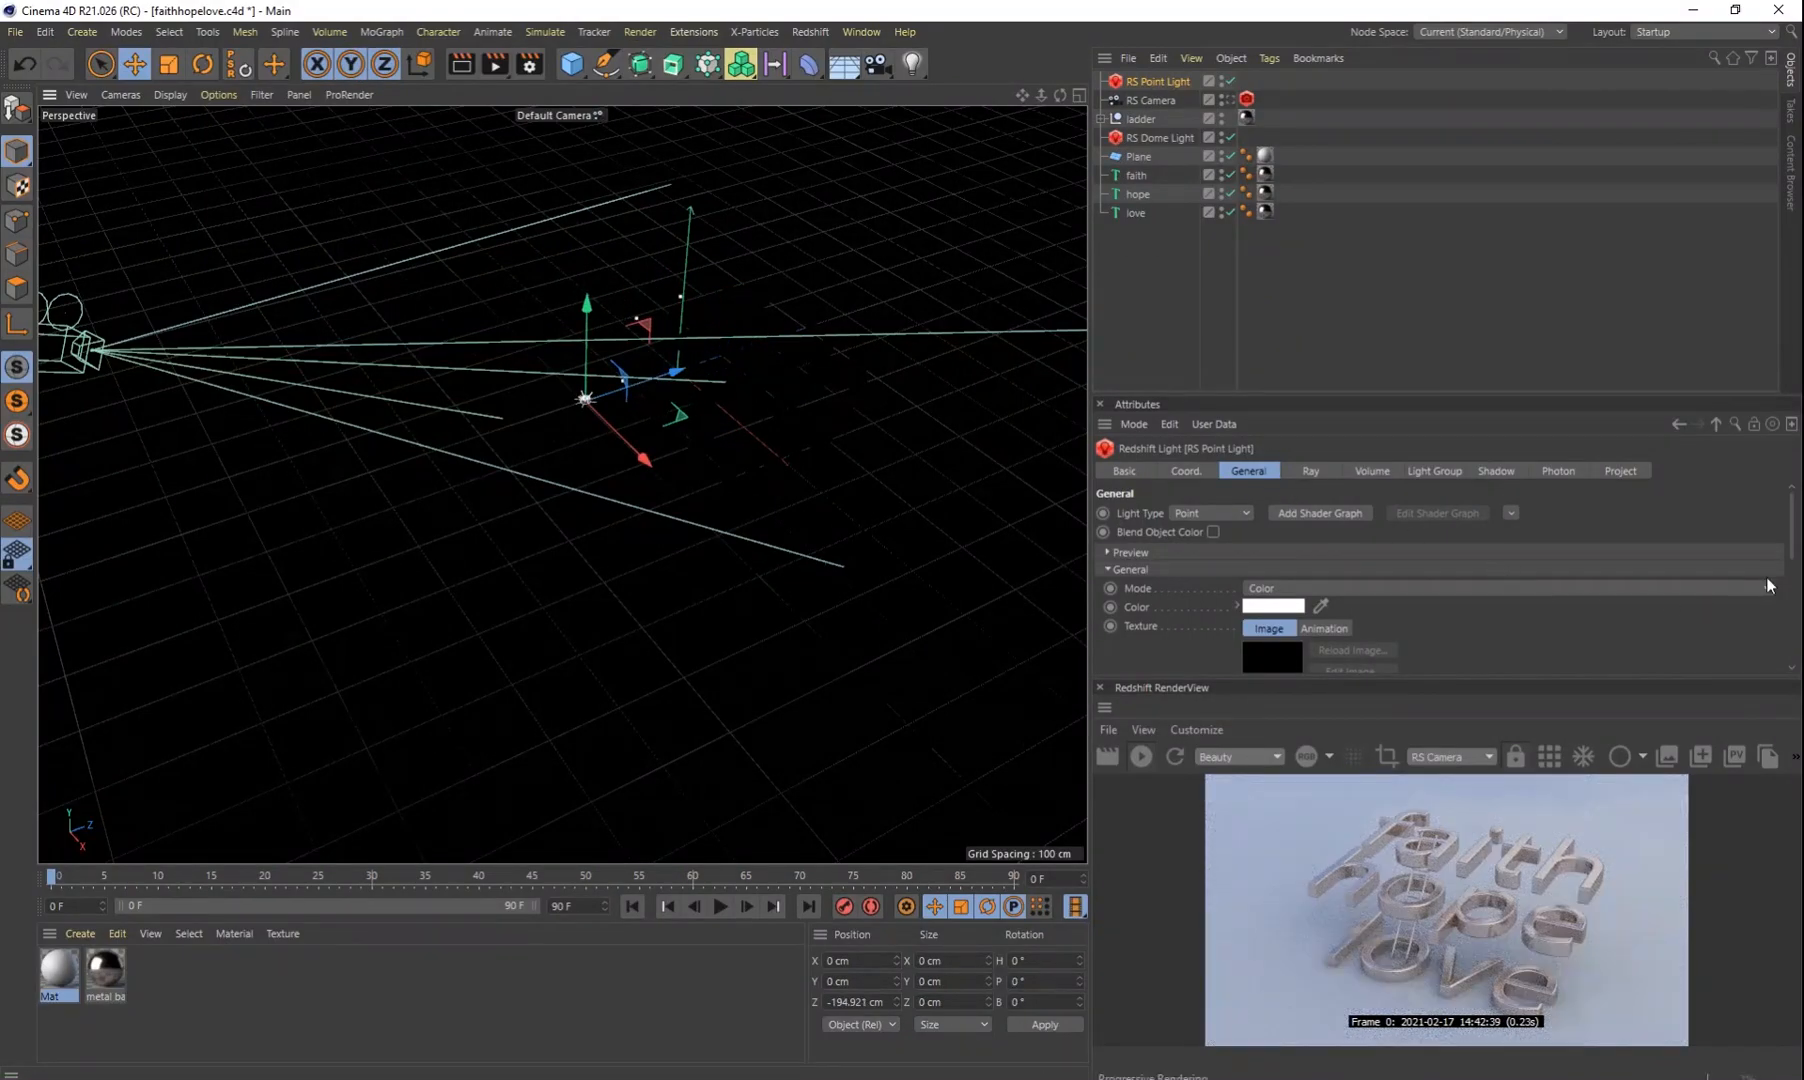
scroll(1760, 588, "down", 5)
left_click_drag(1412, 617, 1581, 617)
left_click_drag(586, 327, 510, 228)
left_click_drag(410, 186, 422, 240)
left_click_drag(513, 323, 538, 289)
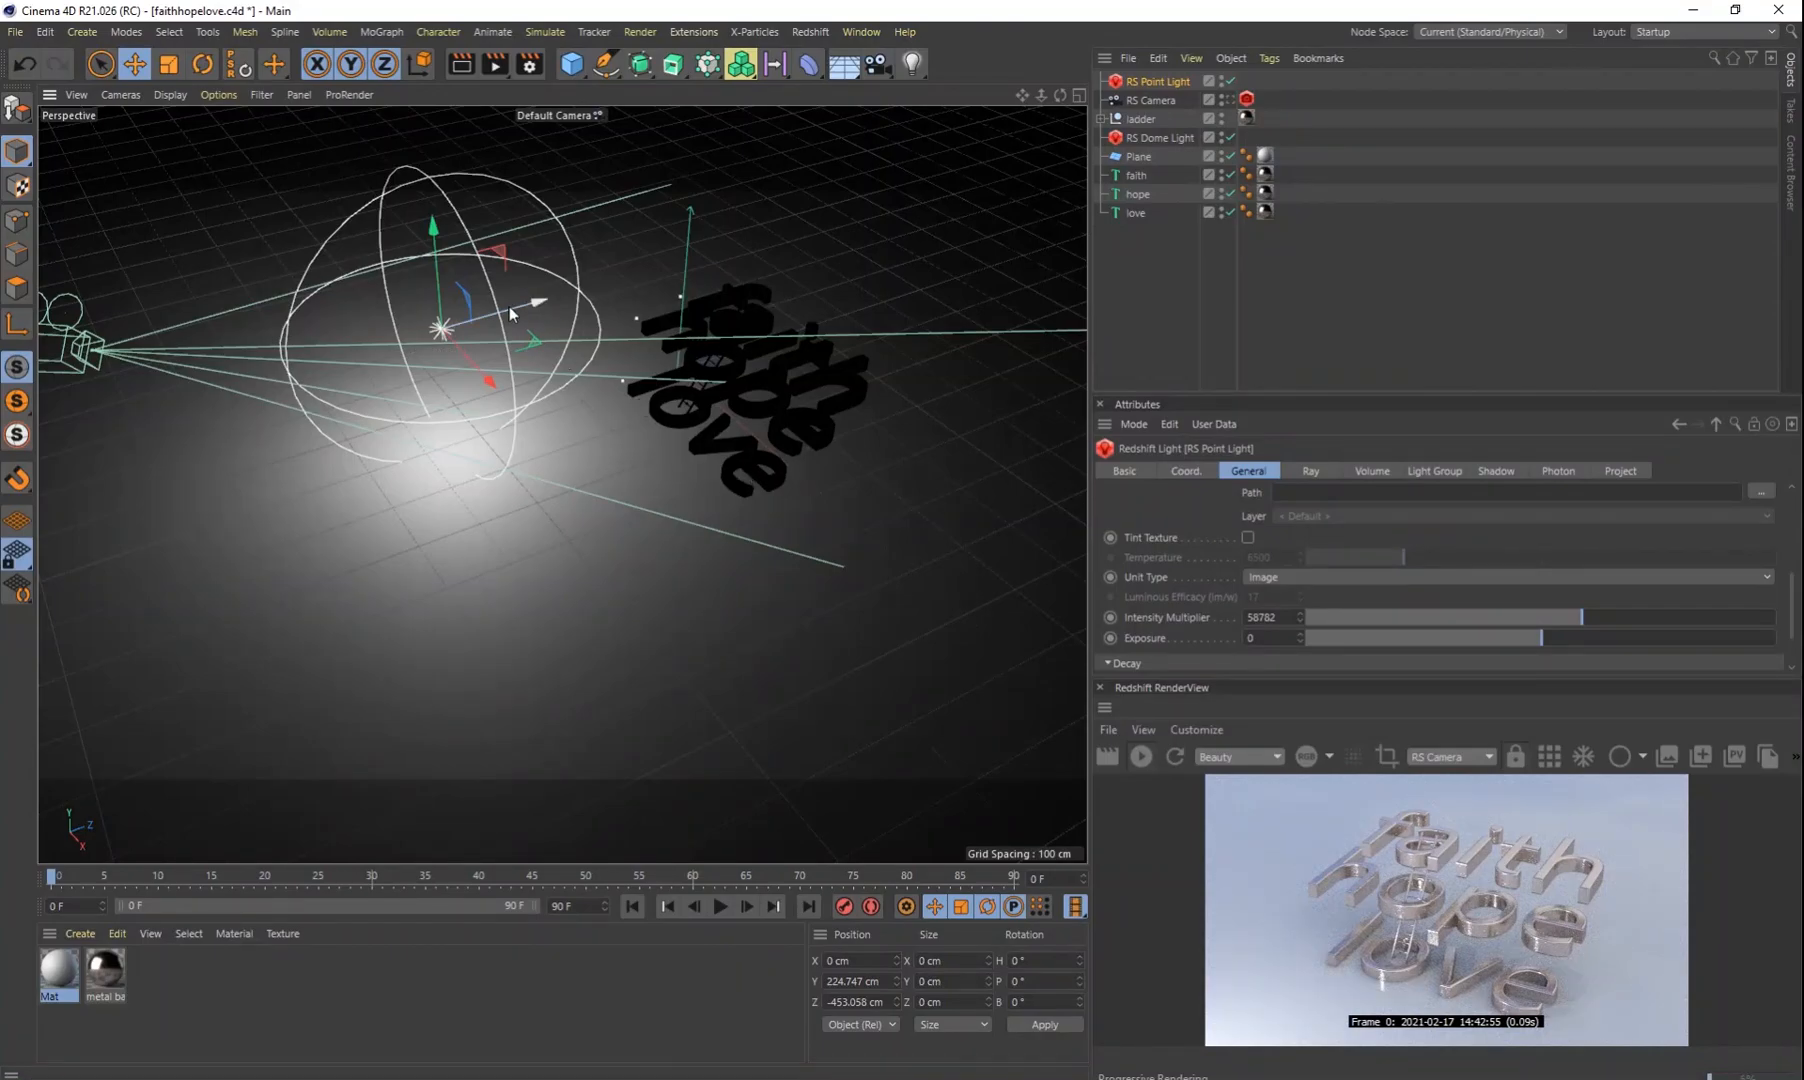
left_click_drag(488, 388, 465, 318)
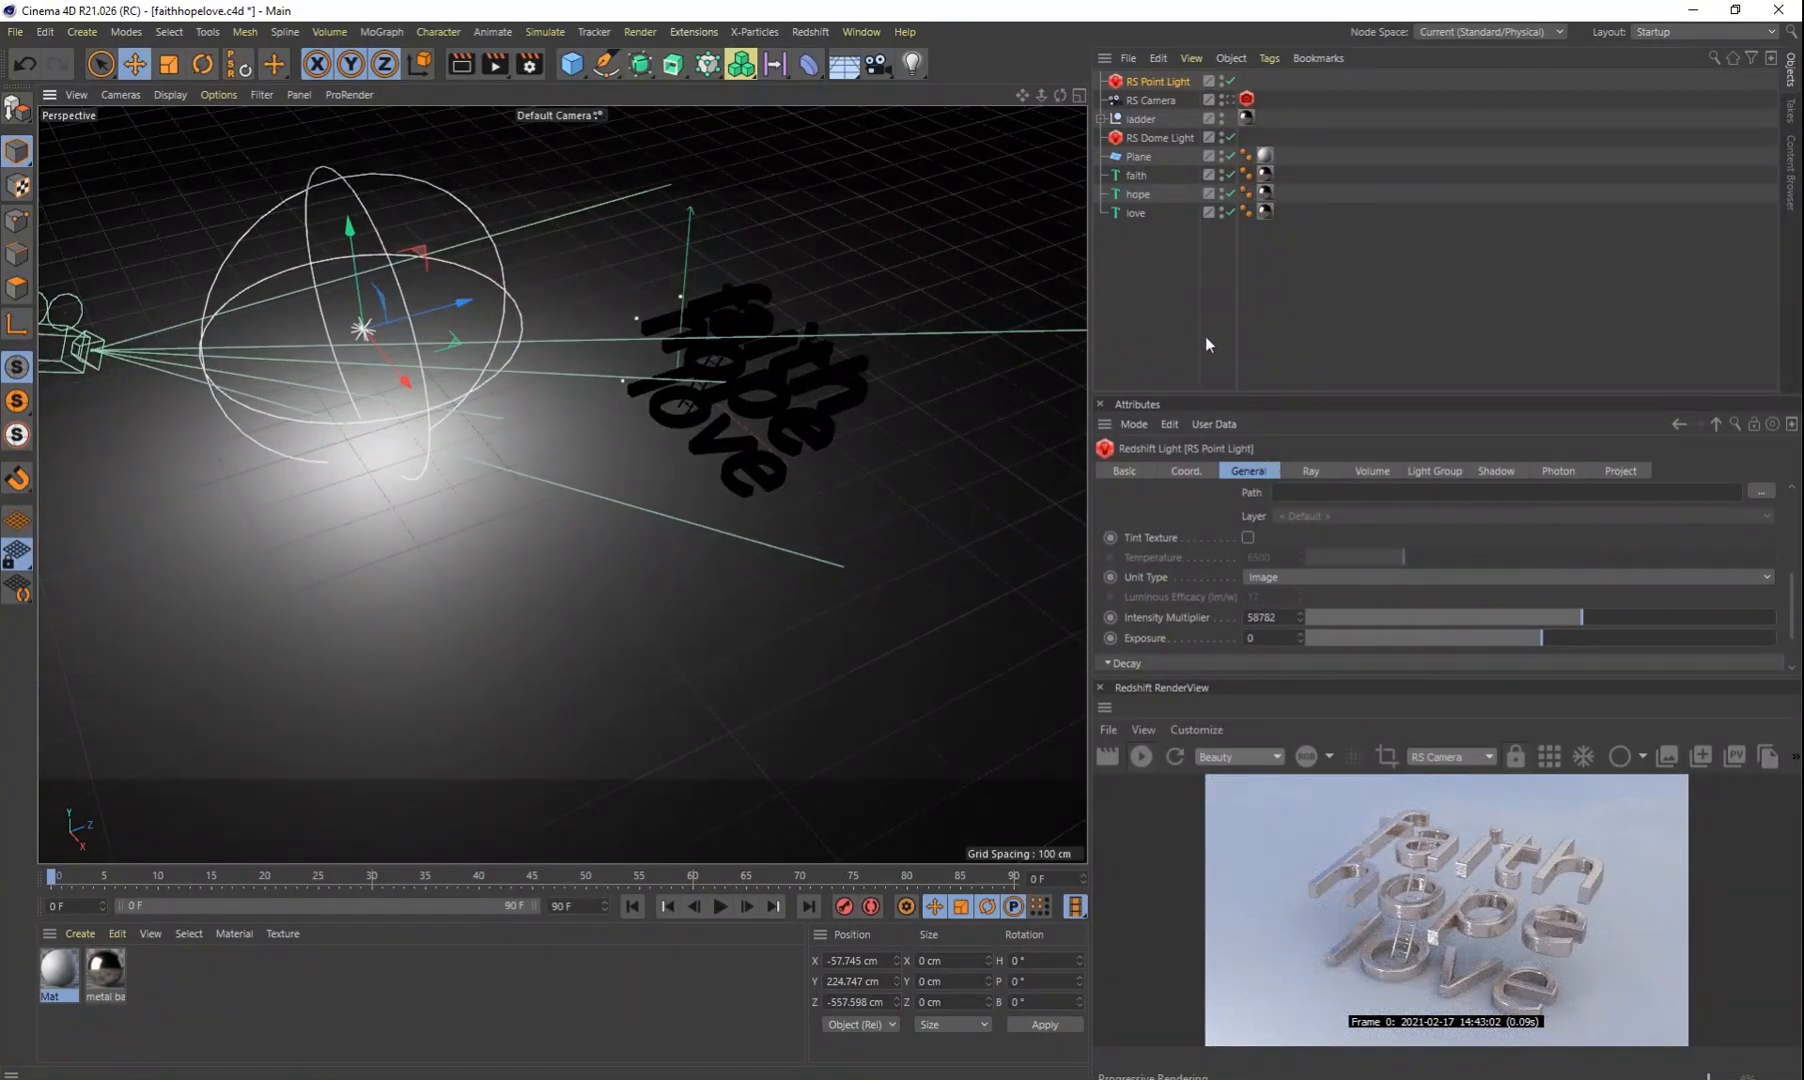
Step: Set the point light's shadow softness to 2 and toggle the light off and on to compare its effect
left_click(1493, 470)
left_click_drag(1318, 552, 1795, 553)
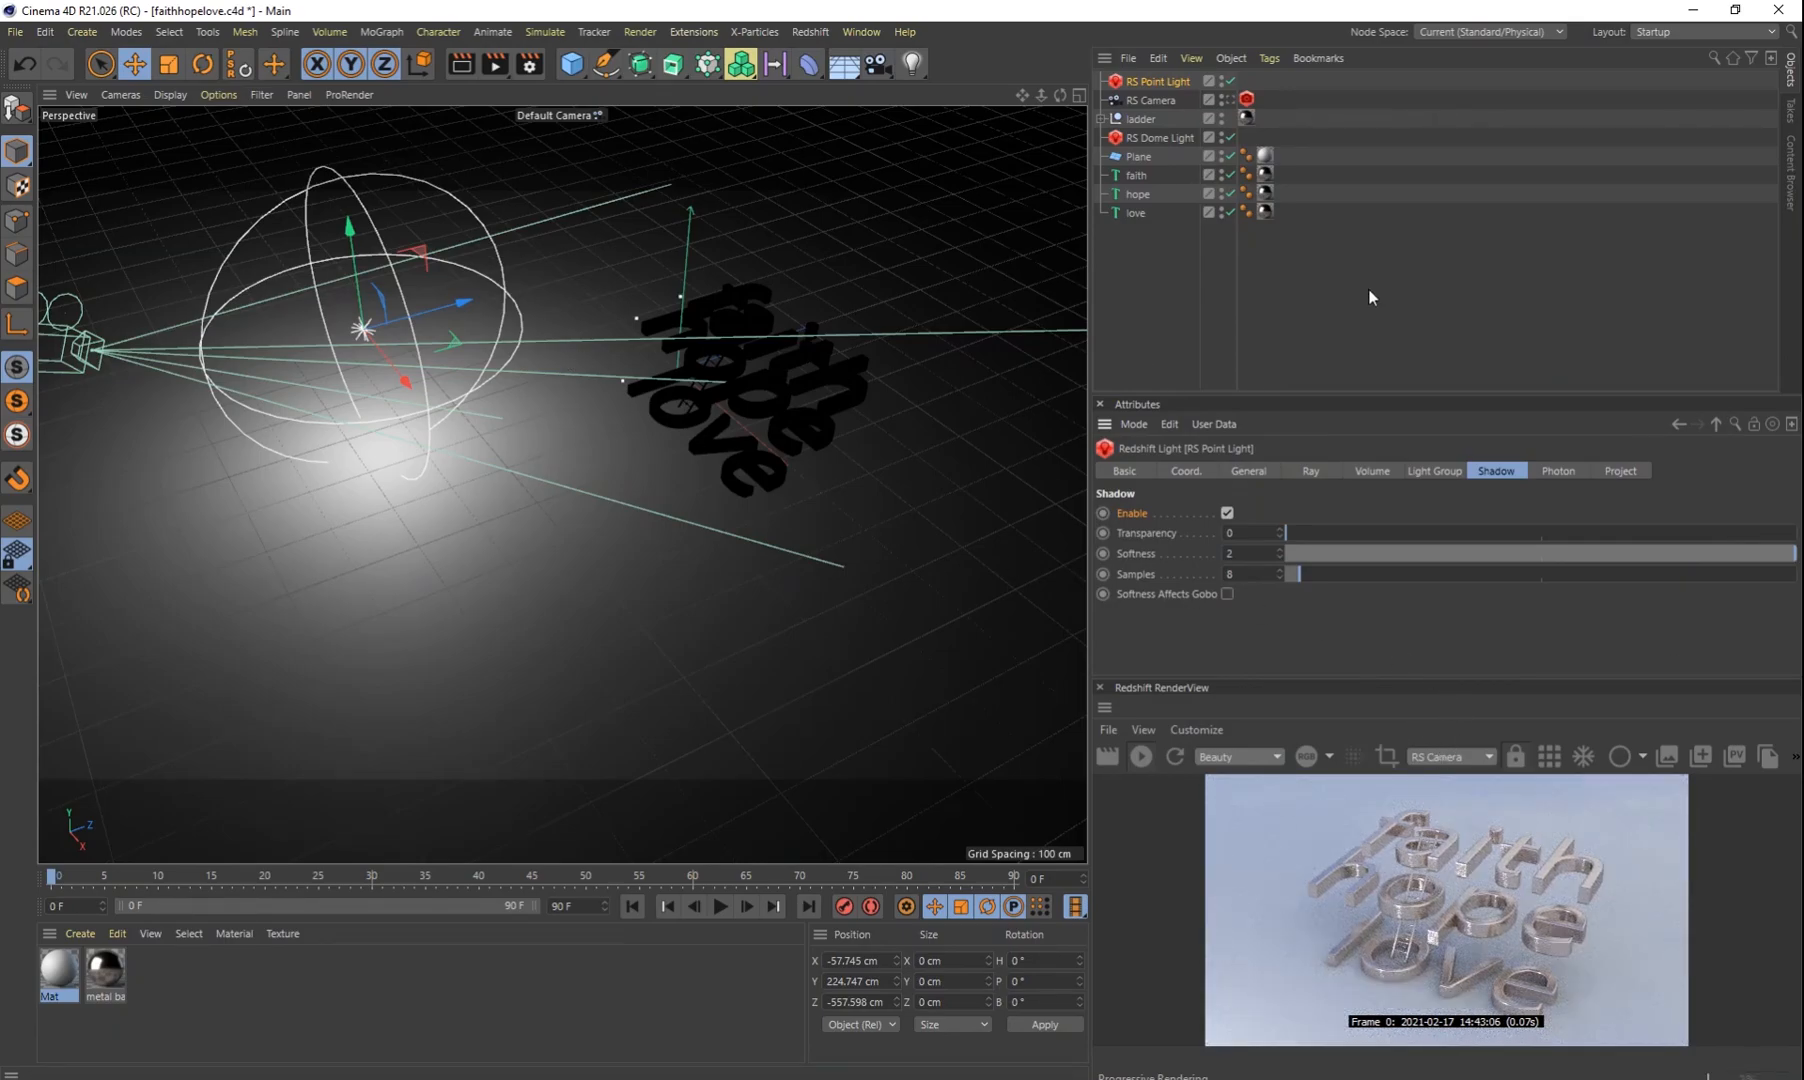
left_click(1230, 81)
left_click(1230, 81)
left_click(1230, 81)
left_click(1230, 81)
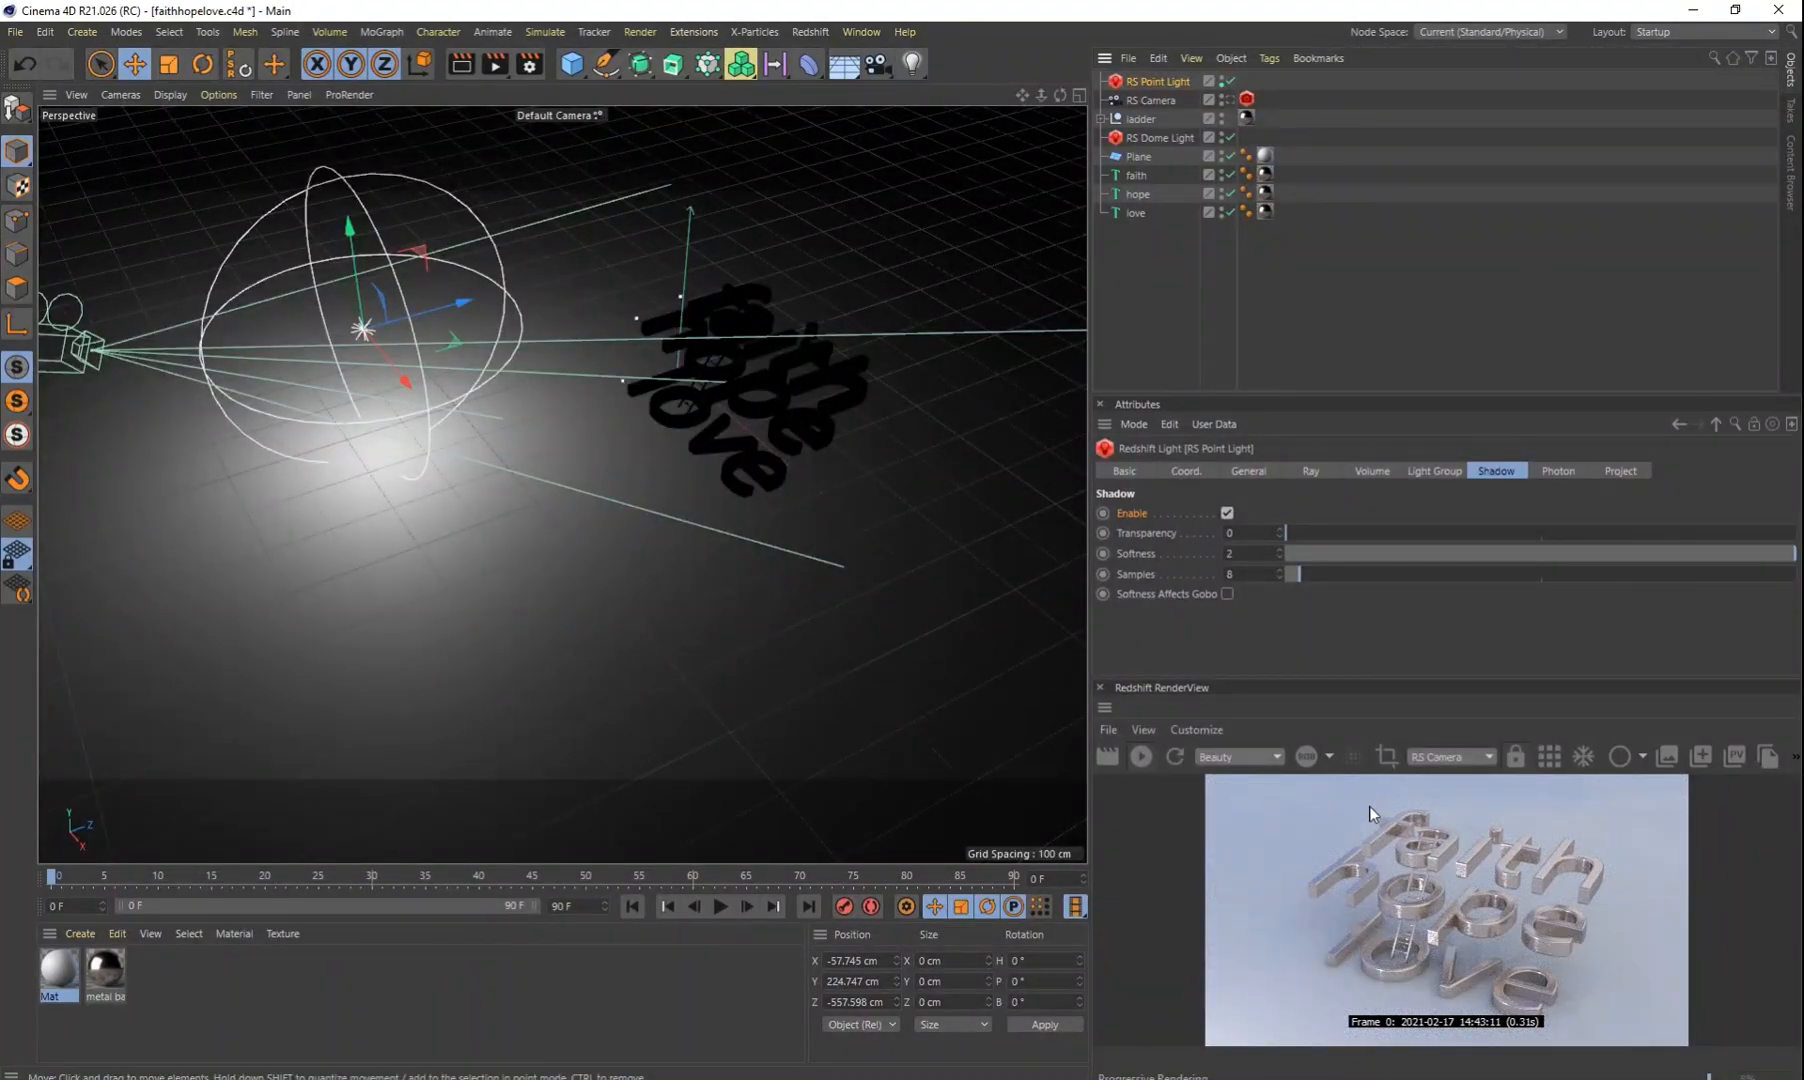
Step: Look through the RS Camera and reframe the words closer, at about X 413, Y 757, Z -760 cm with pitch -41°
left_click(1227, 100)
left_click_drag(627, 531, 703, 568, "alt")
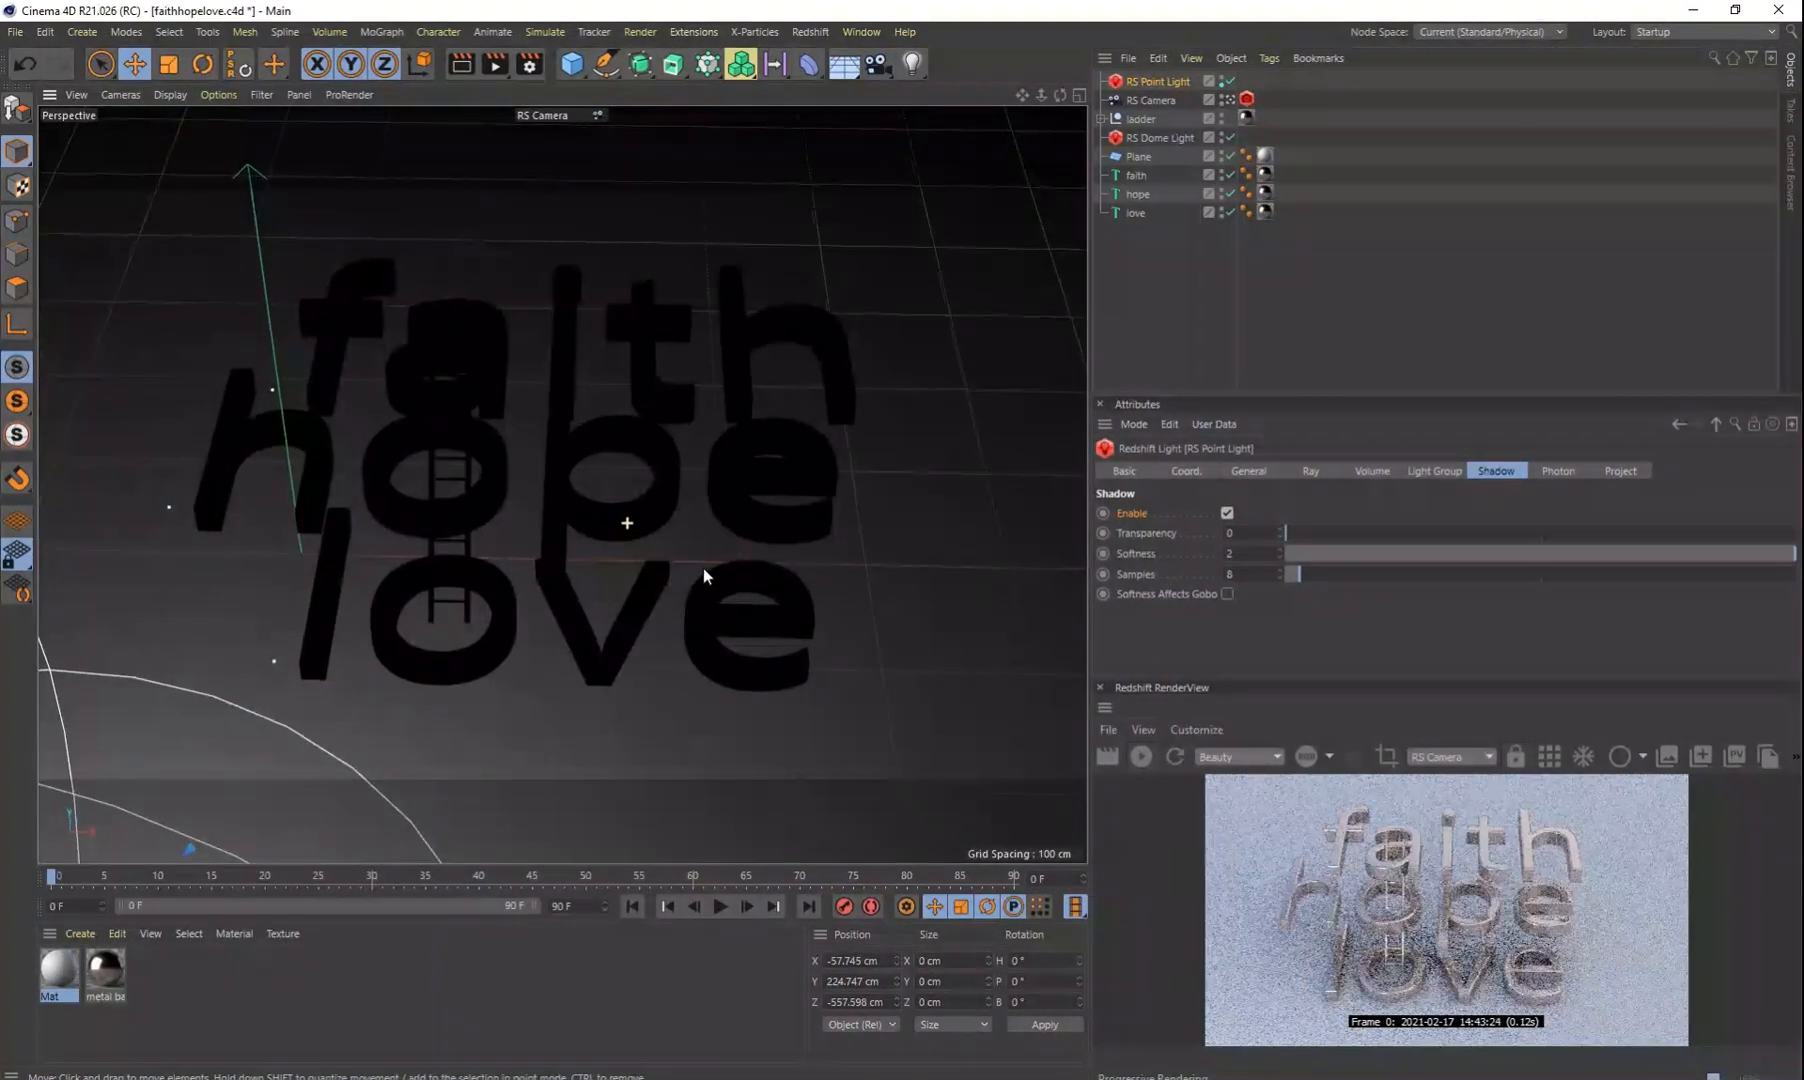
scroll(660, 552, "up", 3)
middle_click_drag(660, 552, 691, 548, "alt")
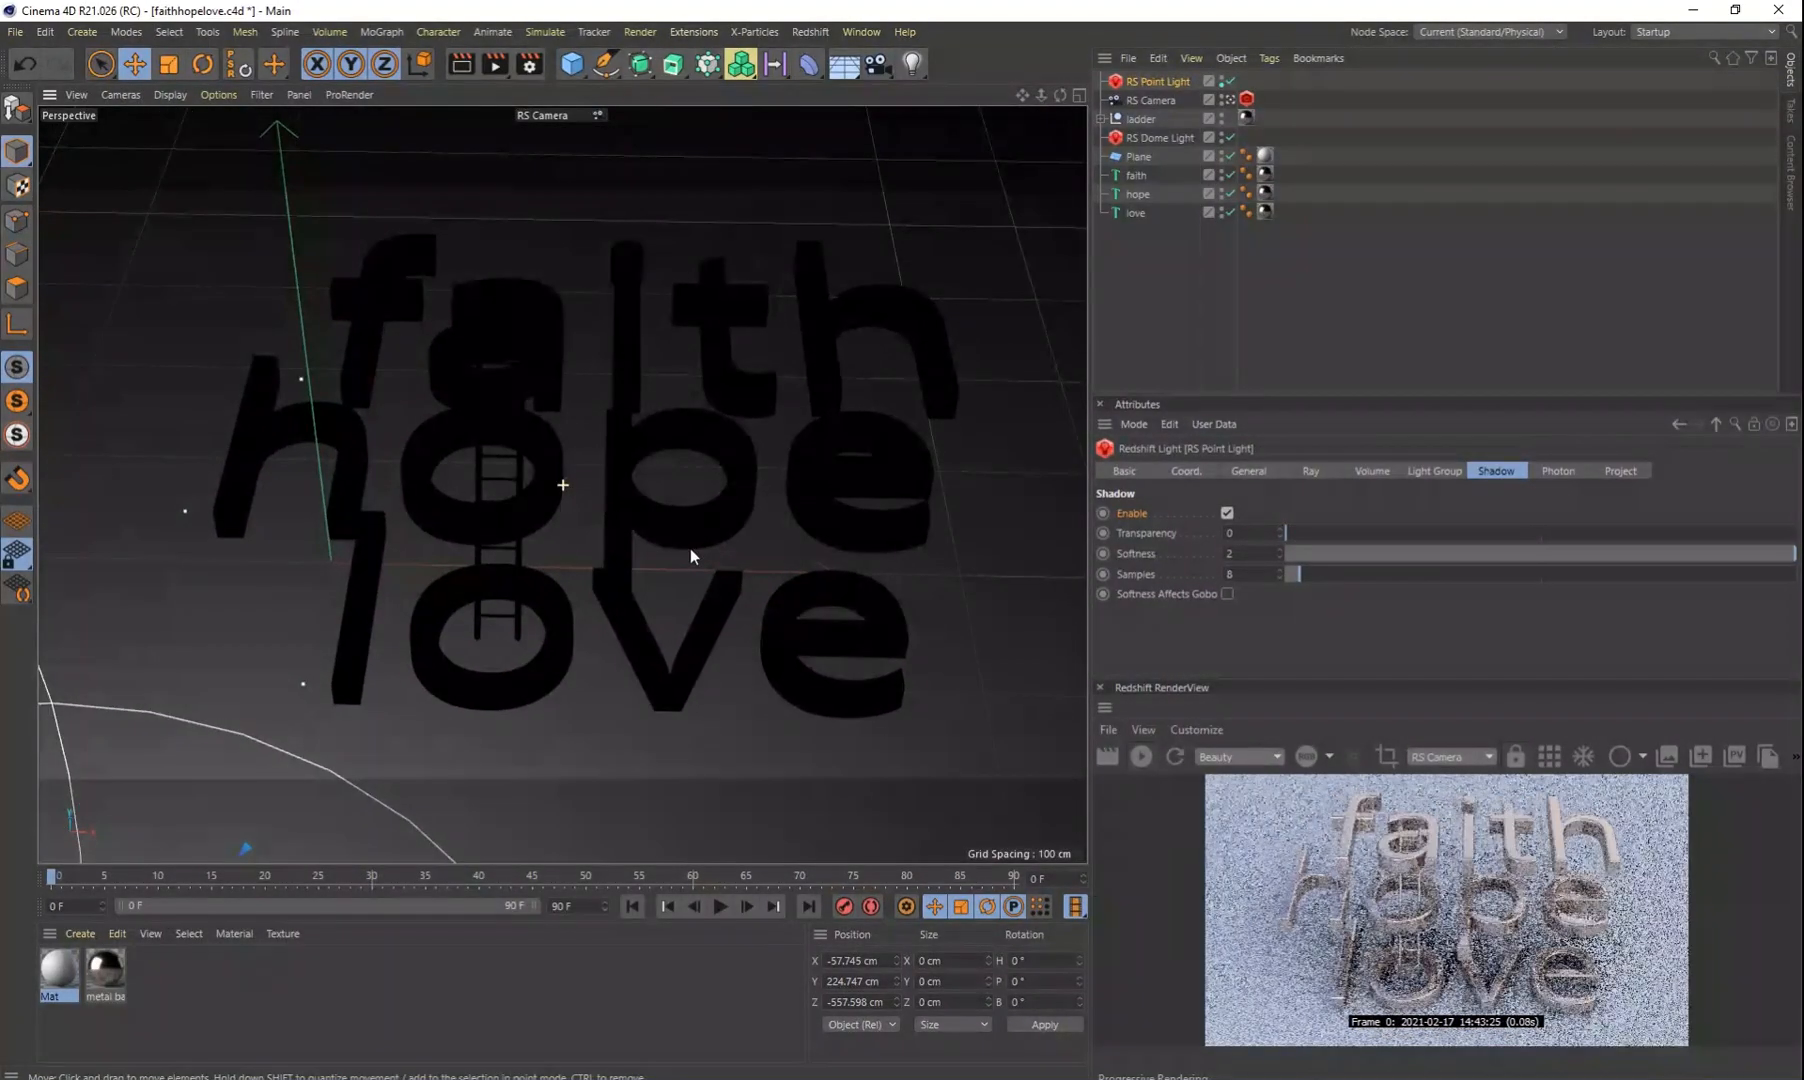
scroll(691, 550, "up", 2)
scroll(691, 550, "up", 2)
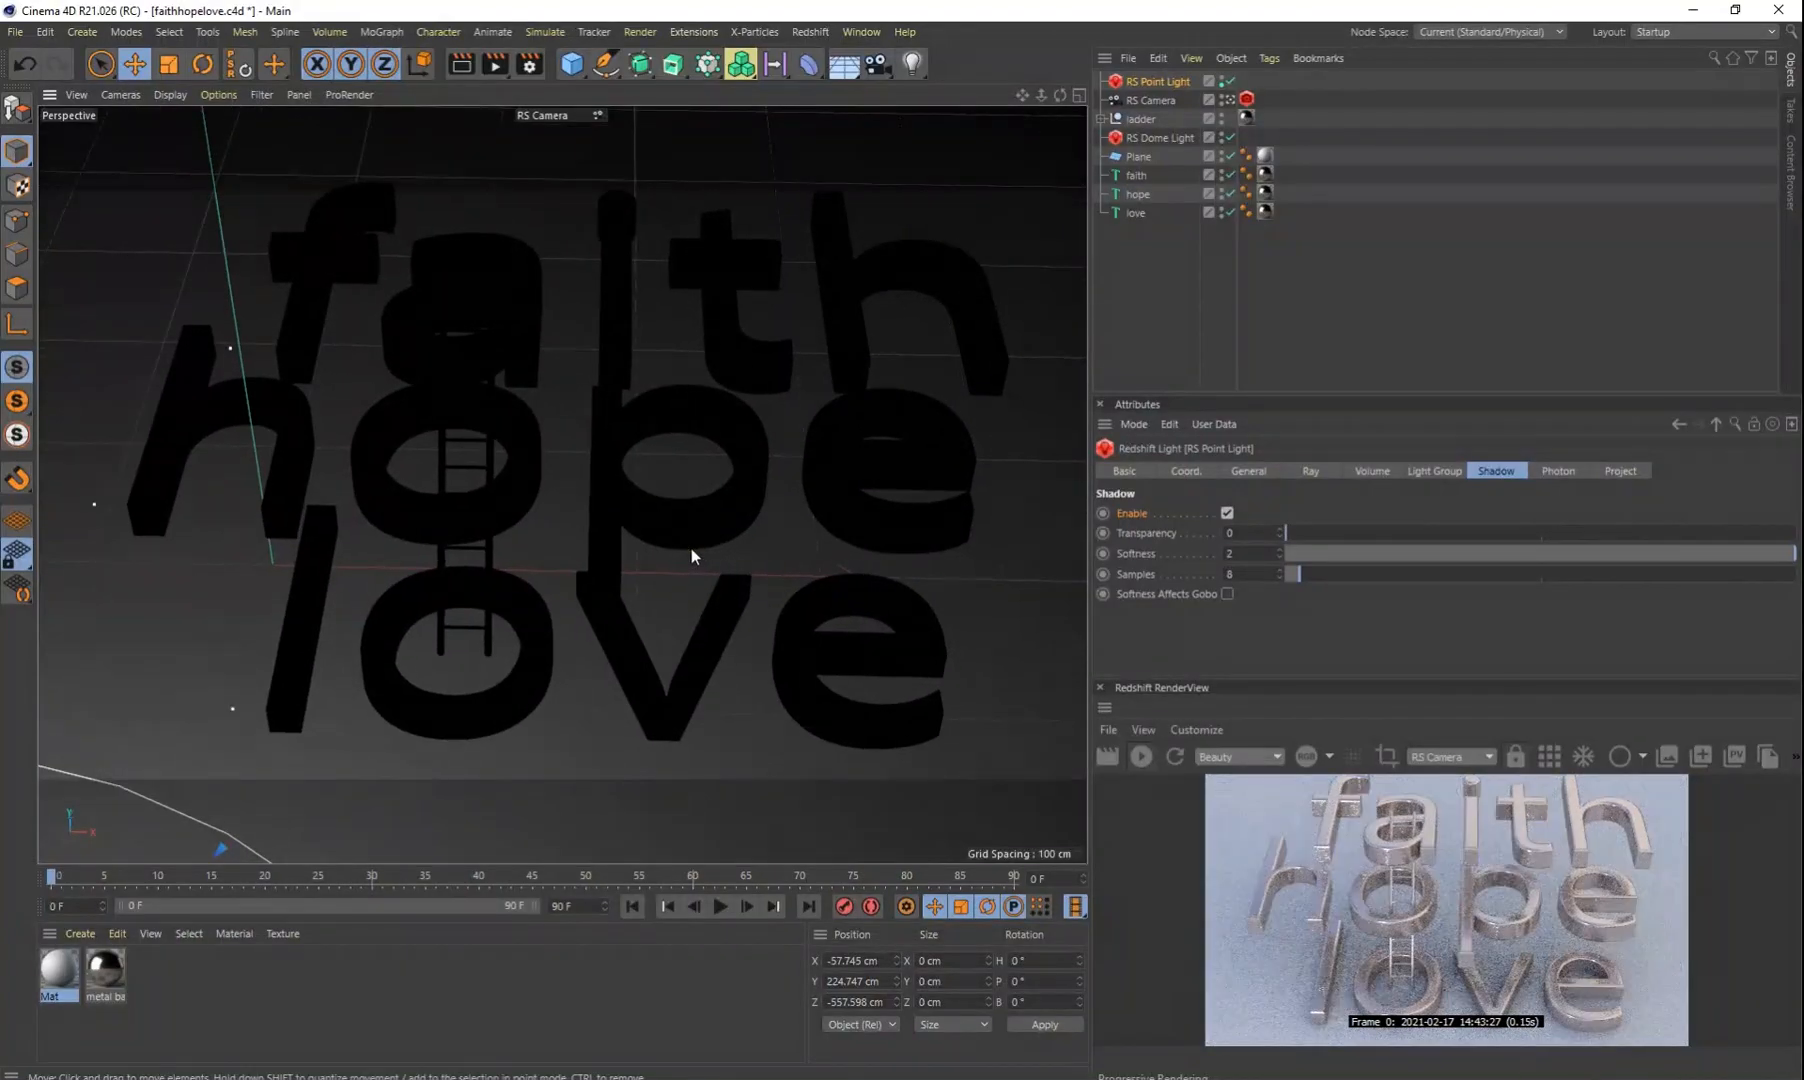
left_click_drag(691, 548, 693, 549, "alt")
left_click_drag(694, 545, 644, 612, "alt")
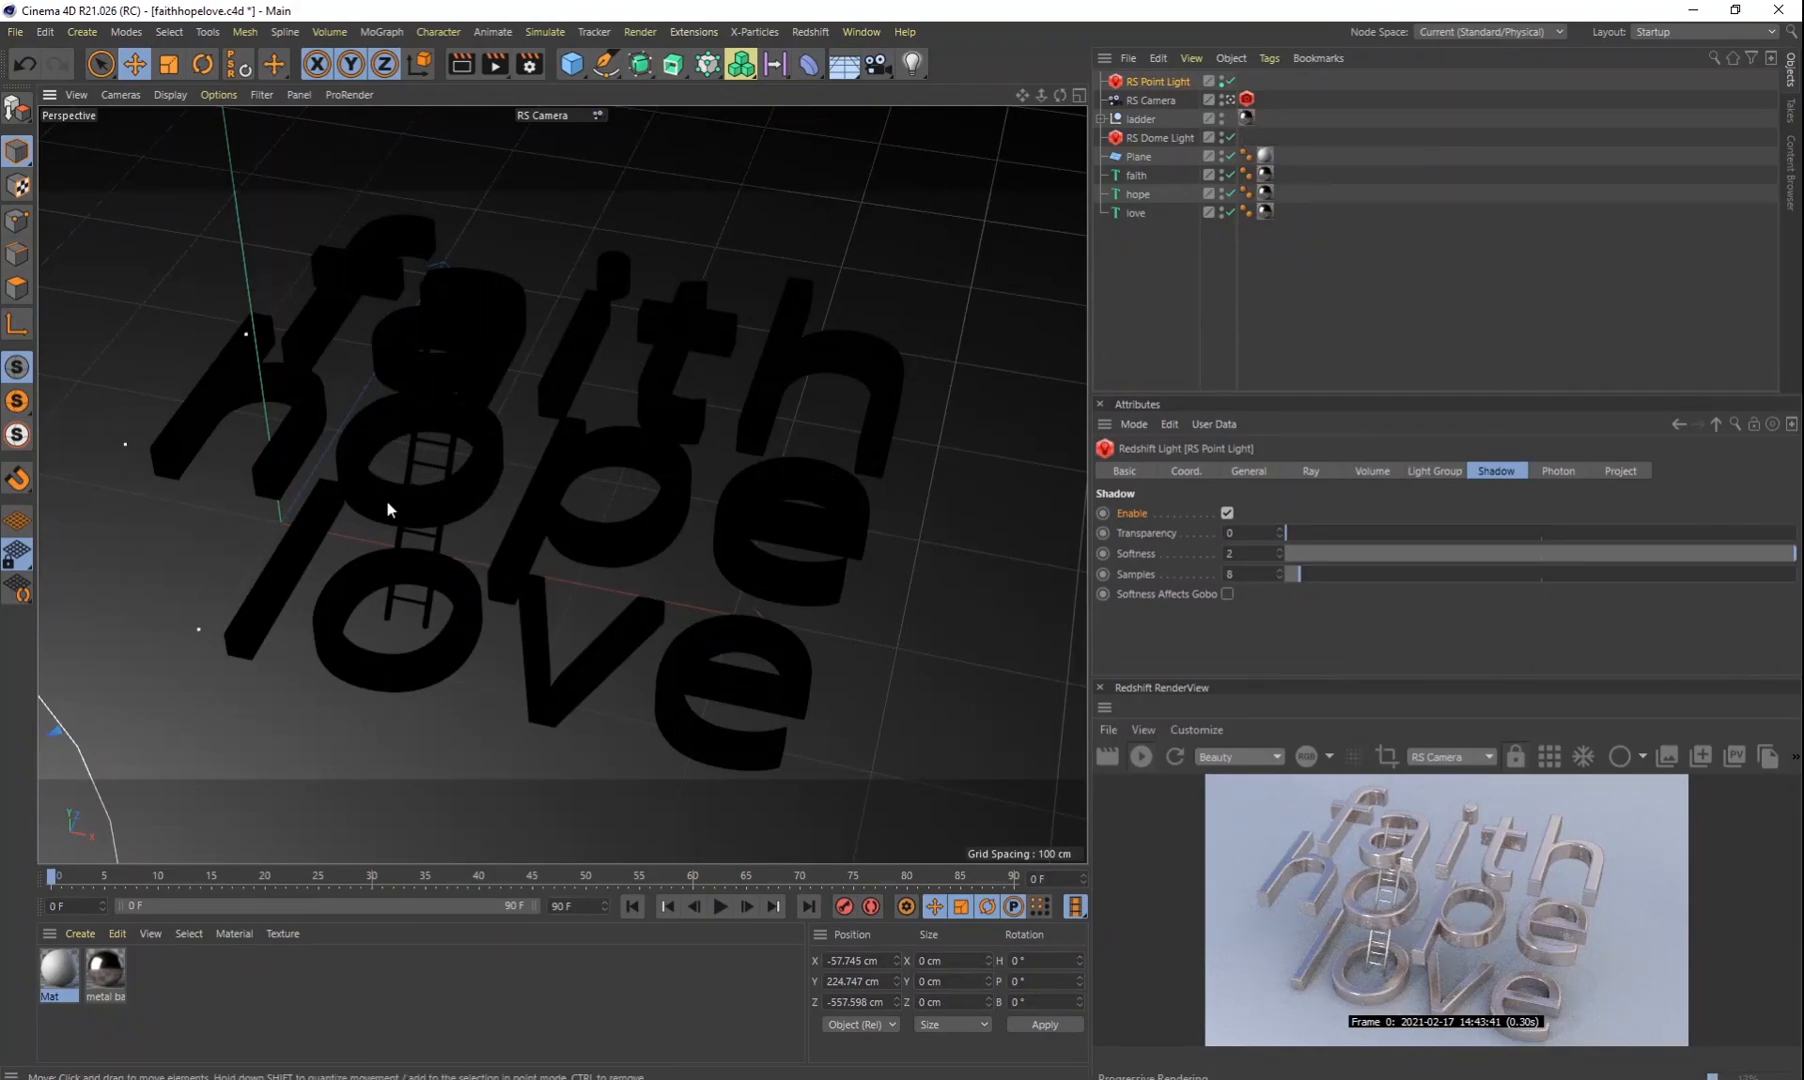
Step: Set the word hope as the RS Camera's focus object
left_click(1246, 99)
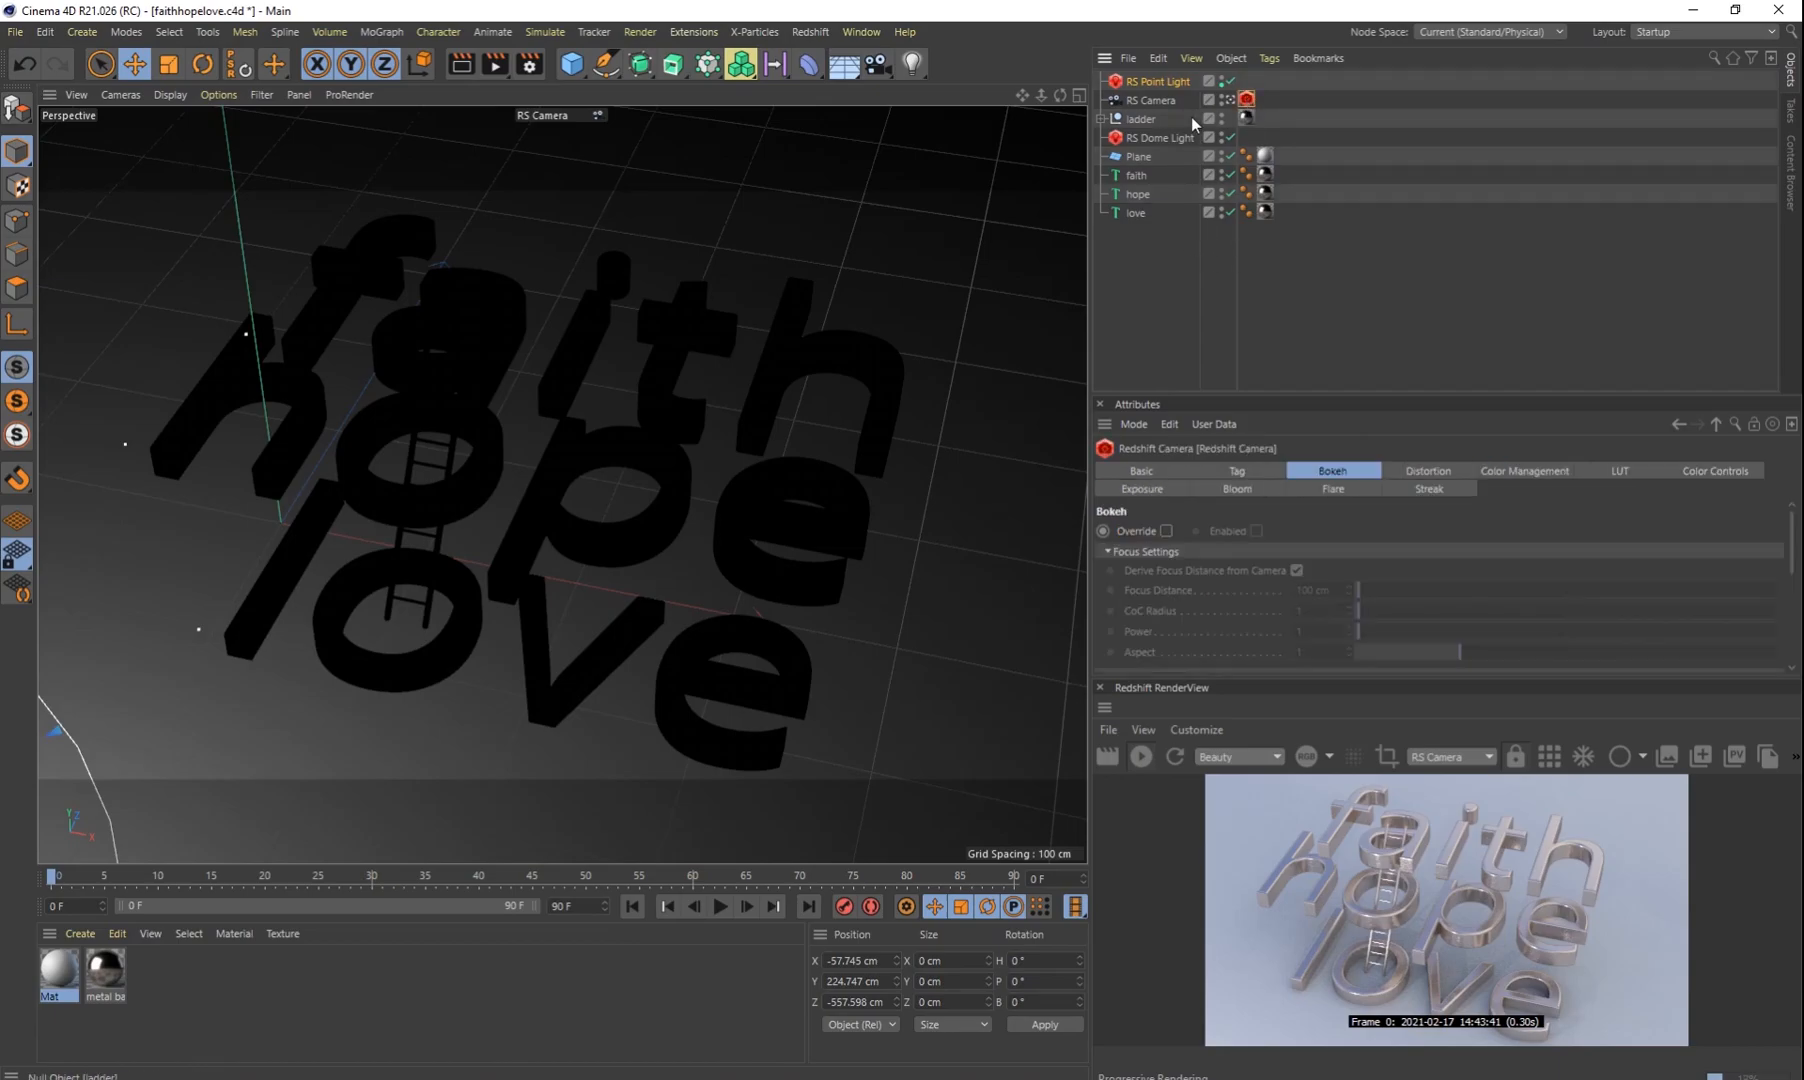
left_click(1152, 100)
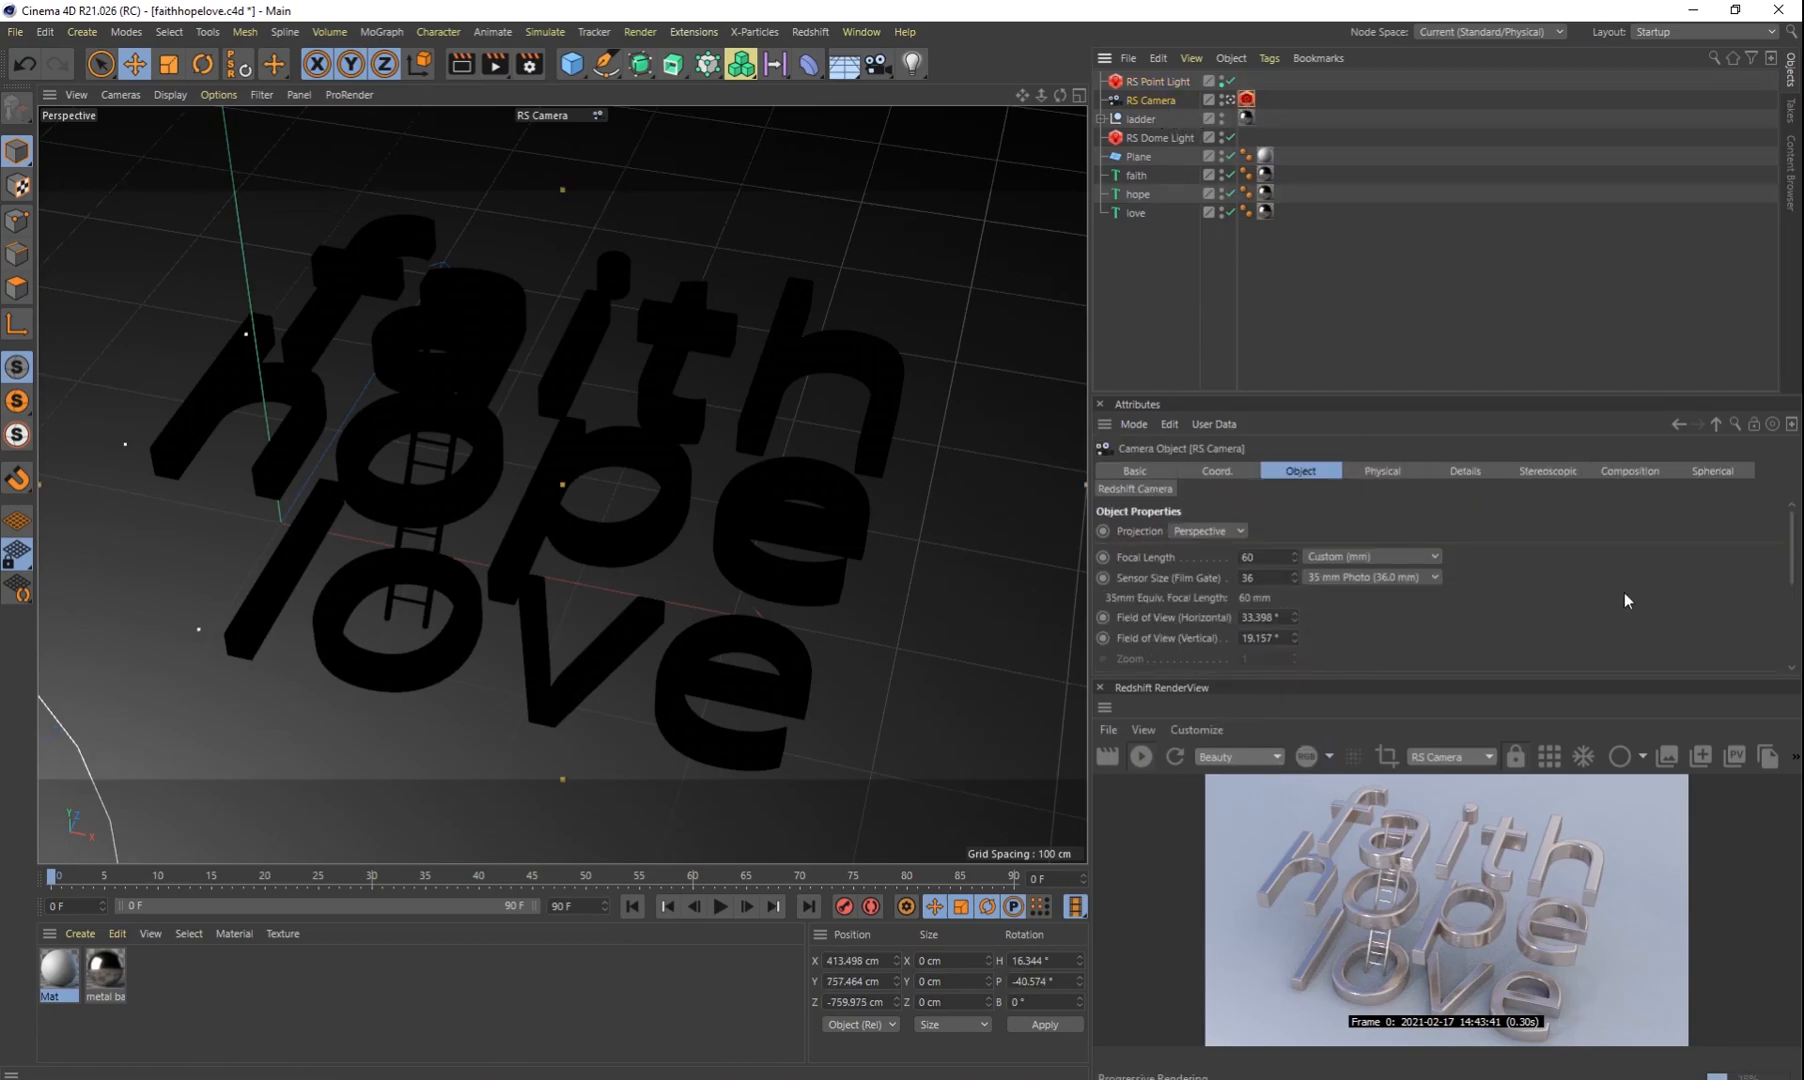
left_click_drag(1140, 194, 1250, 595)
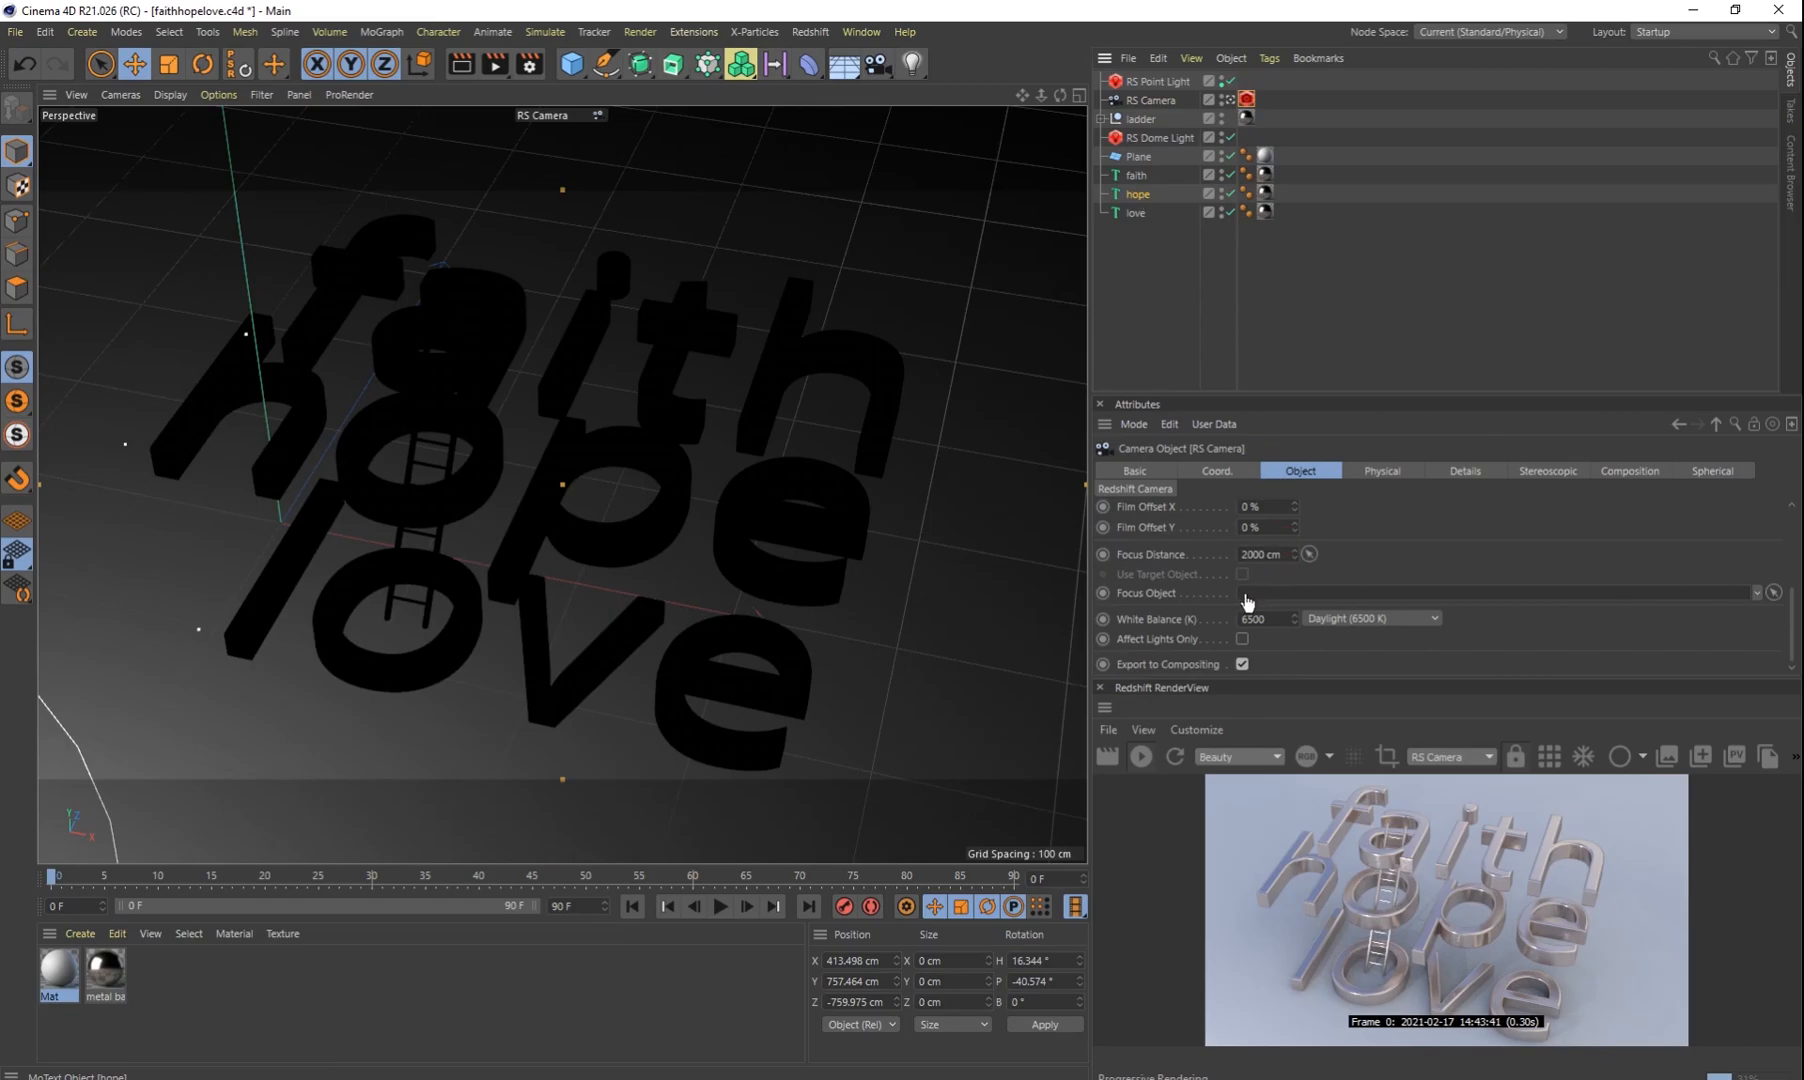
Step: Override and enable bokeh on the Redshift camera tag, try CoC radius values of 4 and 20, and settle on 5
left_click(1246, 99)
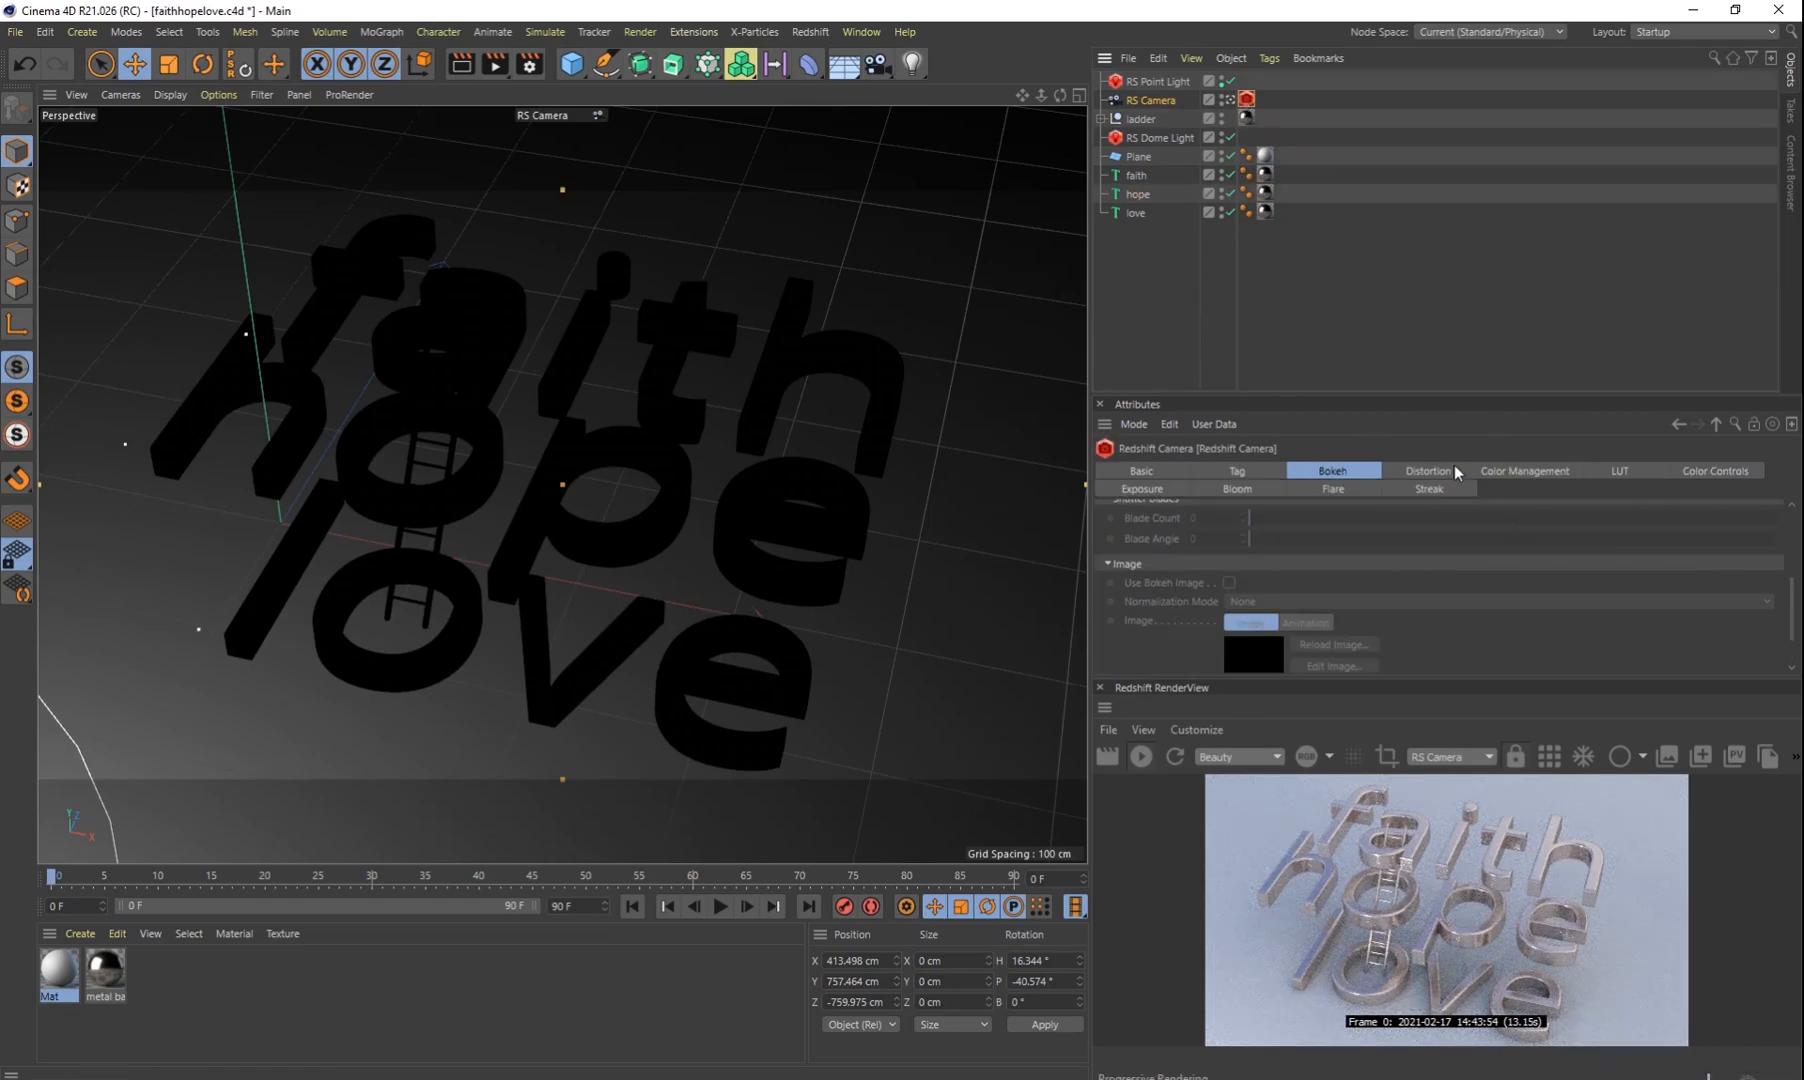
scroll(1463, 584, "up", 5)
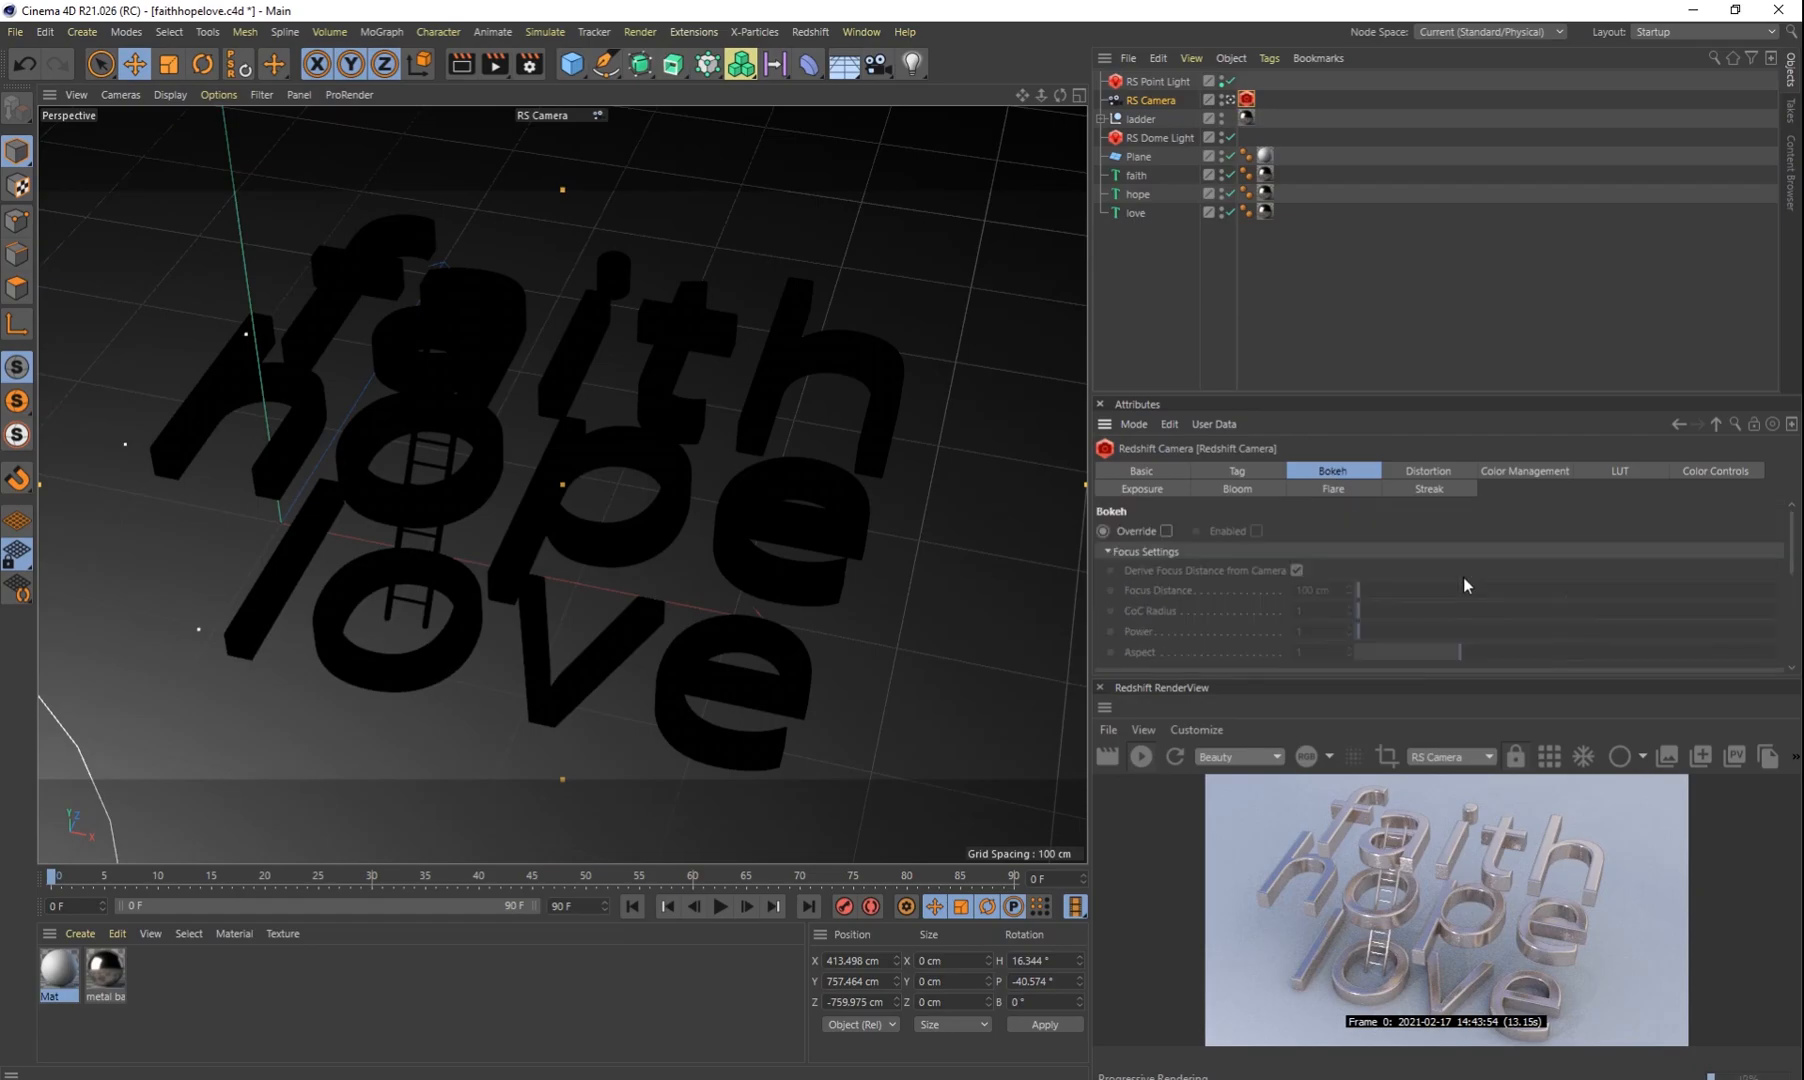
left_click(1166, 531)
left_click(1256, 530)
left_click(1325, 610)
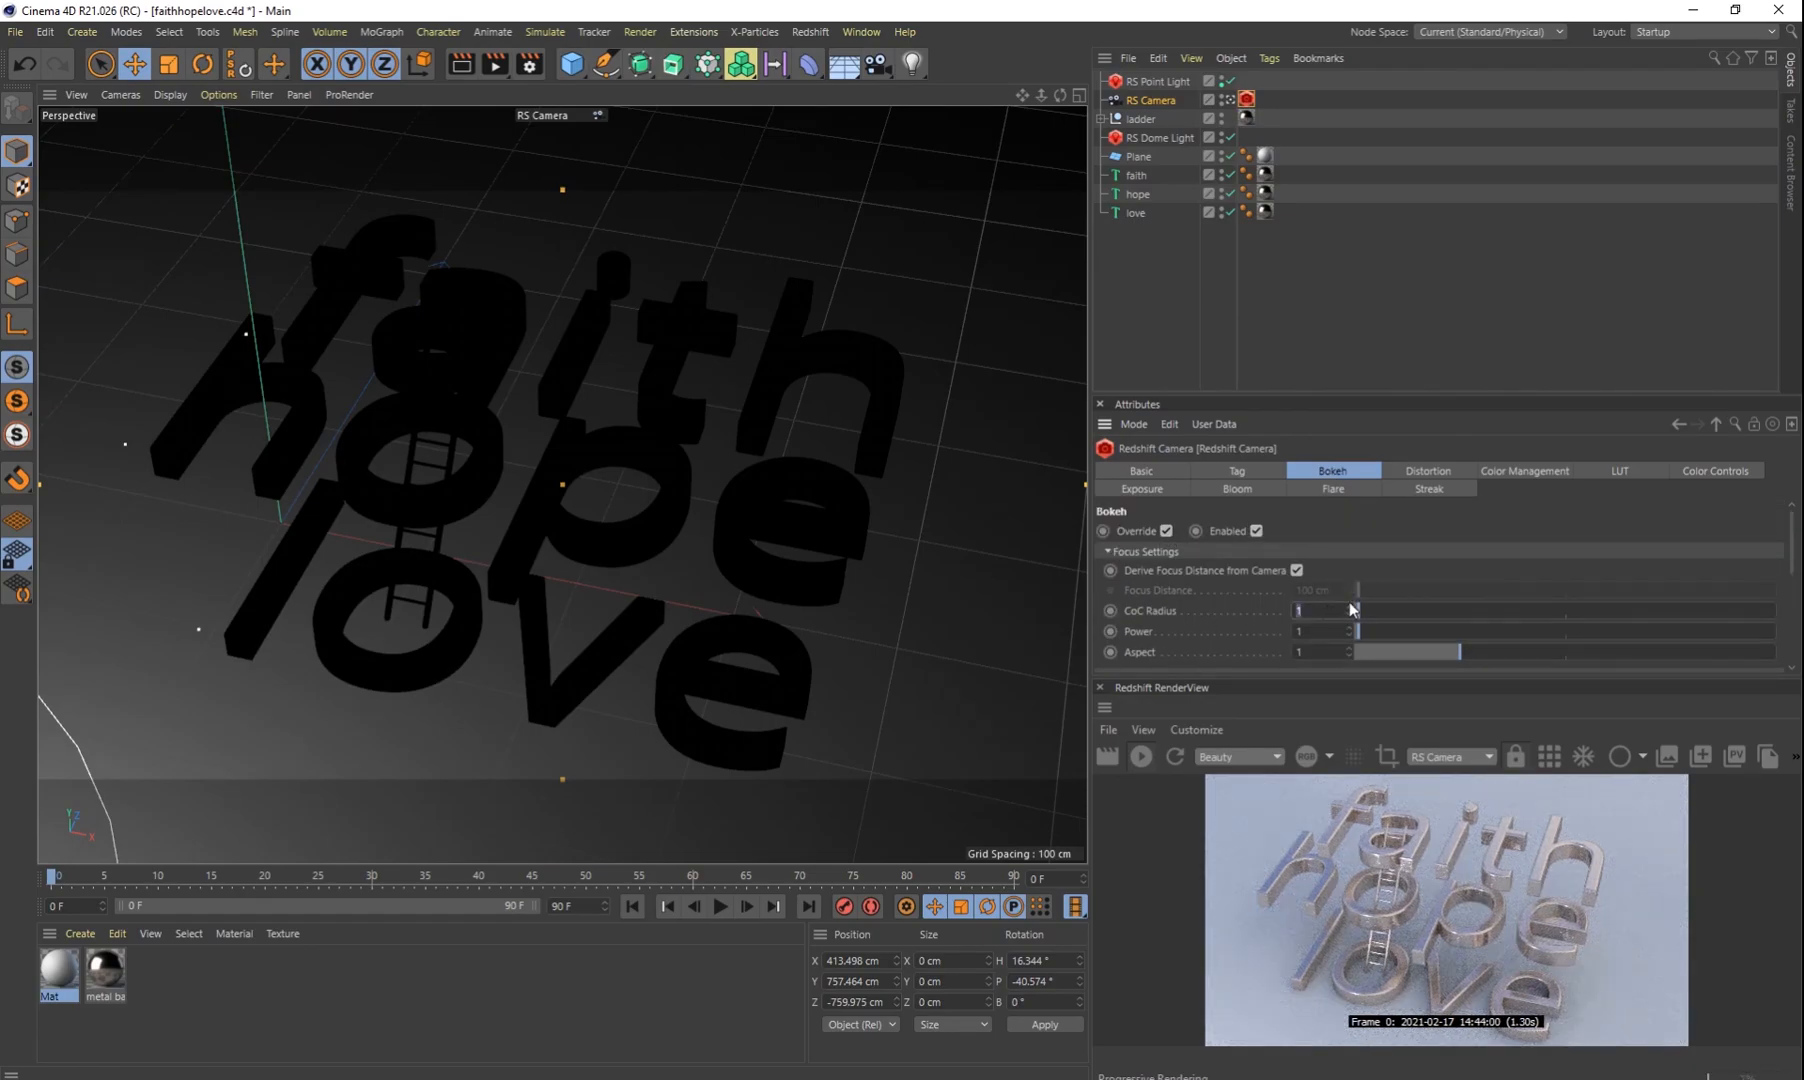
type("4")
key("Return")
left_click(1320, 611)
type("20")
key("Return")
type("5")
key("Return")
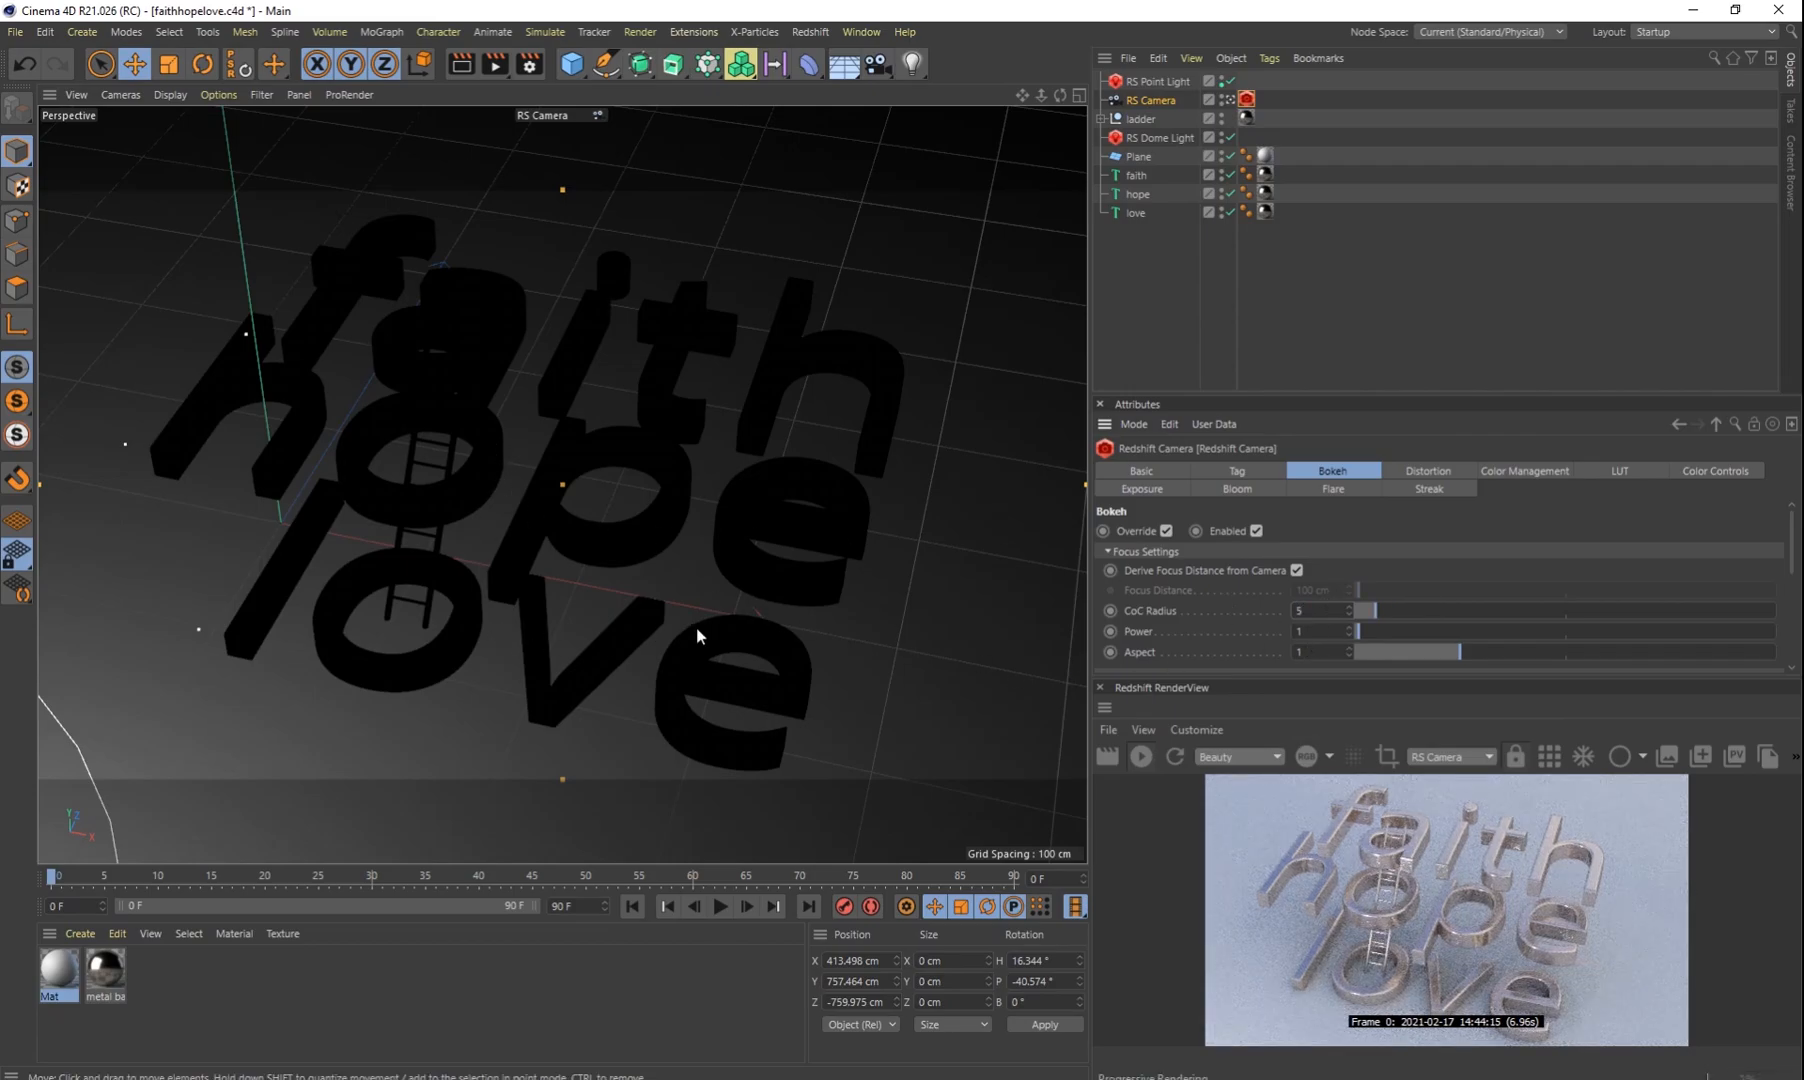
Step: Lower the RS Camera's angle to a pitch of about -36° and reposition the words in its frame
left_click_drag(715, 643, 709, 632, "alt")
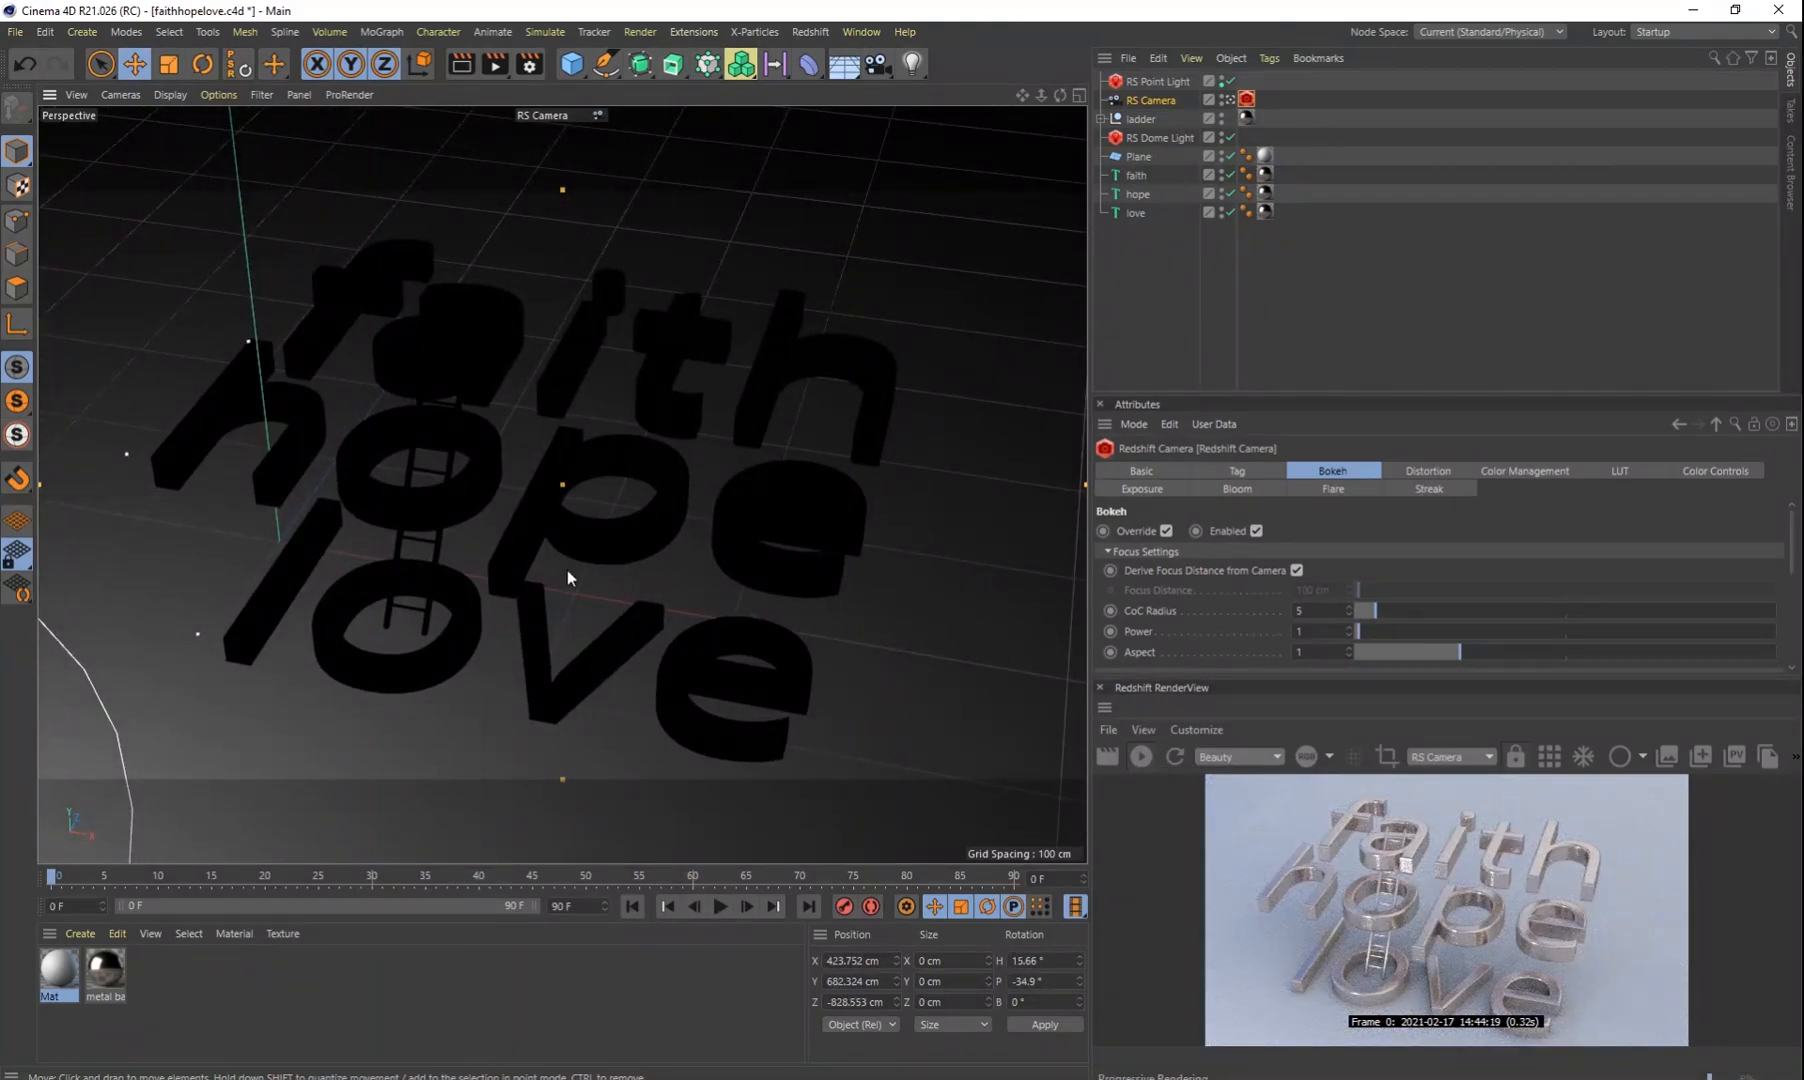
middle_click_drag(548, 596, 596, 592, "alt")
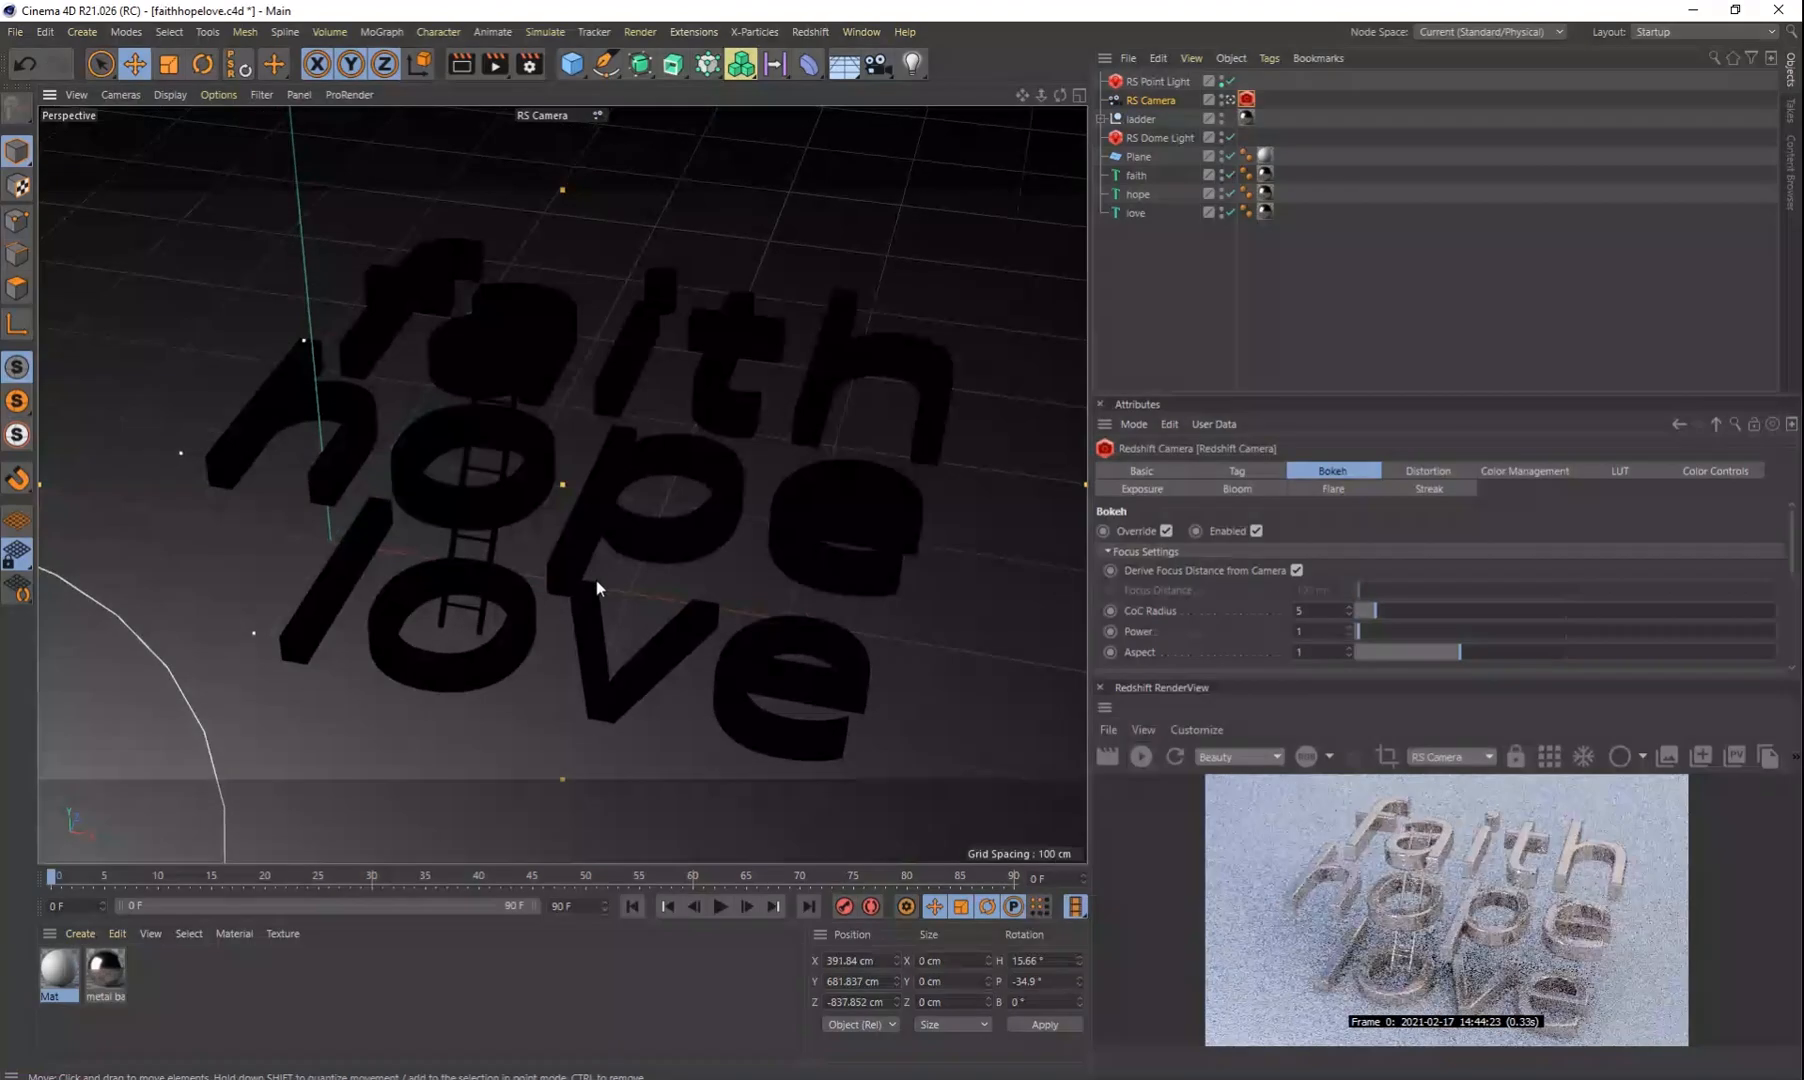
left_click_drag(596, 582, 591, 583, "alt")
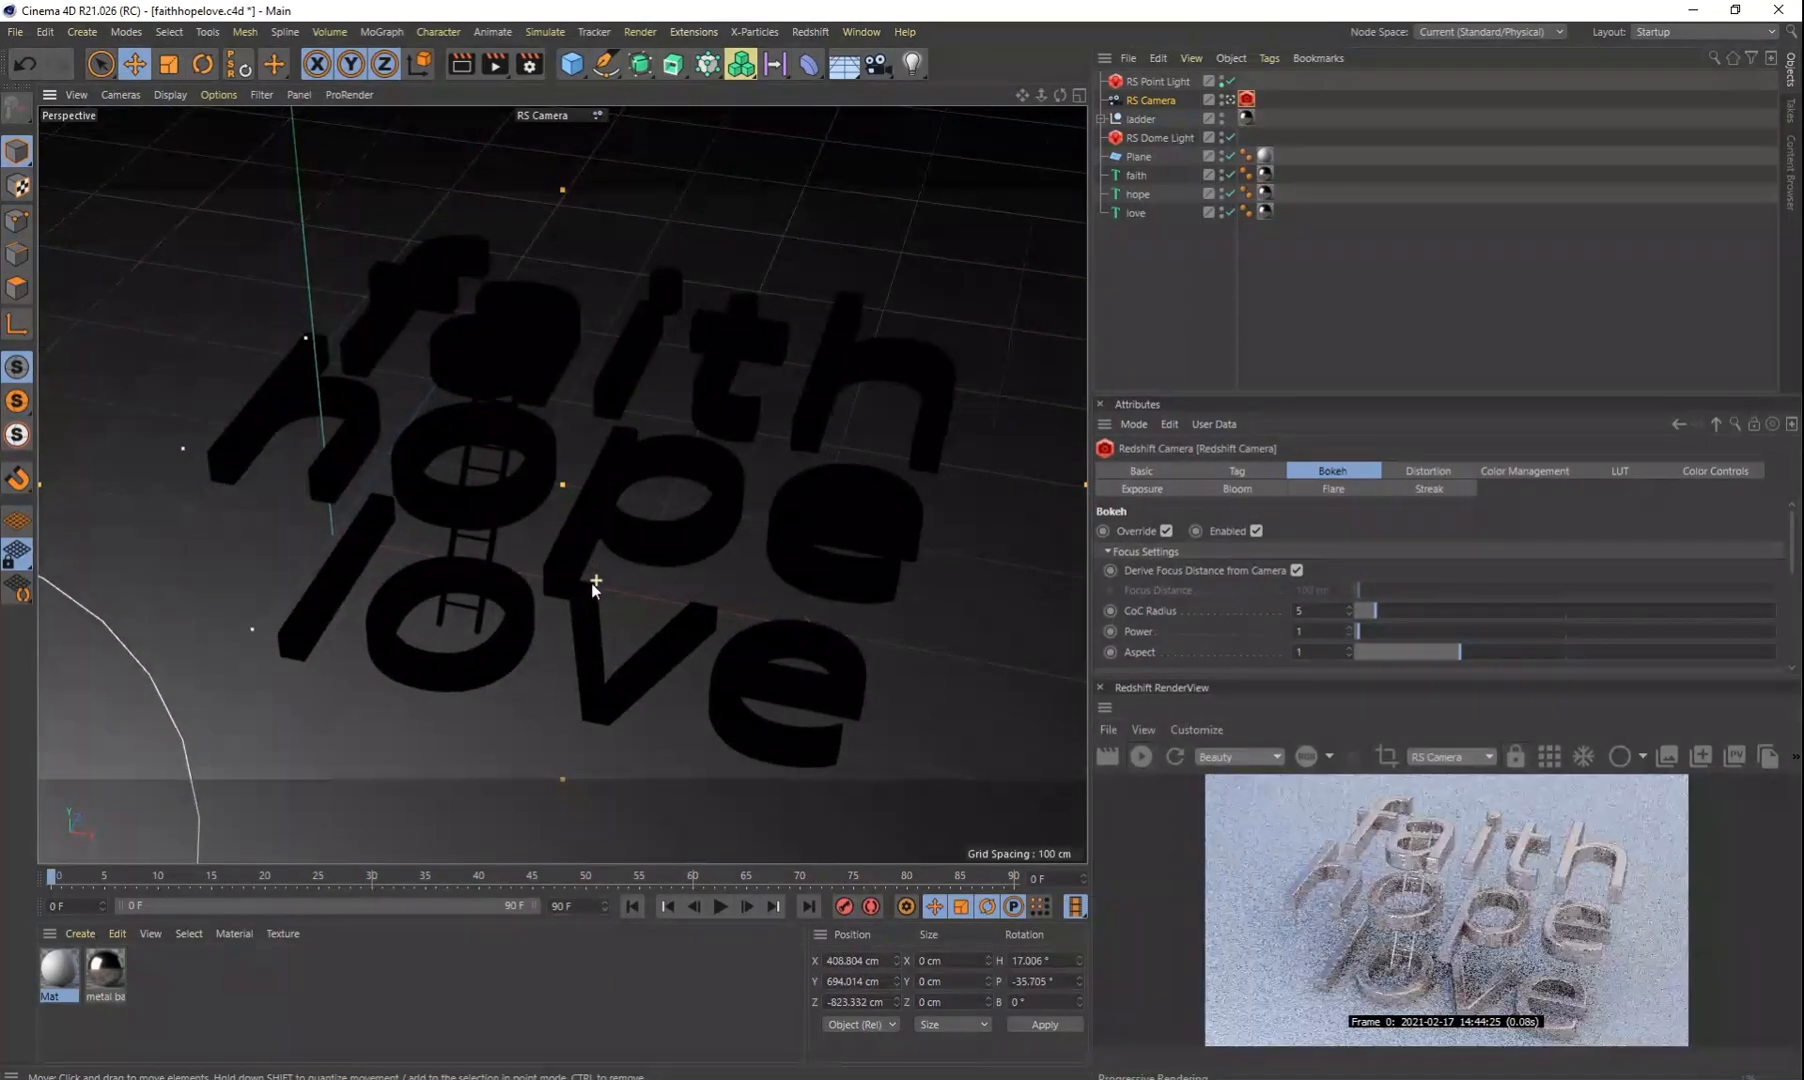
middle_click_drag(591, 583, 532, 585, "alt")
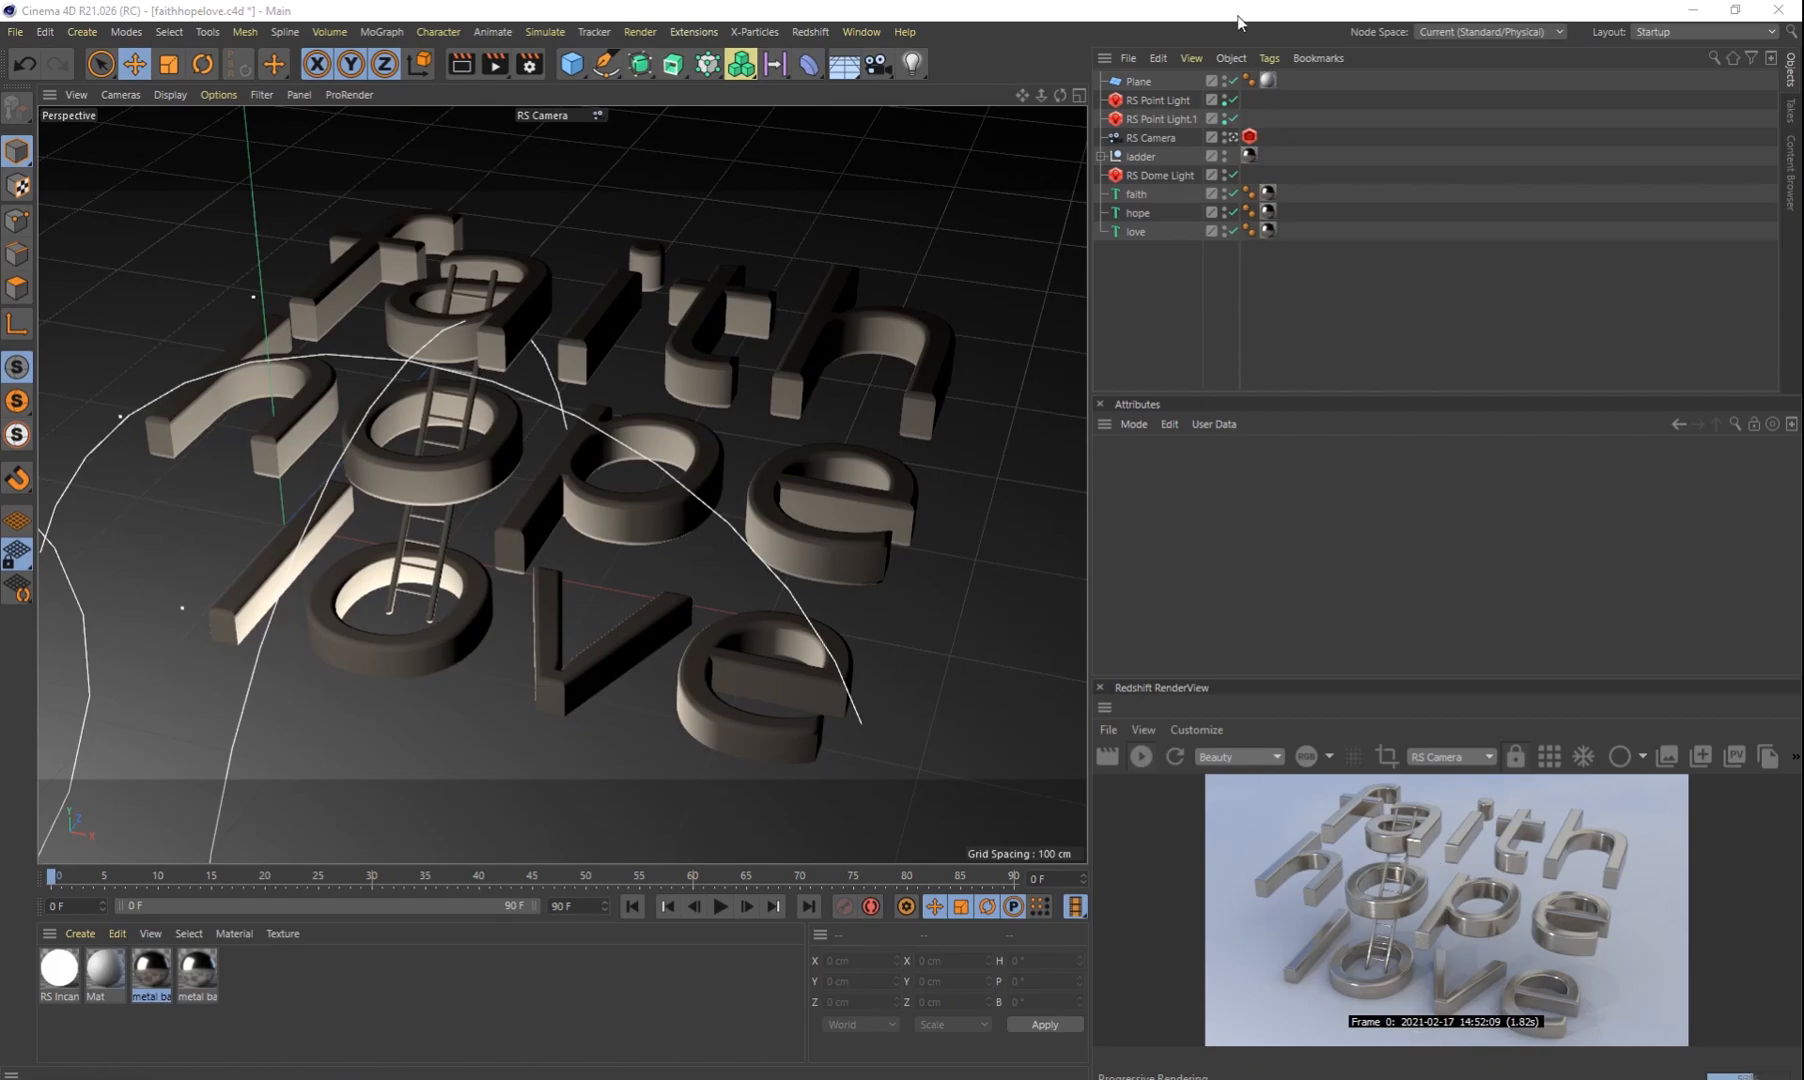
Step: Disable the words faith, hope and love and delete the second point light below the ladder
left_click_drag(1232, 196, 1230, 233)
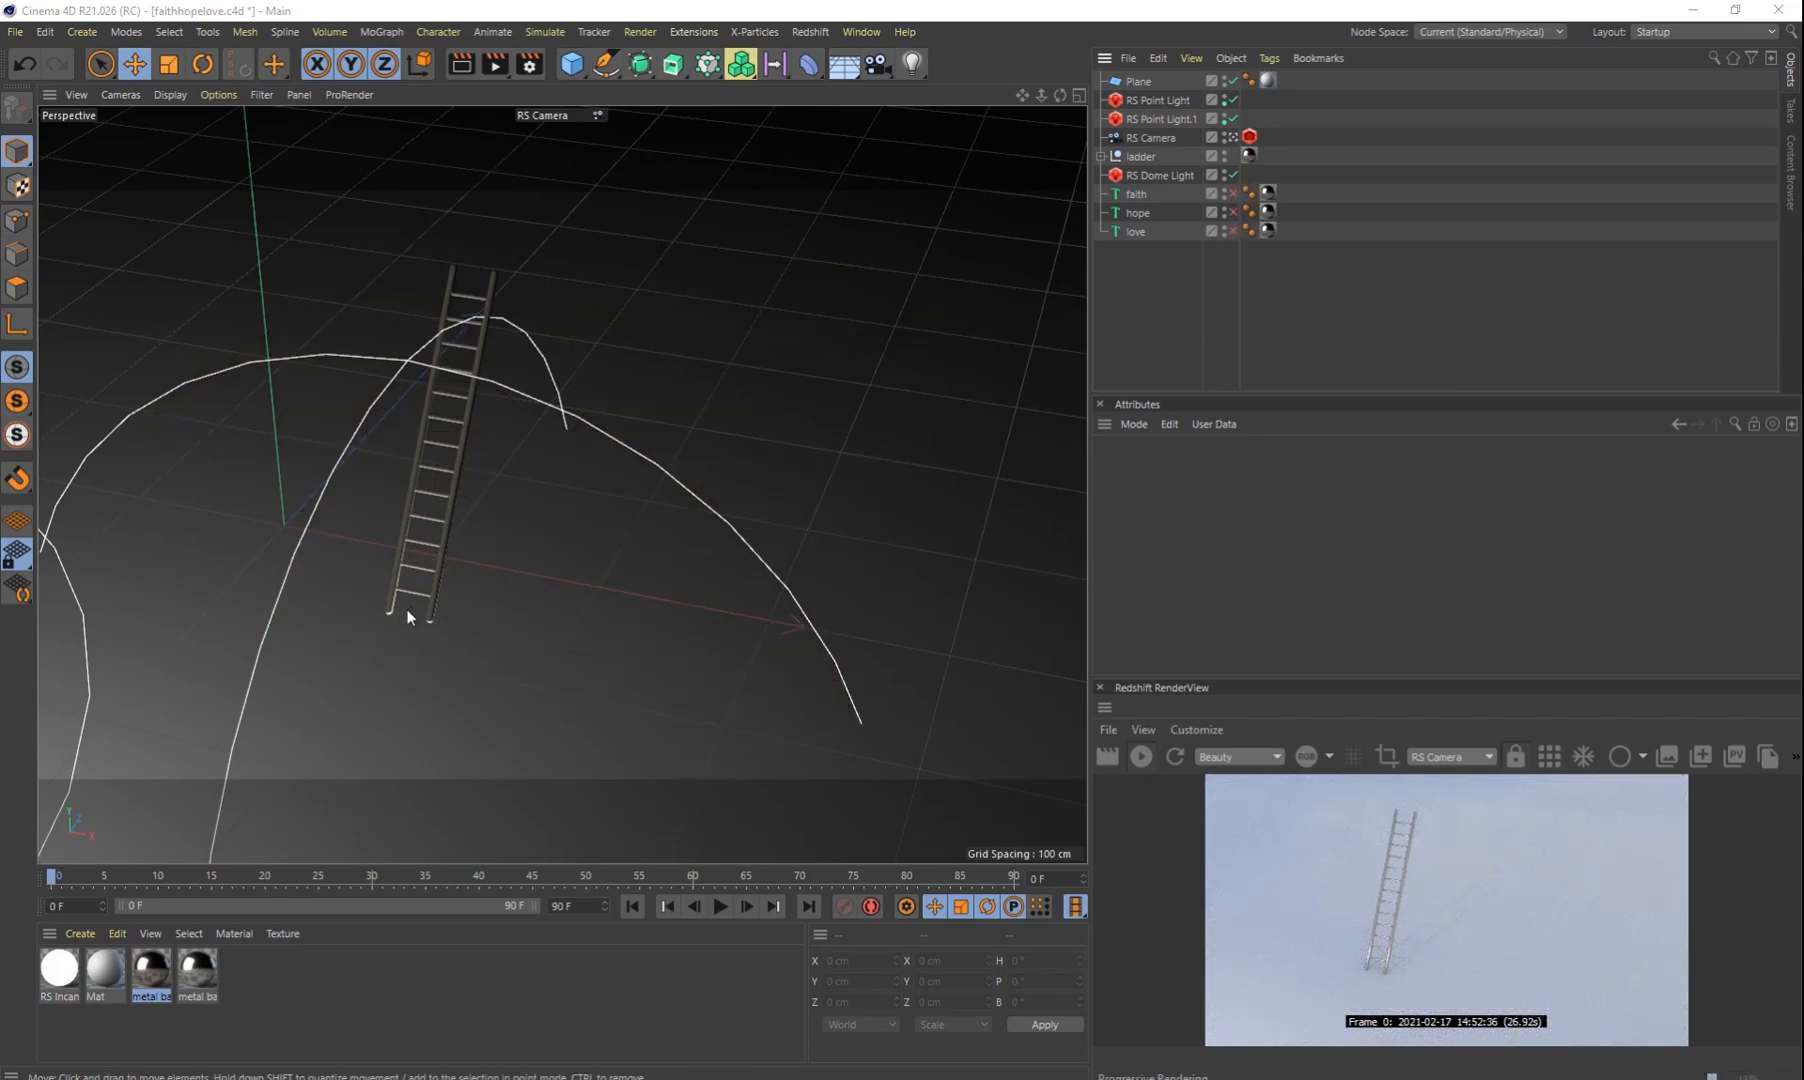
left_click(1165, 120)
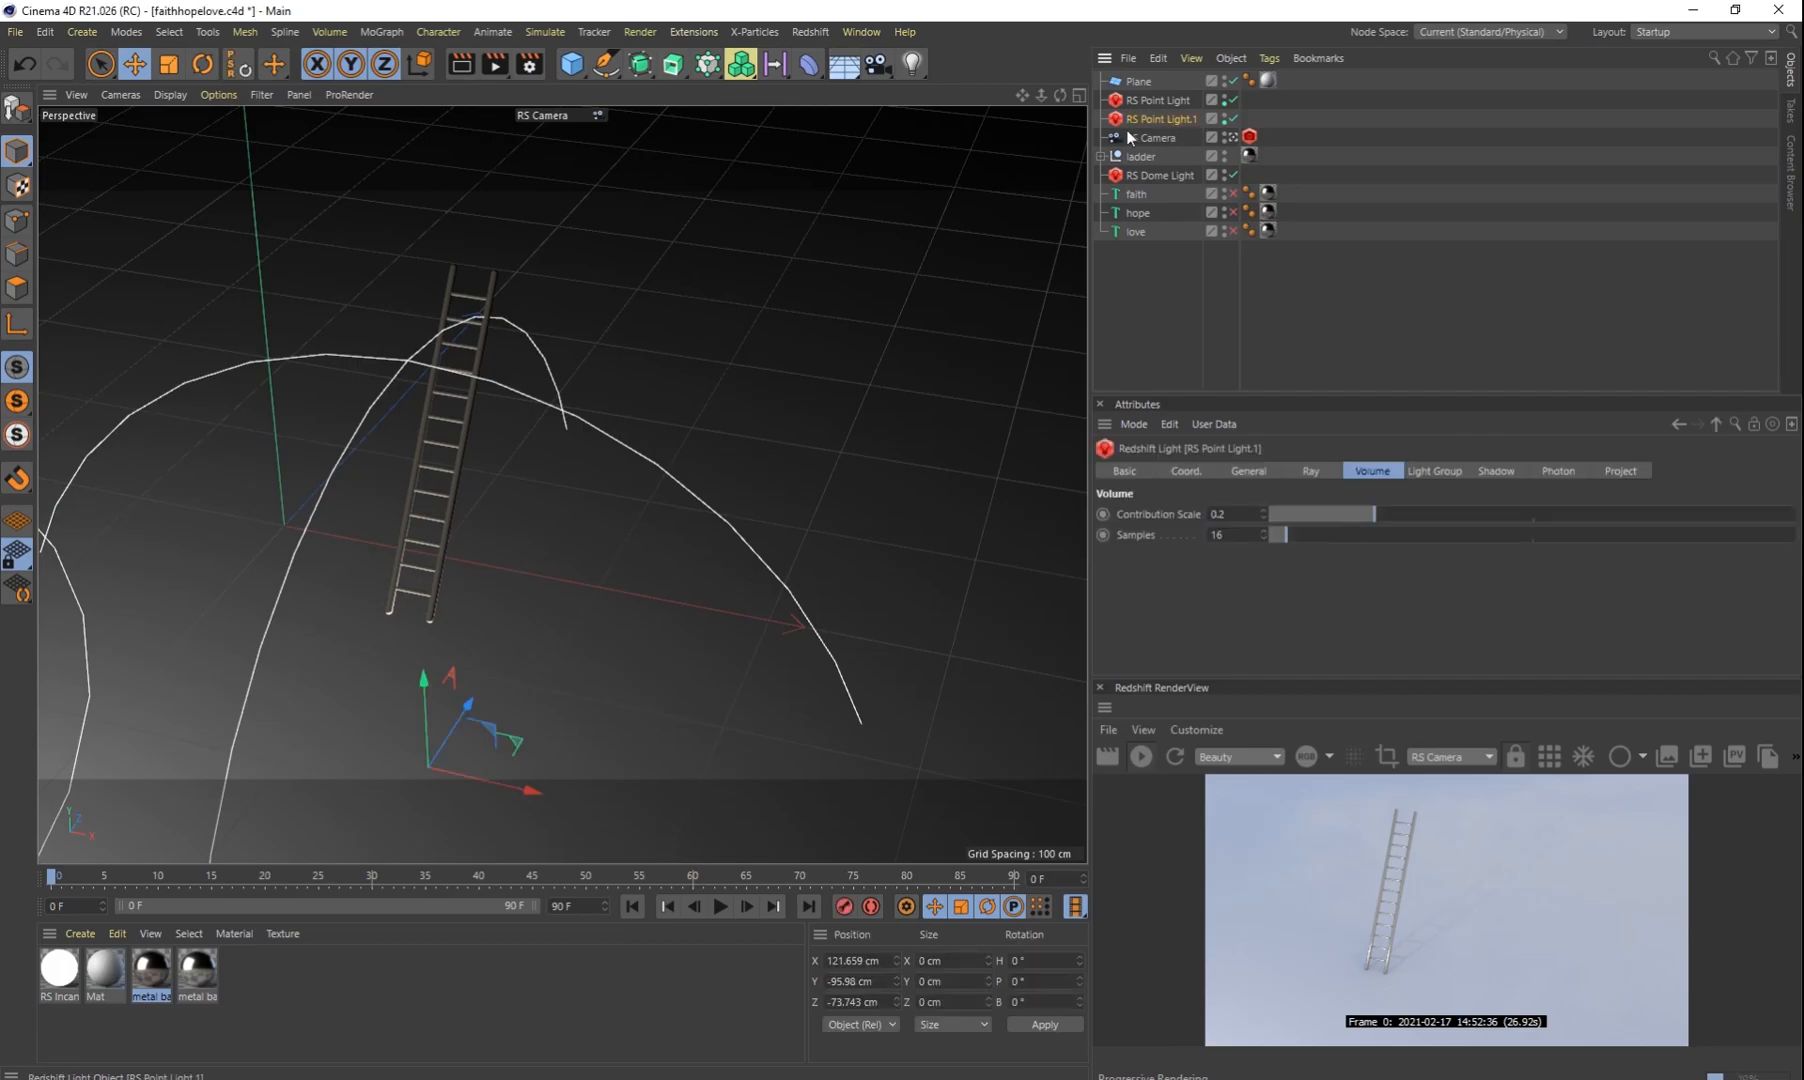
key("Delete")
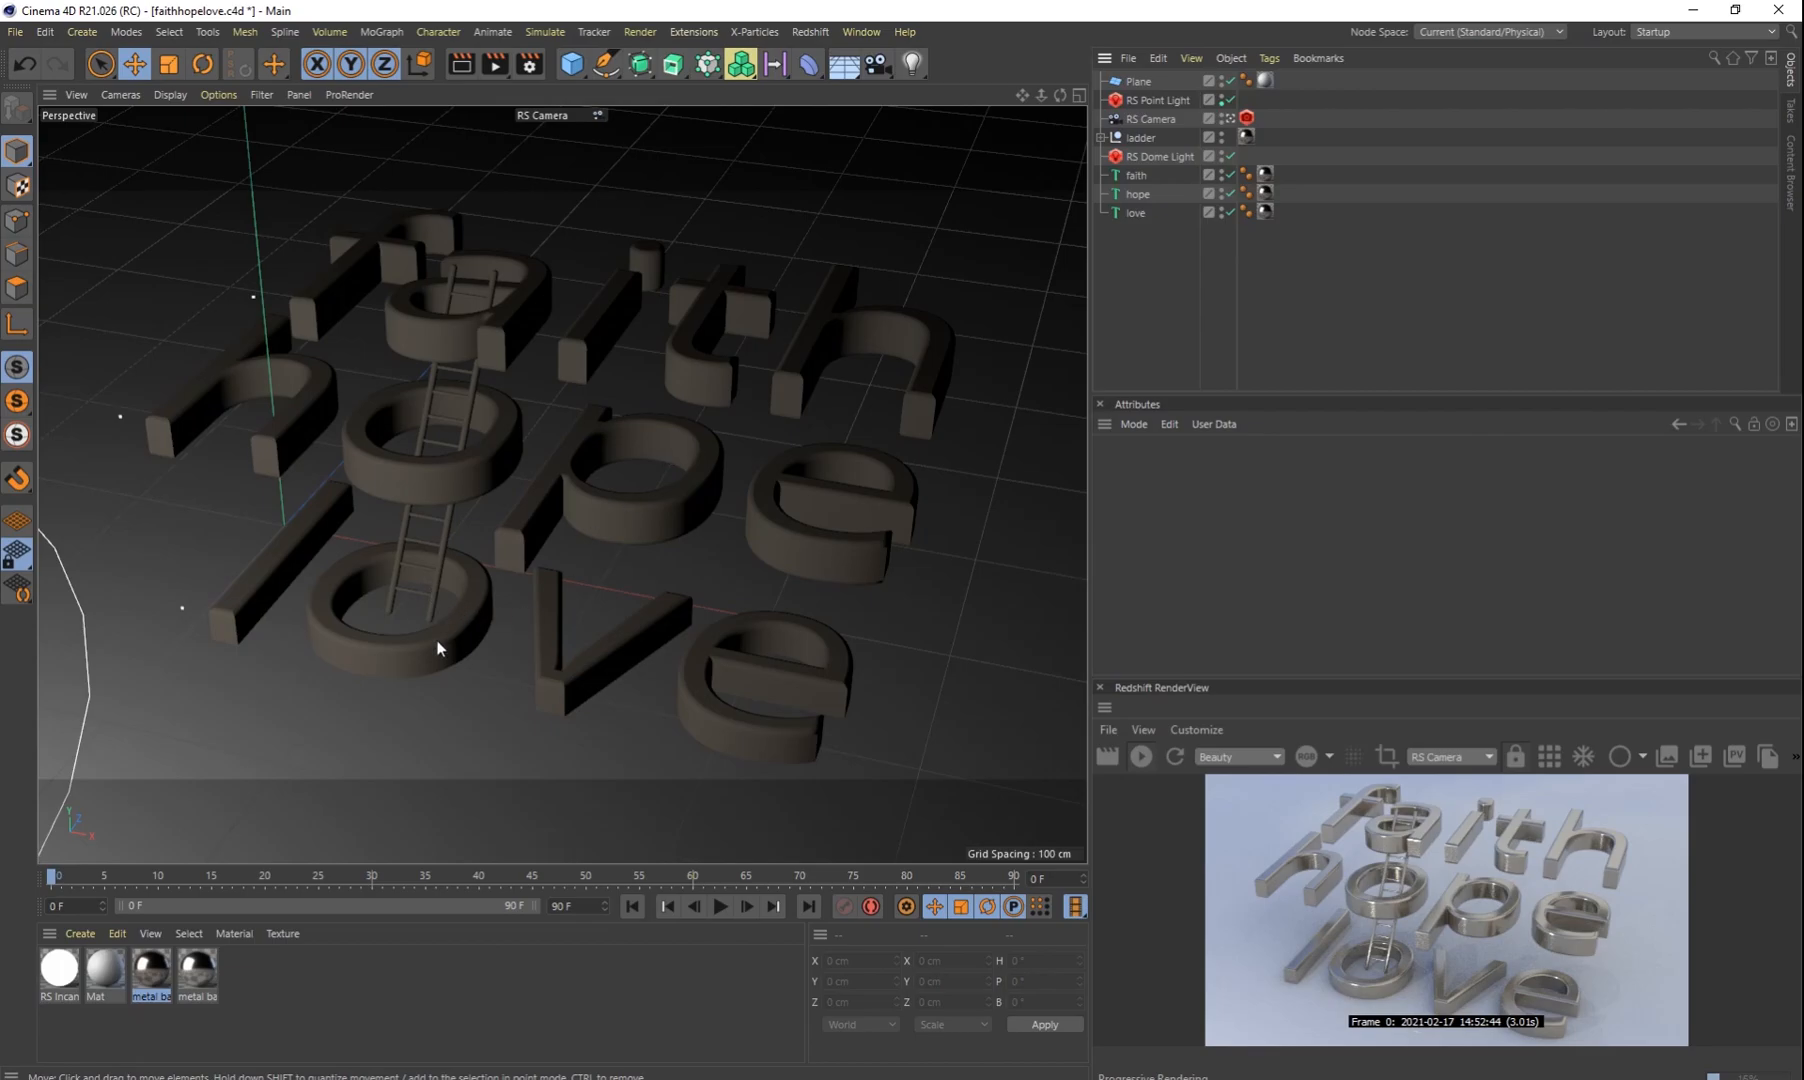
Step: Add a Boole object and place the floor plane inside it
left_click(1159, 84)
left_click(639, 64)
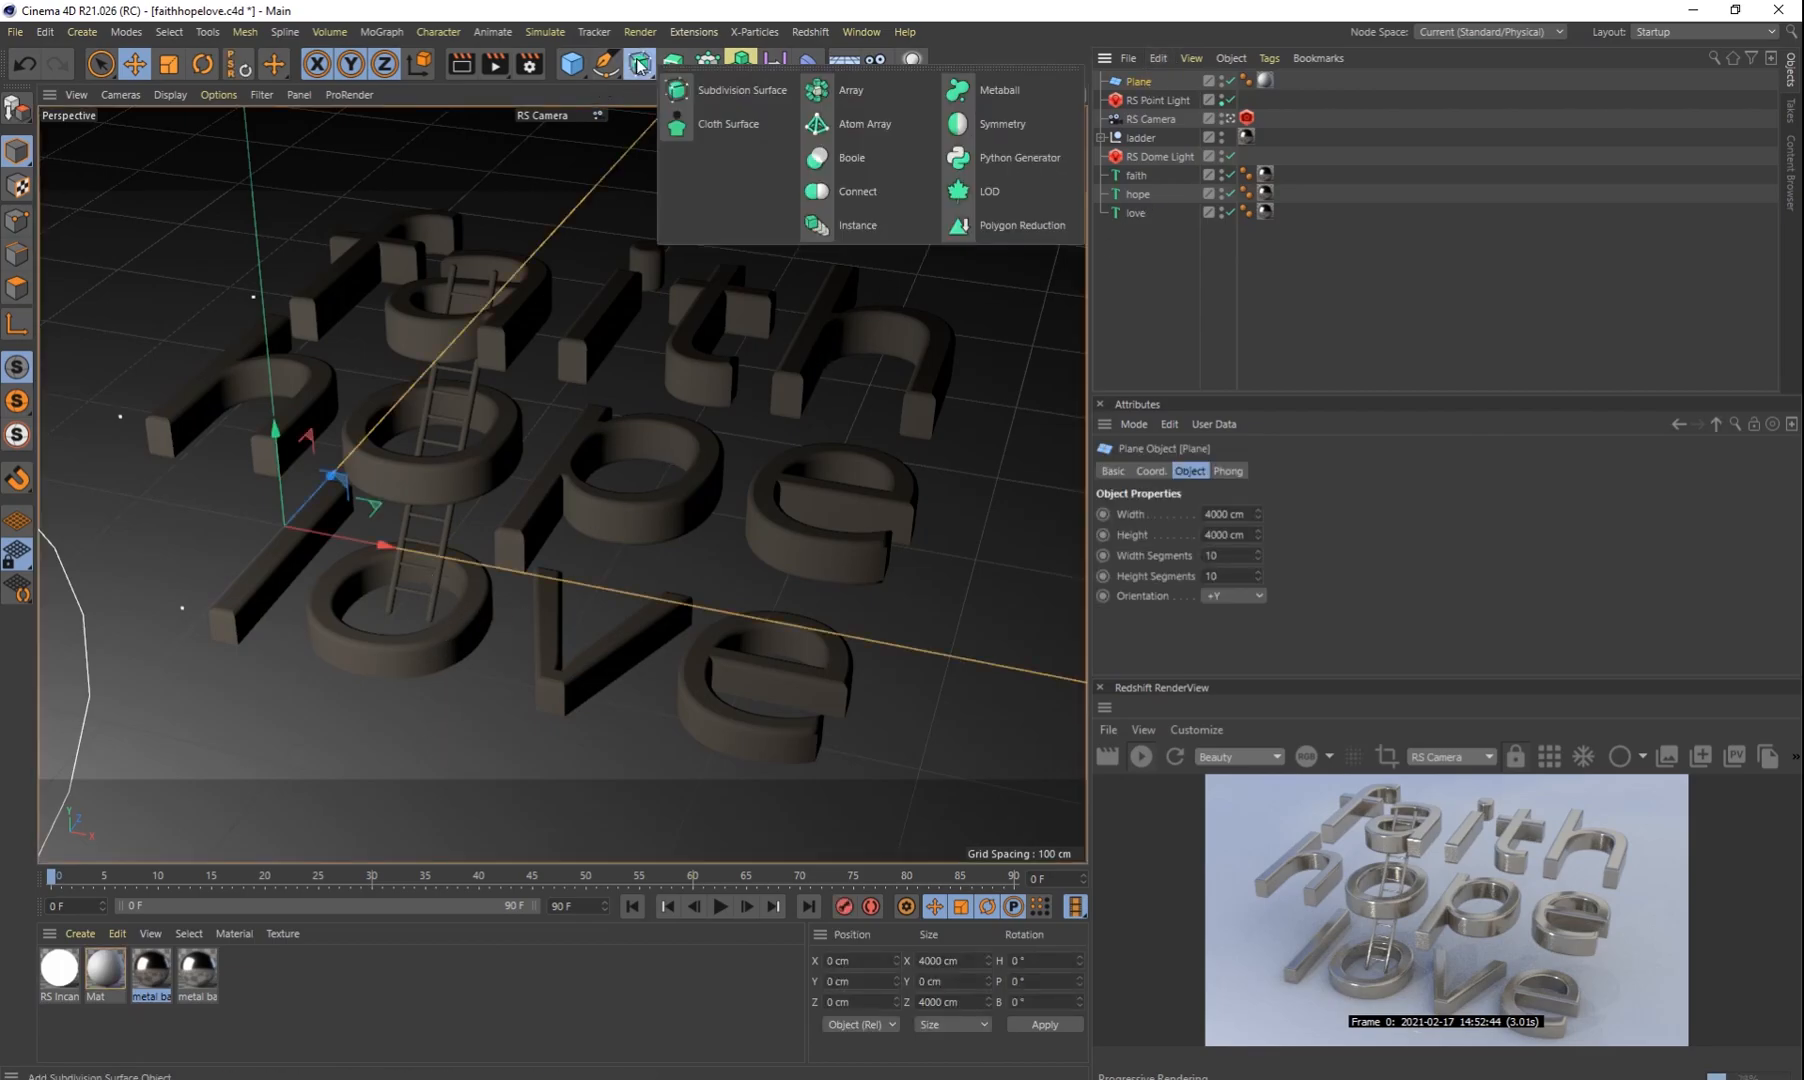
left_click(869, 160)
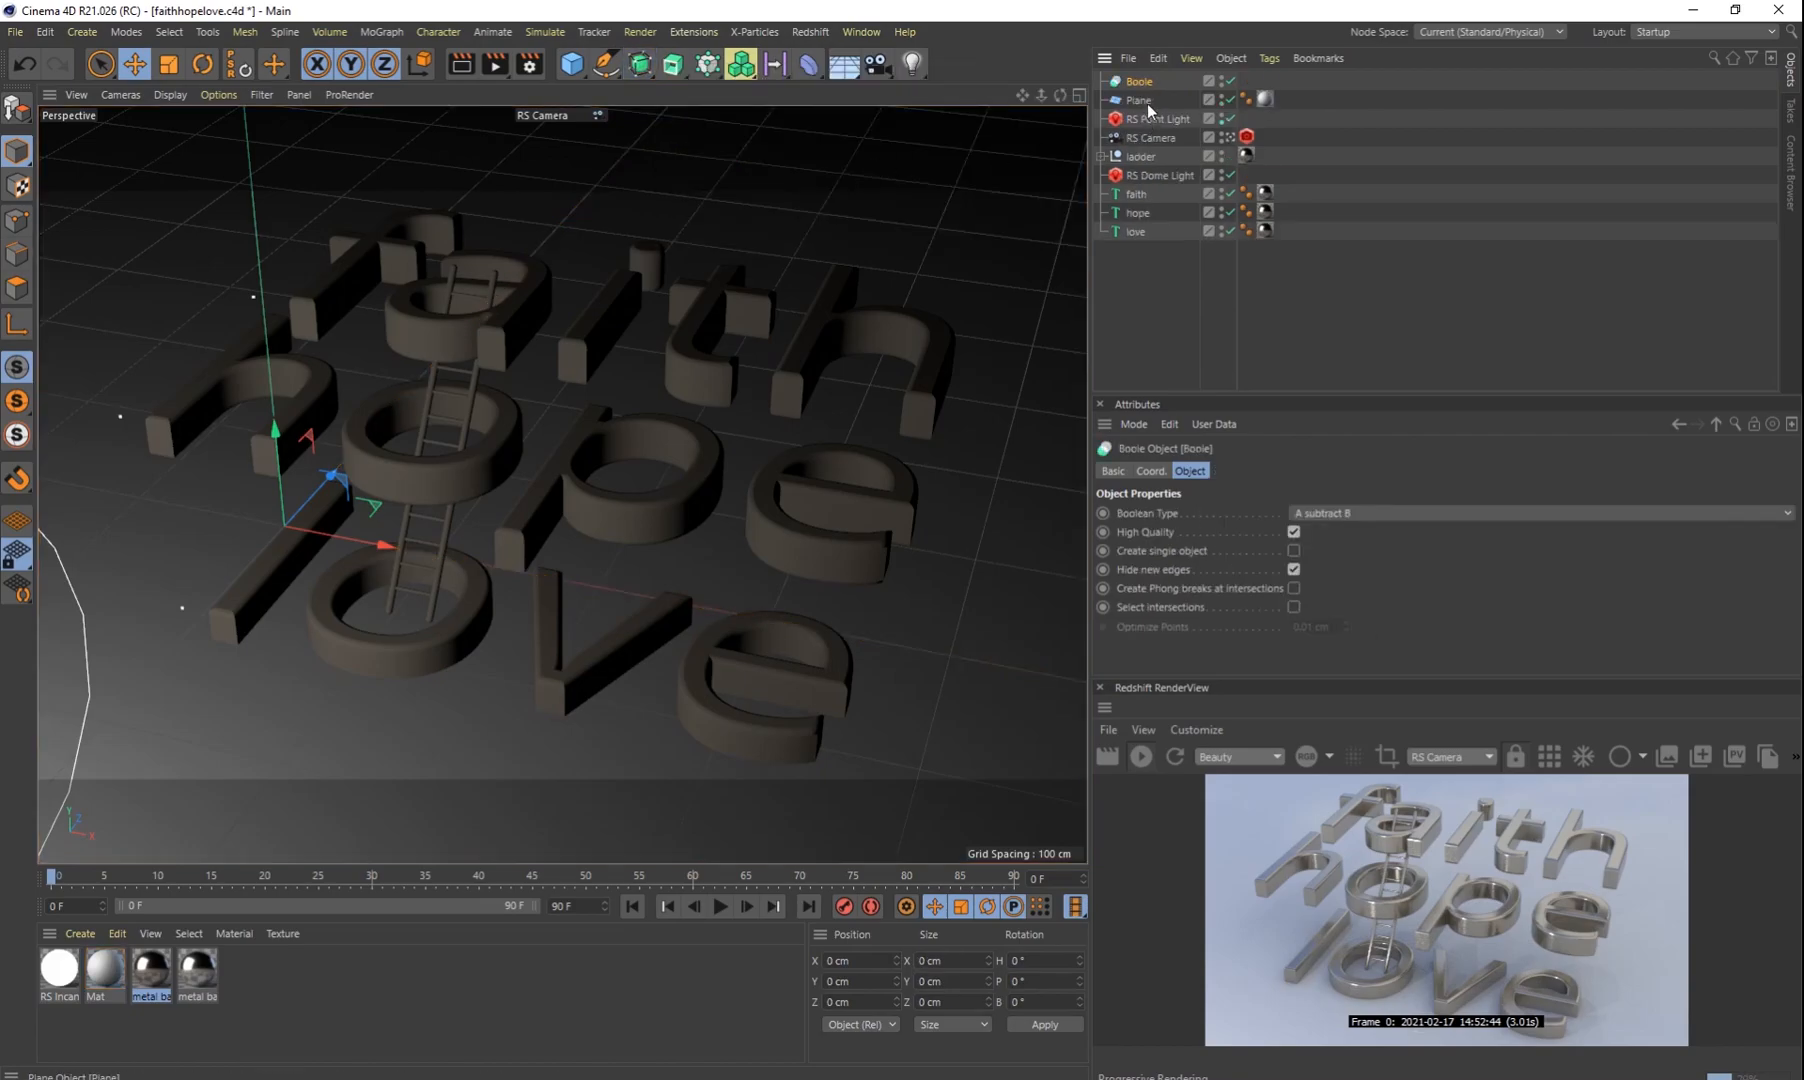
left_click_drag(1149, 84, 1150, 86)
Step: Add a cylinder of radius 46 cm and height 154 cm inside love's letter o, at about X 107, Z -69 cm
left_click(571, 63)
left_click(965, 92)
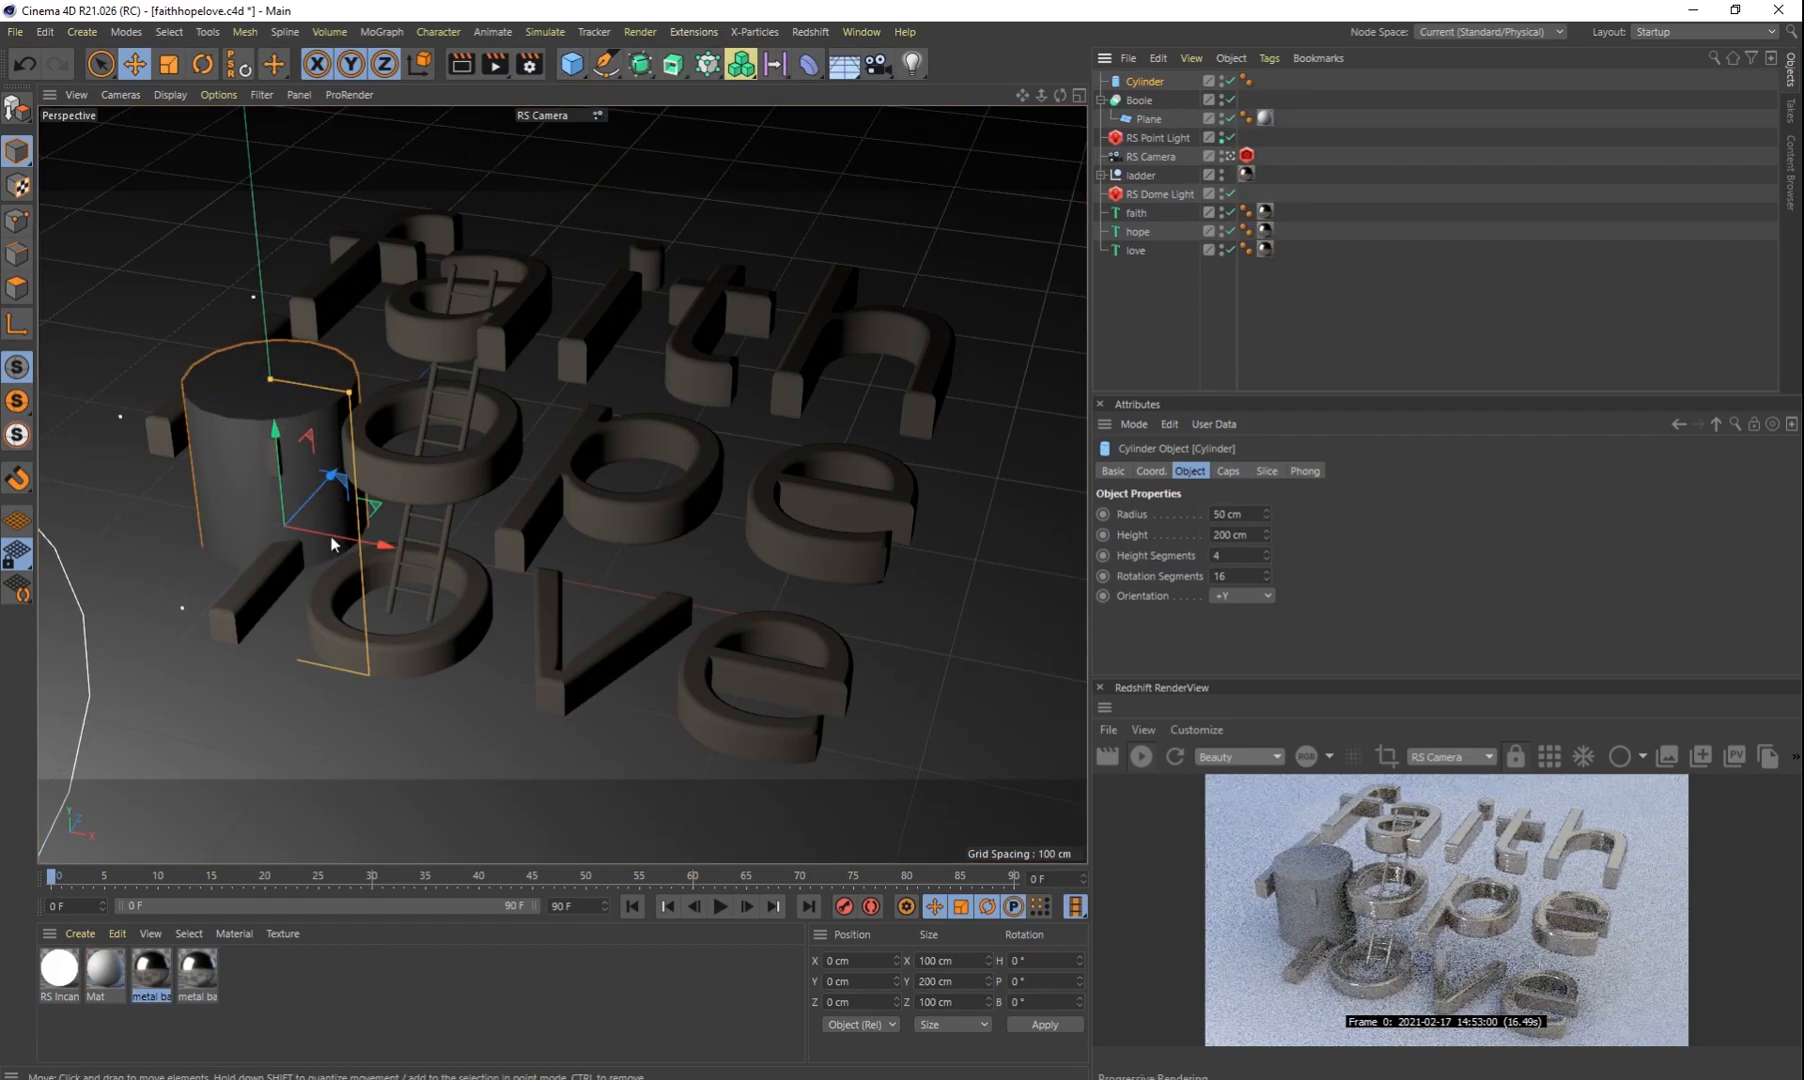
left_click_drag(383, 540, 432, 565)
left_click_drag(490, 638, 507, 636)
left_click_drag(447, 562, 437, 577)
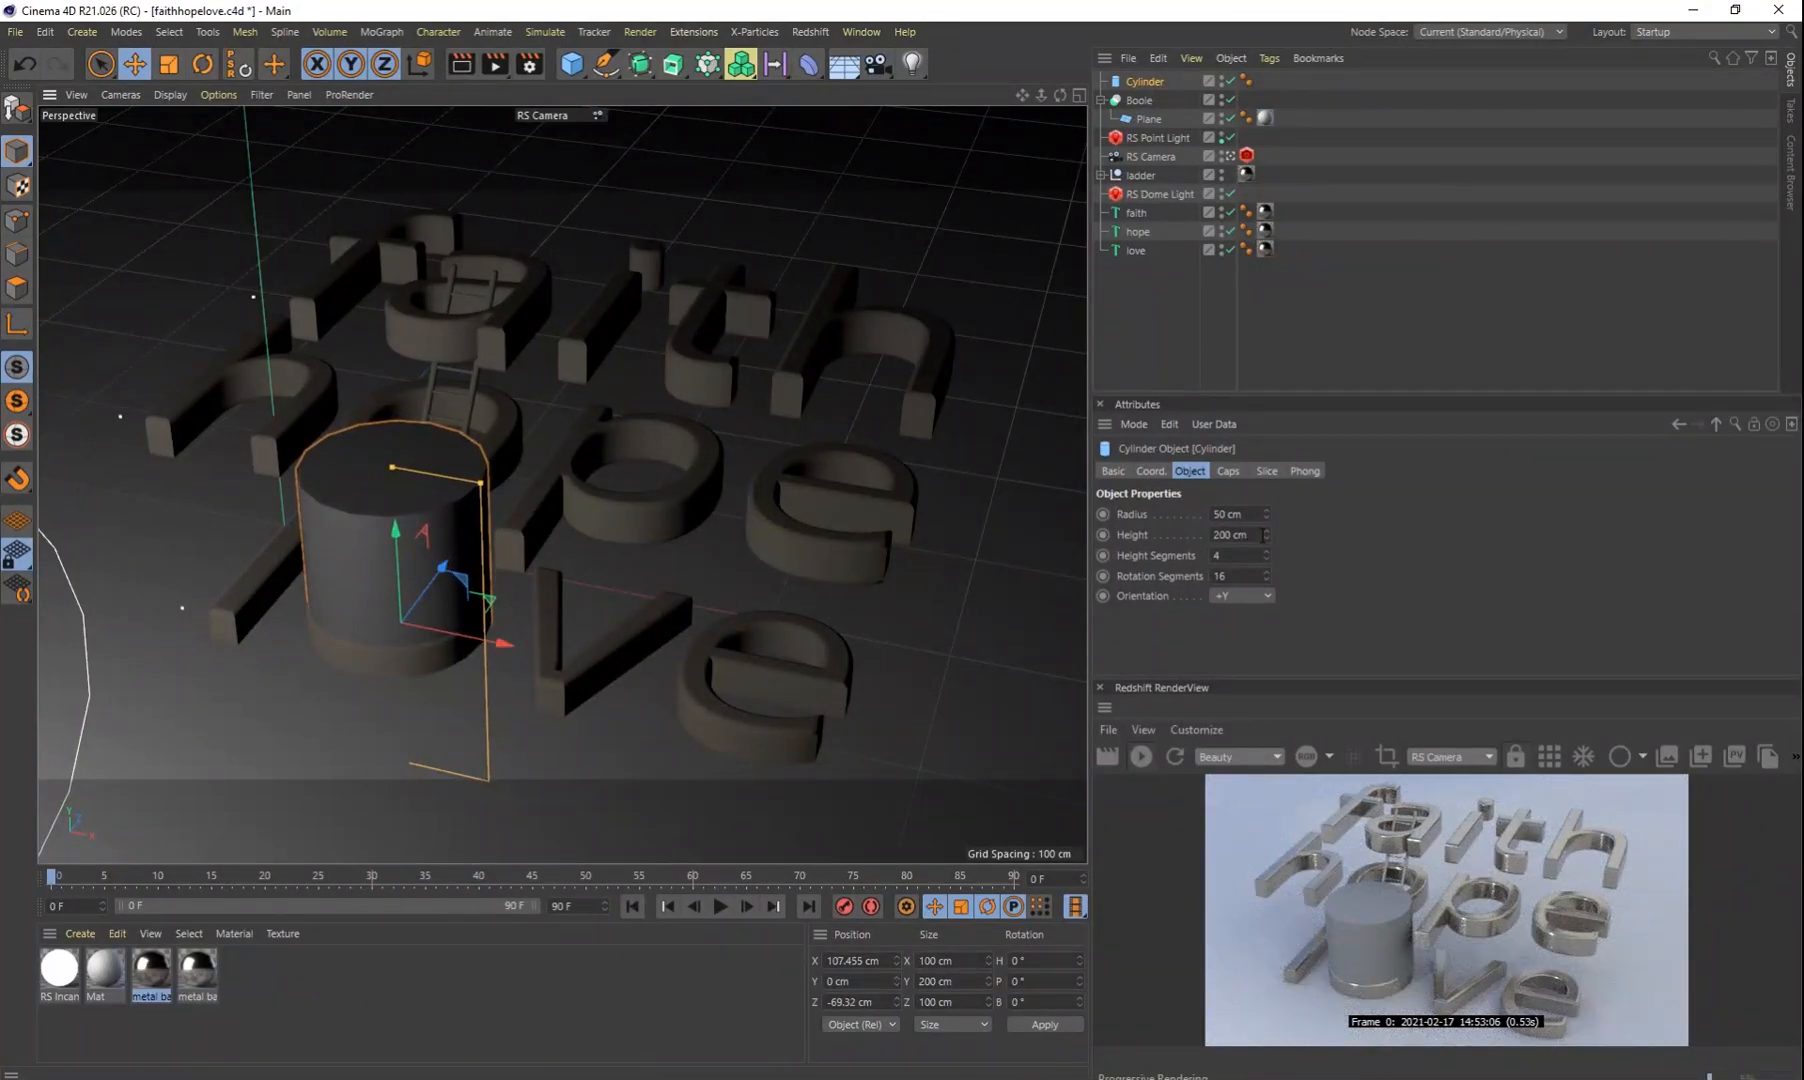
left_click_drag(1266, 538, 1268, 519)
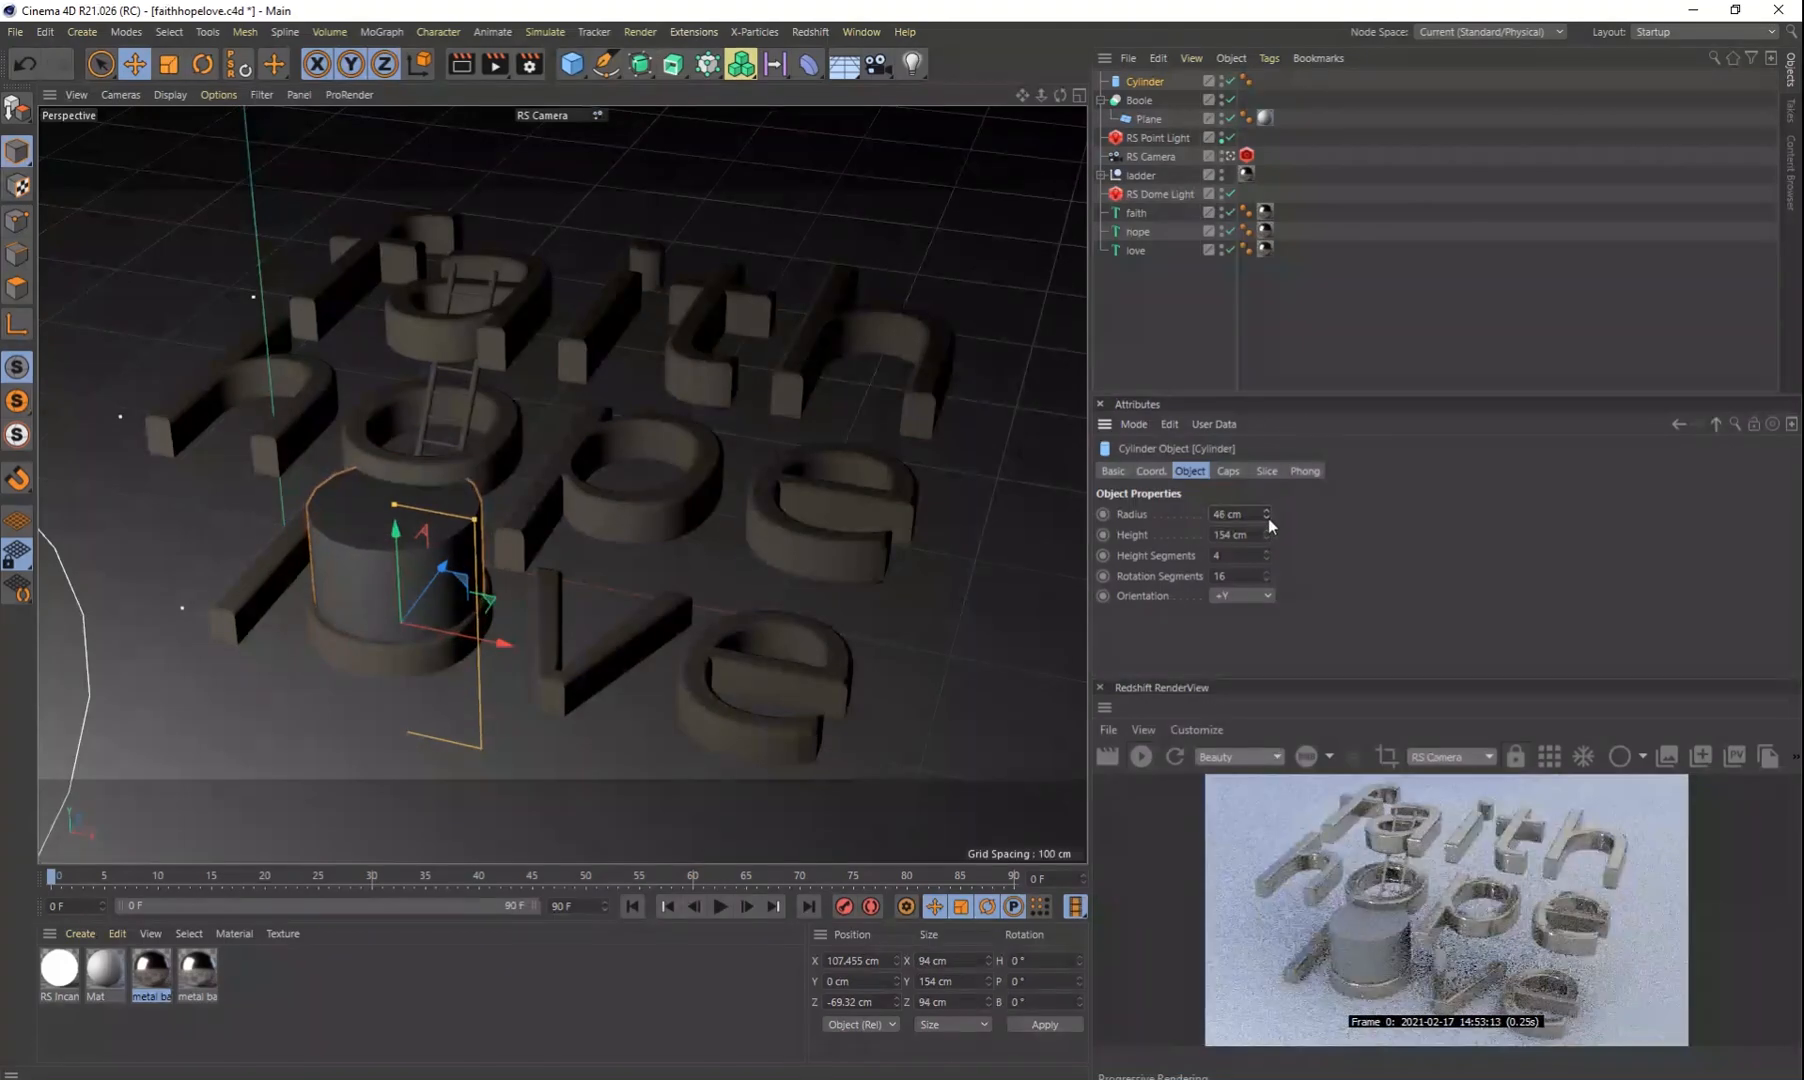
left_click_drag(510, 644, 509, 641)
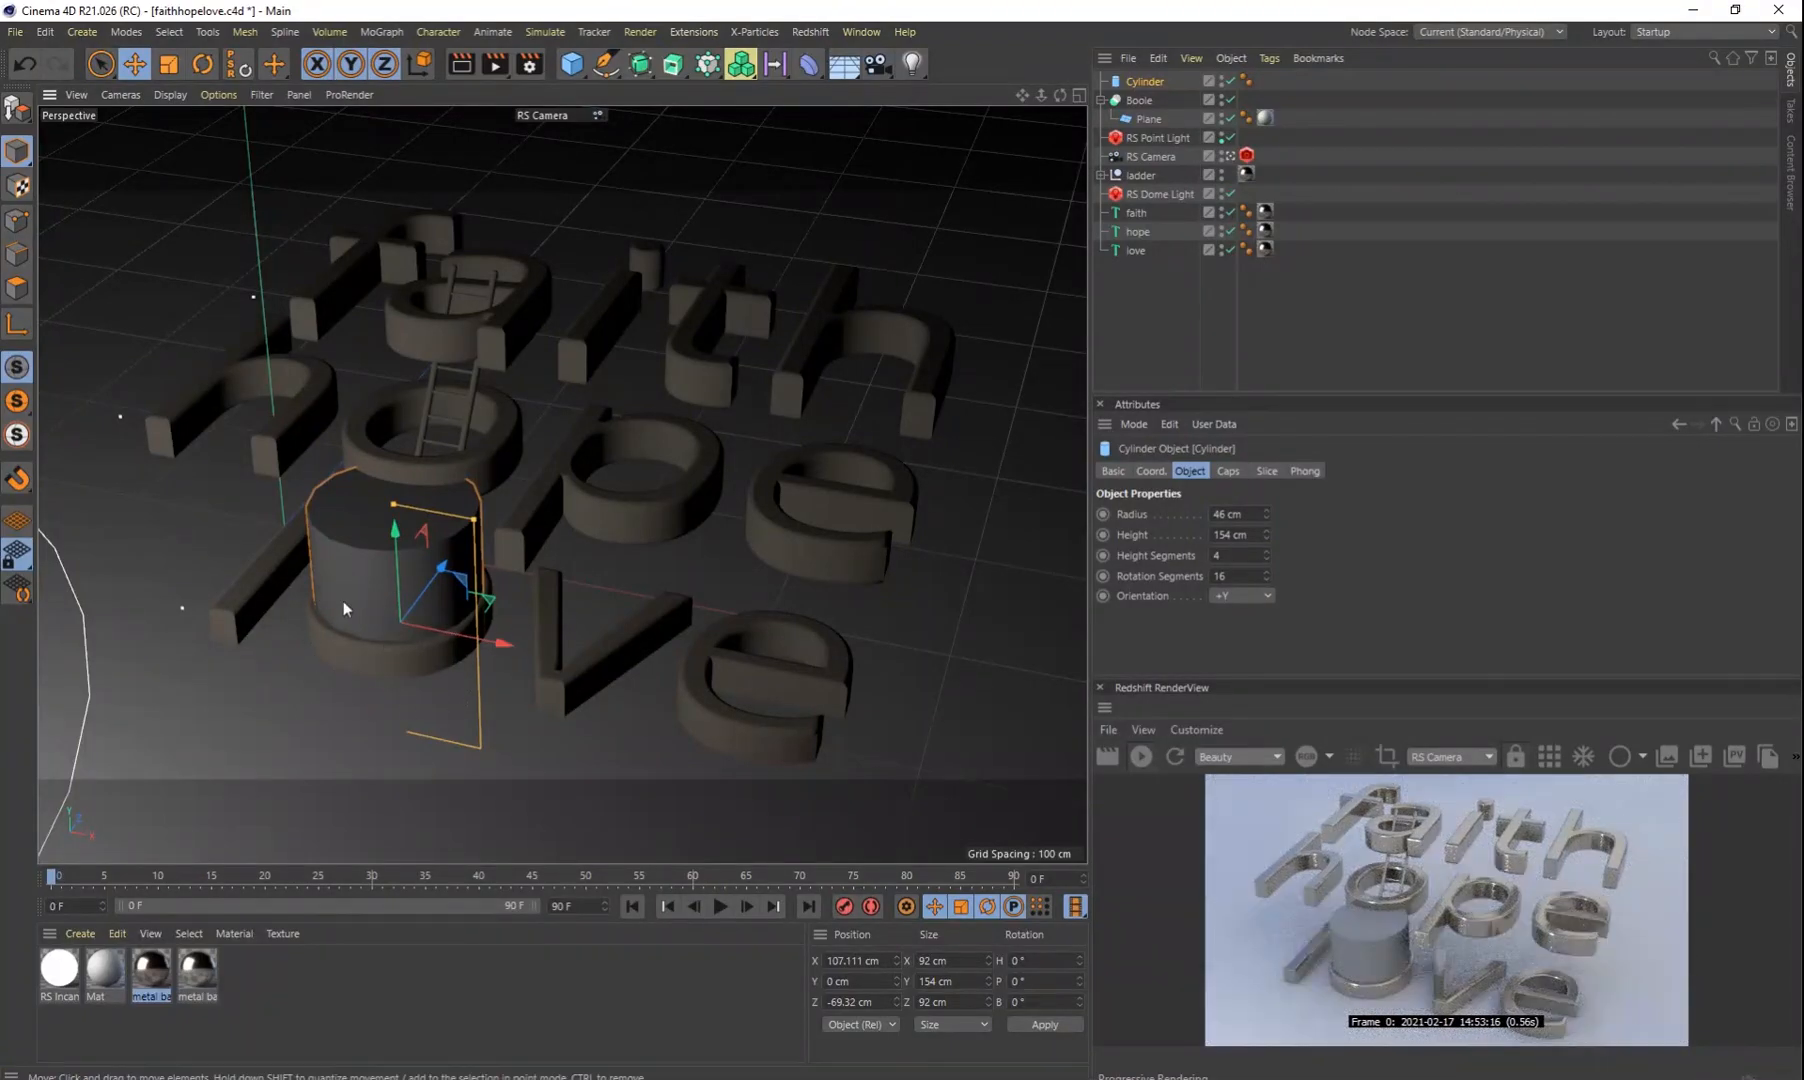
Step: Place the cylinder after the plane inside the Boole to cut a round hole in the floor within love's o
left_click_drag(1146, 83, 1148, 114)
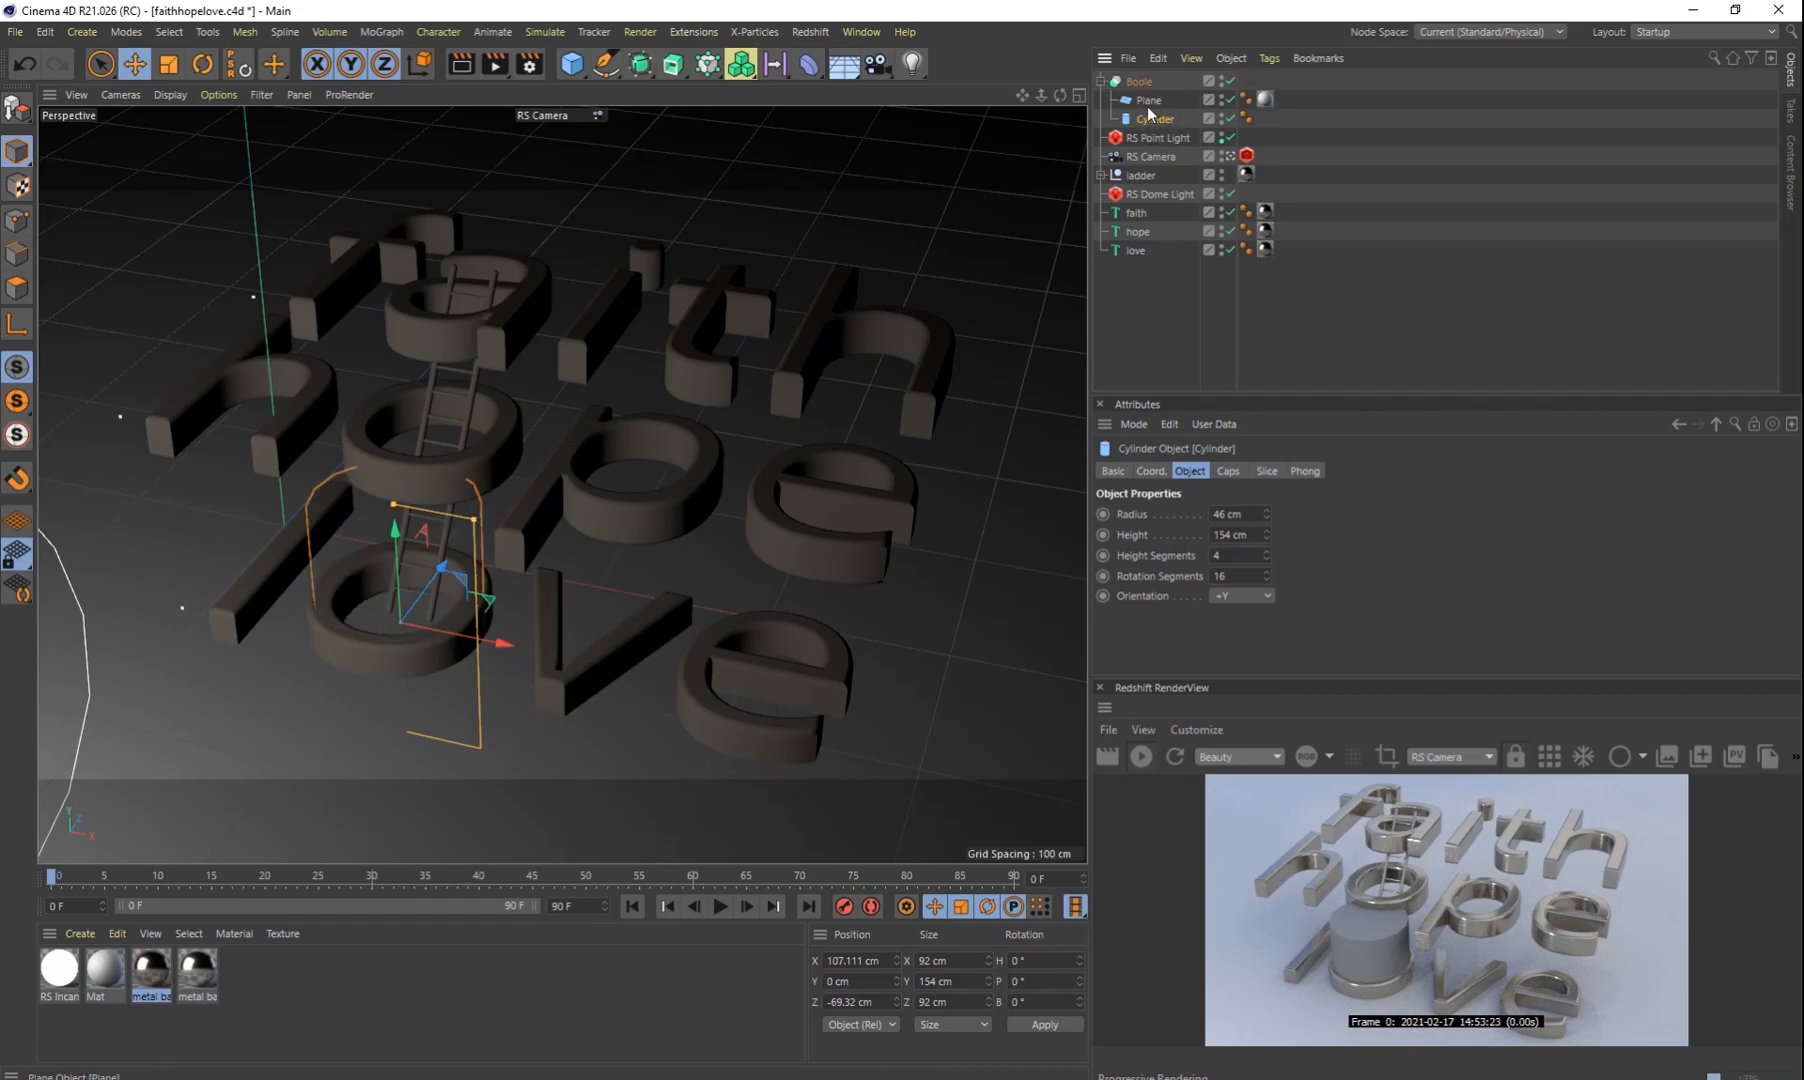
left_click(1136, 82)
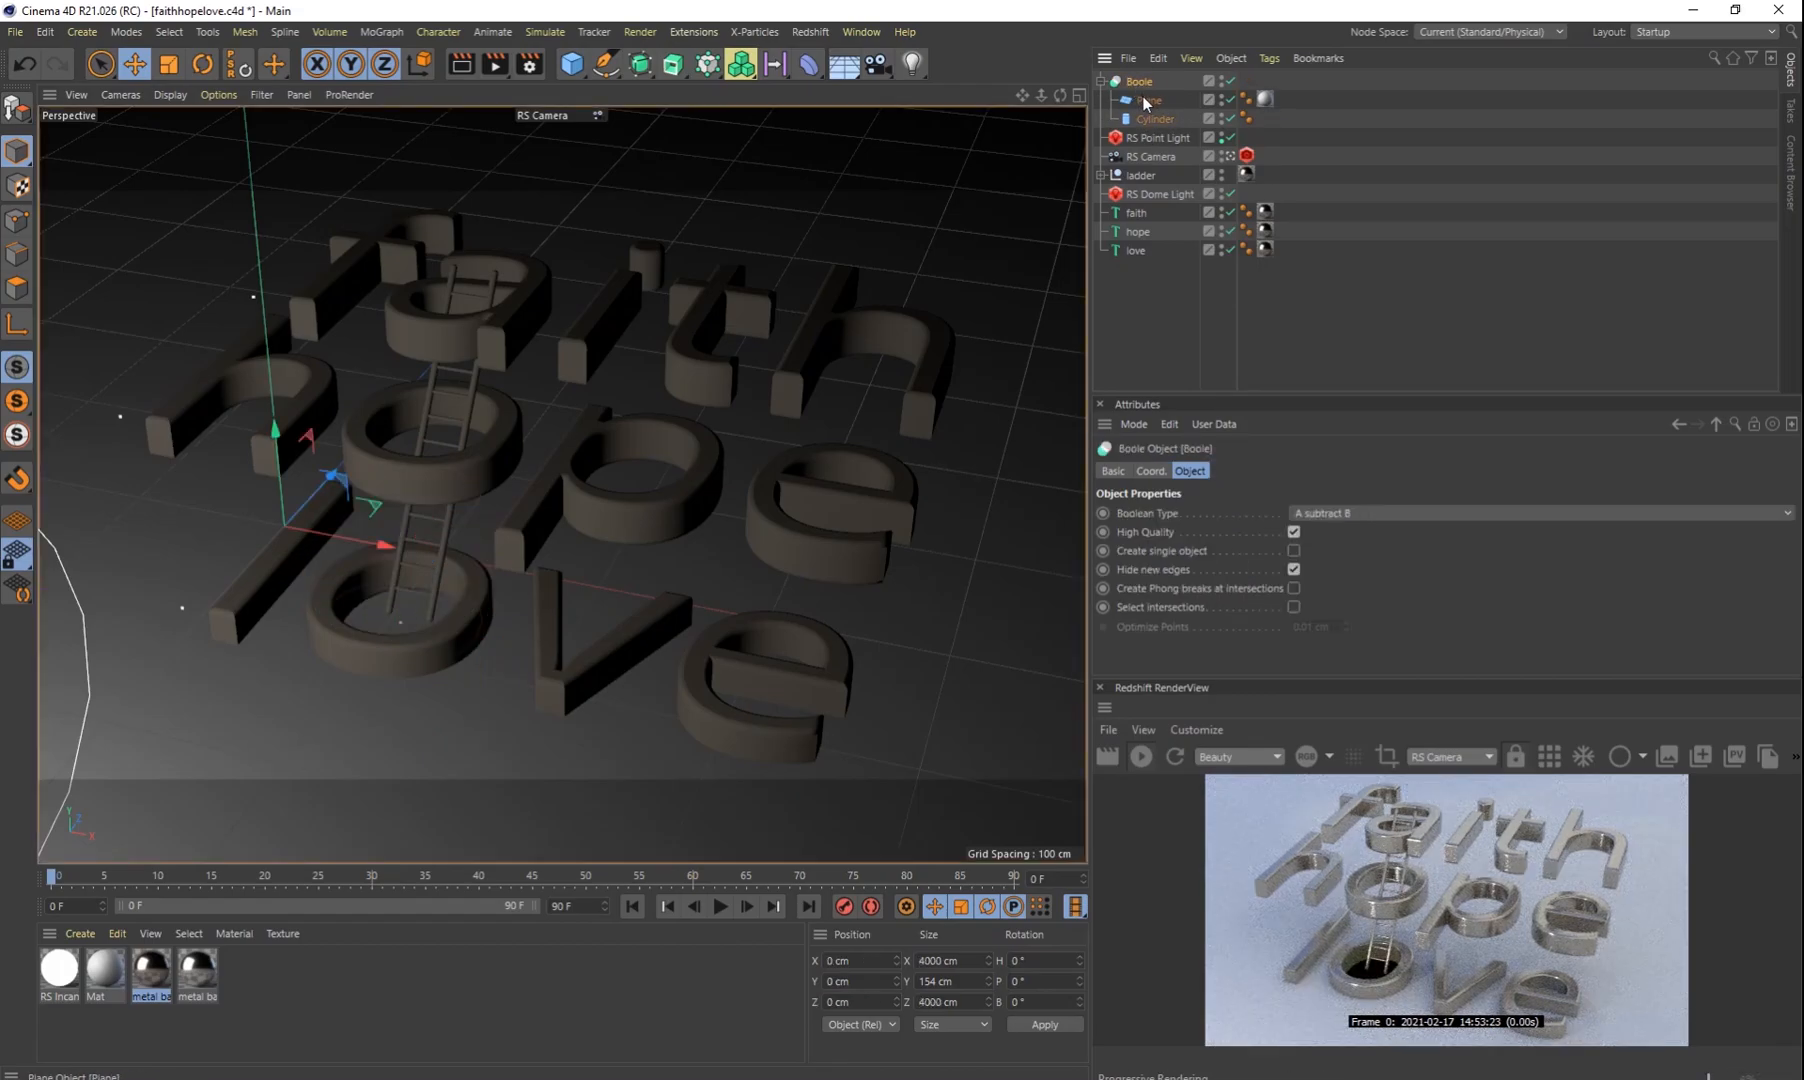
left_click(1156, 117)
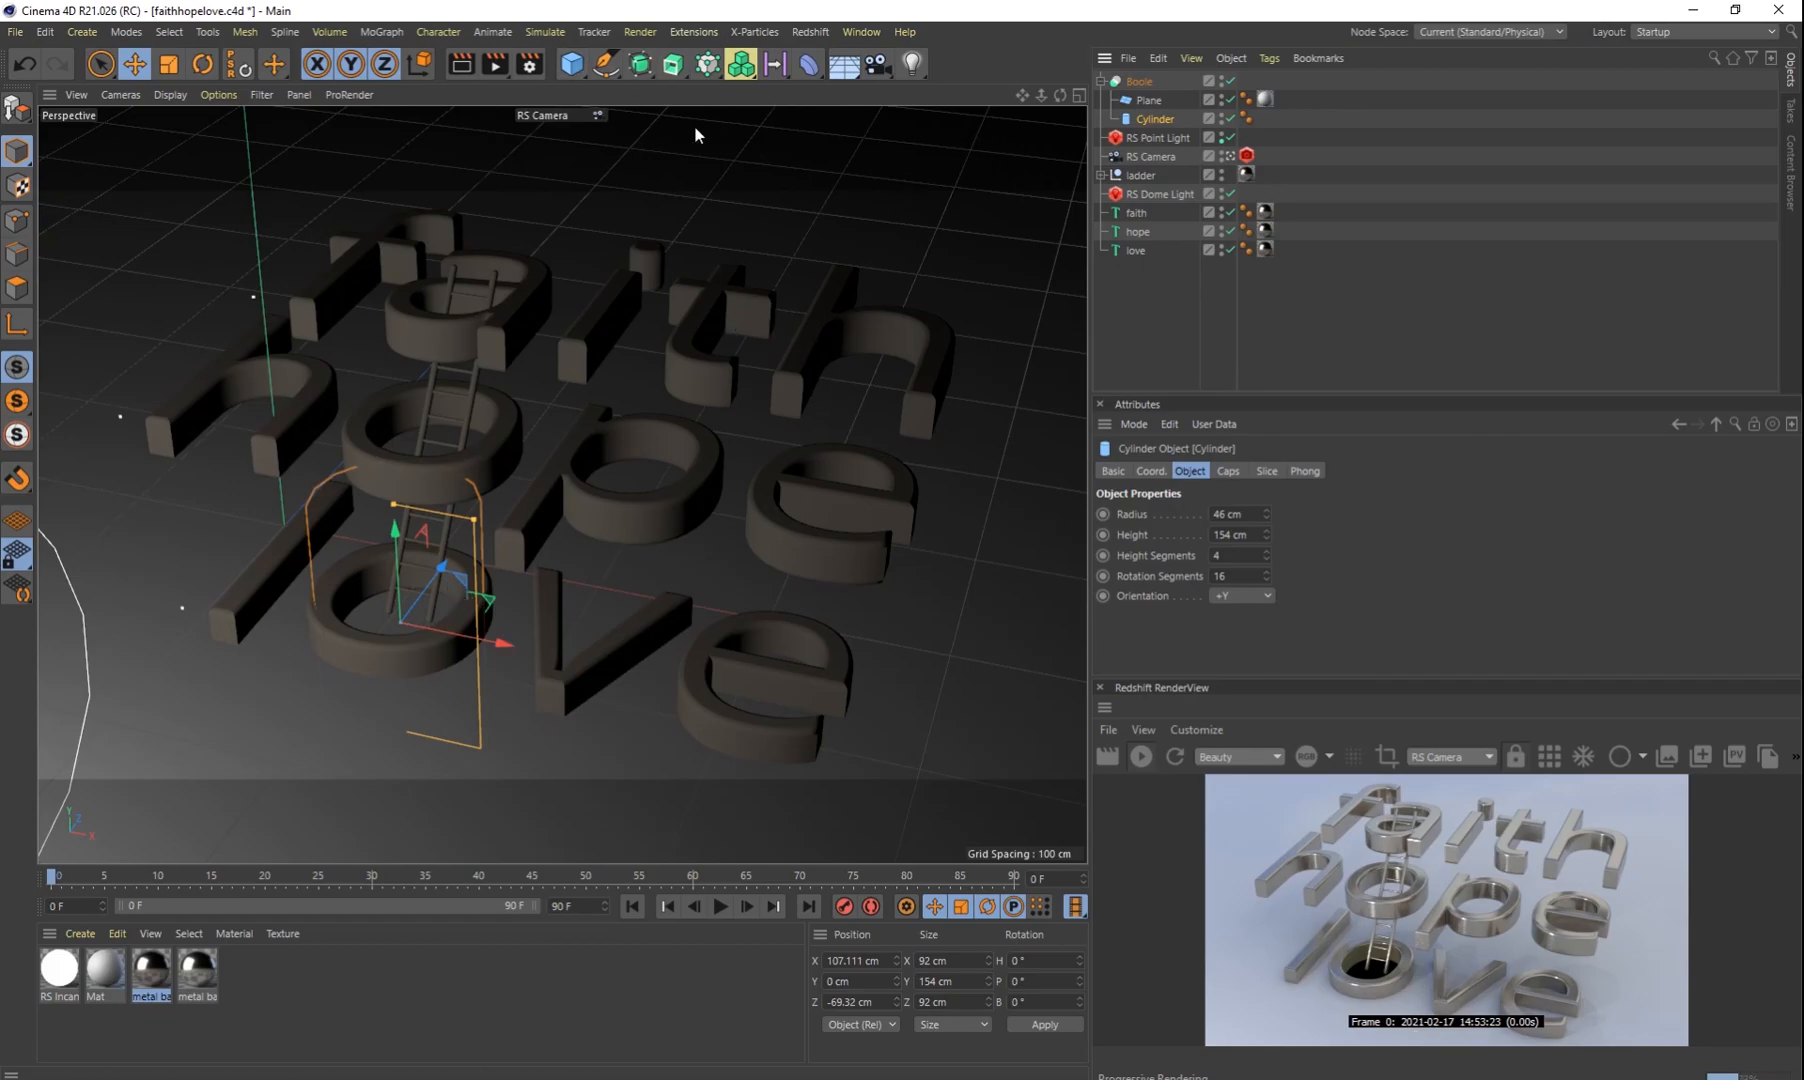
Step: Duplicate the point light and place the copy beneath the floor hole, at about X 98, Y -73, Z -64 cm
left_click(1160, 139)
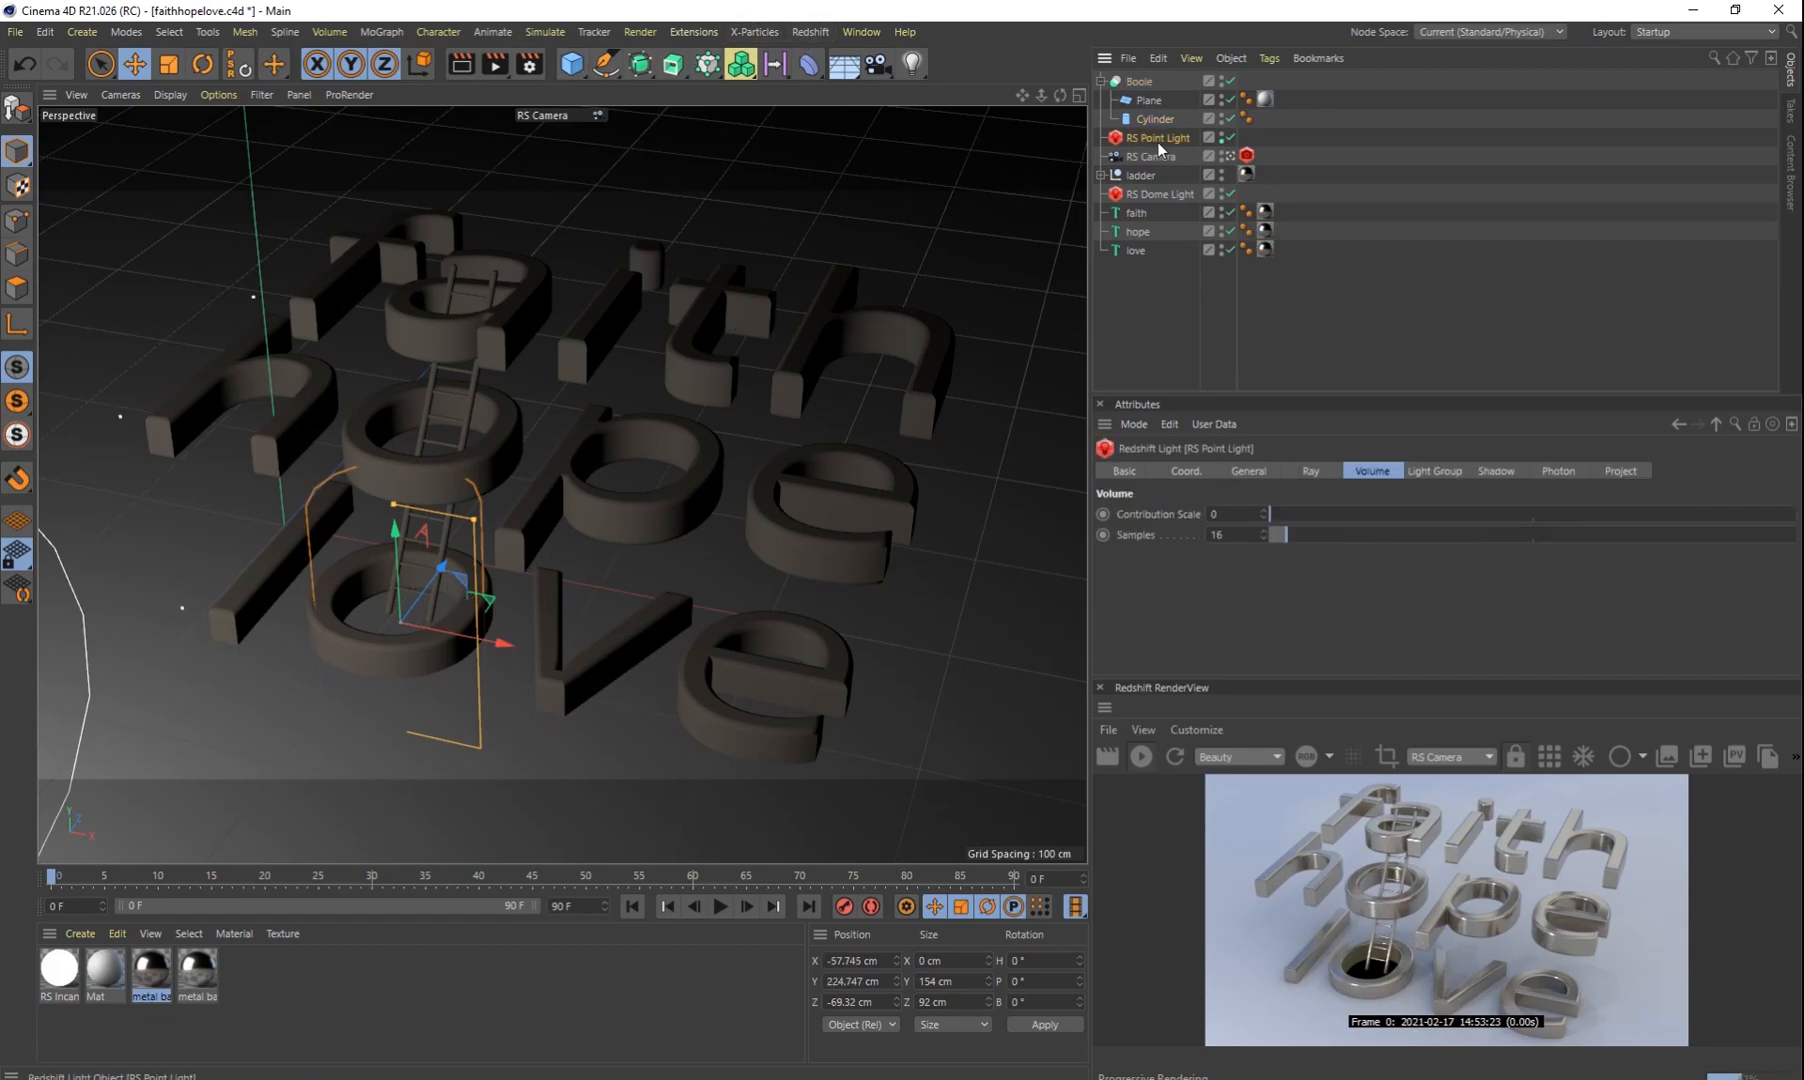
left_click(1230, 156)
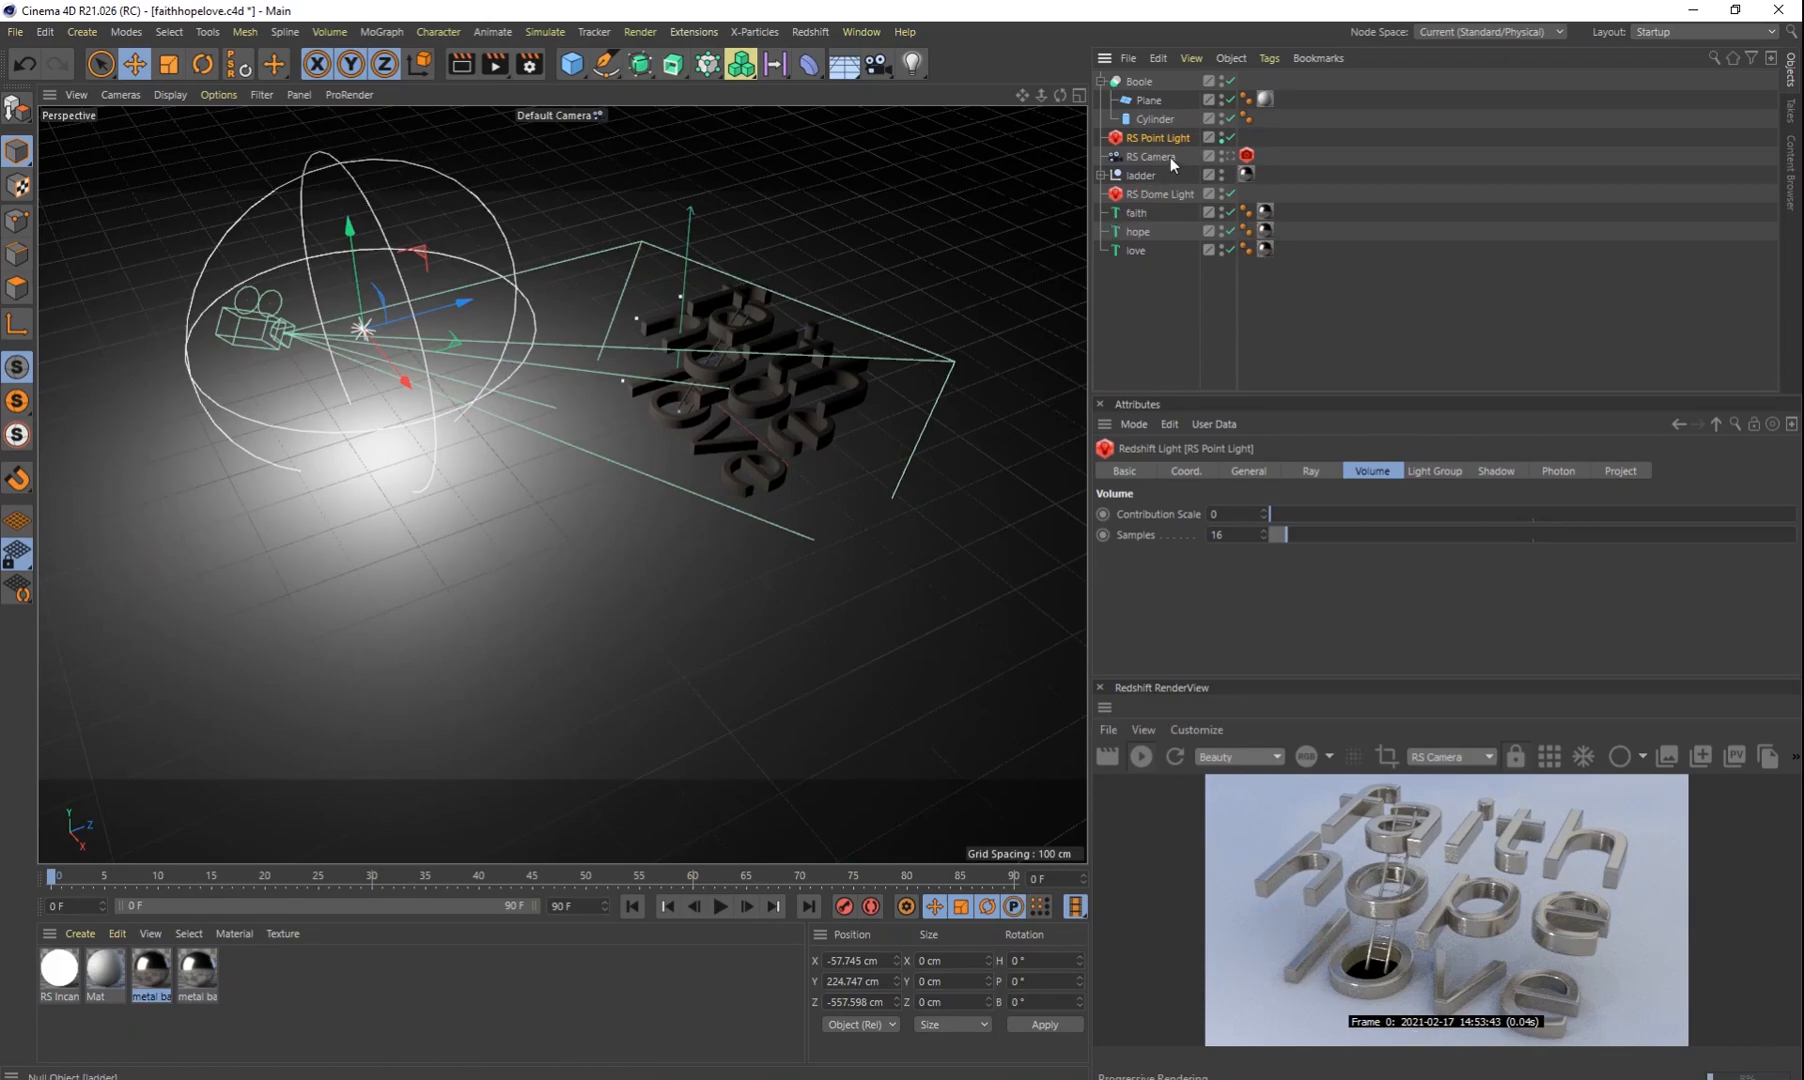
left_click_drag(1157, 138, 1147, 148, "ctrl")
left_click_drag(456, 302, 697, 266)
left_click_drag(620, 147, 736, 492)
left_click_drag(757, 412, 781, 397)
left_click_drag(777, 478, 761, 471)
left_click_drag(690, 318, 694, 353)
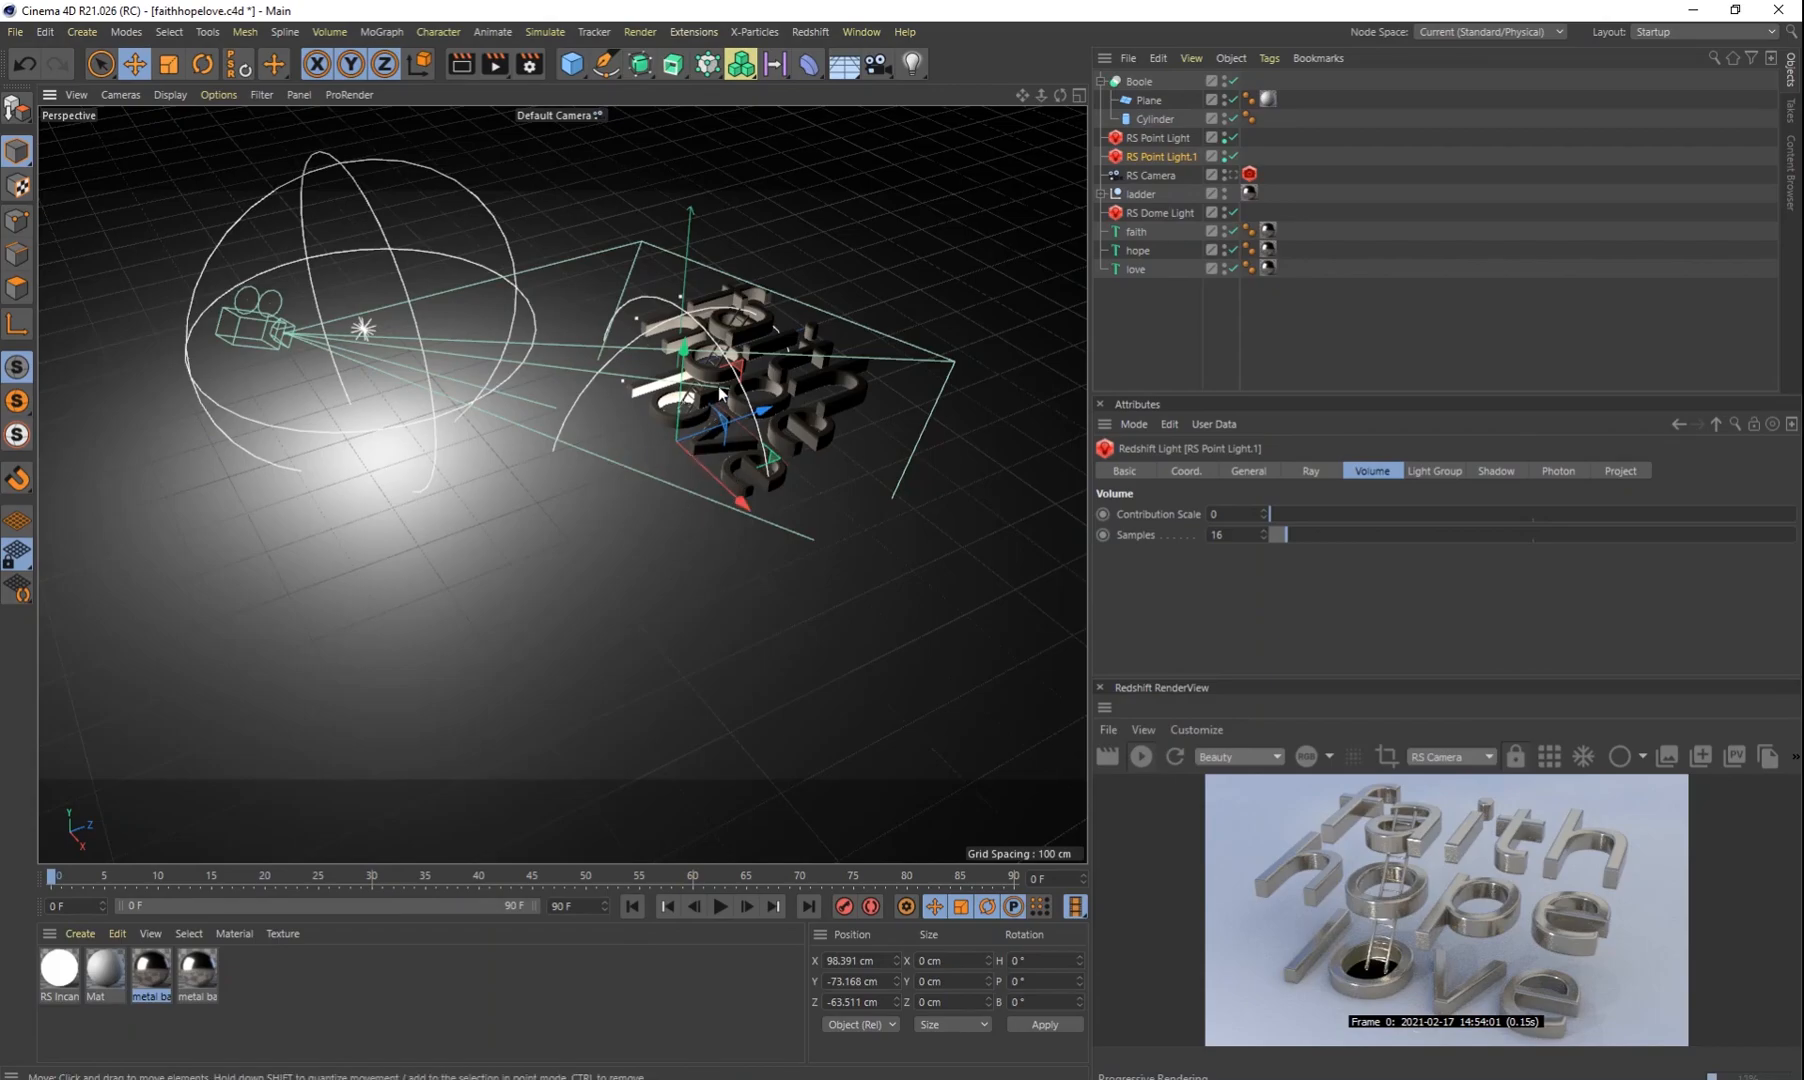
Step: Add a Redshift Environment object to the scene for volume scattering
left_click(823, 30)
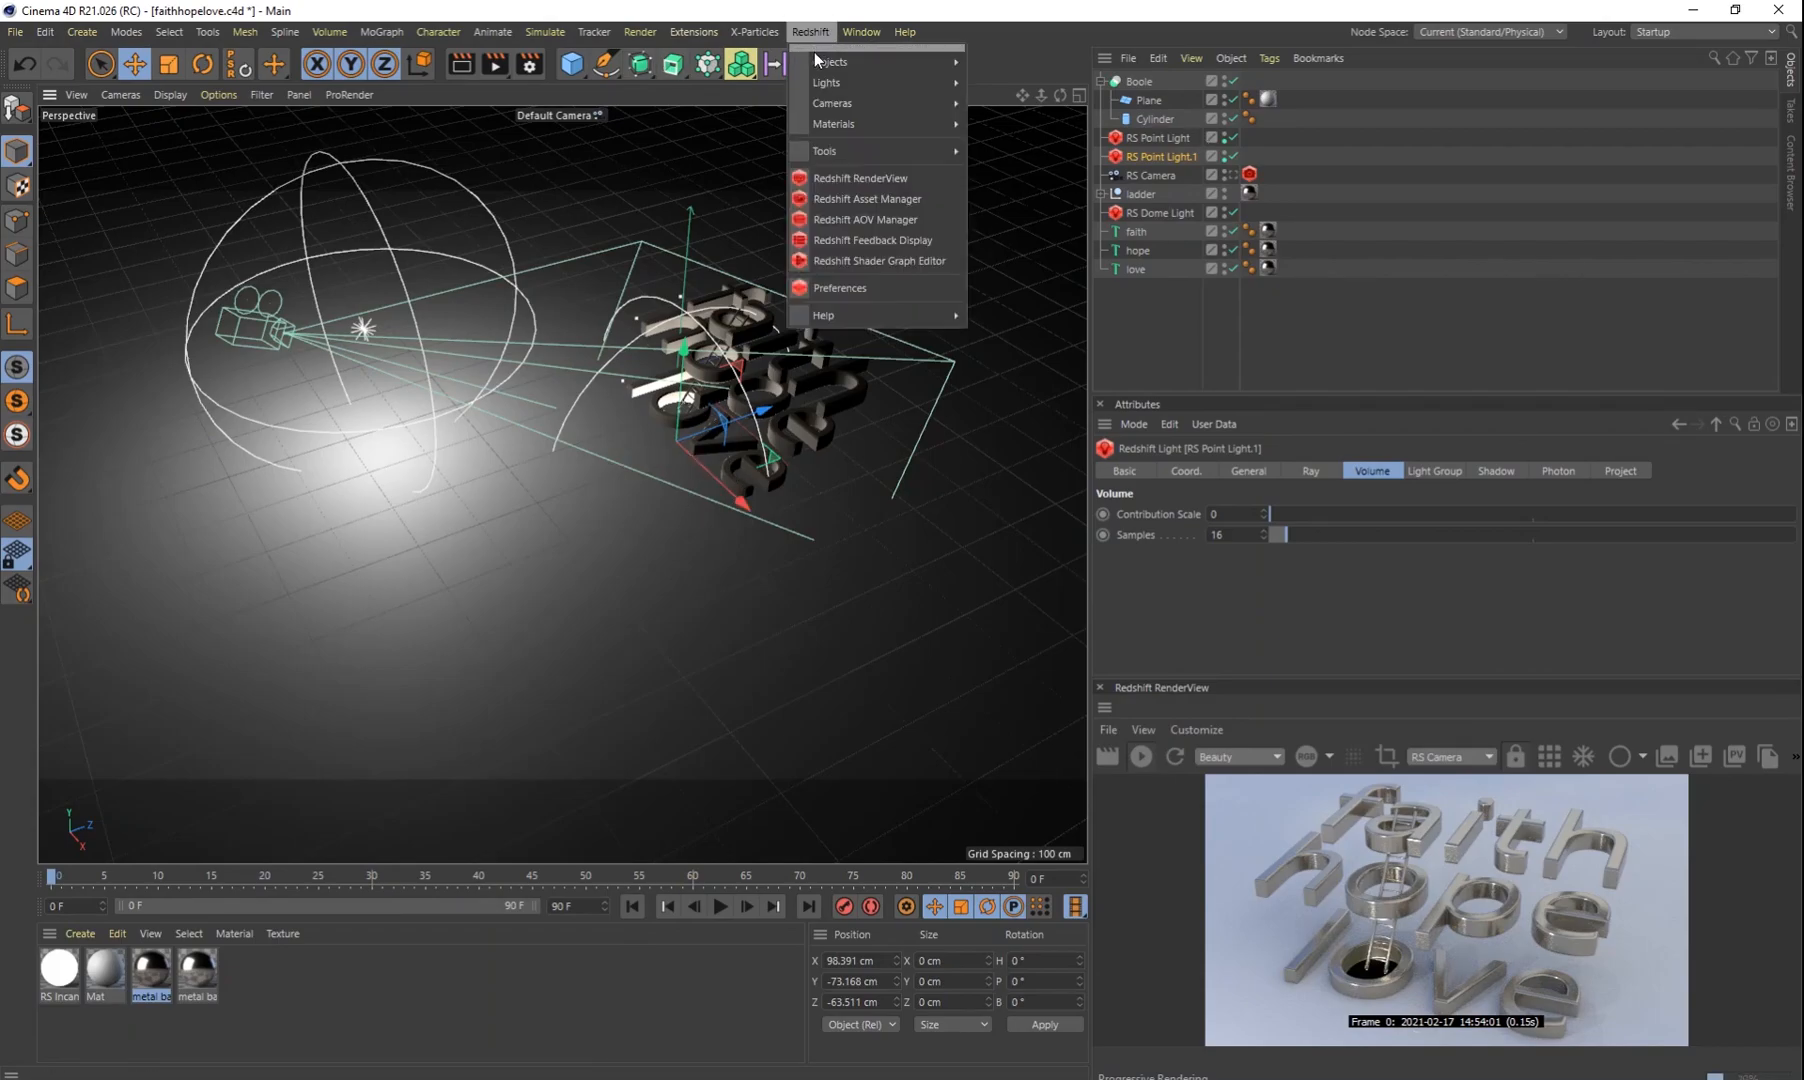
mouse_move(824, 61)
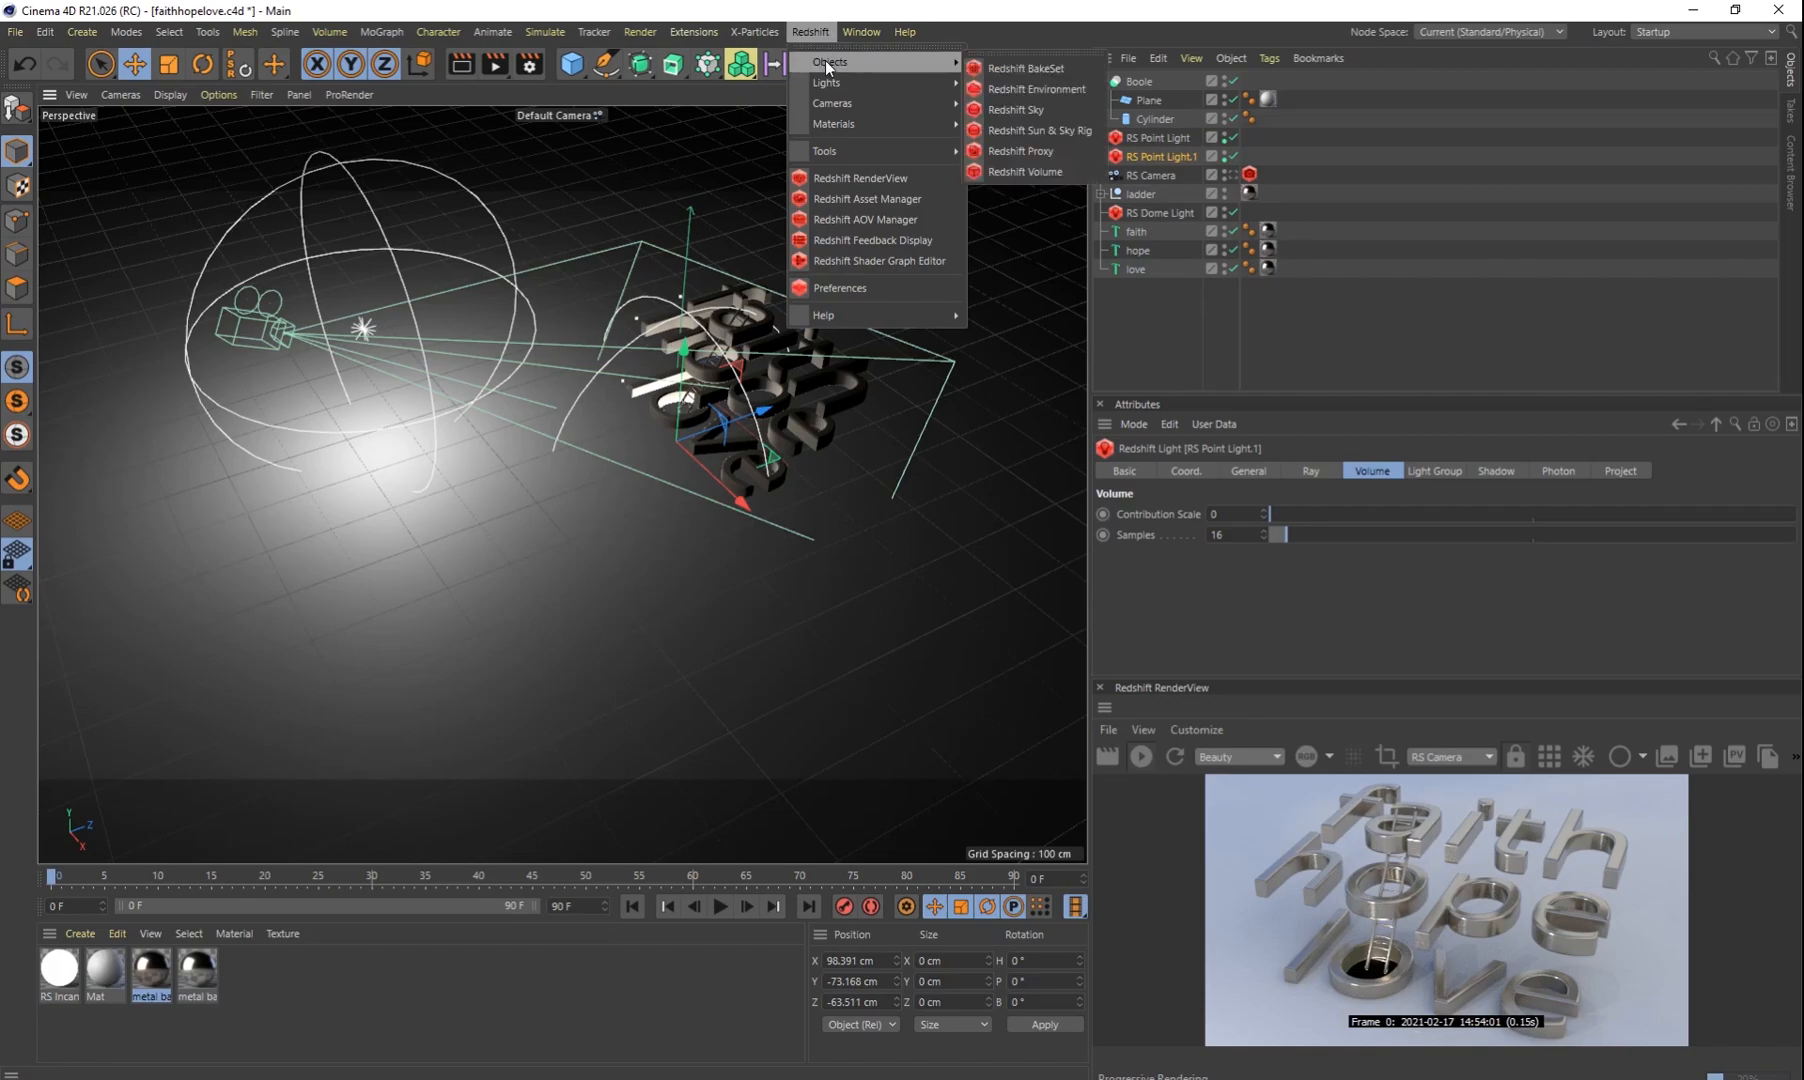
left_click(1073, 93)
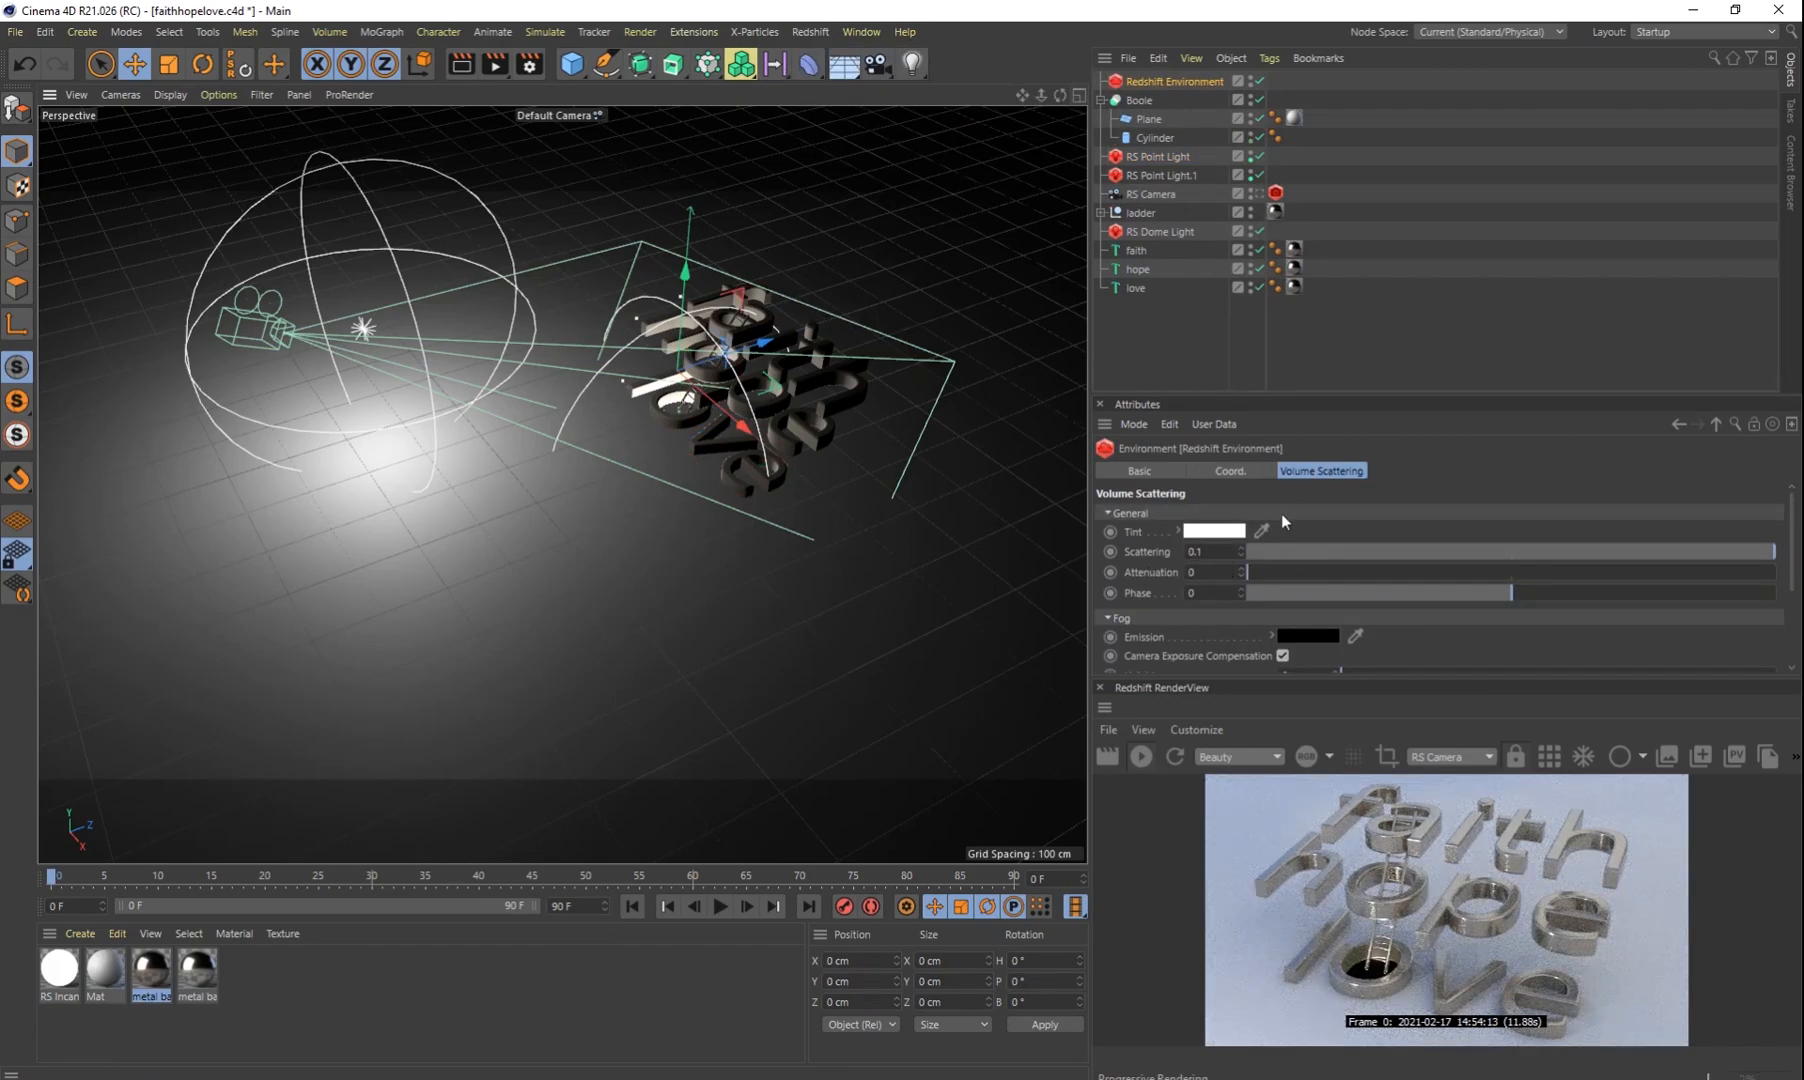
left_click(1210, 556)
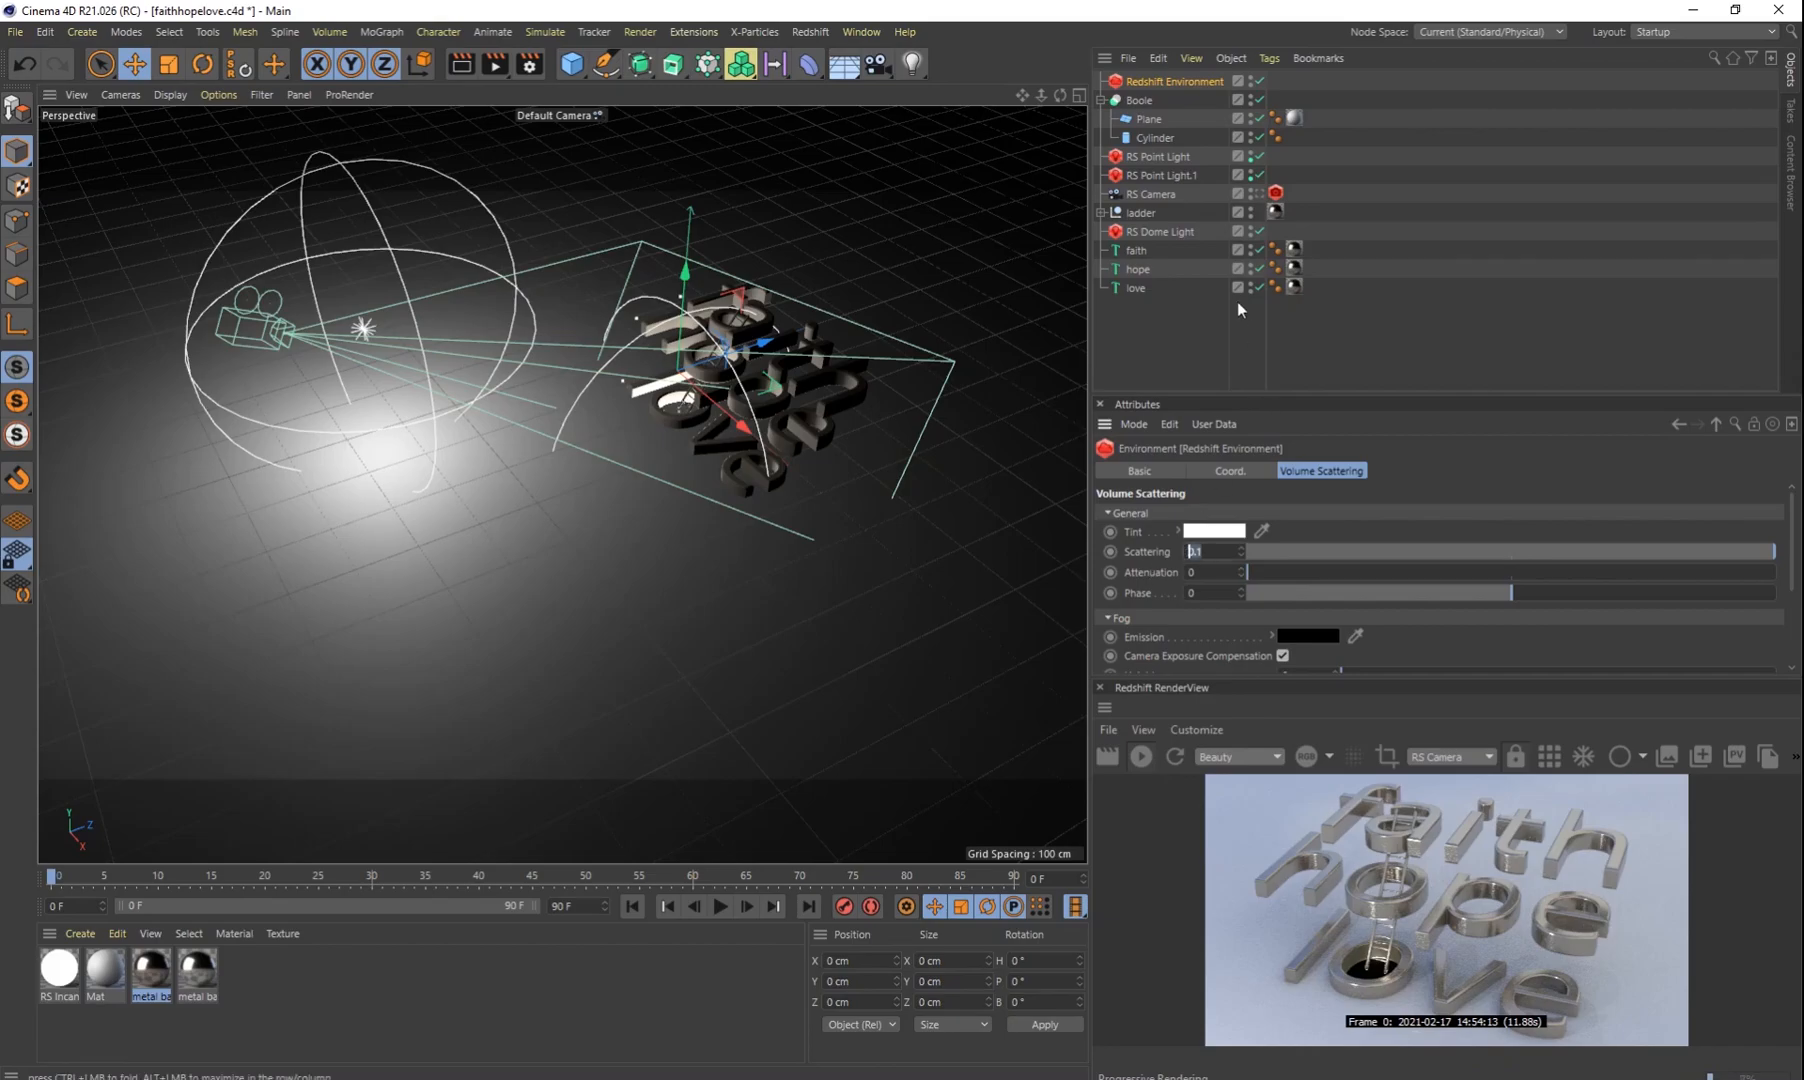
Step: Set the duplicated point light's volume contribution scale to 0.1 and nudge the light down to about Y -73.4 cm
left_click(1171, 174)
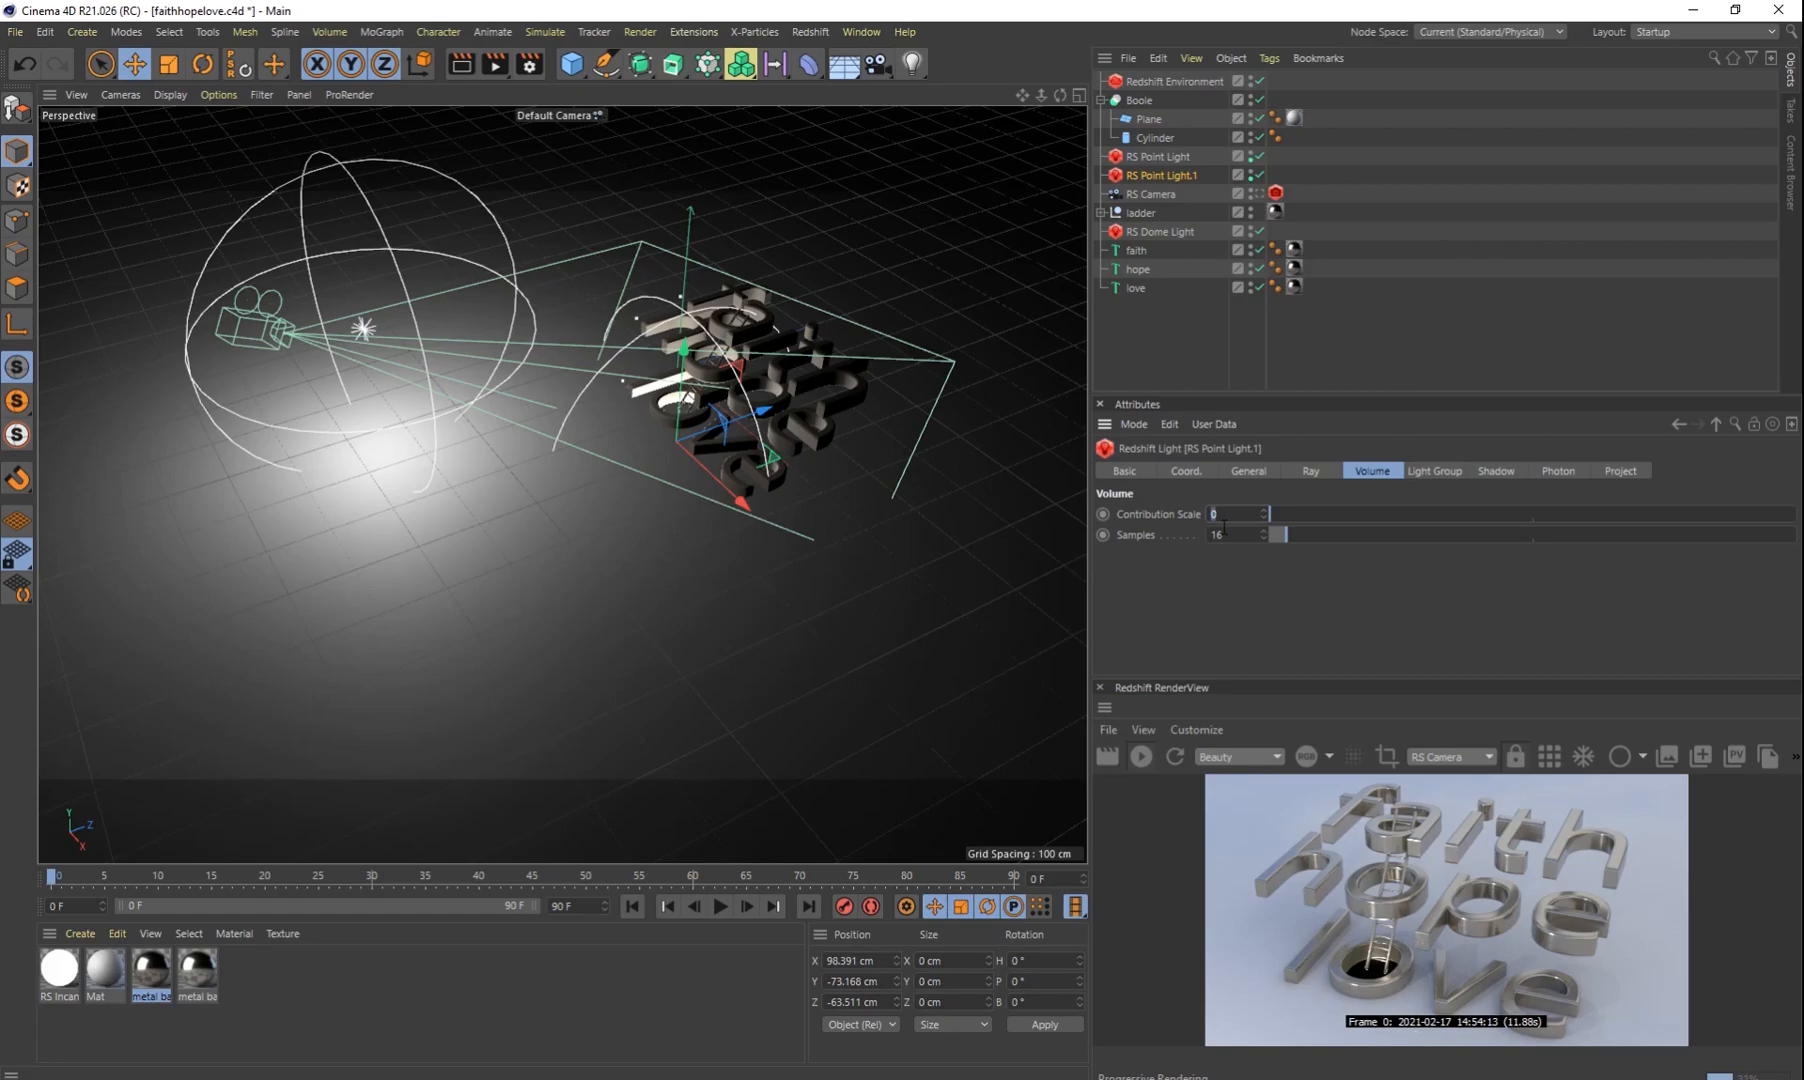
key("Return")
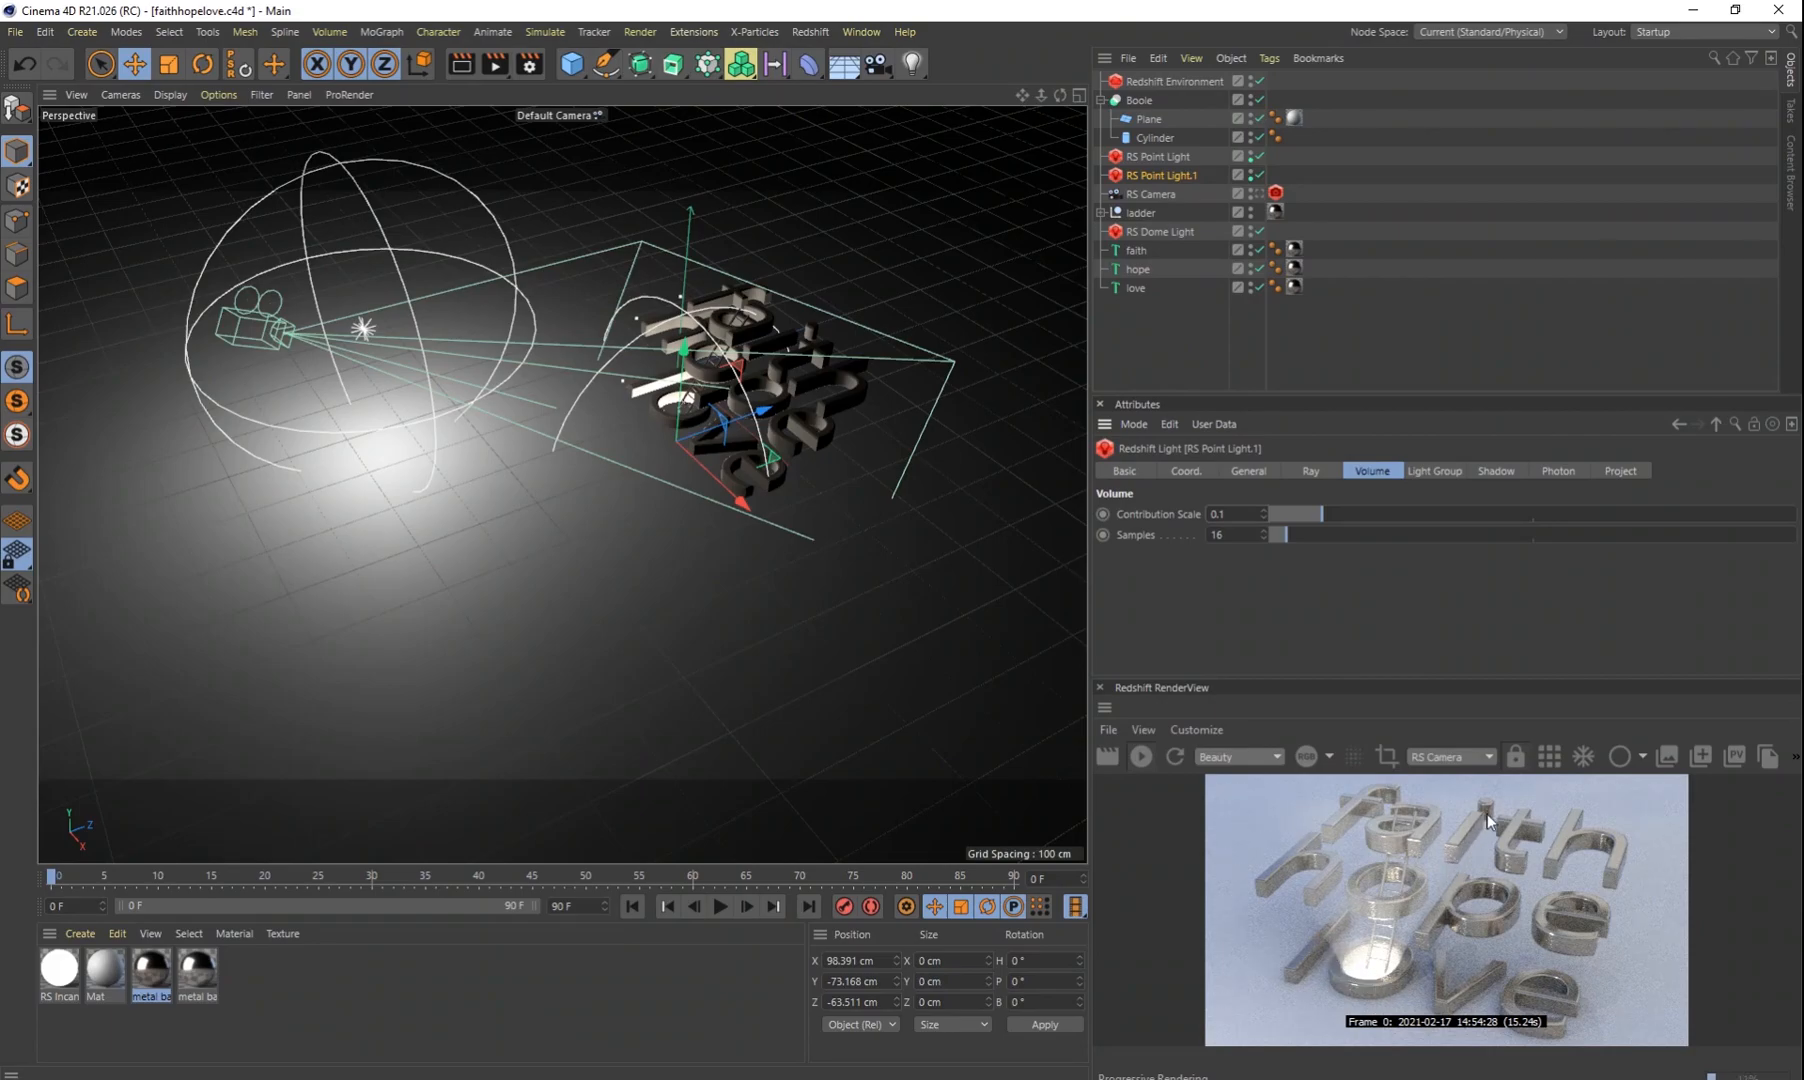
left_click_drag(690, 350, 751, 358)
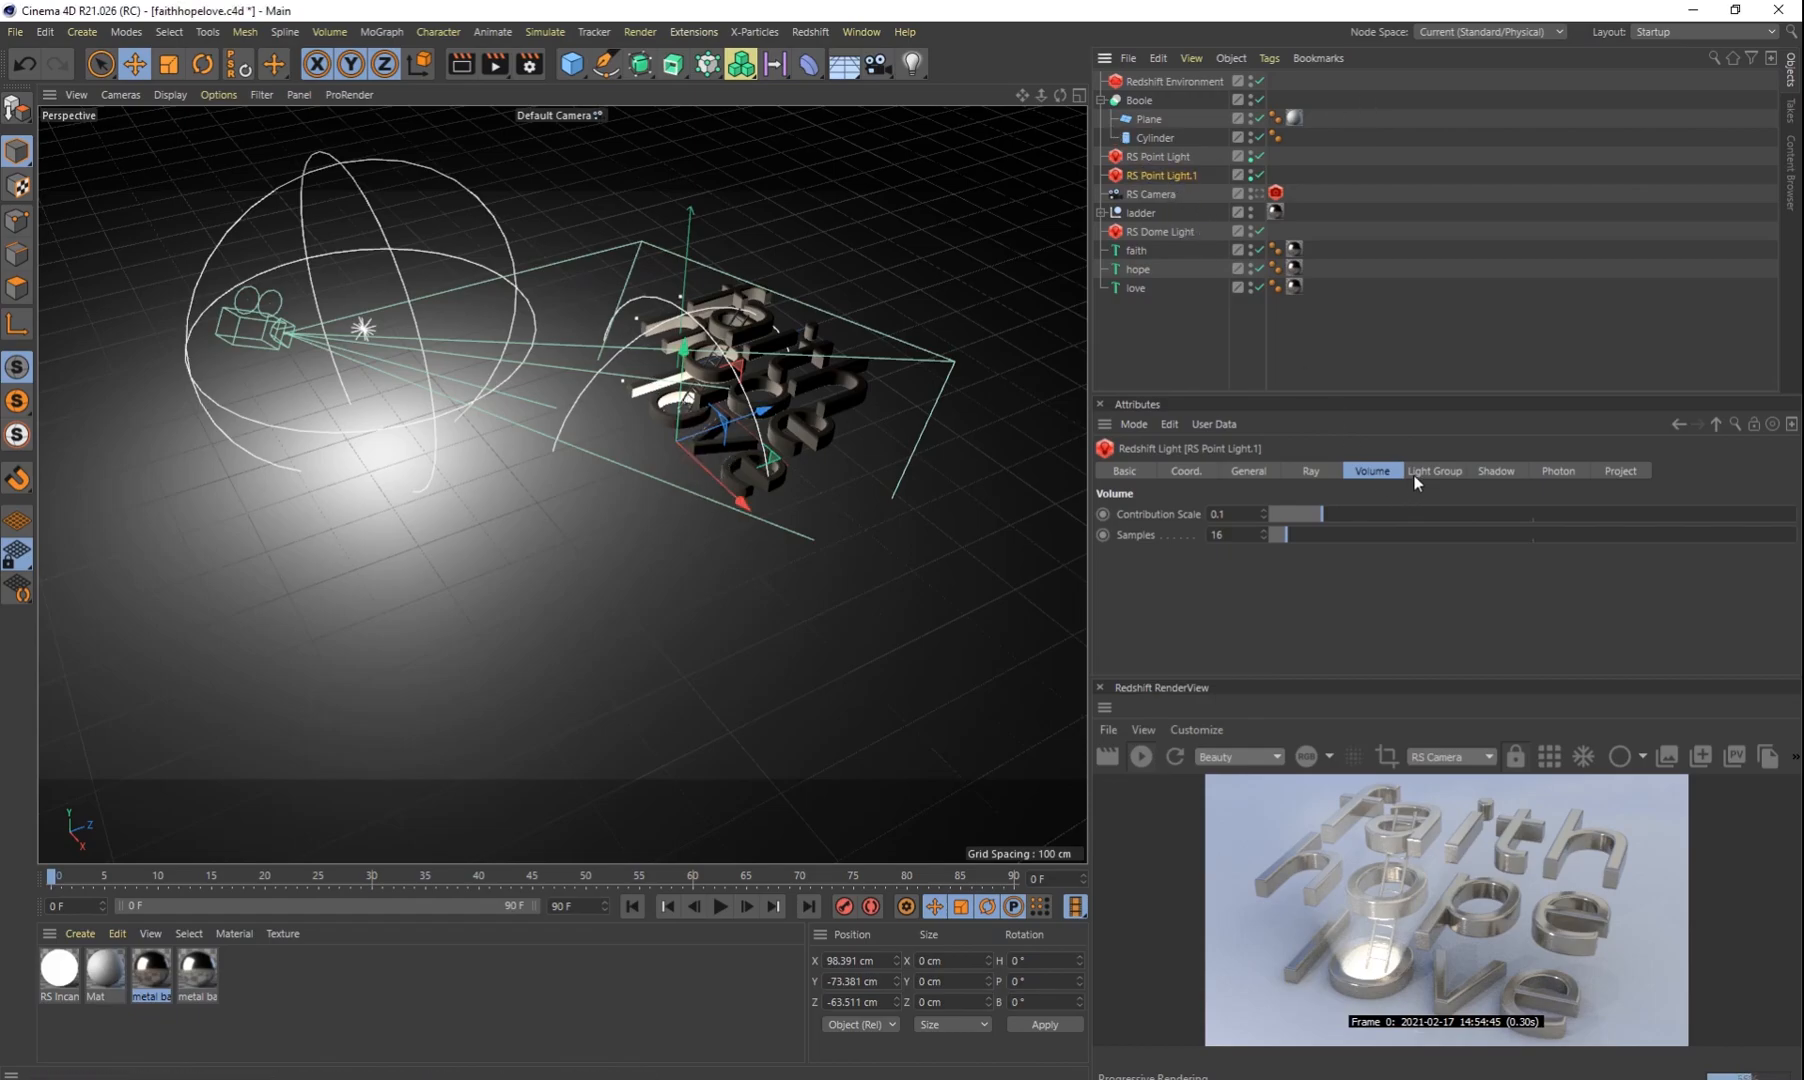
Step: Color the light beneath the hole warm yellow with hue 45°, saturation 40% and value 100%
left_click(1247, 471)
left_click_drag(1790, 536, 1795, 570)
left_click(1273, 508)
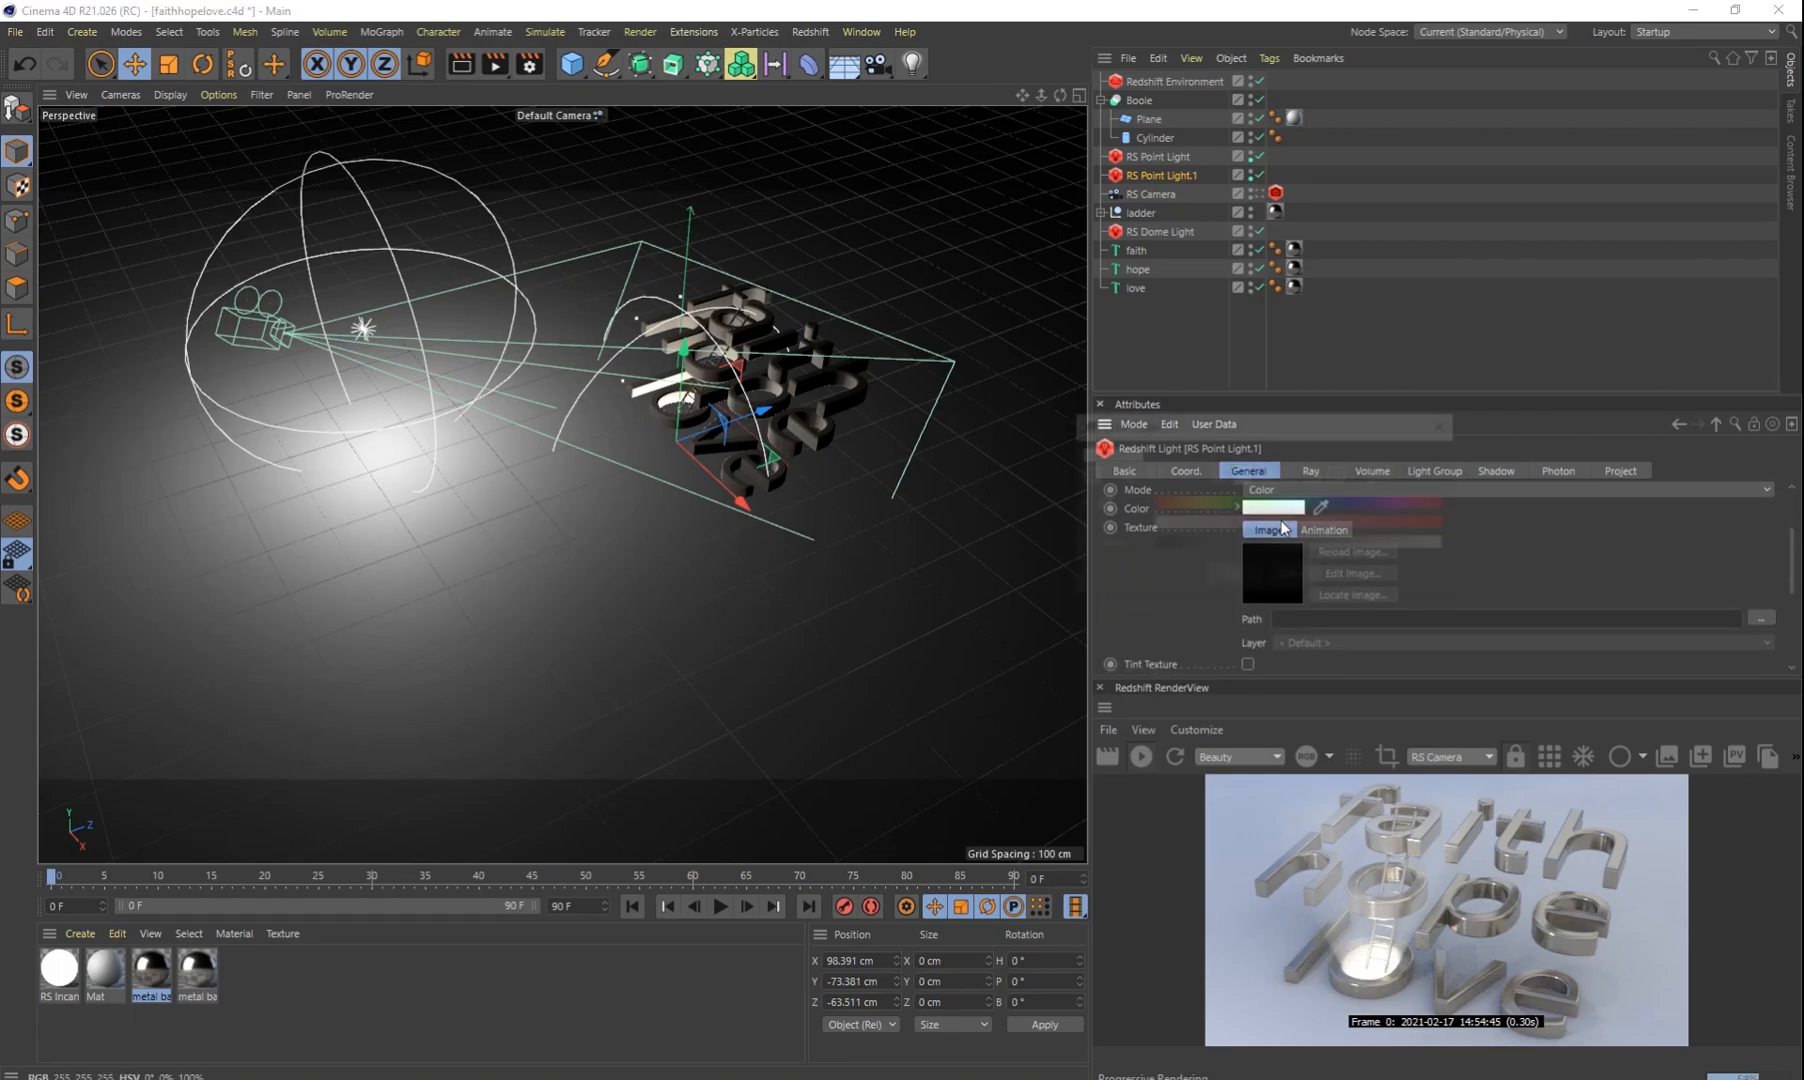
left_click_drag(1174, 506, 1186, 509)
left_click(1268, 526)
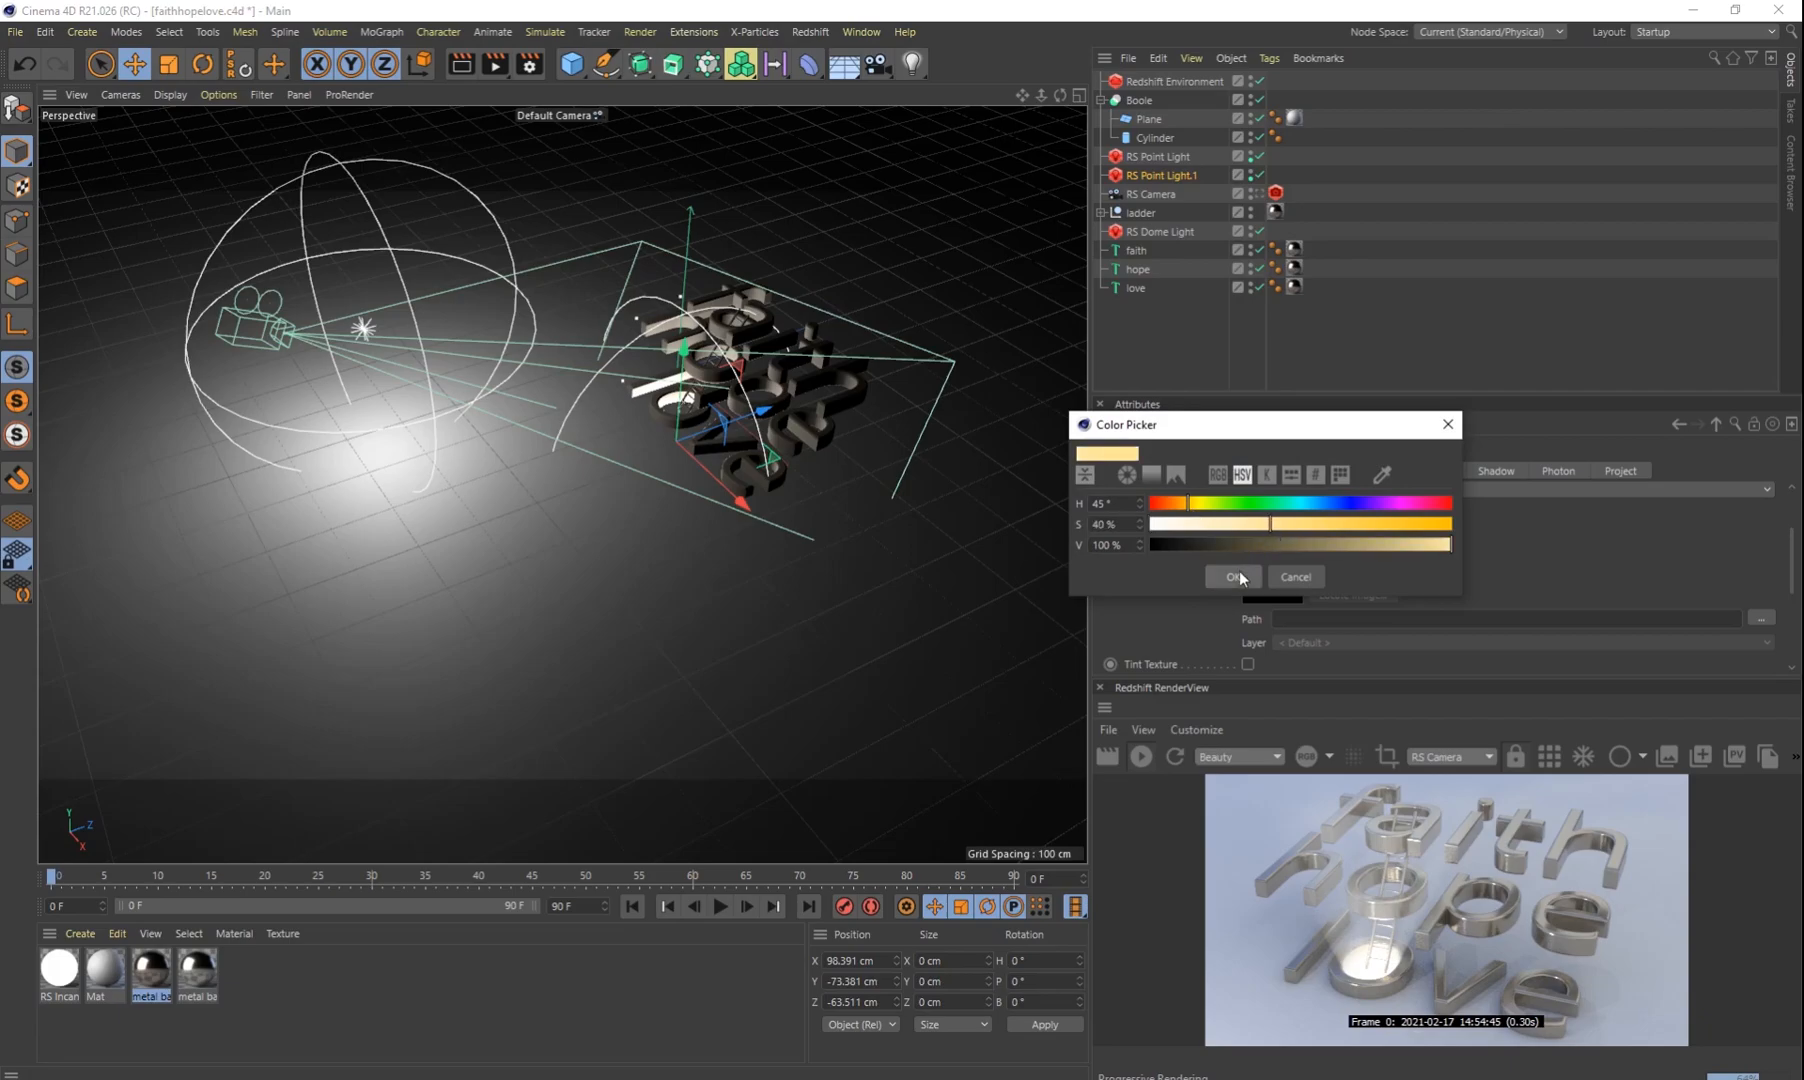
left_click(1237, 575)
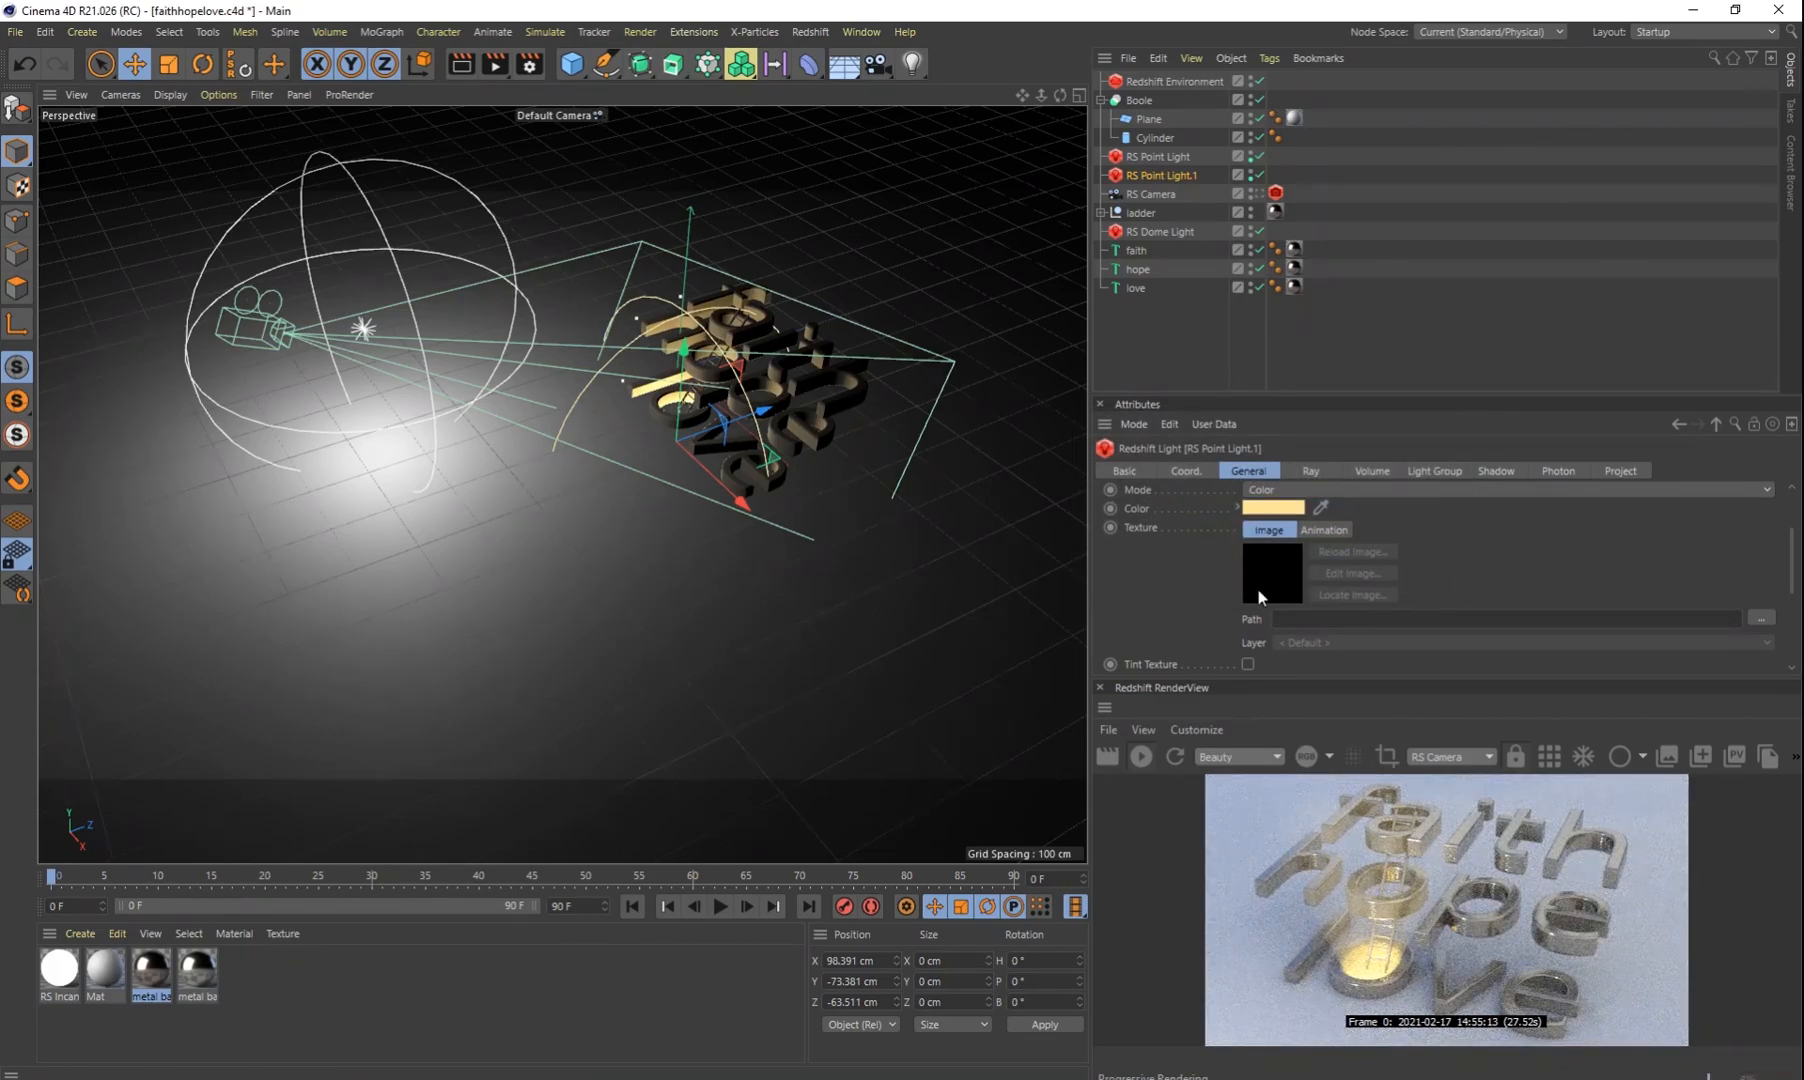
Step: Change the color of the light beneath the hole to pink with 55% saturation
left_click(1273, 508)
left_click_drag(1186, 506, 1337, 529)
left_click(1462, 507)
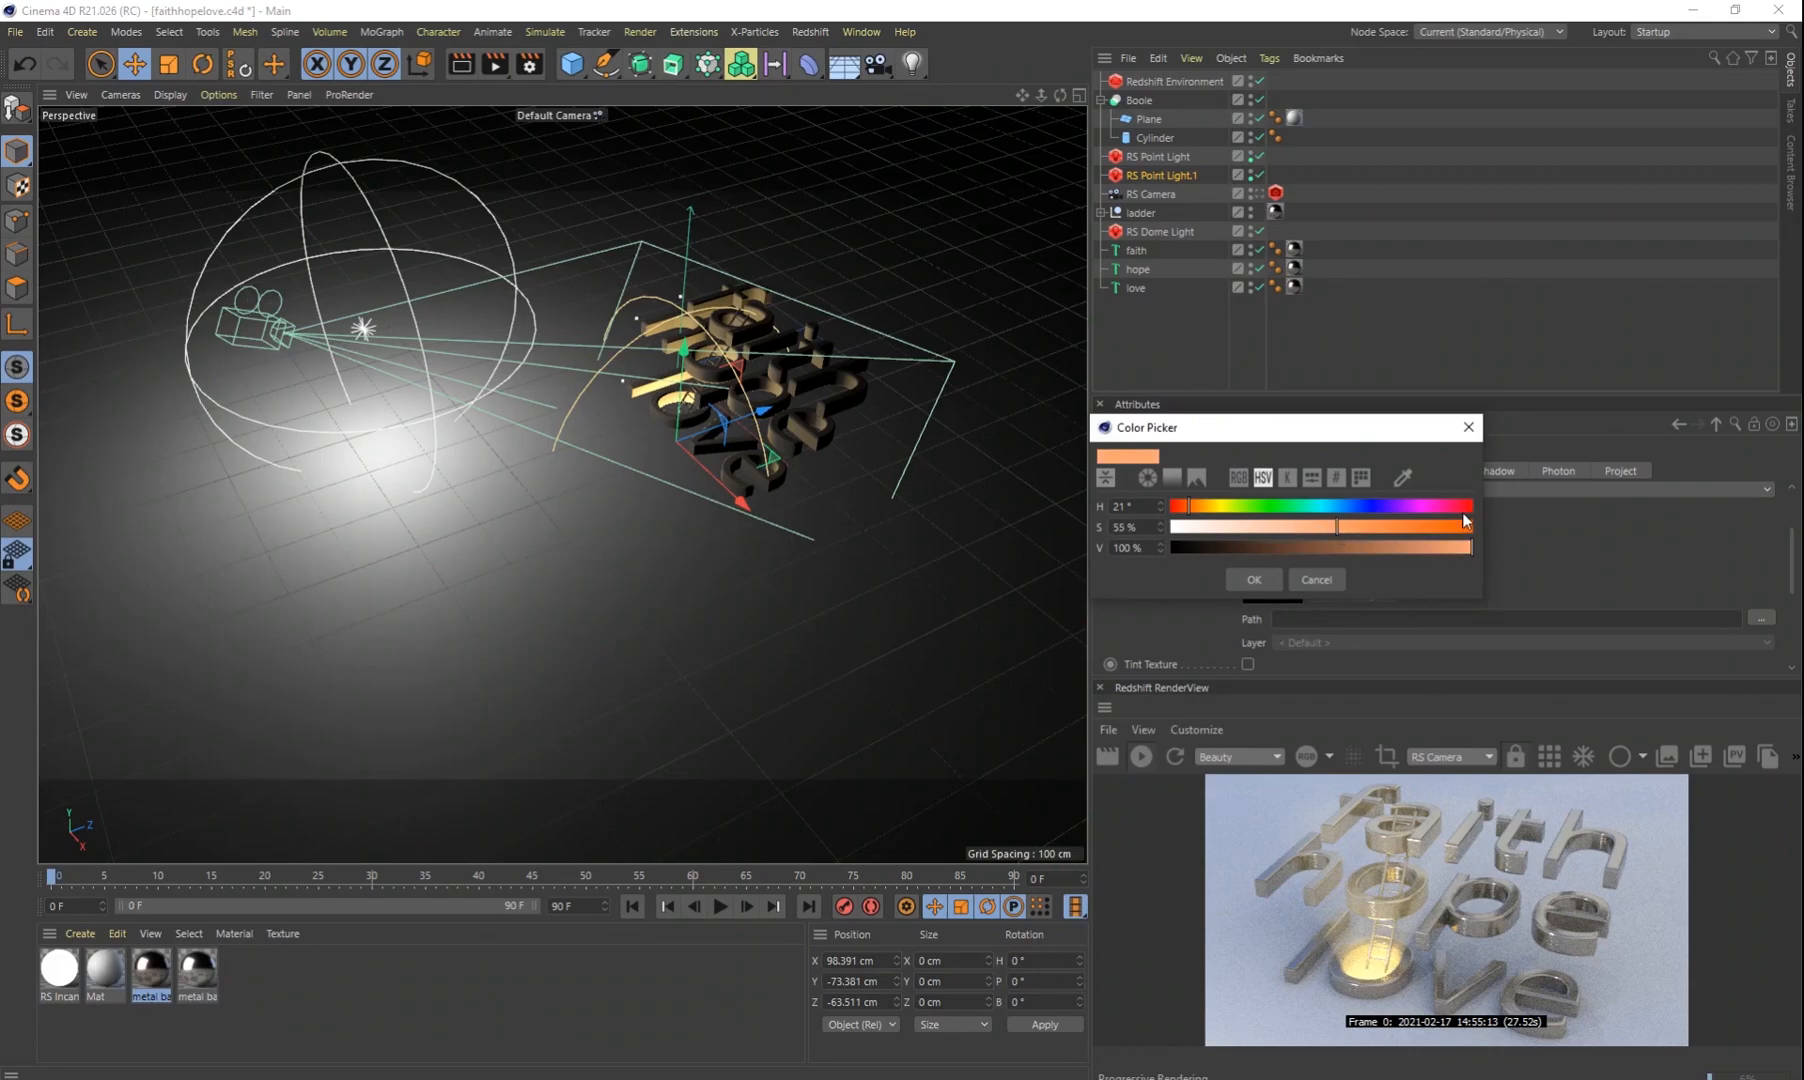
left_click(1253, 579)
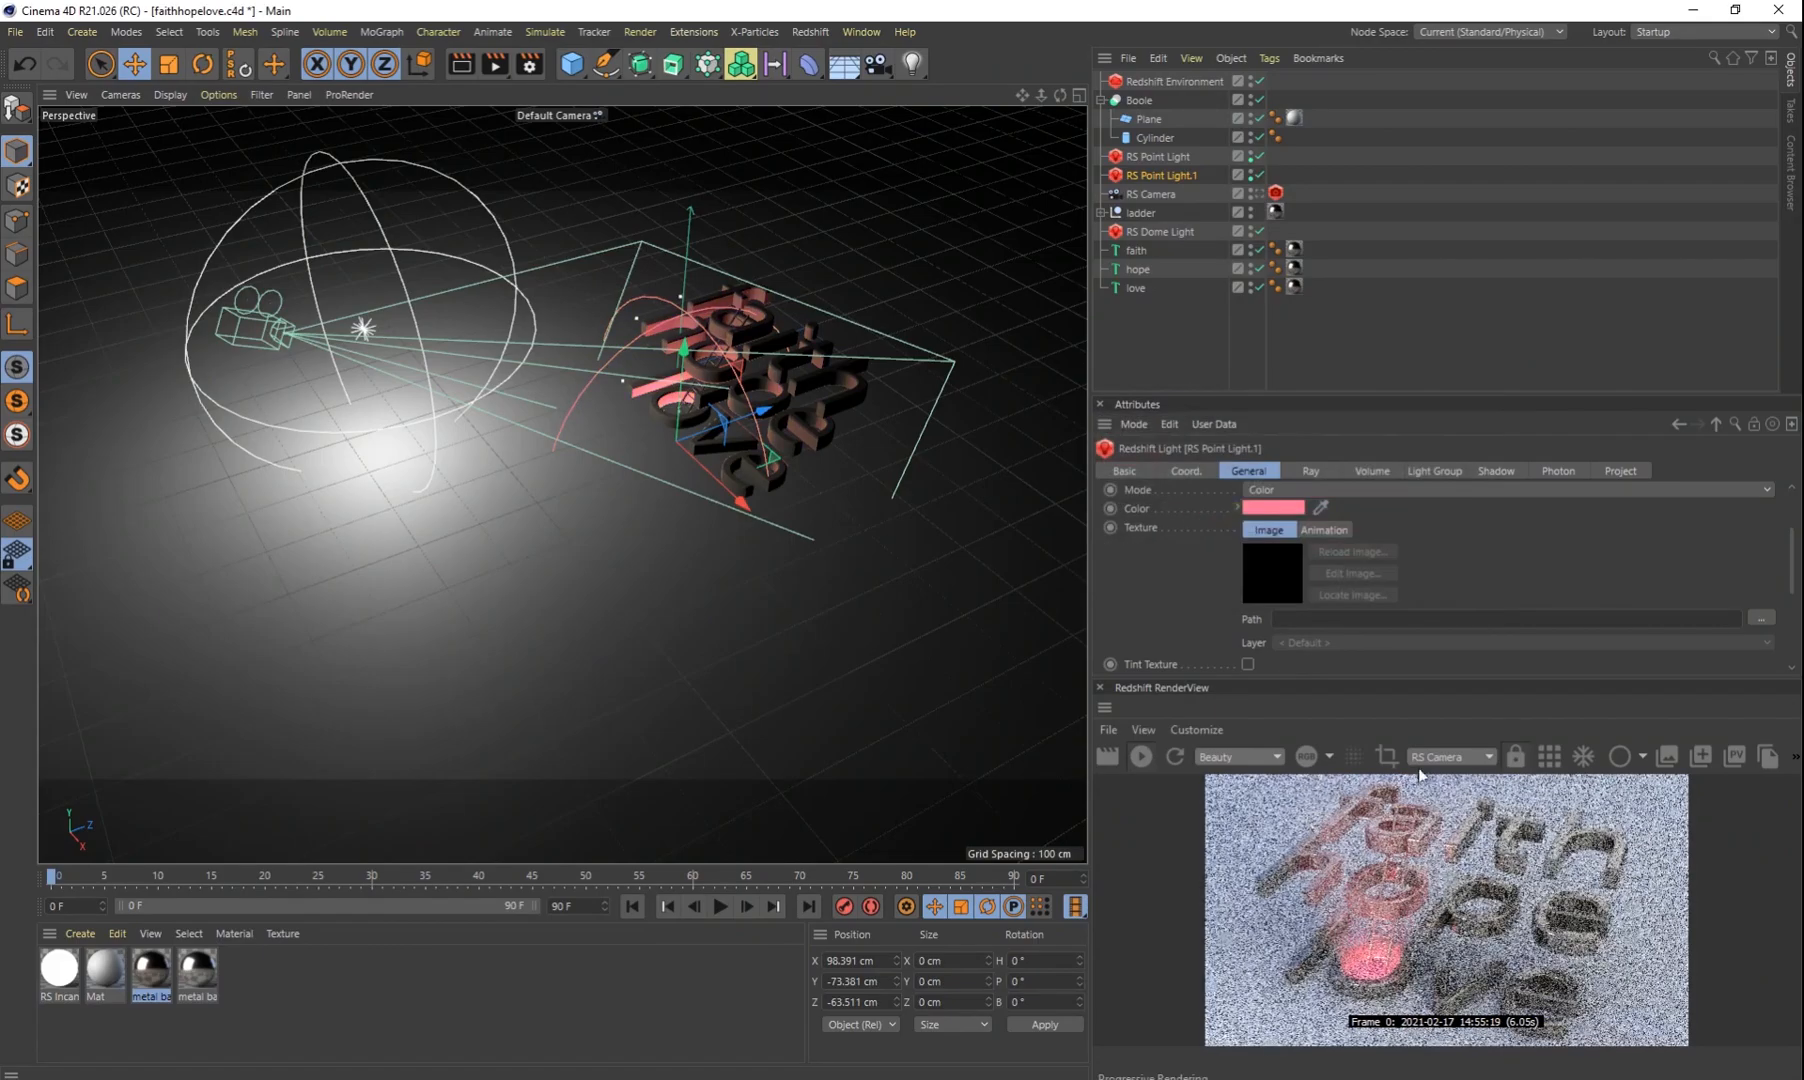
Step: Set the color of the light beneath the hole to a warm off-white with hue 40°, saturation 5% and value 100%
left_click(1273, 508)
mouse_move(1204, 526)
left_mouse_down()
mouse_move(1163, 525)
mouse_move(1194, 500)
left_mouse_up()
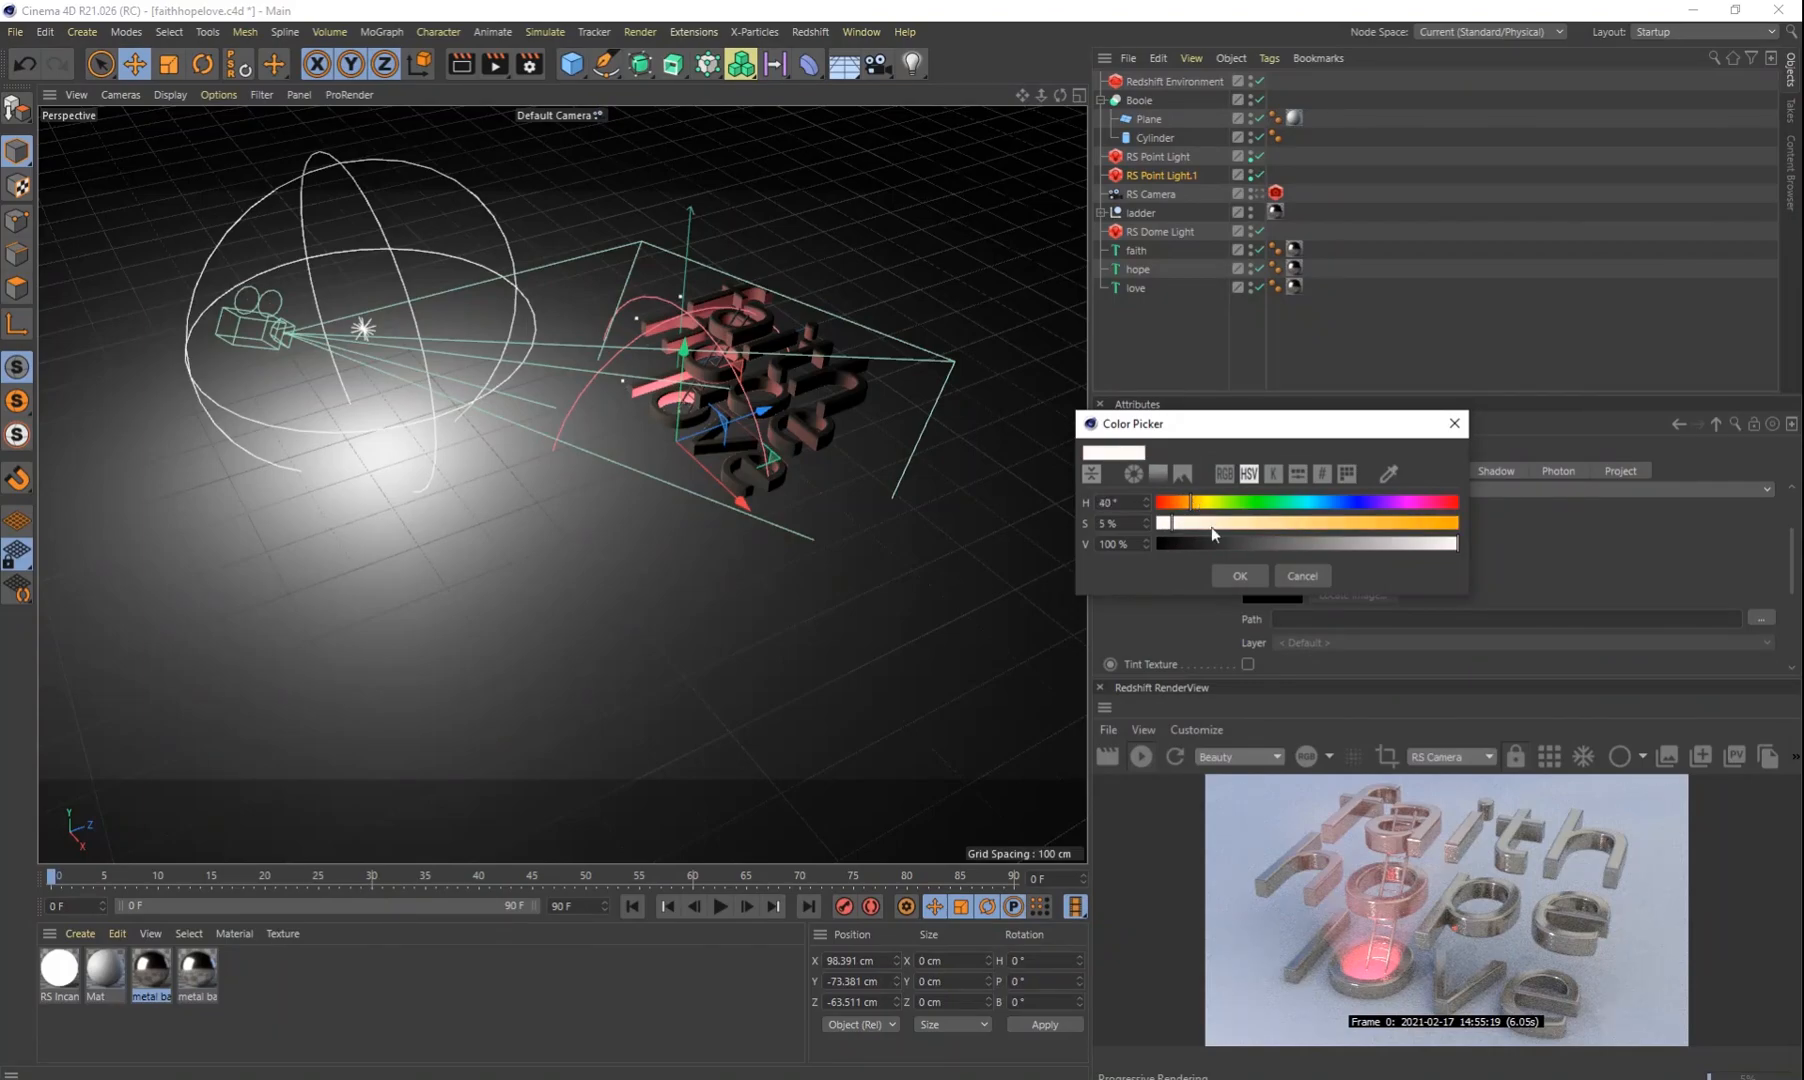
left_click(1240, 575)
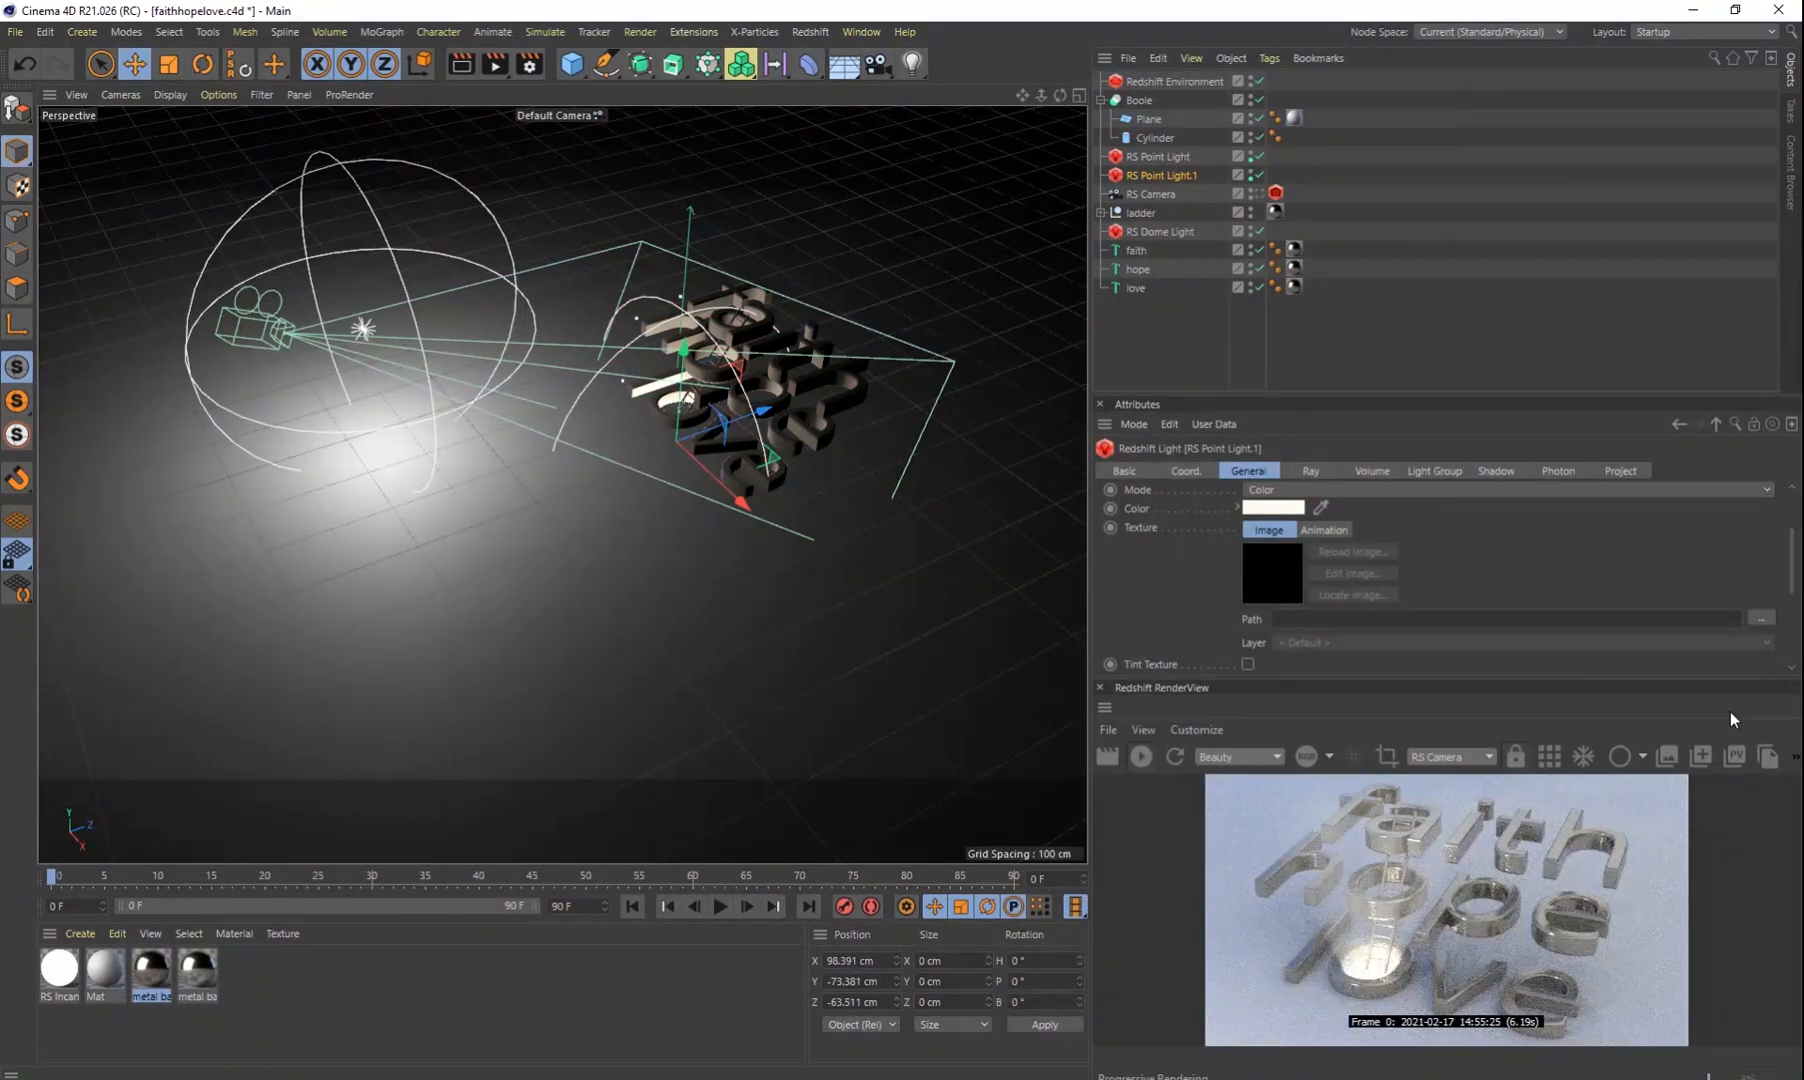